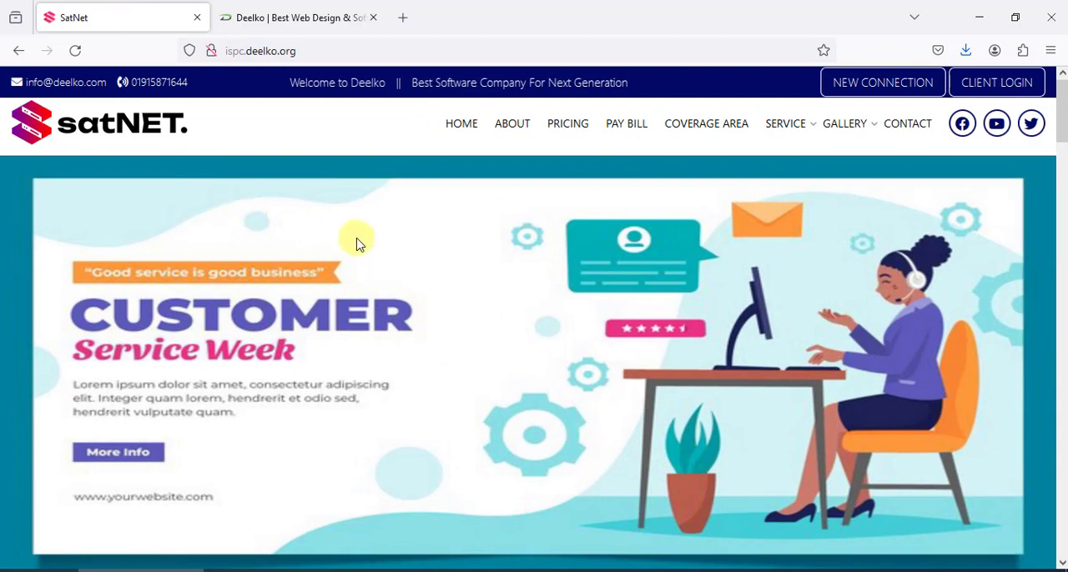
Open the WordPress admin login page of the SatNet site at ispc.deelko.org/wp-admin
scroll(360, 246, down, 6)
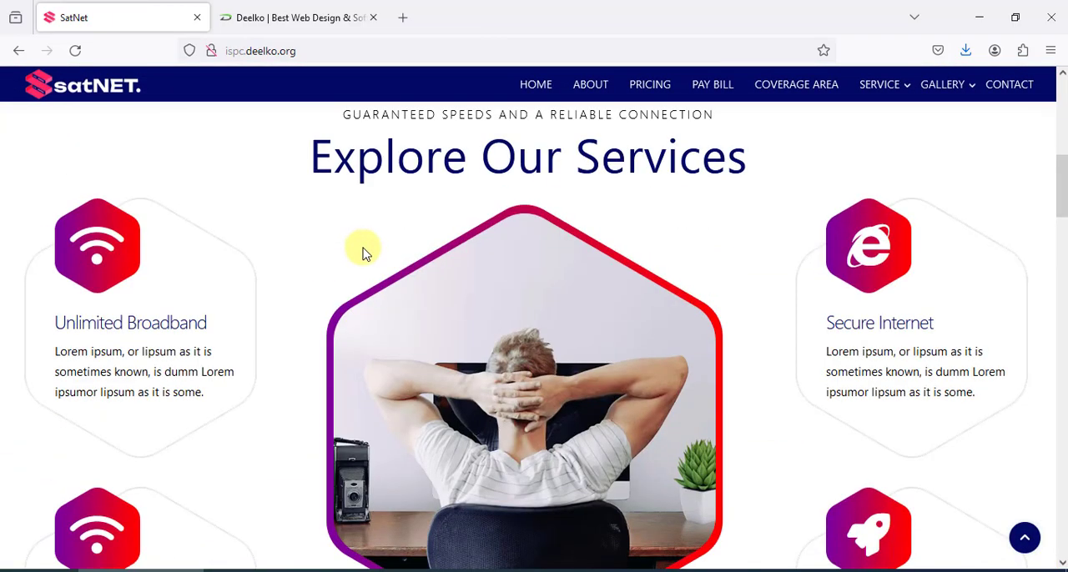
scroll(362, 250, up, 6)
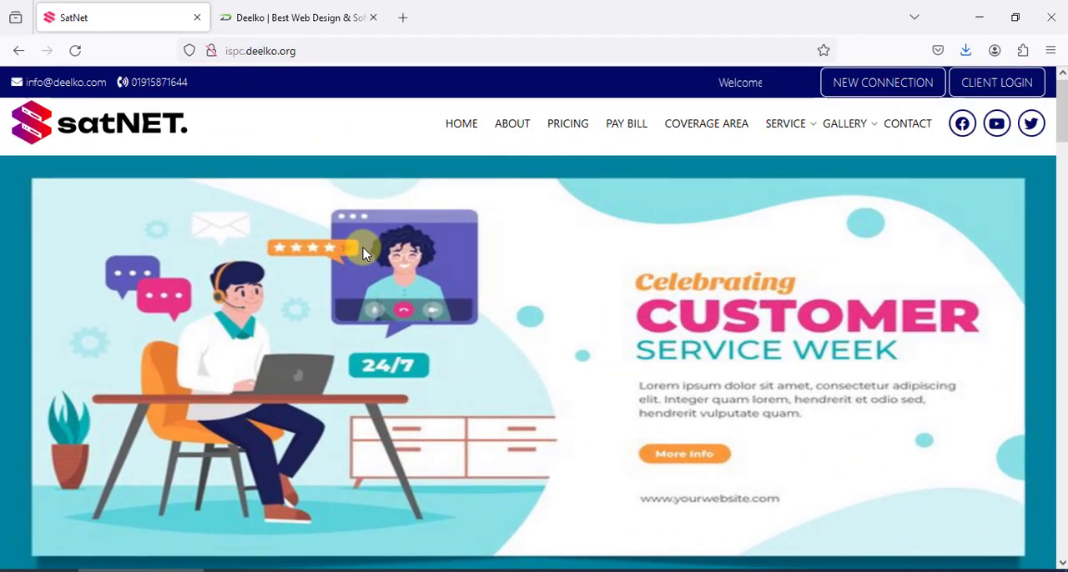
click(307, 57)
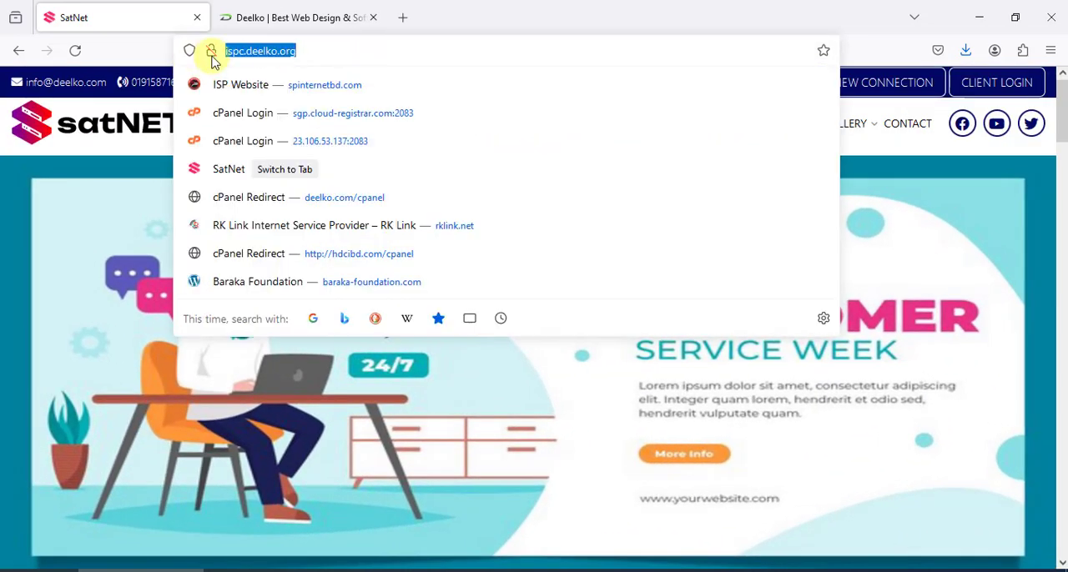
click(316, 51)
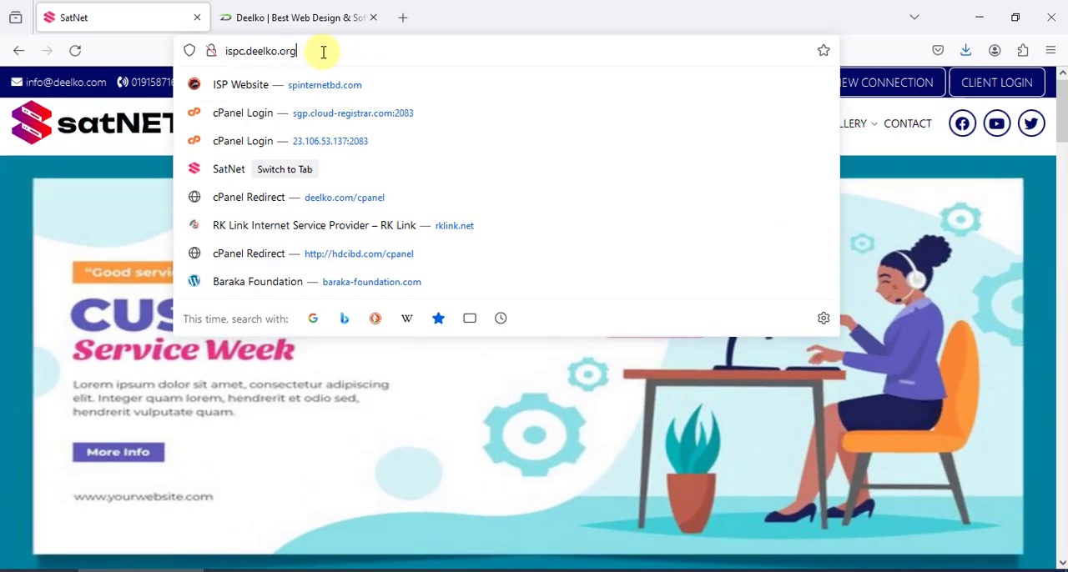
text(/wp-admin/)
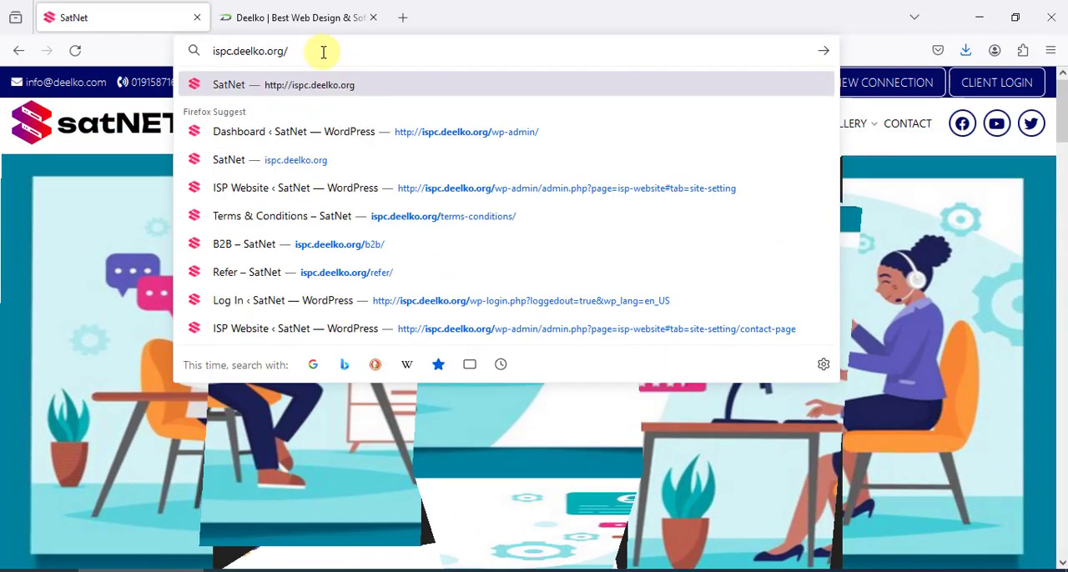
key(Return)
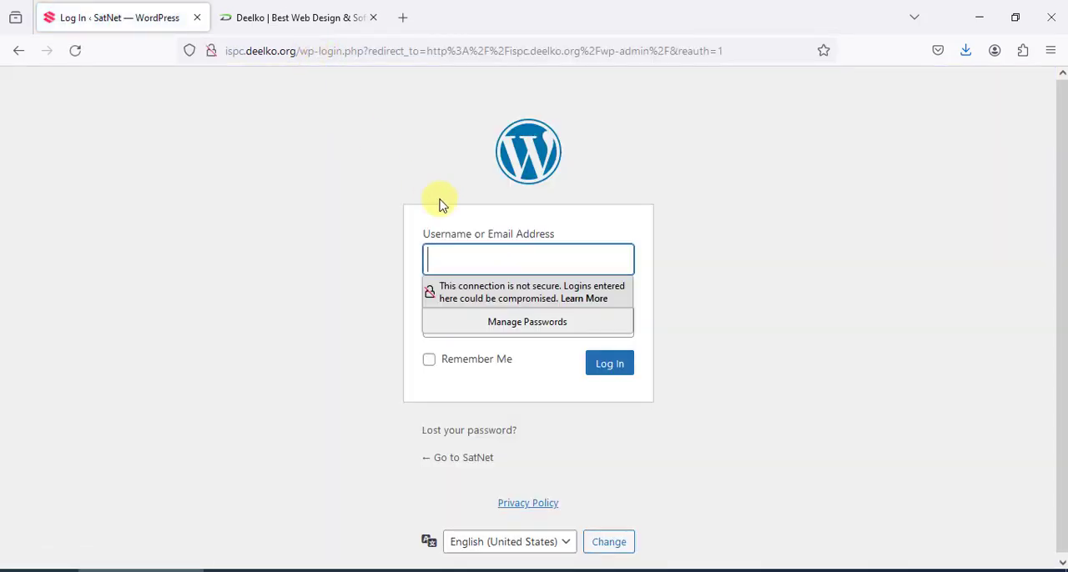
Log in to the WordPress admin area with the username admin and the account password
click(490, 254)
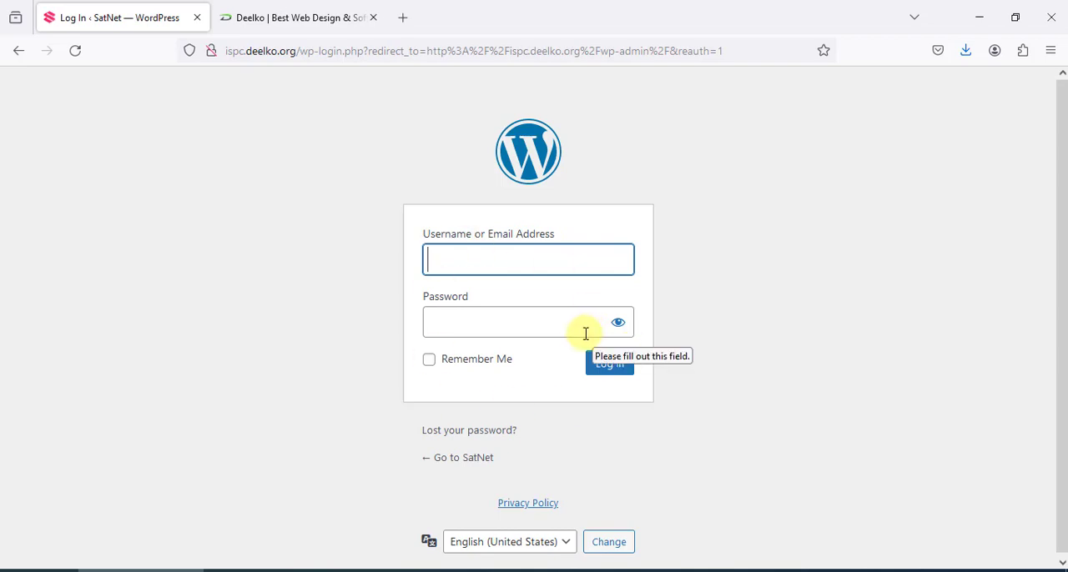
click(480, 328)
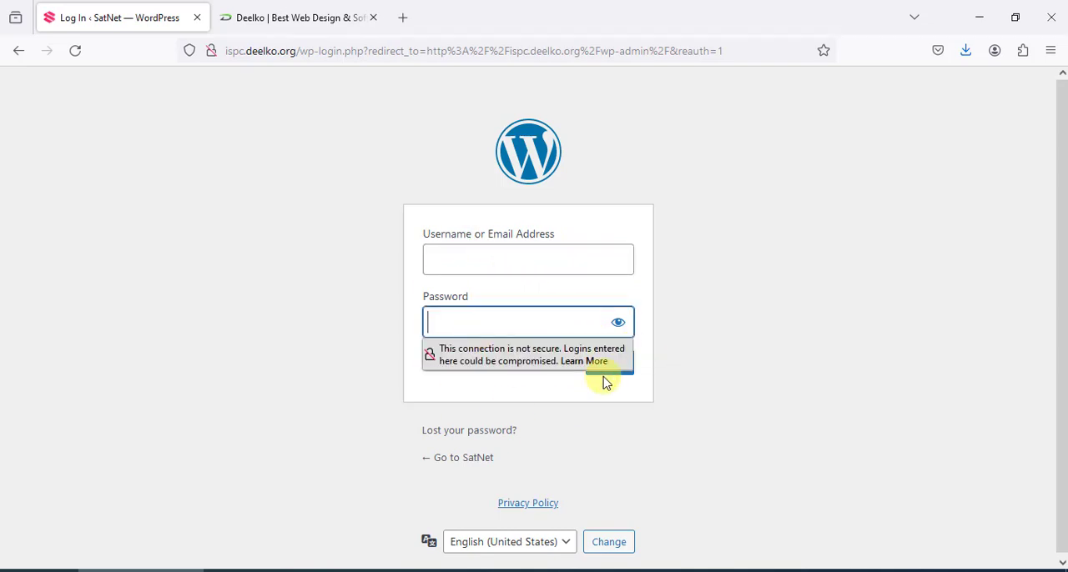
click(544, 265)
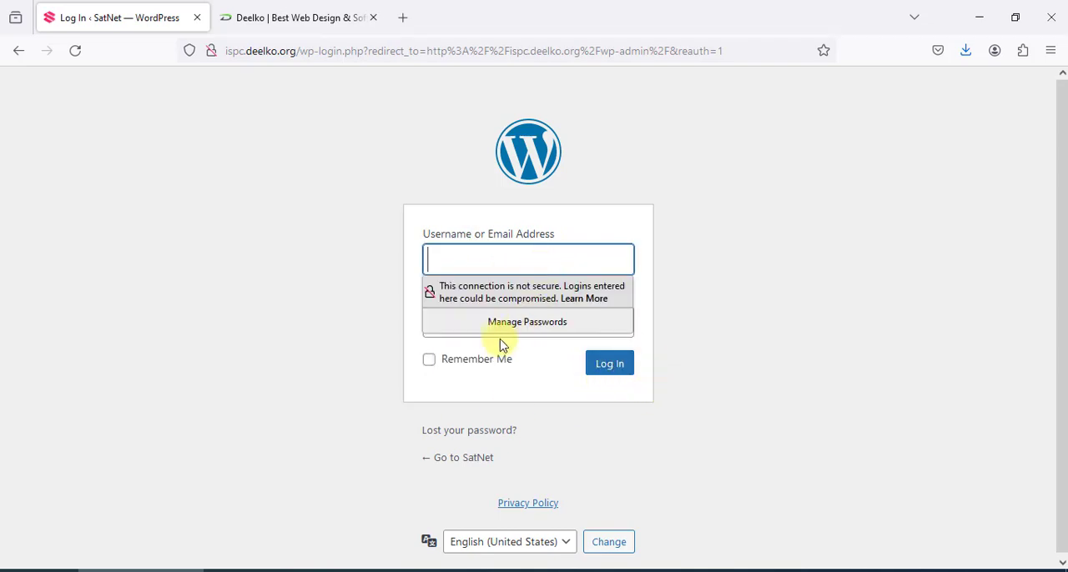
click(706, 360)
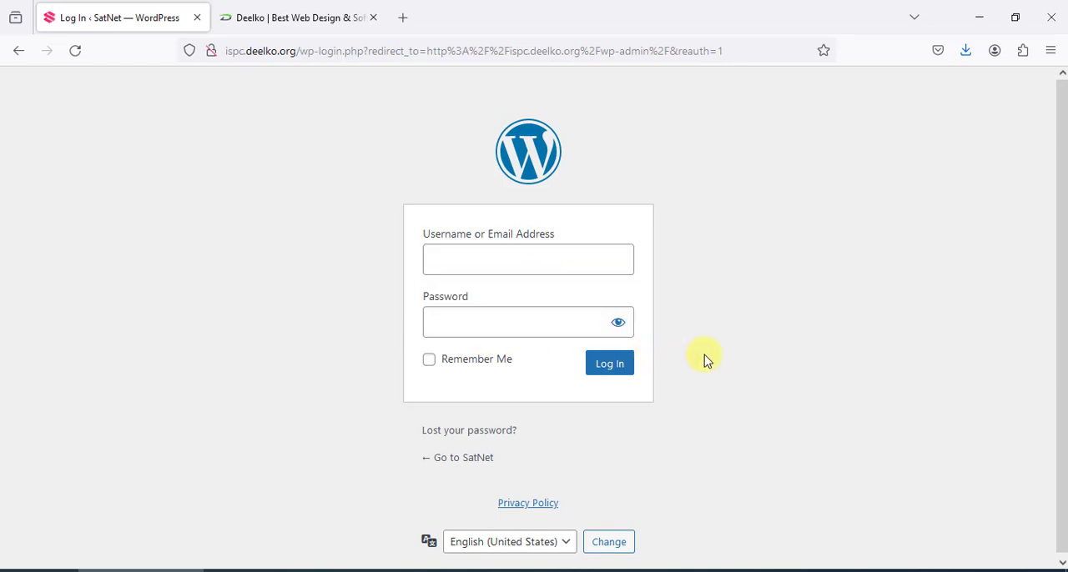
click(549, 268)
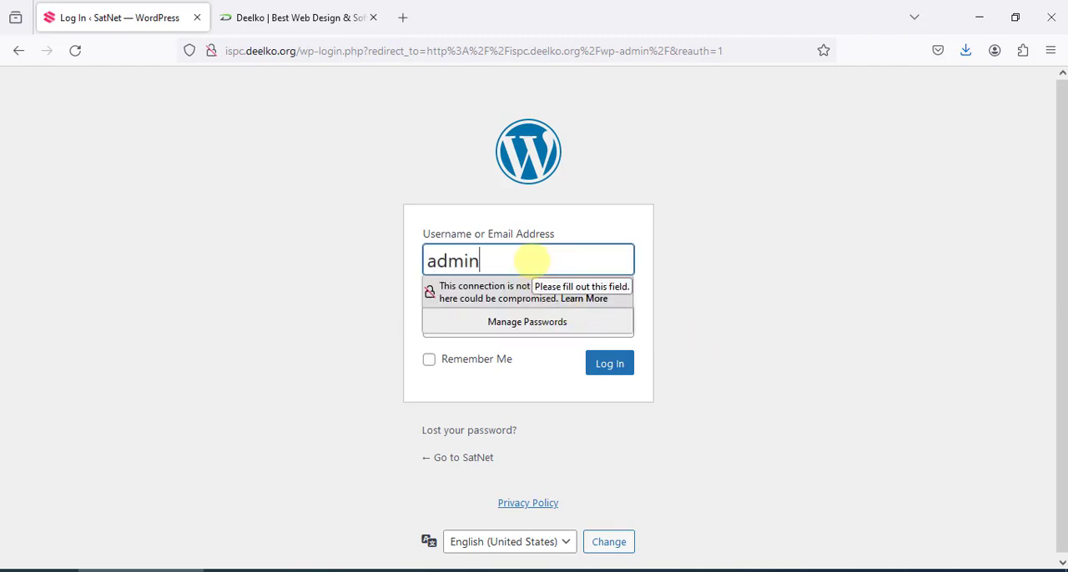
key(Tab)
text(a)
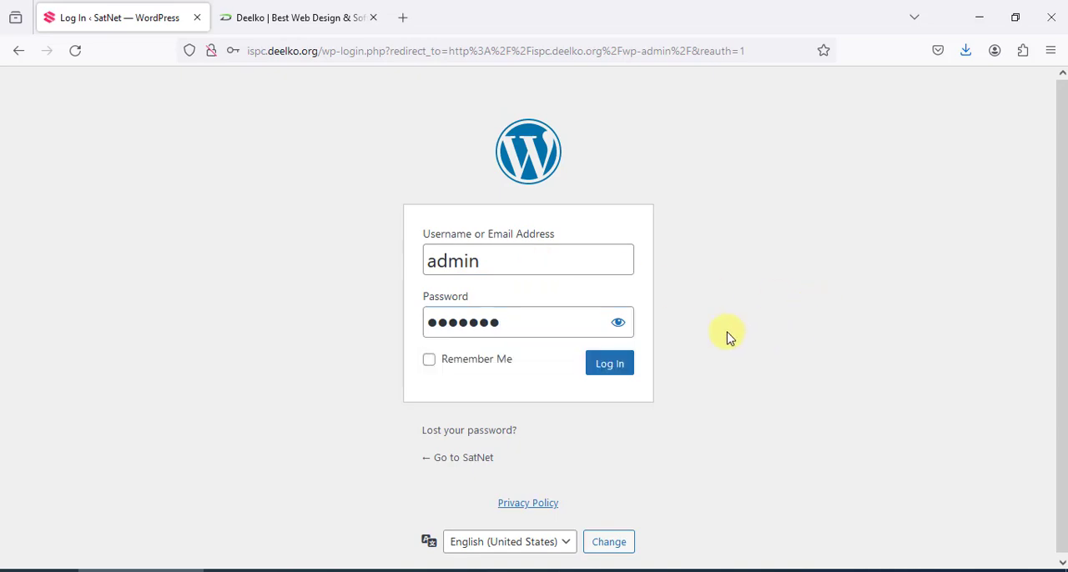
click(626, 372)
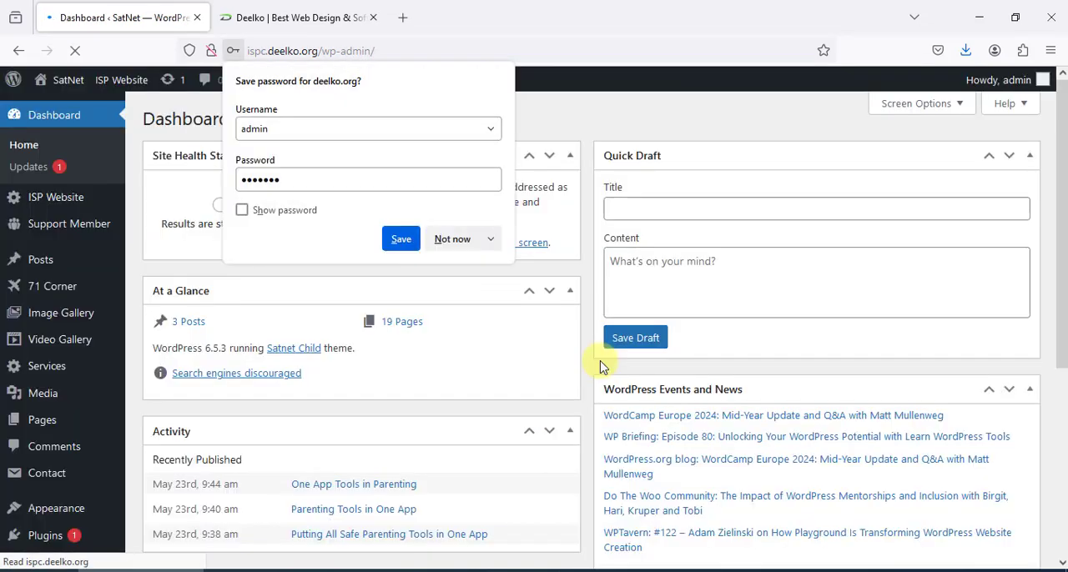
Save the deelko.org login in the browser's password manager
scroll(382, 327, down, 3)
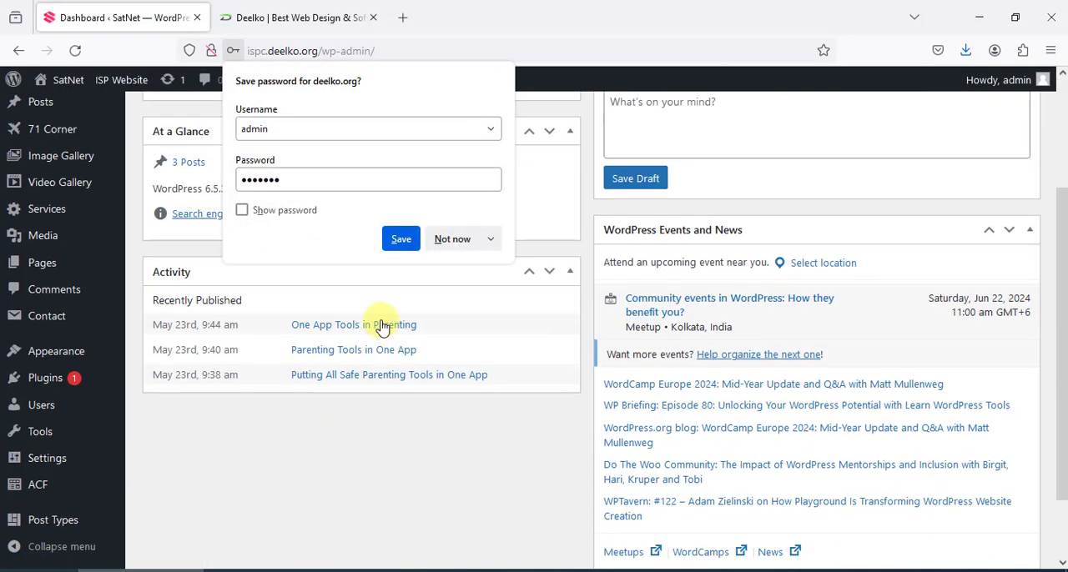
click(401, 238)
scroll(117, 286, up, 3)
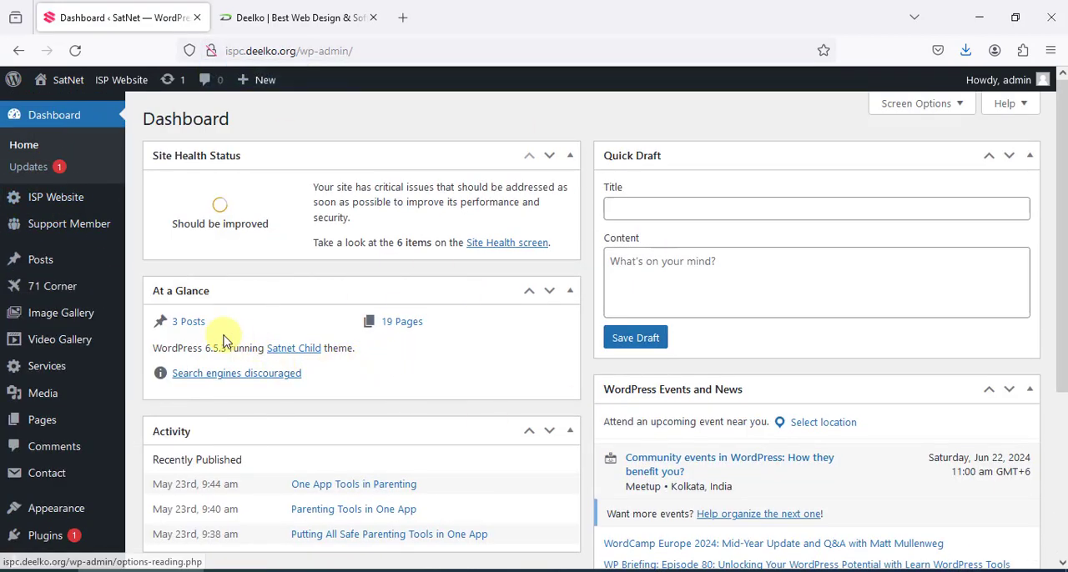
Open the public SatNet site from the dashboard in a new browser tab and switch to it
mouse_move(33, 248)
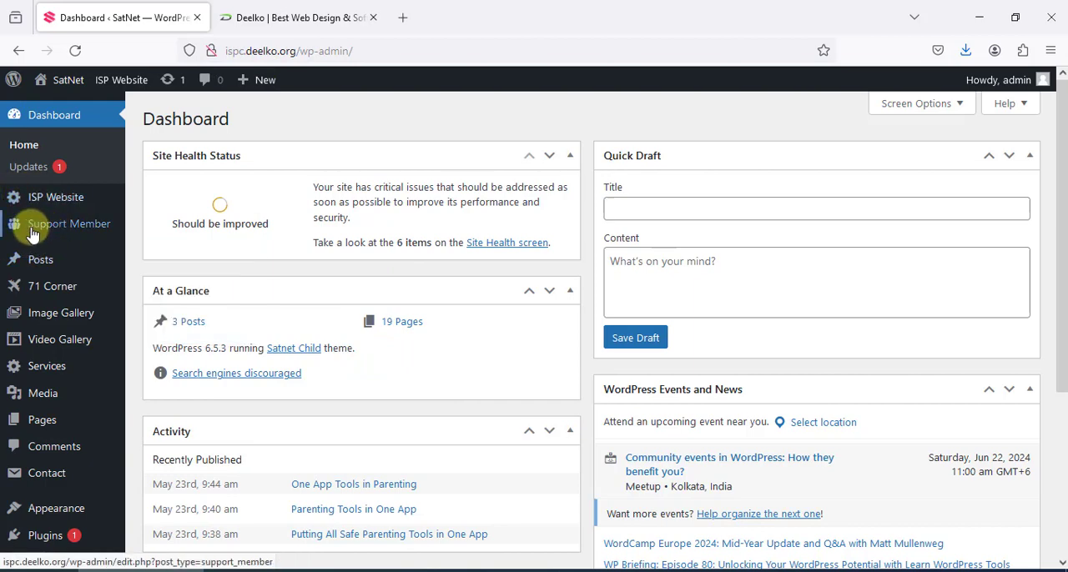
scroll(95, 393, down, 2)
scroll(96, 401, up, 2)
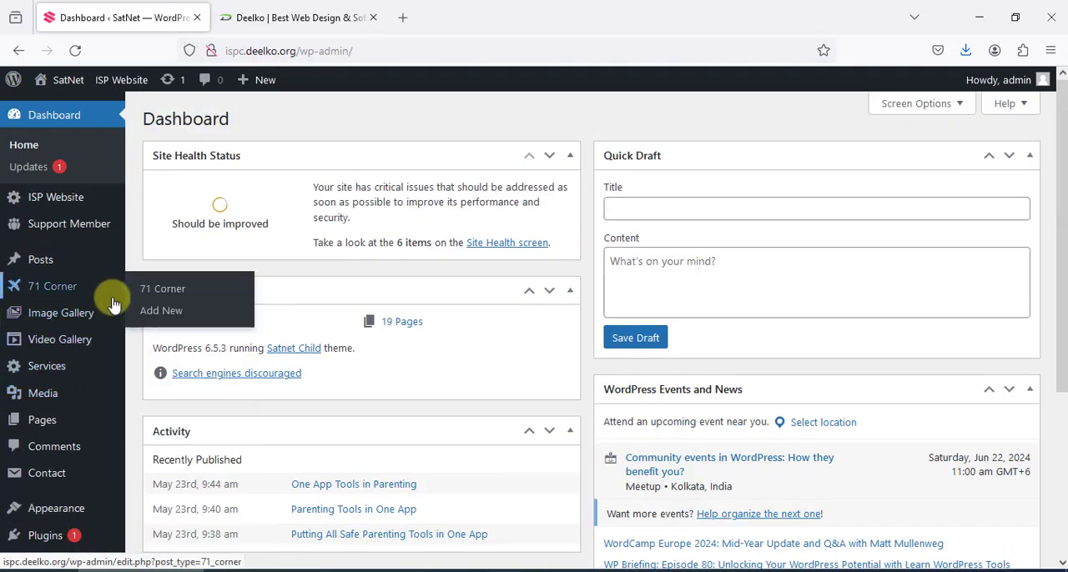
mouse_move(47, 376)
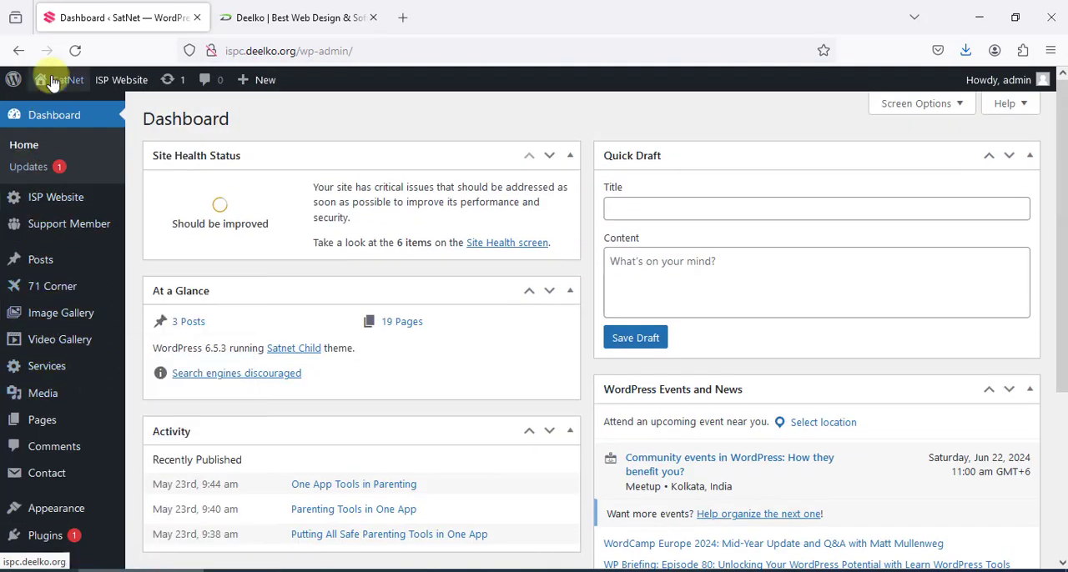
mouse_move(52, 84)
right_click(60, 111)
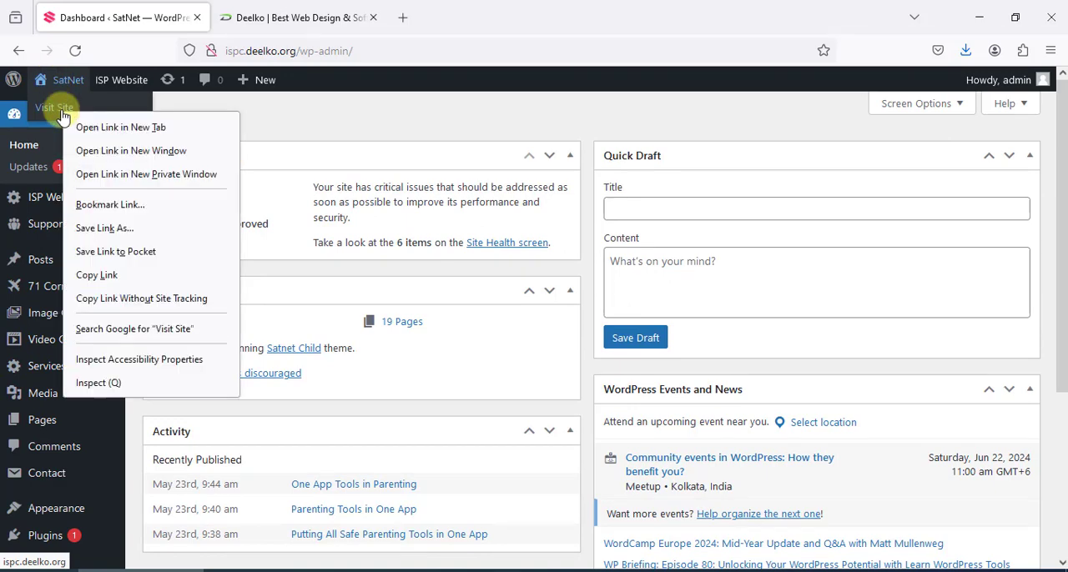
click(143, 126)
click(259, 10)
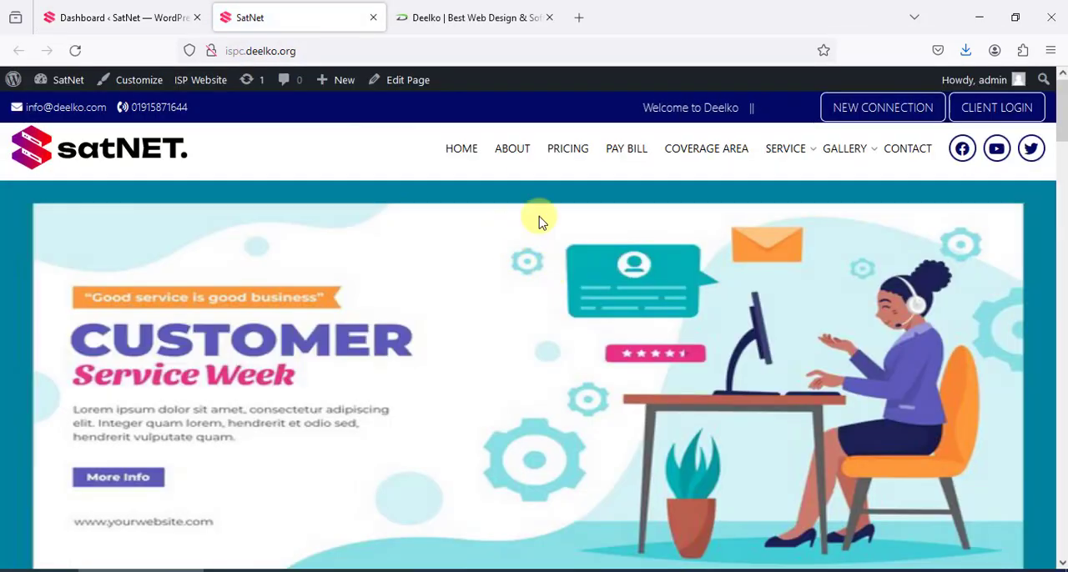
Look through the public SatNet homepage from the banner down to the footer and return to its beginning
click(134, 27)
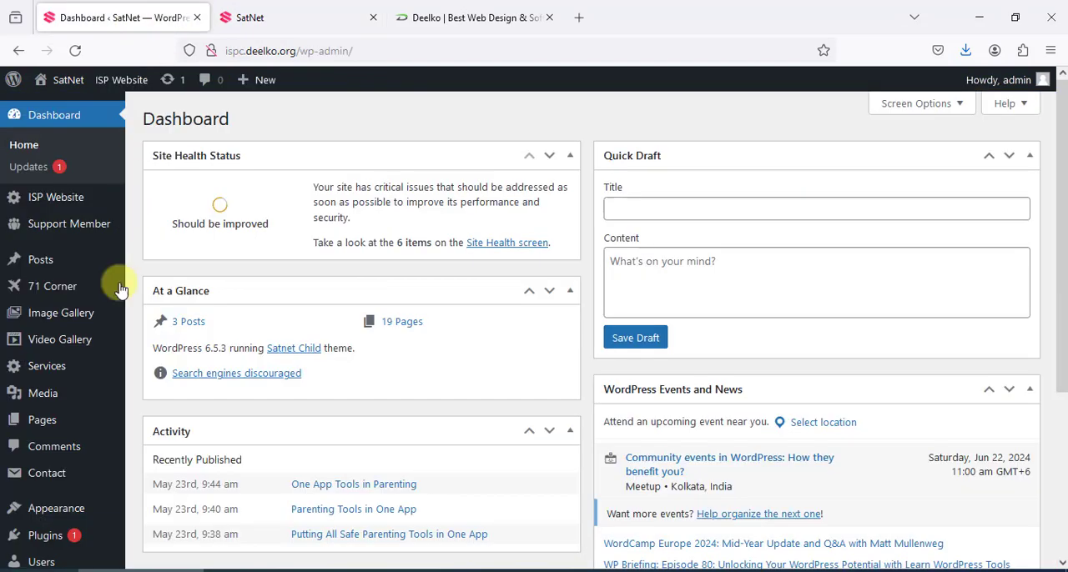
click(338, 10)
scroll(613, 225, down, 5)
scroll(617, 234, up, 5)
scroll(618, 236, down, 10)
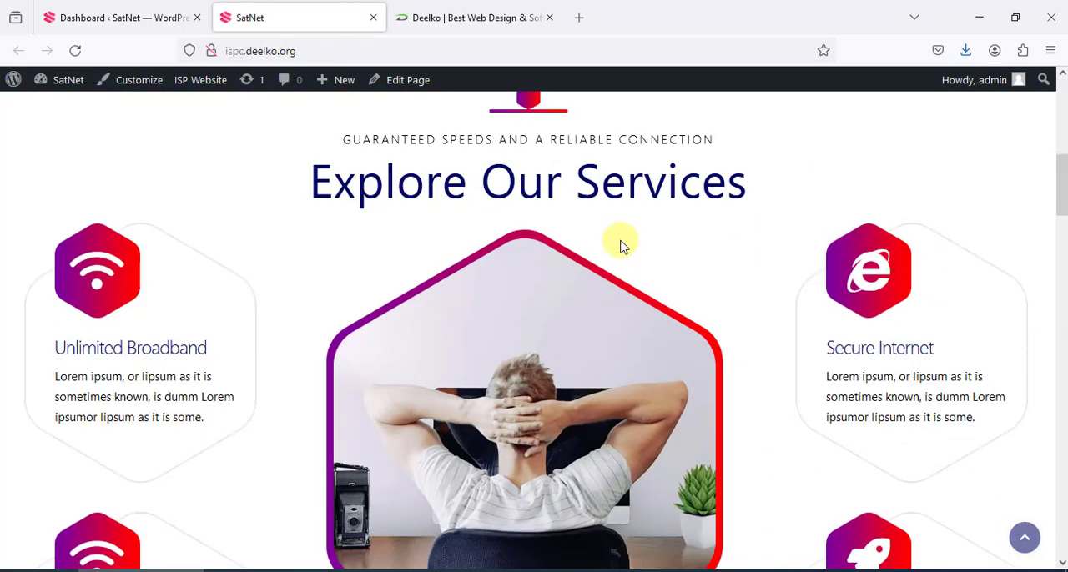
scroll(626, 254, down, 15)
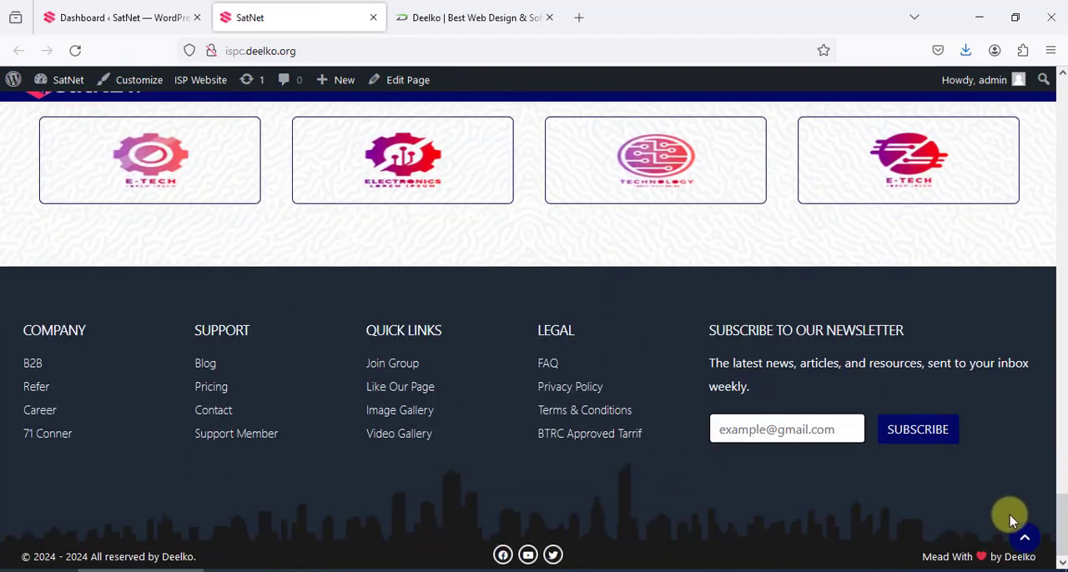
drag(1063, 547, 1063, 92)
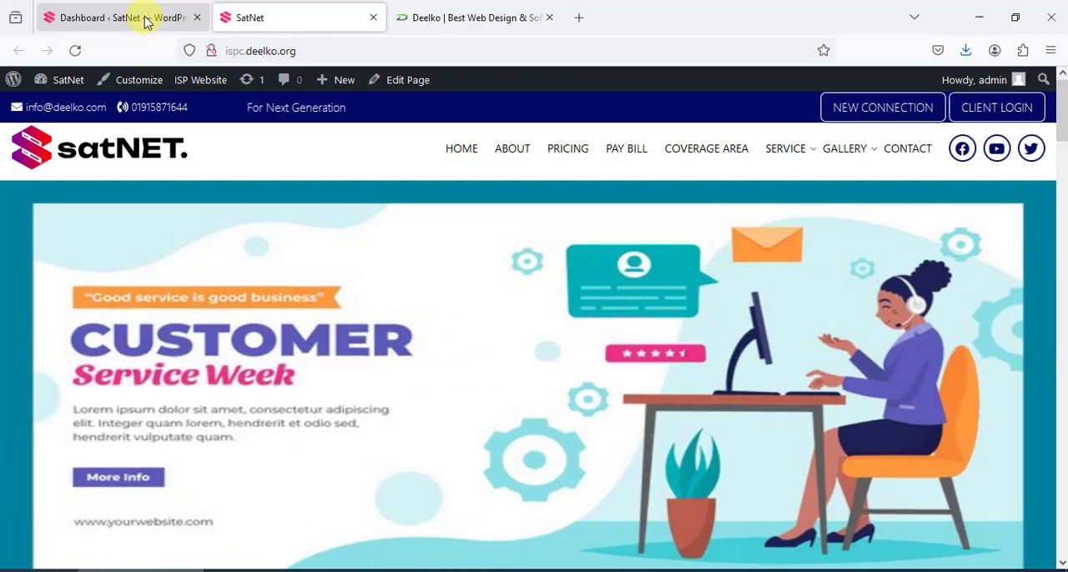
Return to the WordPress dashboard and look over the admin content sections from Support Member to Services
click(147, 17)
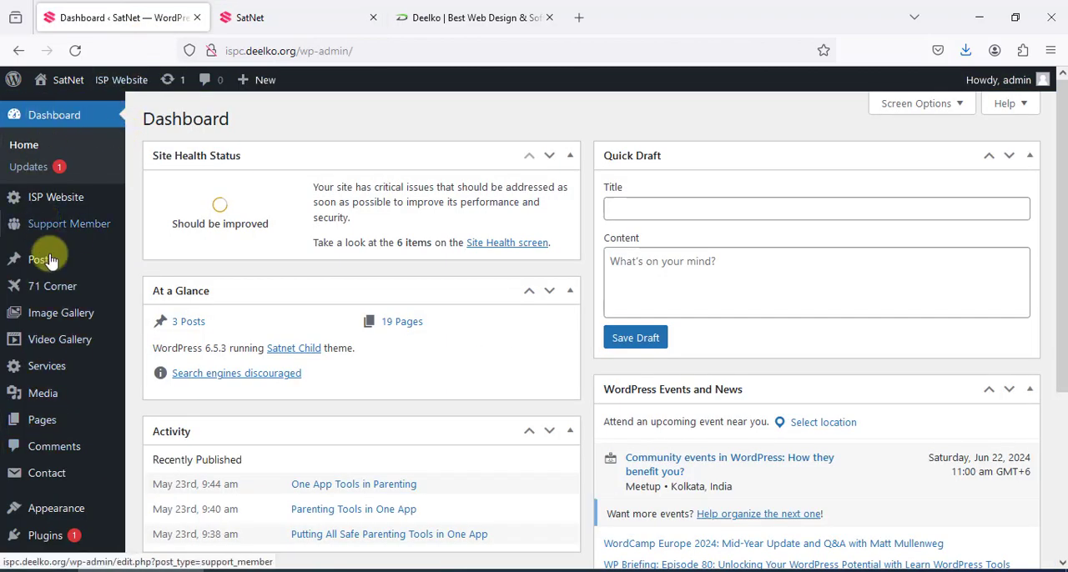
mouse_move(99, 274)
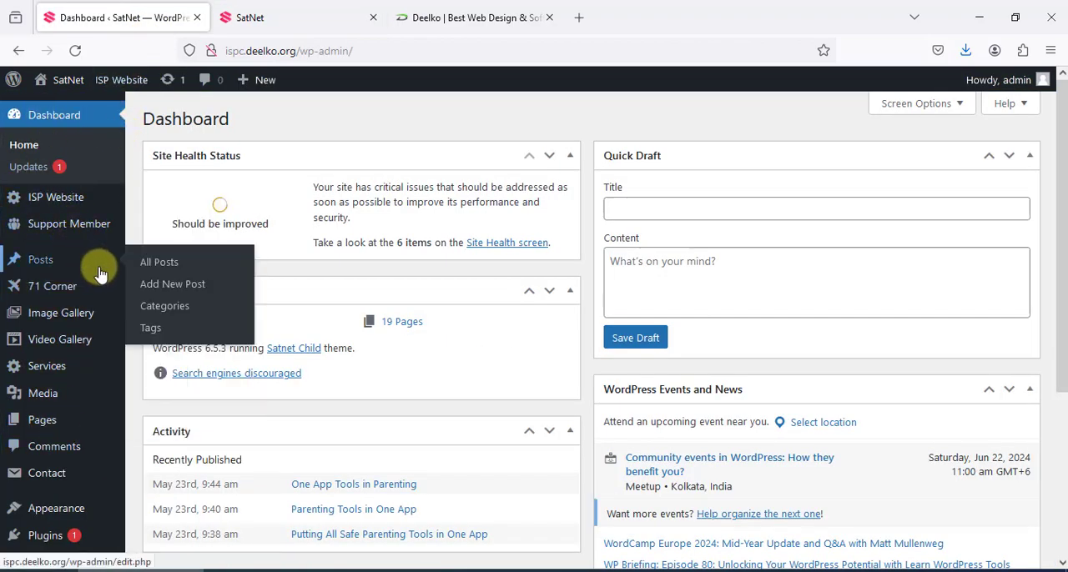
mouse_move(107, 201)
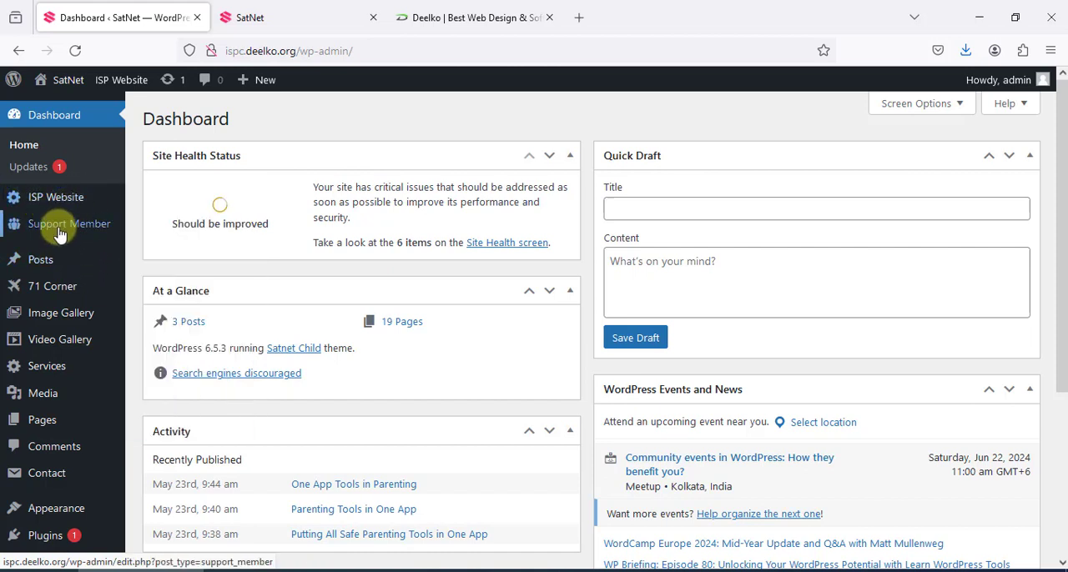
mouse_move(92, 237)
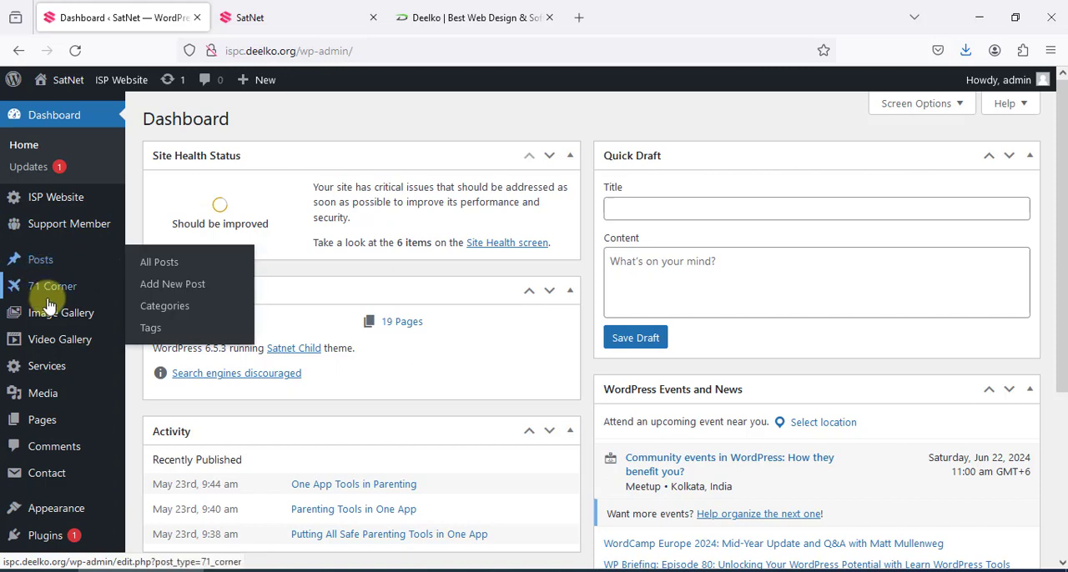
mouse_move(63, 324)
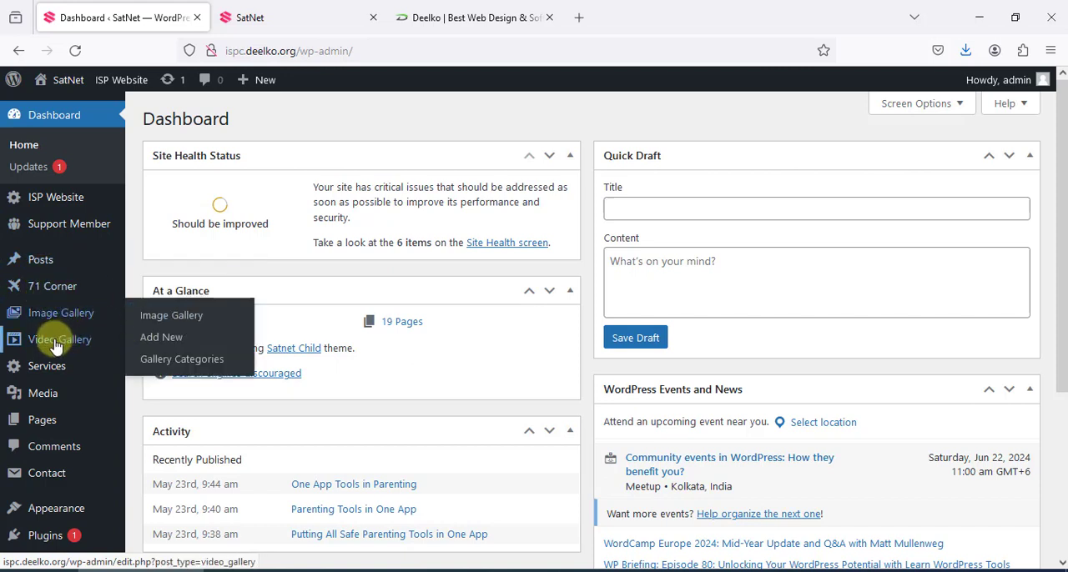
mouse_move(109, 392)
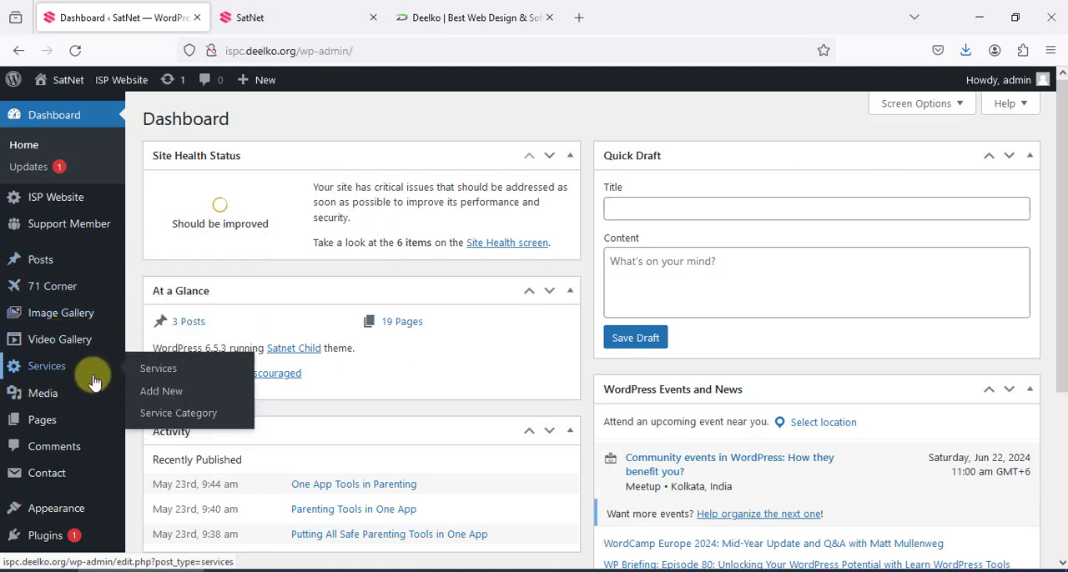
click(276, 15)
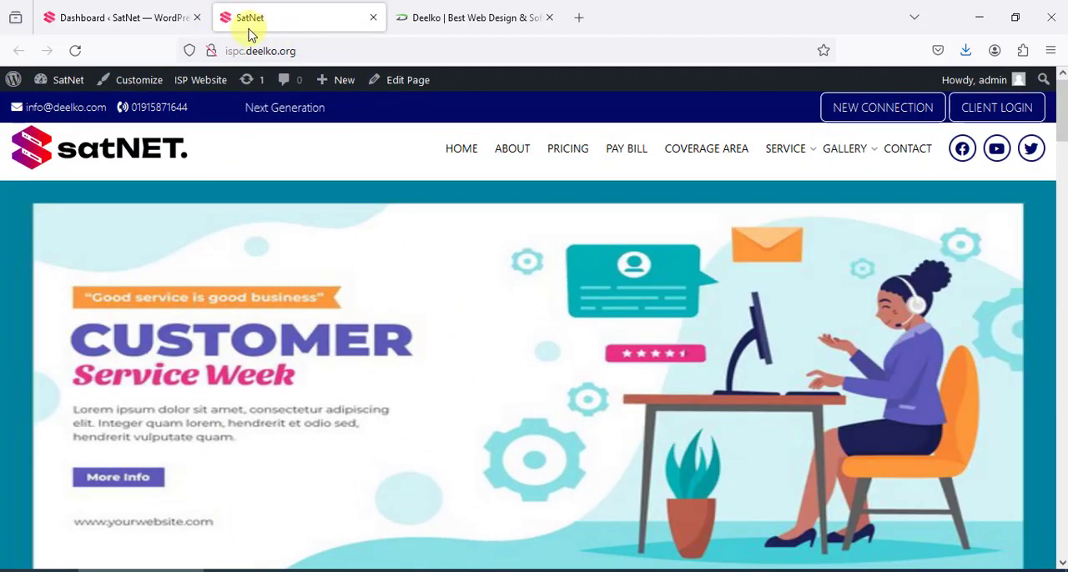
click(155, 18)
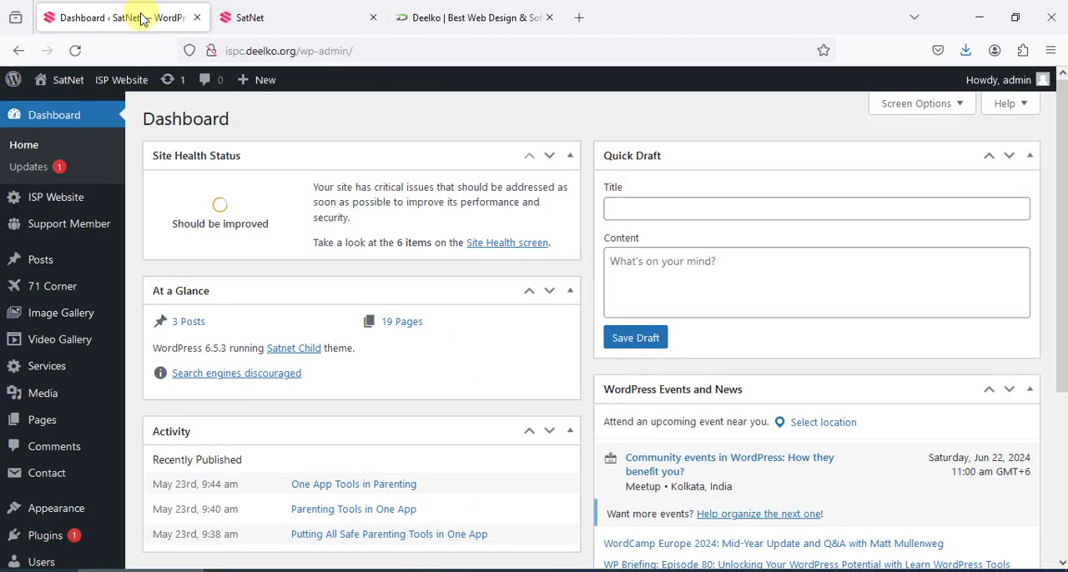
Open the General Settings page and select the Site Title text
scroll(100, 375, down, 3)
mouse_move(48, 458)
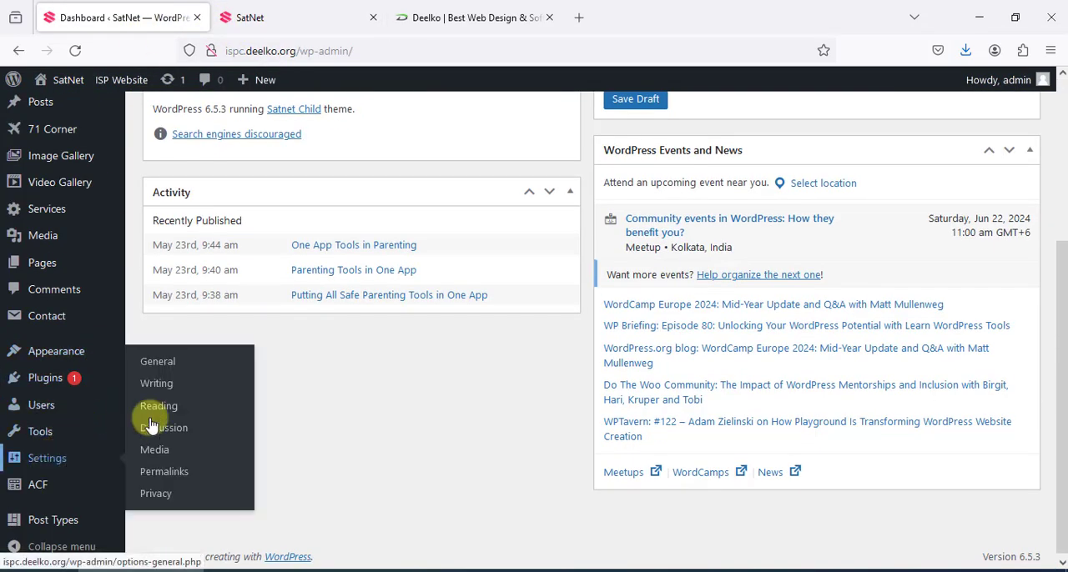
click(158, 366)
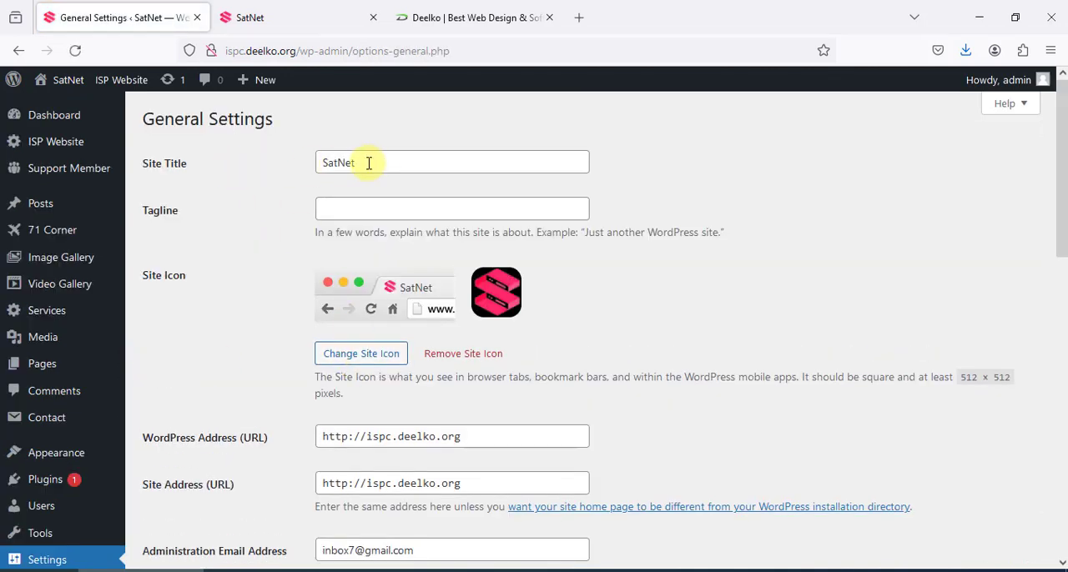
drag(373, 169, 280, 167)
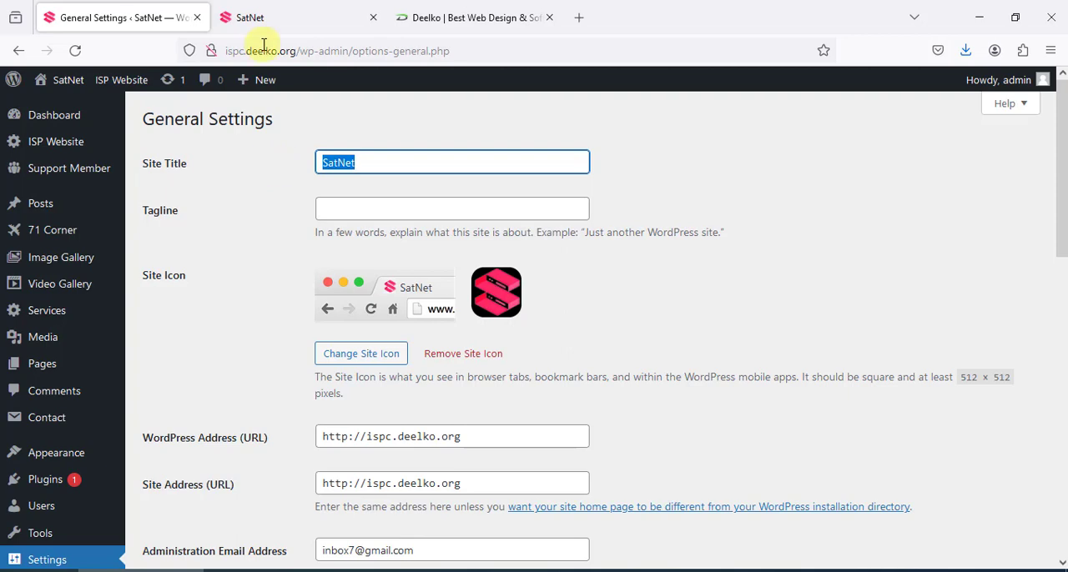
Look over the rest of the General Settings, including membership, site language, timezone, date format and time format
scroll(421, 302, down, 10)
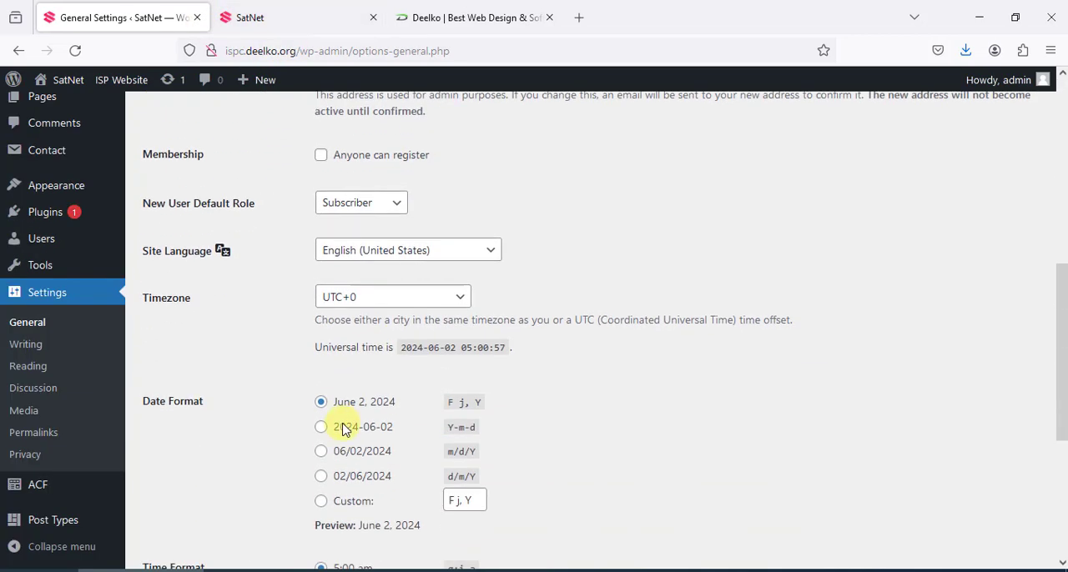
scroll(286, 358, up, 5)
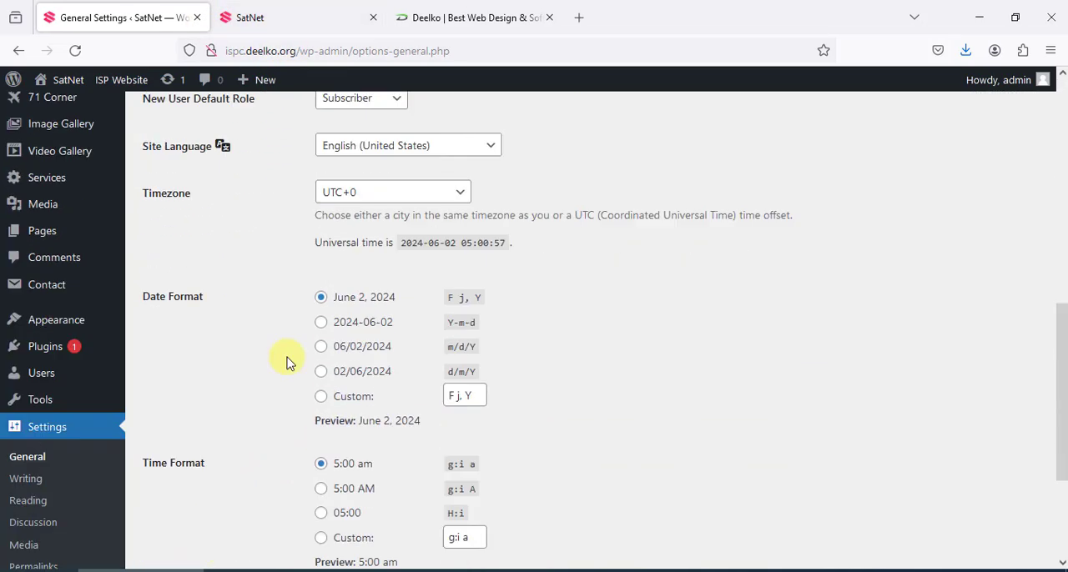
scroll(309, 226, up, 4)
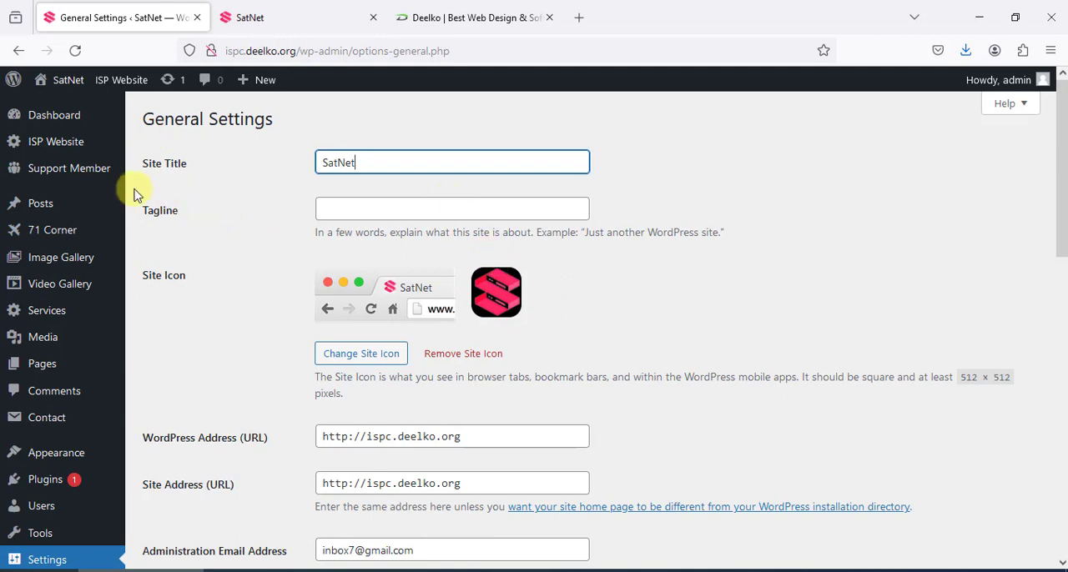
Open the ISP Website theme settings and look over the Header & Footer fields alongside the public homepage
click(48, 144)
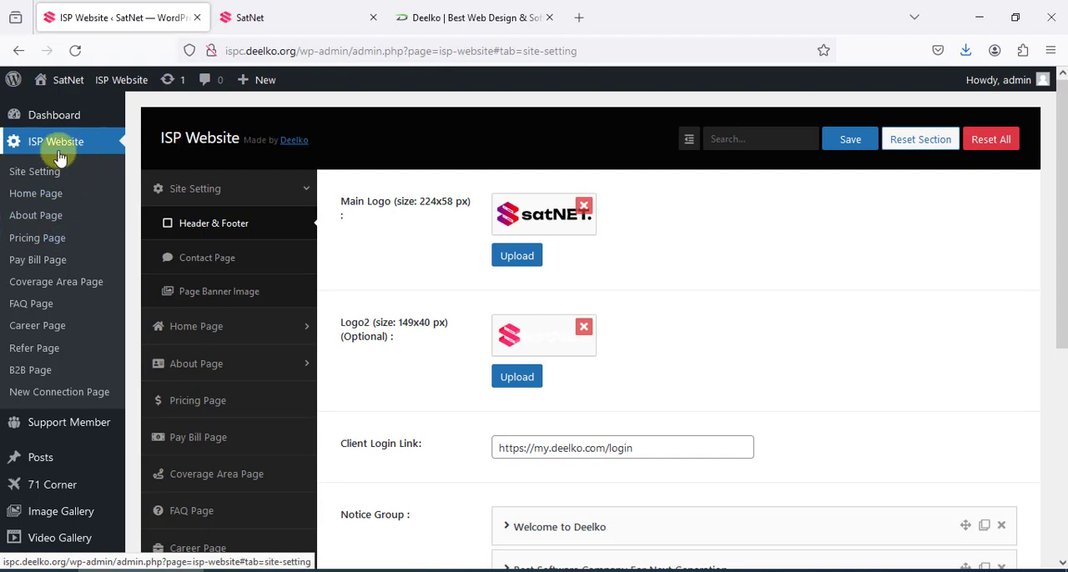
click(290, 34)
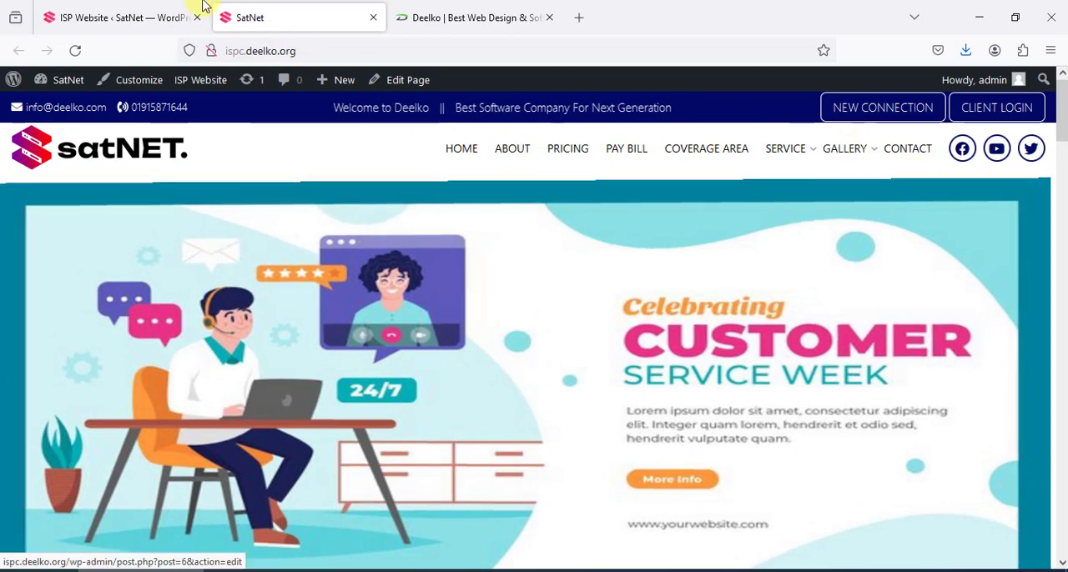
click(131, 6)
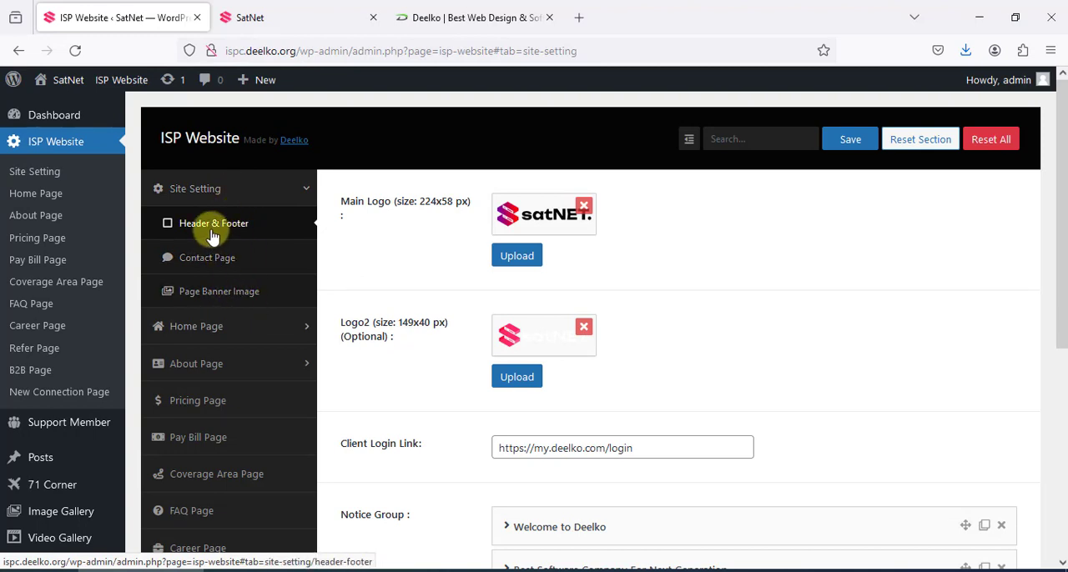
scroll(470, 247, down, 3)
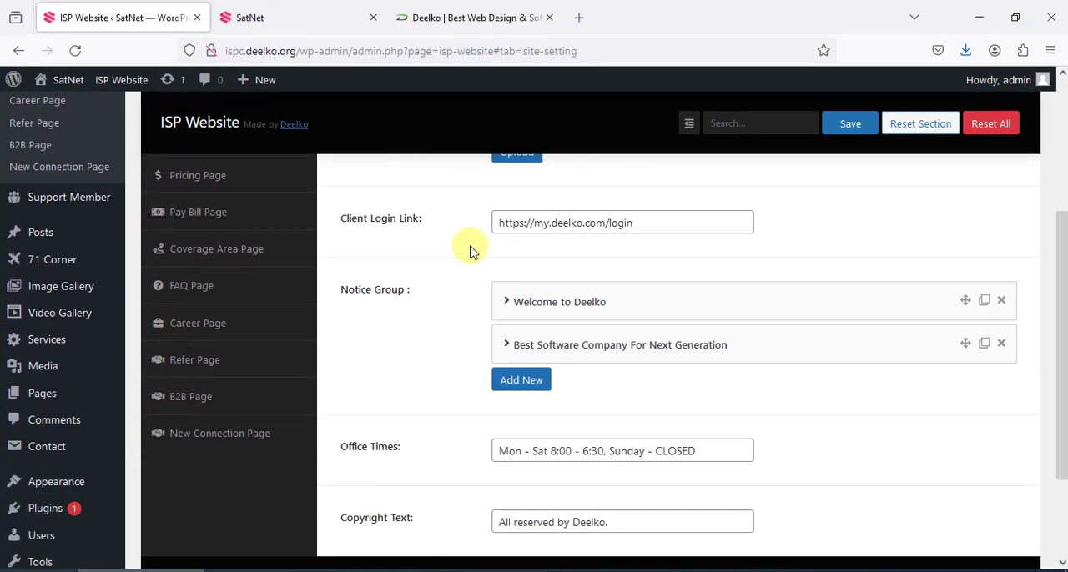
scroll(470, 247, up, 3)
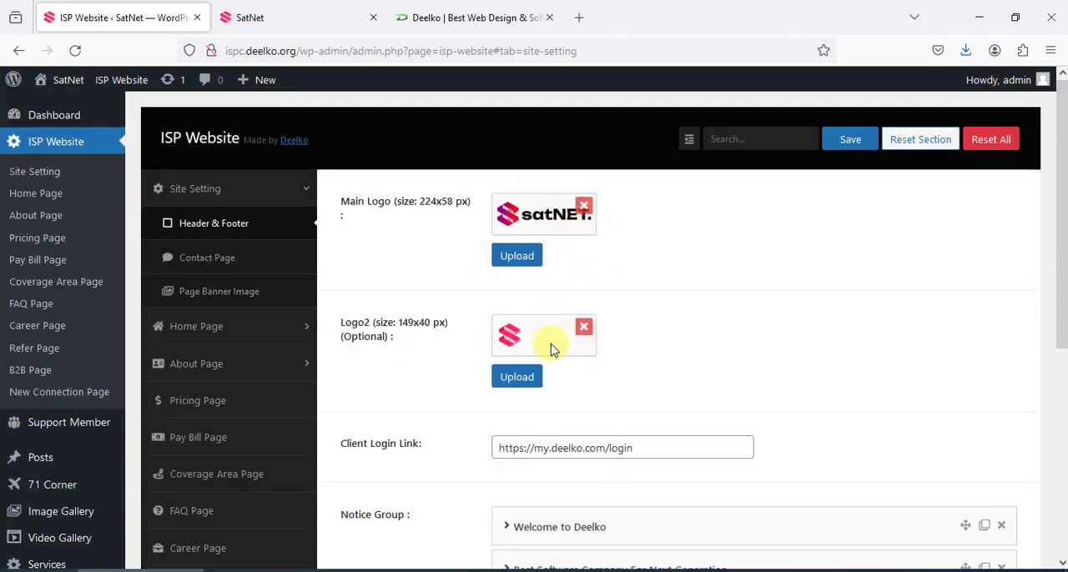
Select the Client Login Link address and check the header of the public SatNet site before returning to the settings
scroll(551, 325, down, 2)
drag(659, 289, 425, 291)
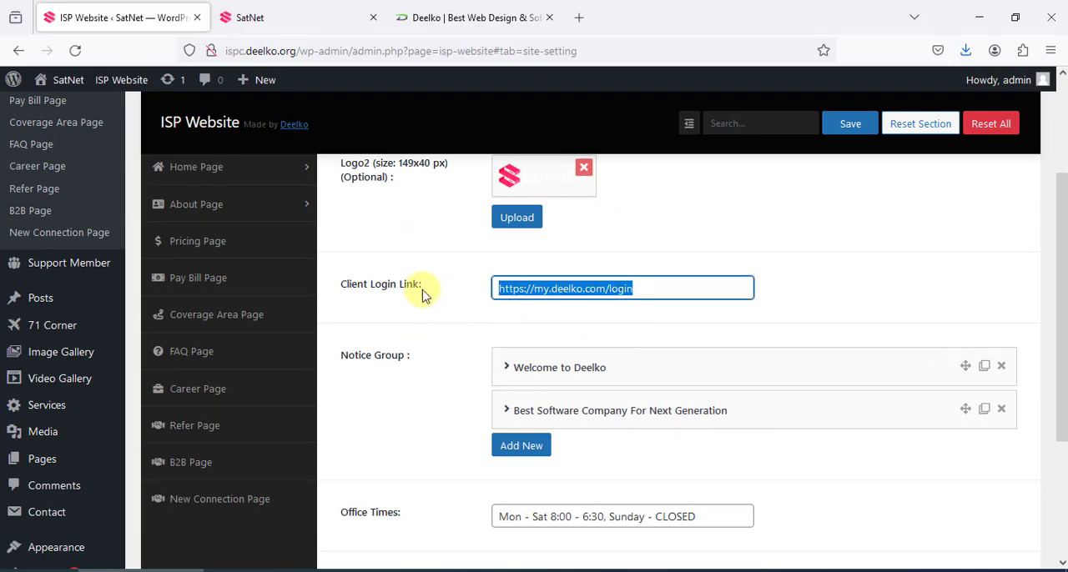
click(448, 18)
click(298, 15)
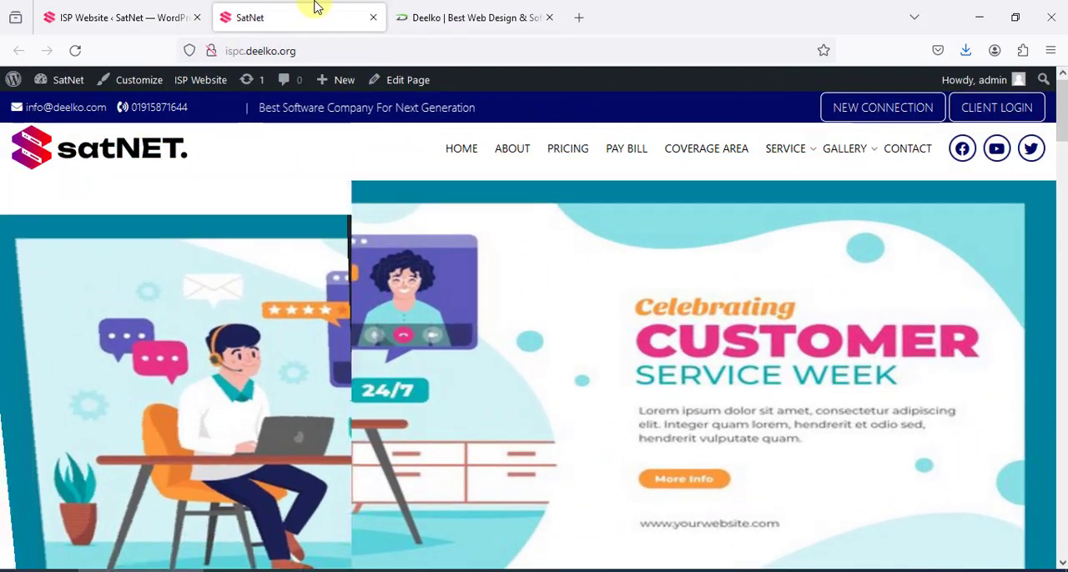
click(125, 17)
Compare the Notice Group entries with the notice line on the public site and review the remaining footer fields
scroll(634, 346, down, 1)
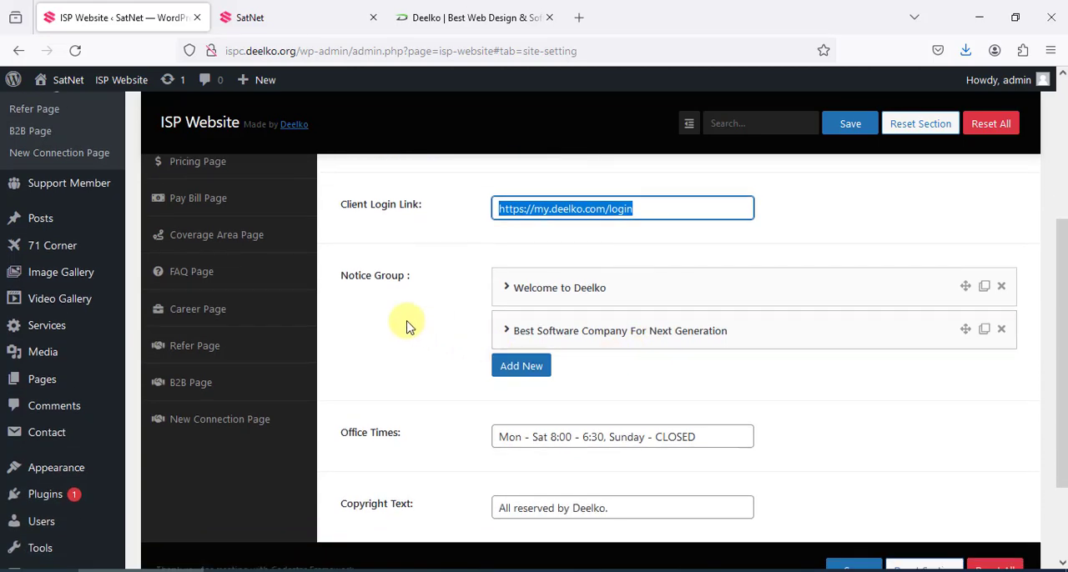
click(358, 18)
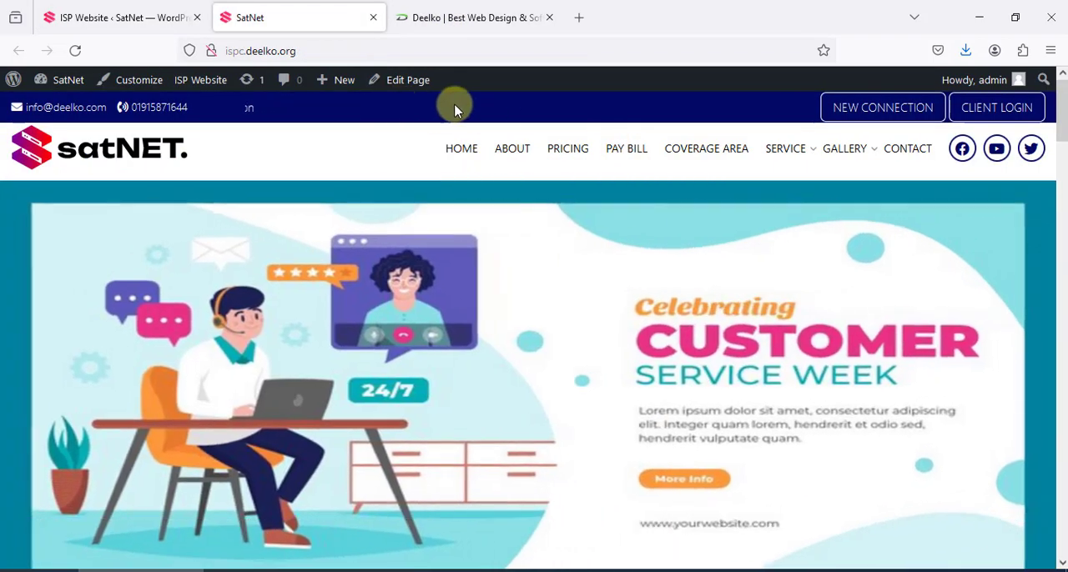
click(137, 15)
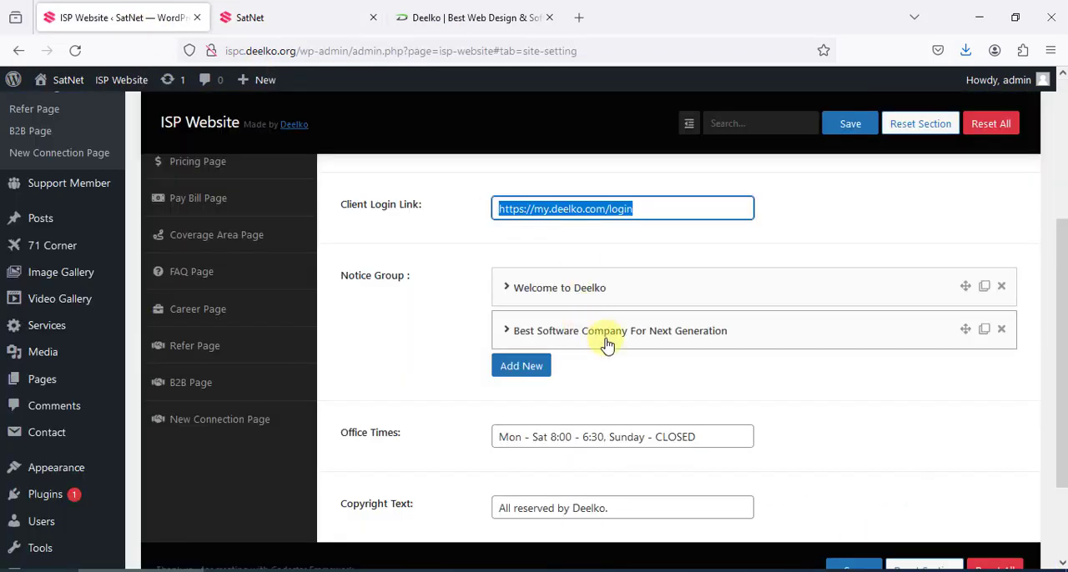
scroll(604, 345, down, 1)
scroll(613, 350, up, 1)
Add a blank entry to the Notice Group and delete it again
click(522, 365)
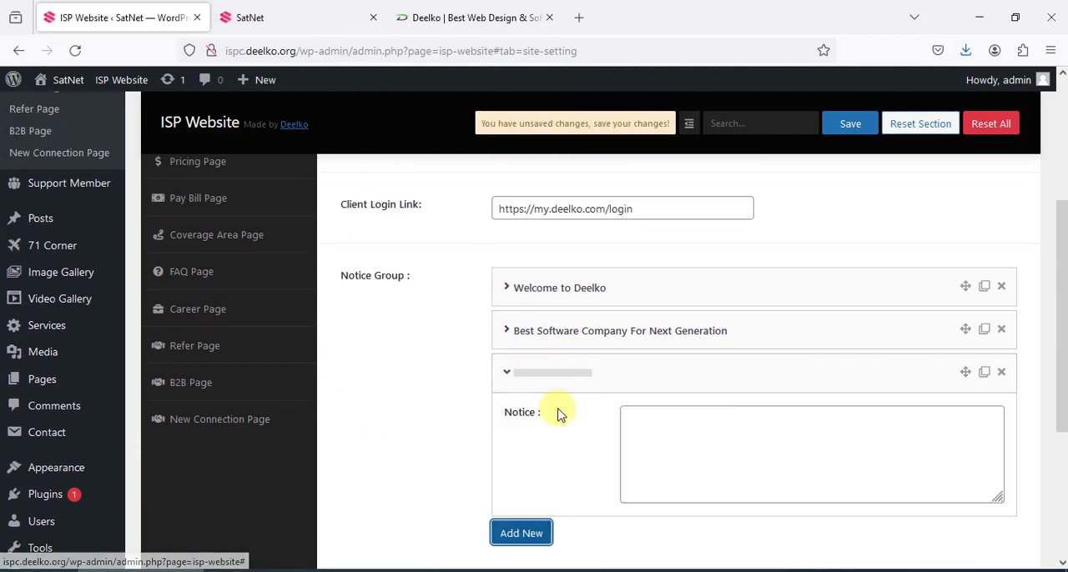
scroll(568, 413, down, 1)
click(664, 359)
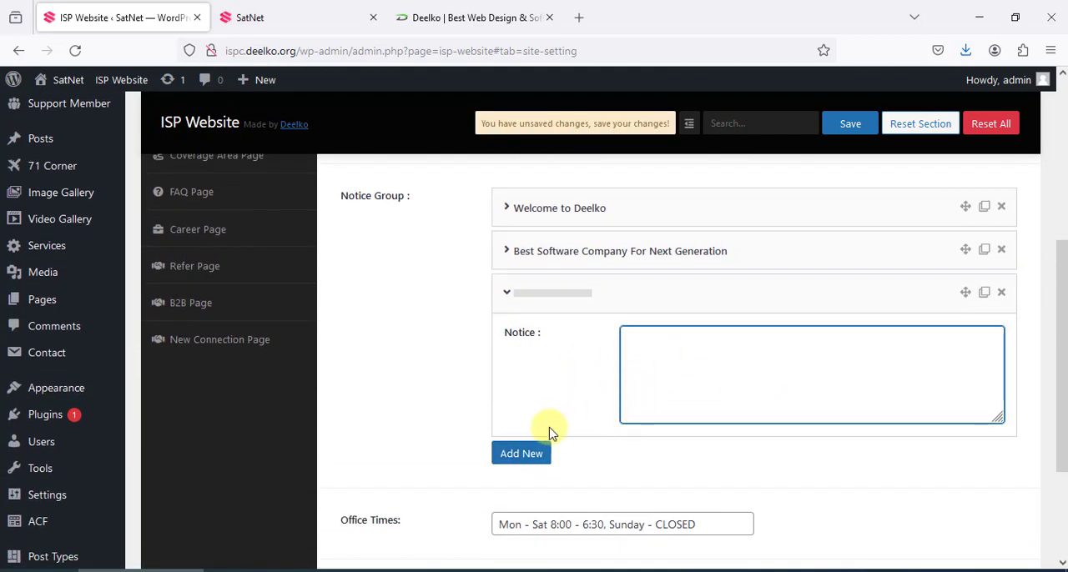
scroll(715, 401, up, 1)
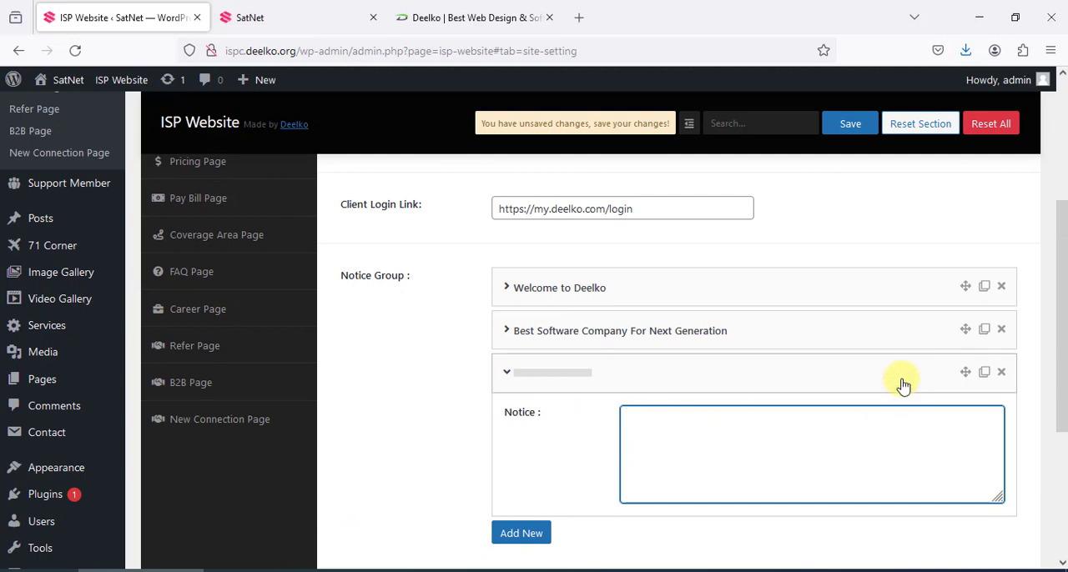
click(1001, 373)
click(609, 345)
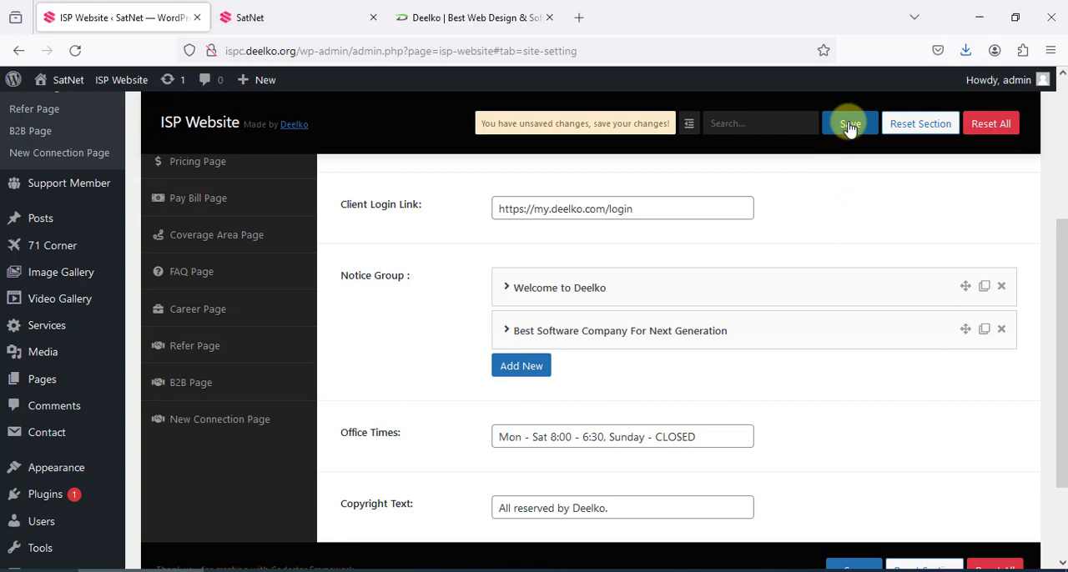
Remove the main logo image and browse the media library for a replacement
scroll(906, 317, up, 3)
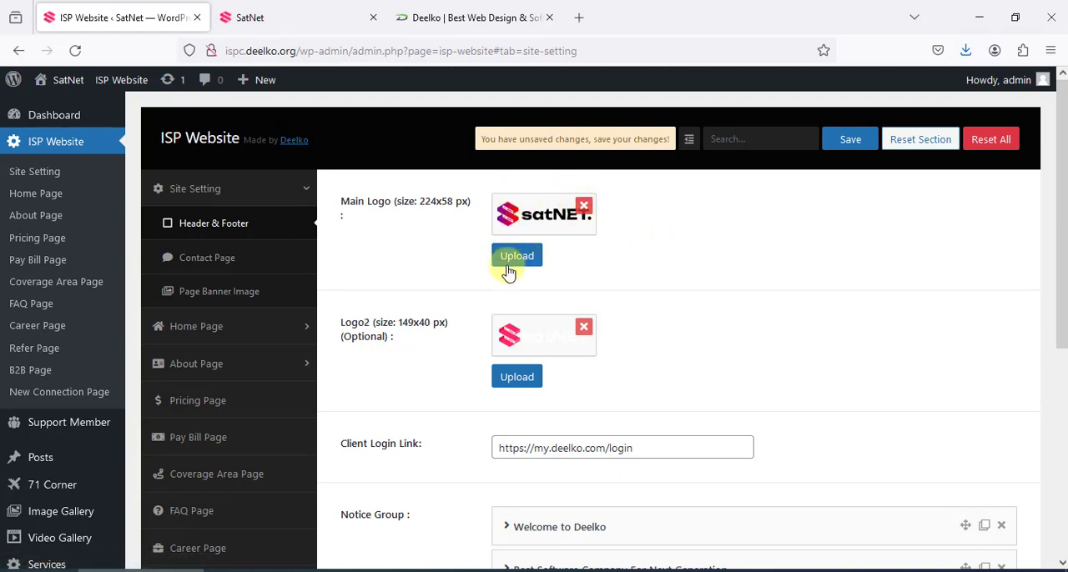
click(583, 207)
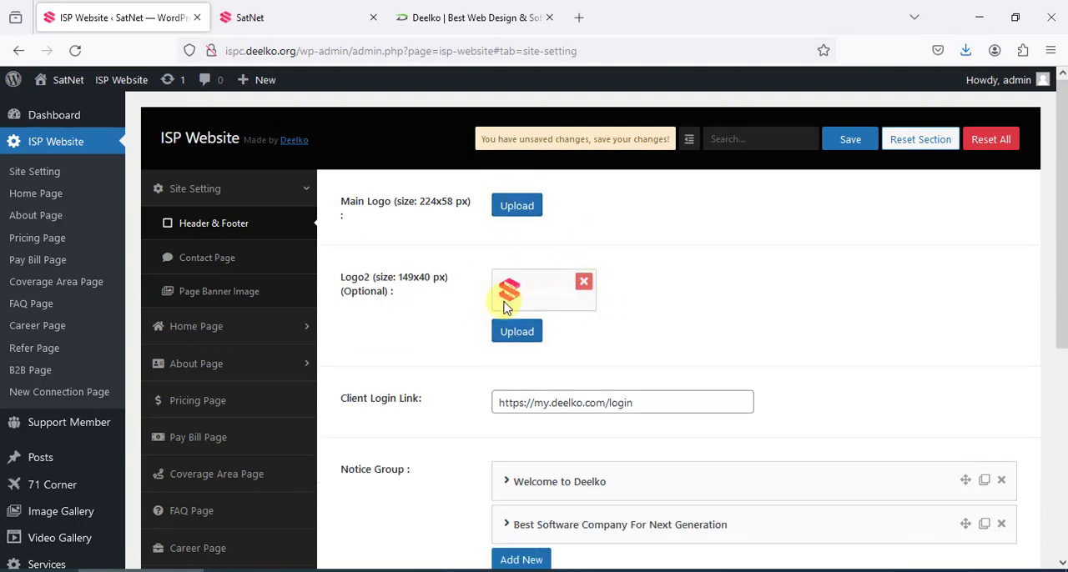
click(526, 209)
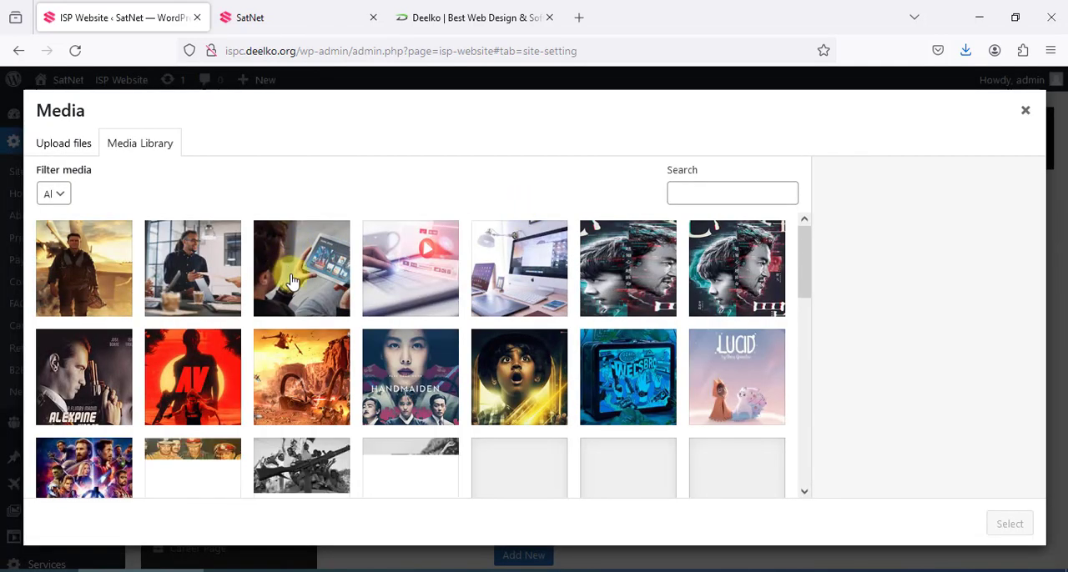
scroll(291, 282, down, 1)
scroll(307, 321, down, 5)
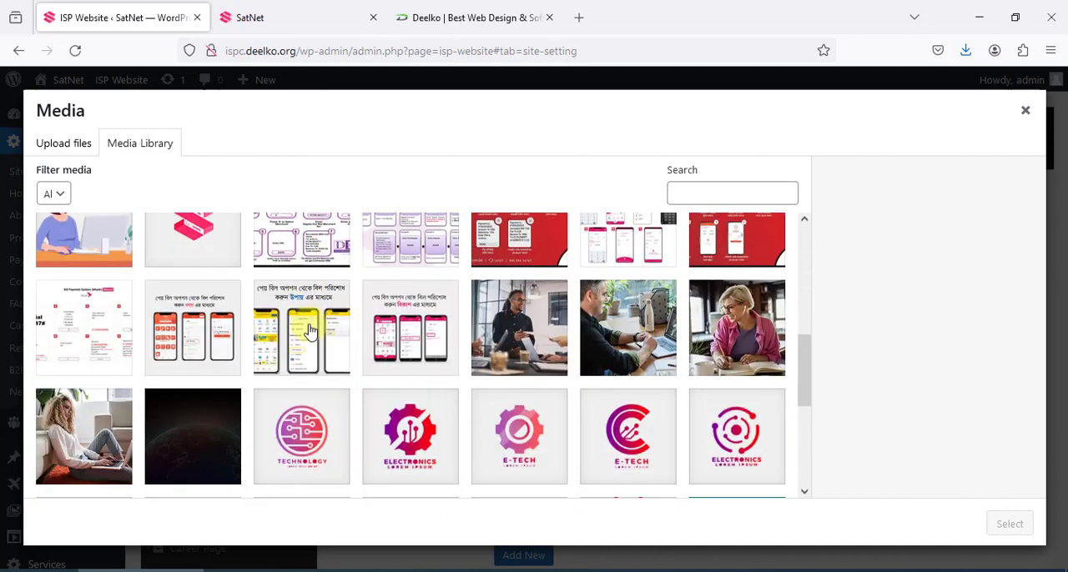
scroll(294, 318, down, 5)
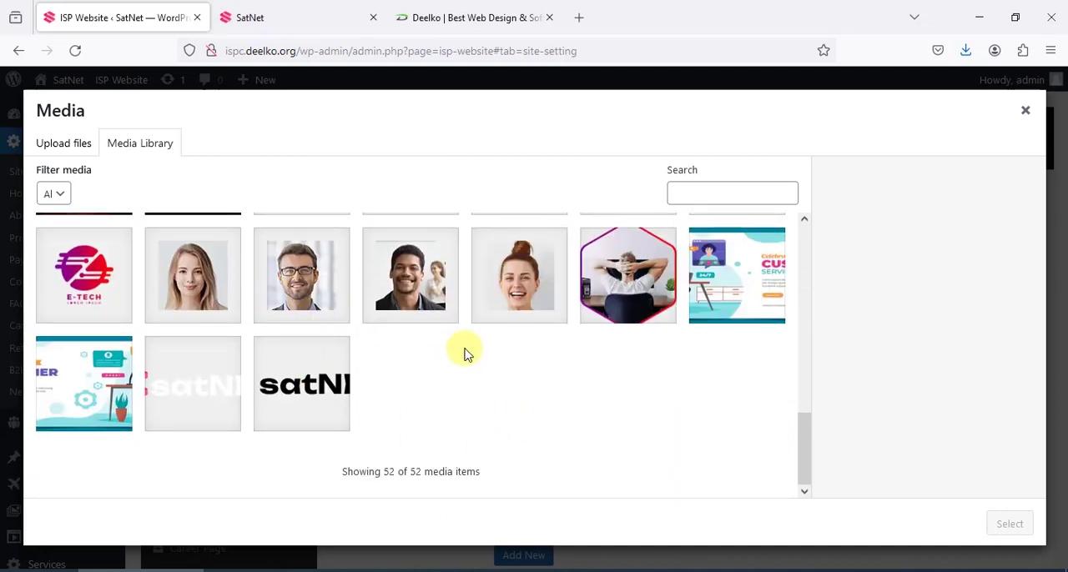
scroll(492, 359, up, 10)
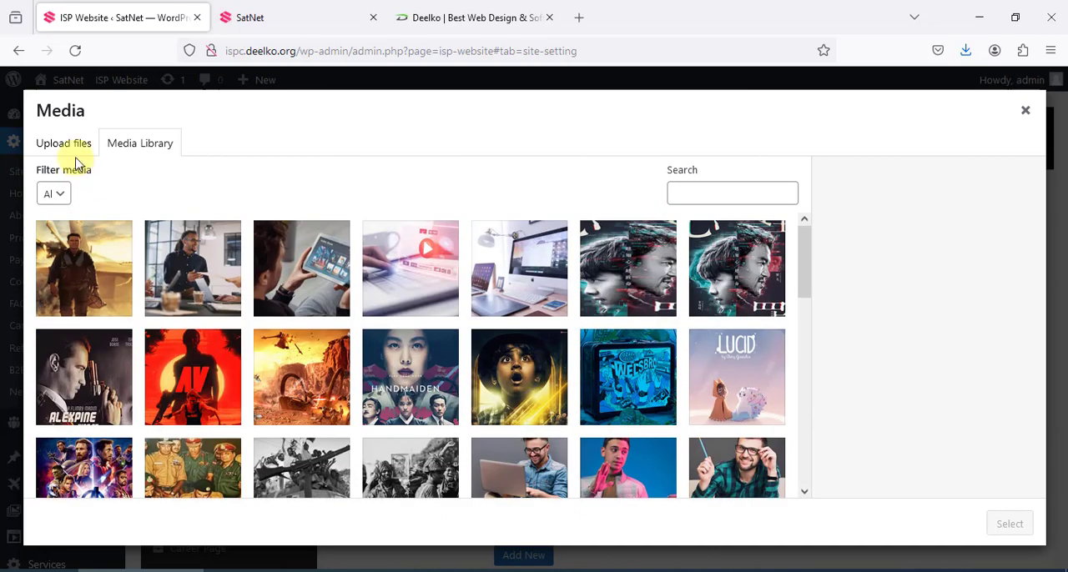
Try to upload 71-coner-img-1.png from the Desktop as a new media file
click(65, 146)
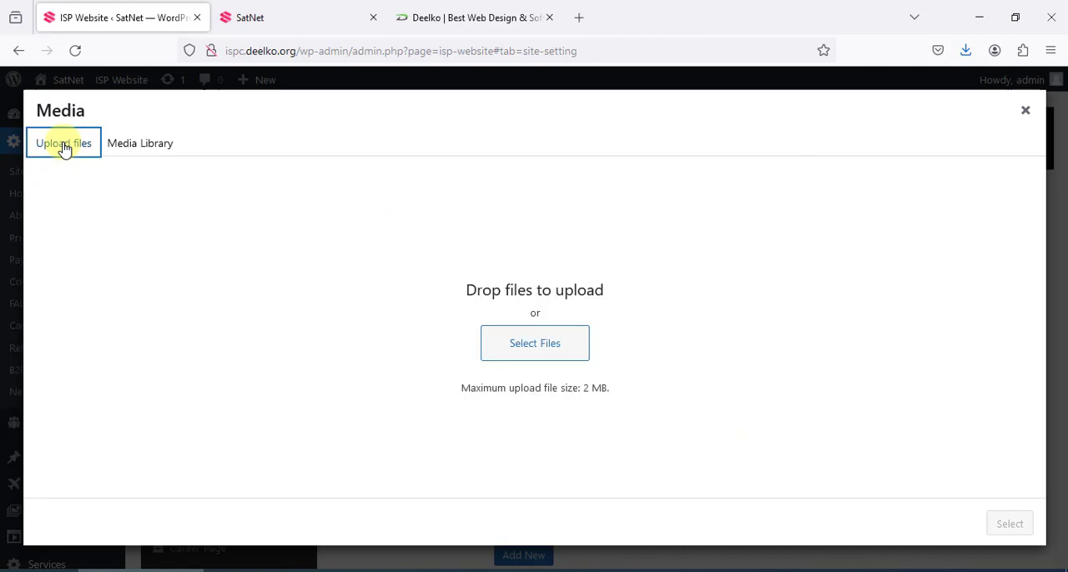
click(522, 350)
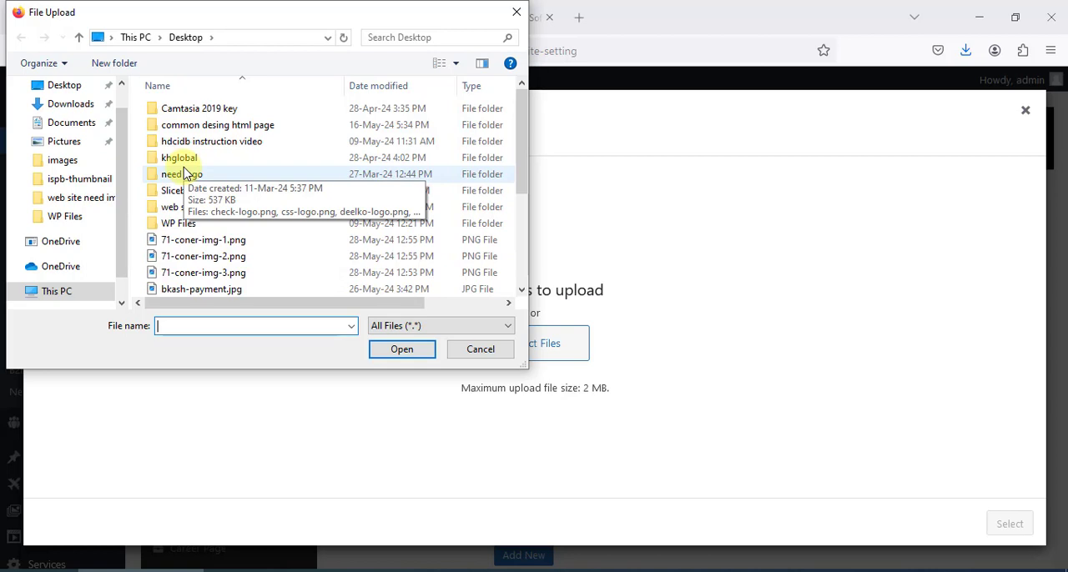
click(182, 241)
click(401, 350)
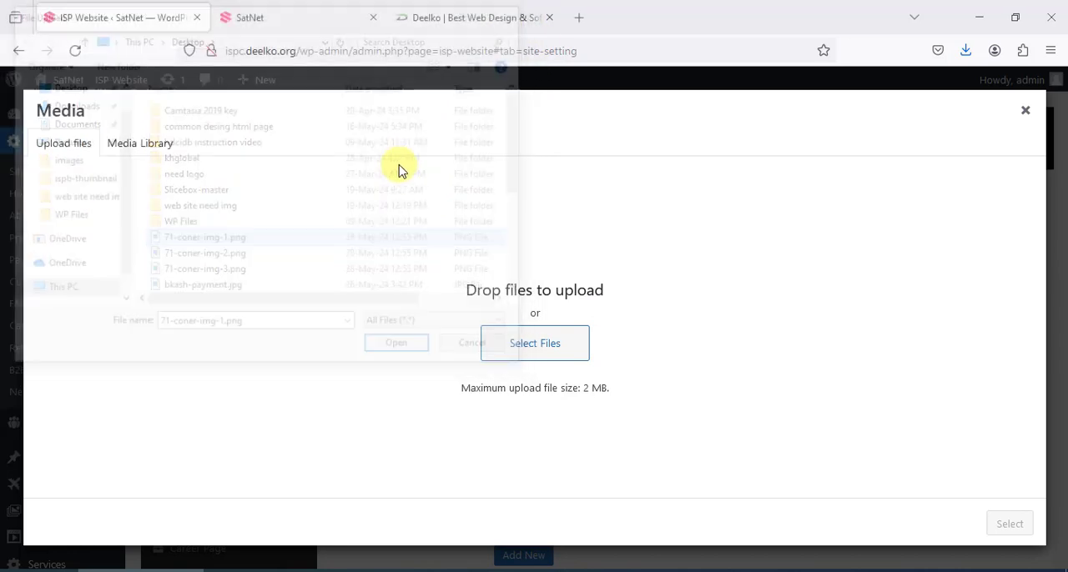
Set logo-v4-black.png from the media library as the main logo and save the settings
click(138, 142)
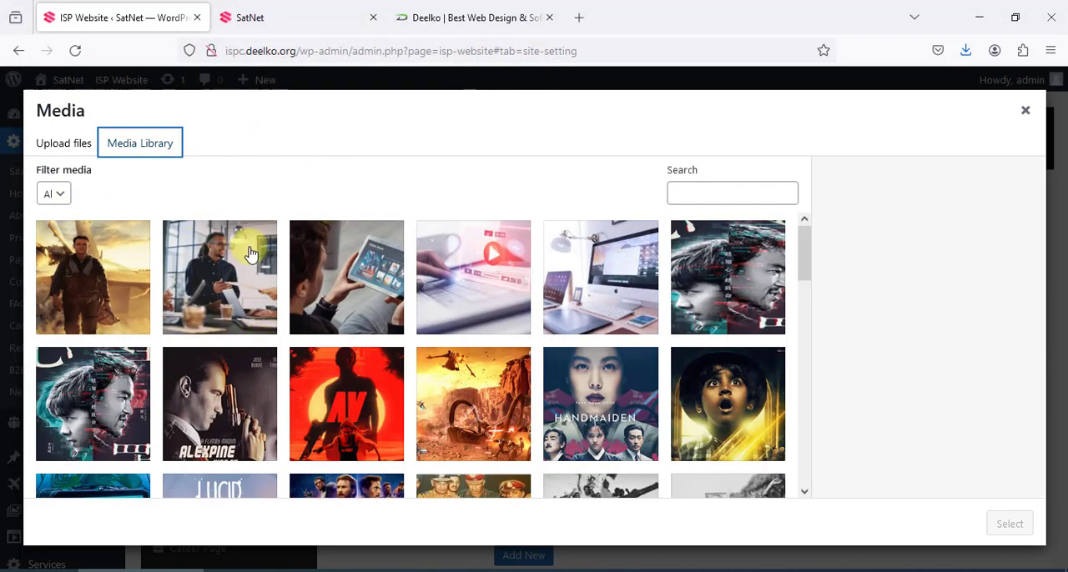
scroll(251, 254, down, 10)
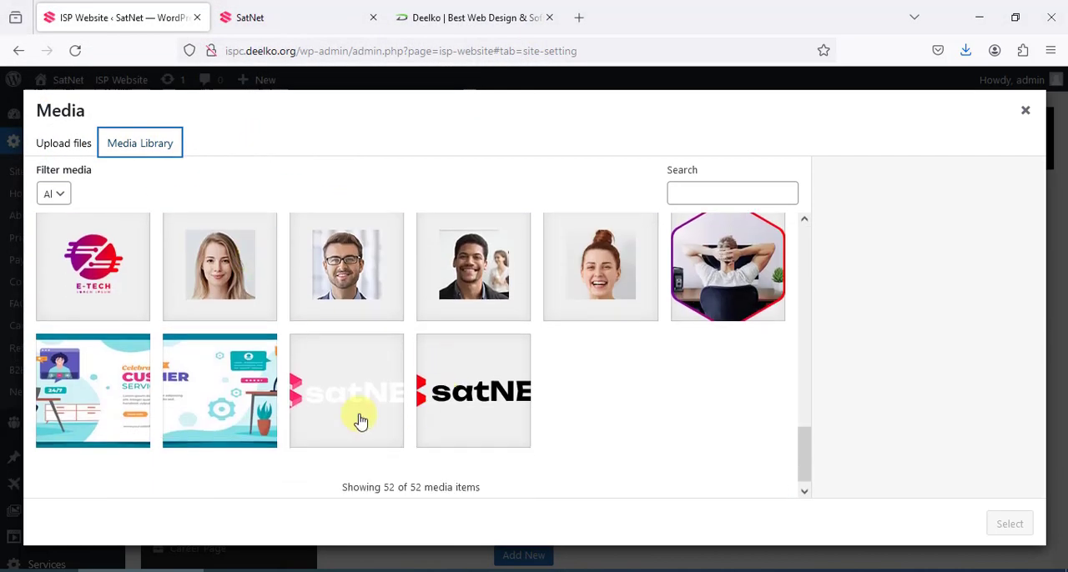
click(511, 421)
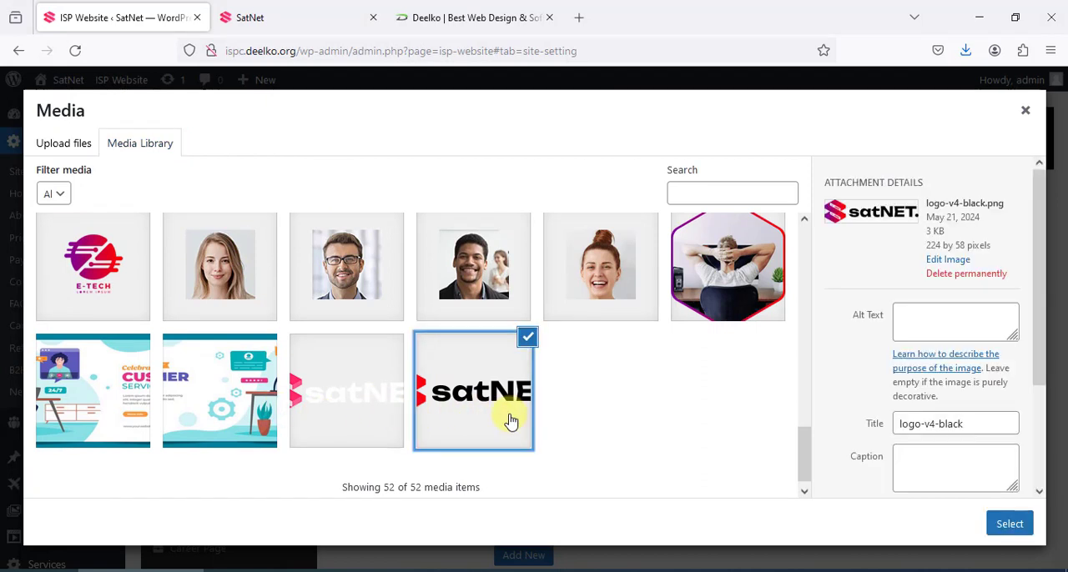
click(1008, 524)
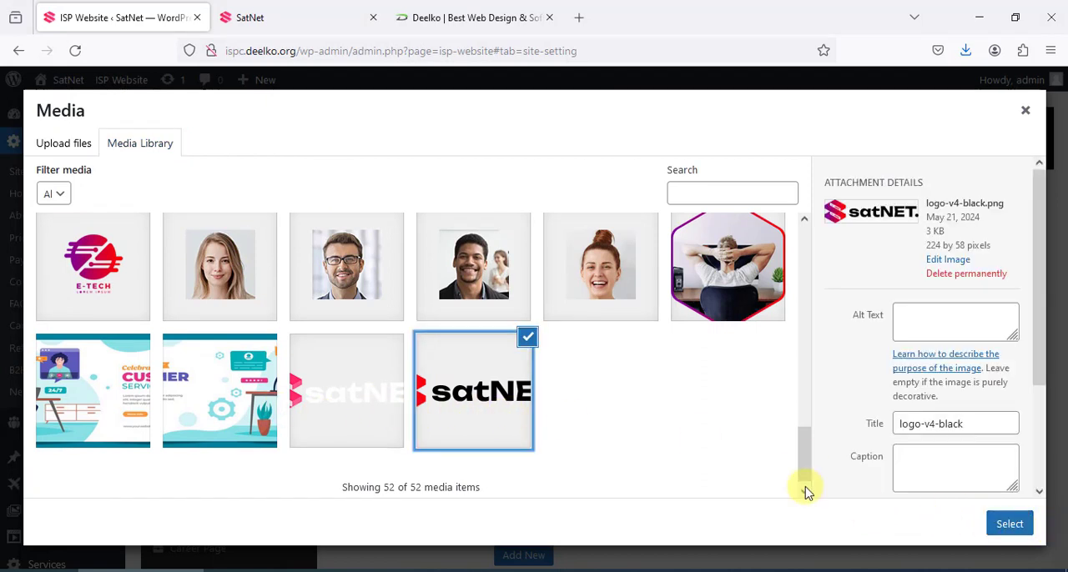
click(1022, 534)
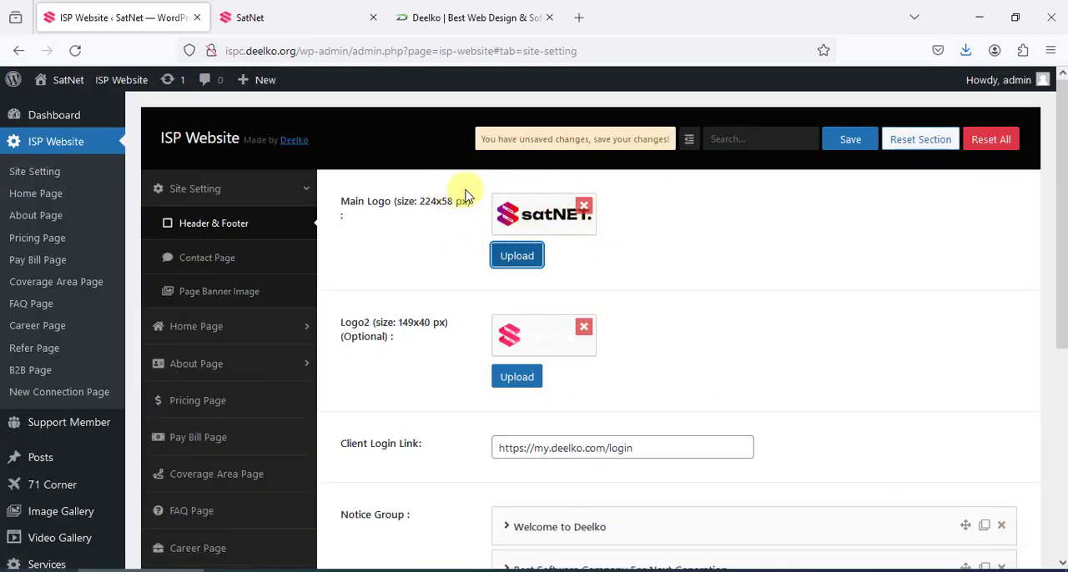
click(845, 140)
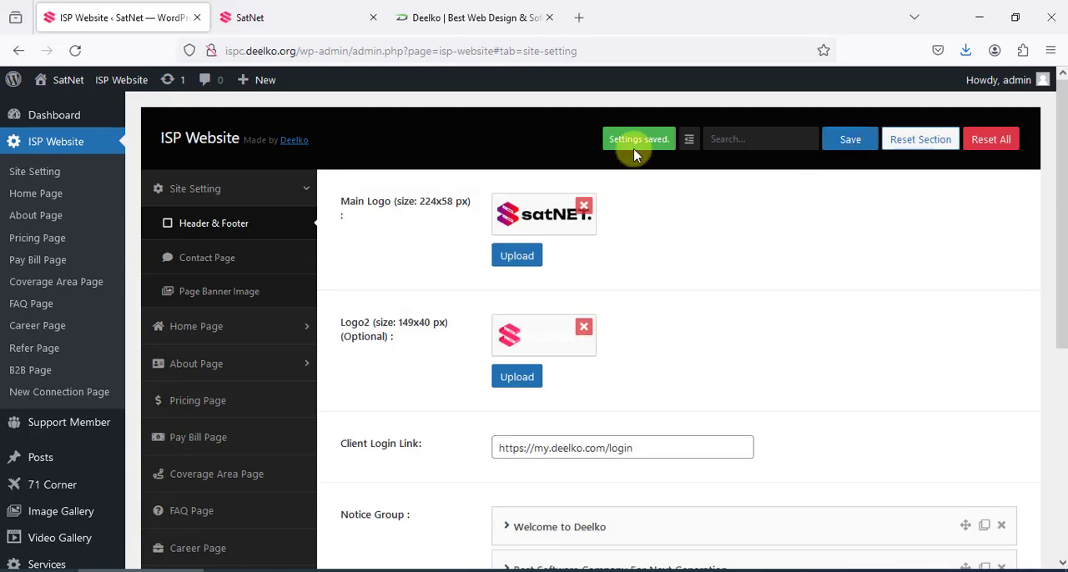
Reload the public SatNet site to check the header logo and return to the ISP Website settings
click(365, 23)
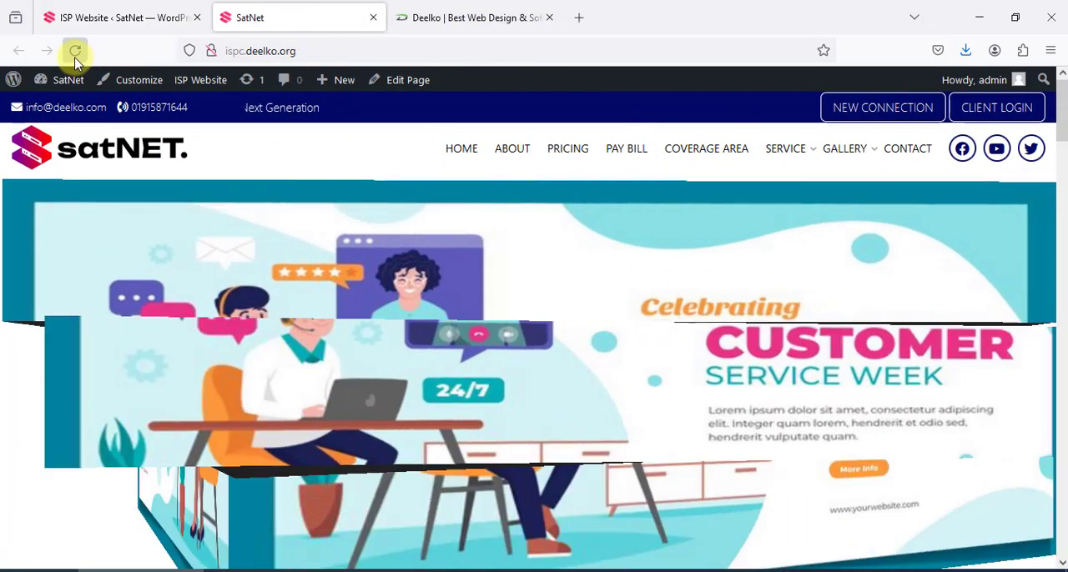
click(74, 50)
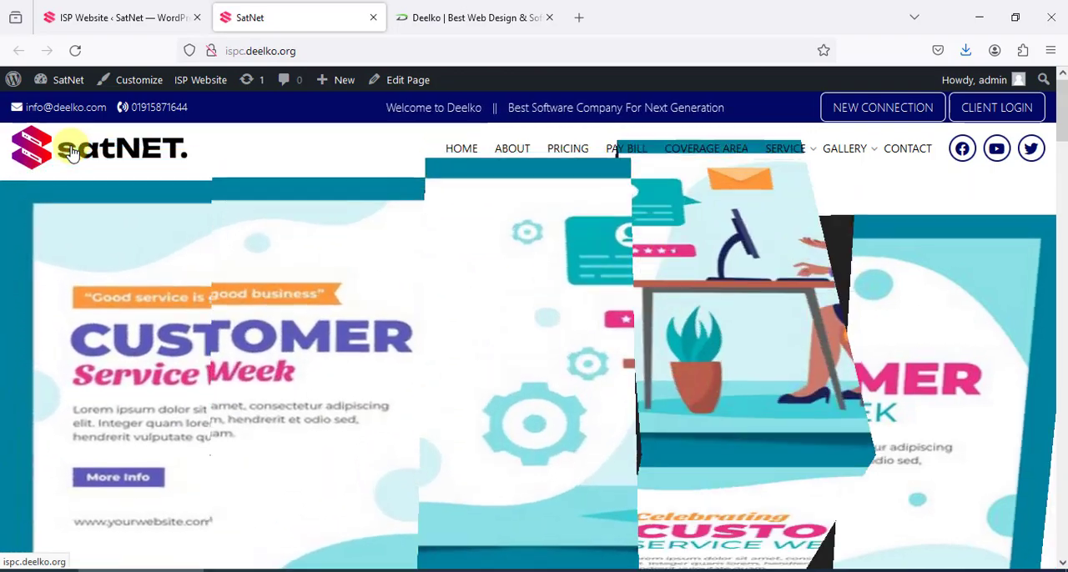
click(91, 6)
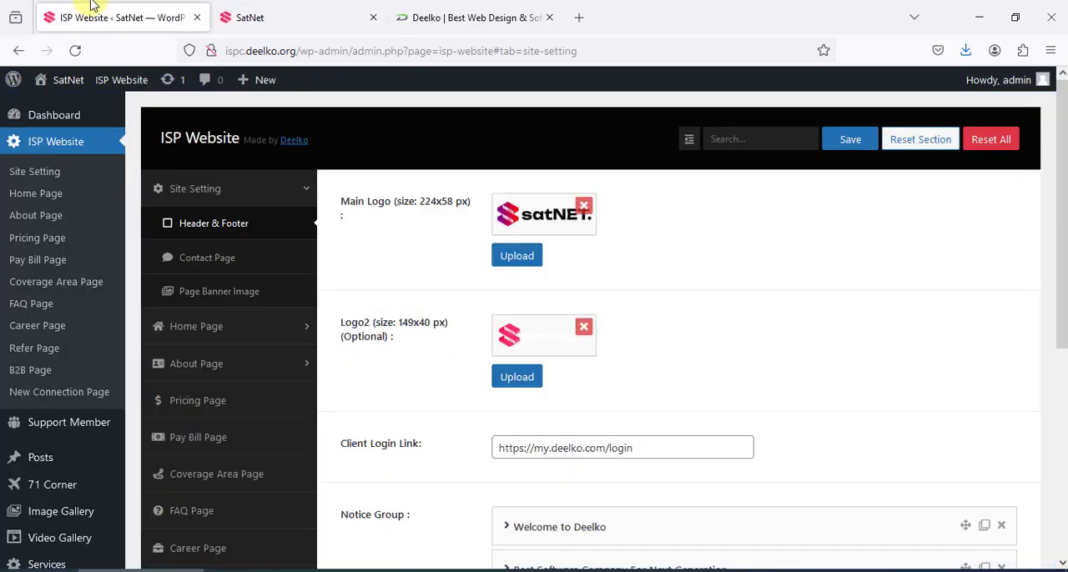
Examine the Client Login Link field in the header settings and compare it with the Client Login button on the public SatNet site
scroll(730, 367, down, 3)
scroll(728, 369, up, 3)
drag(667, 448, 467, 442)
scroll(643, 424, down, 2)
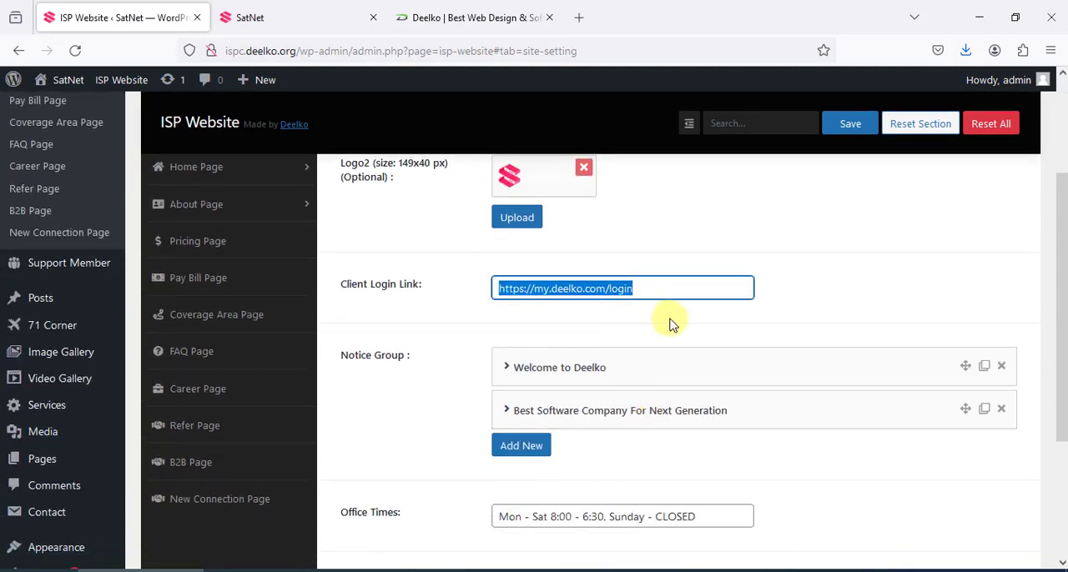
click(659, 287)
click(272, 8)
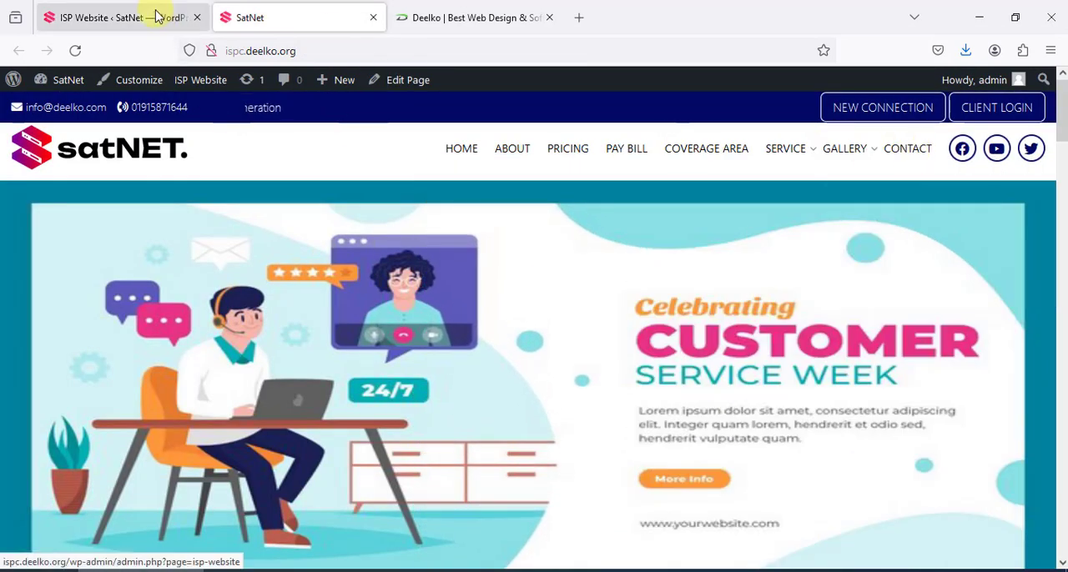
click(155, 12)
Compare the Notice Group, Office Times and Copyright Text settings with the public home page's footer, returning to the ISP Website settings
scroll(543, 350, down, 2)
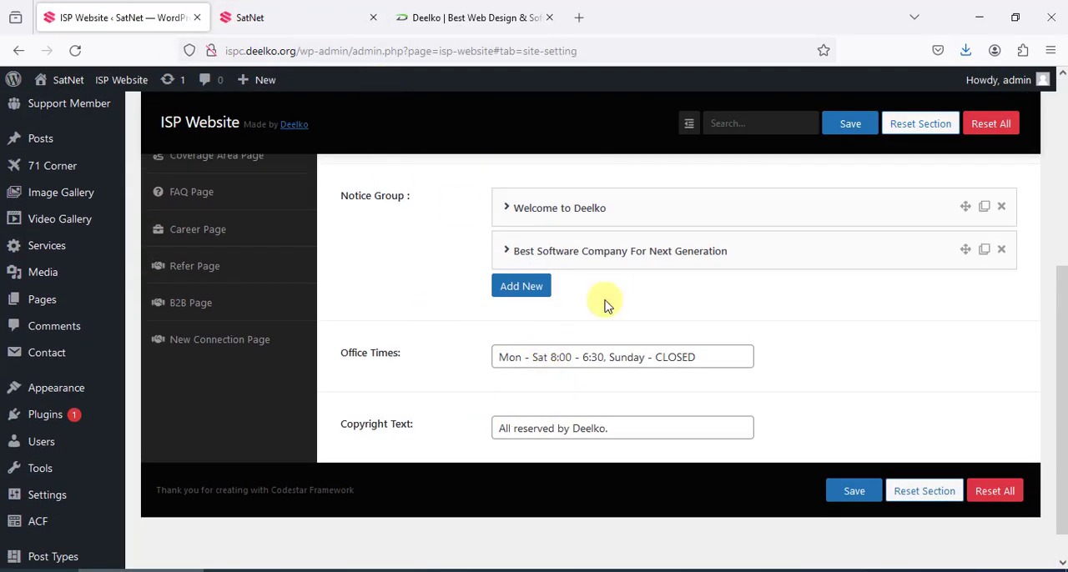
click(325, 21)
scroll(500, 458, down, 20)
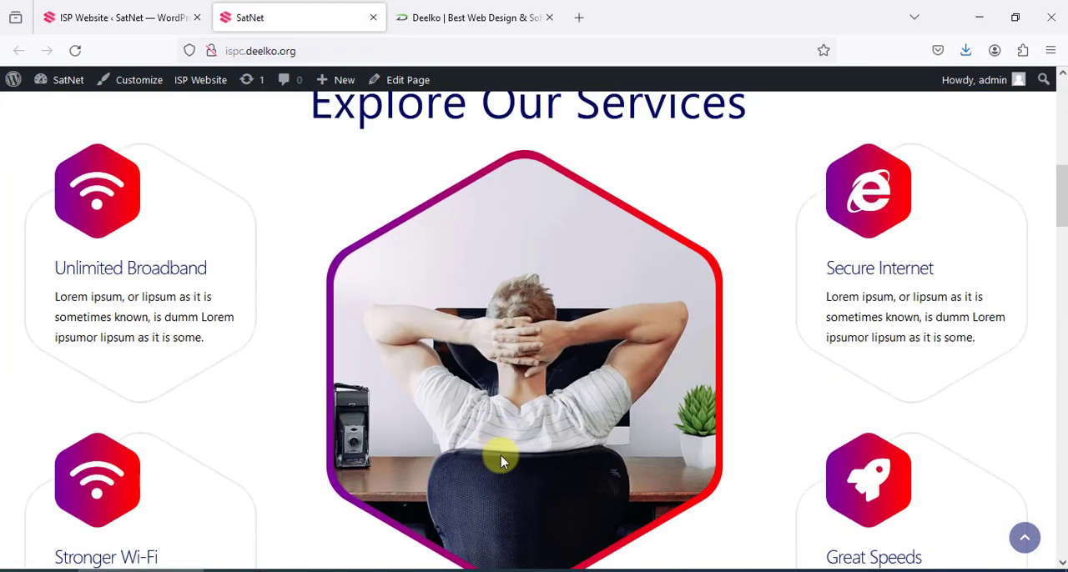
scroll(504, 466, down, 10)
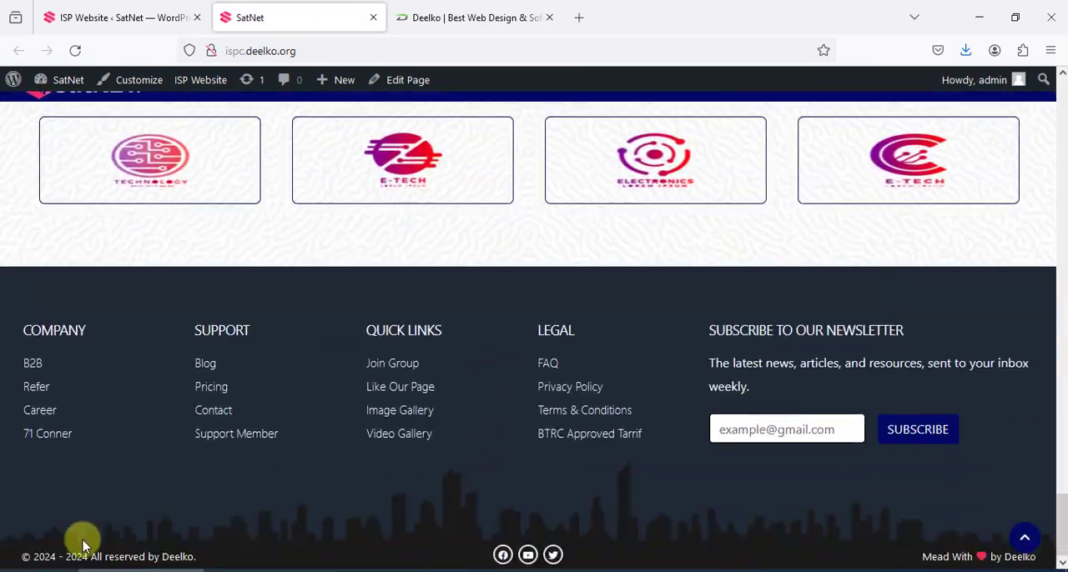
click(92, 17)
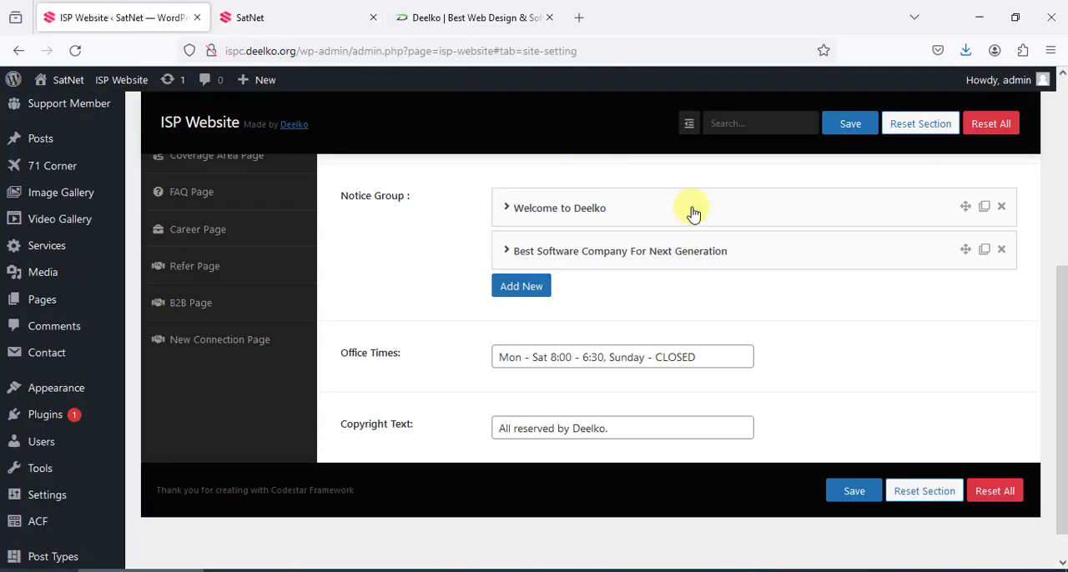
Look through the Contact Page settings and the list of banner images in the Page Banner Image section
scroll(932, 371, up, 2)
scroll(350, 384, up, 2)
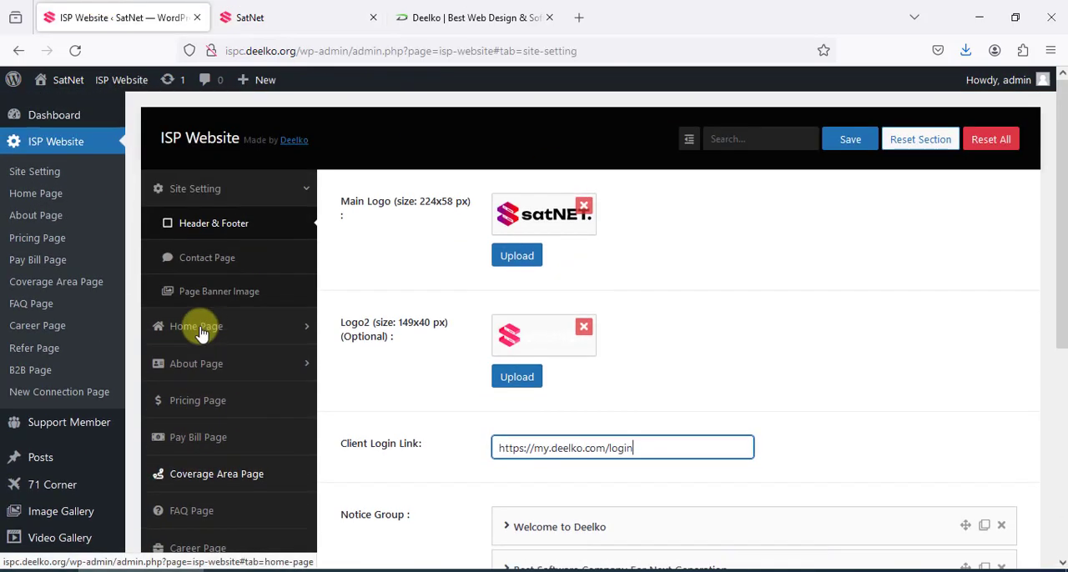
click(221, 263)
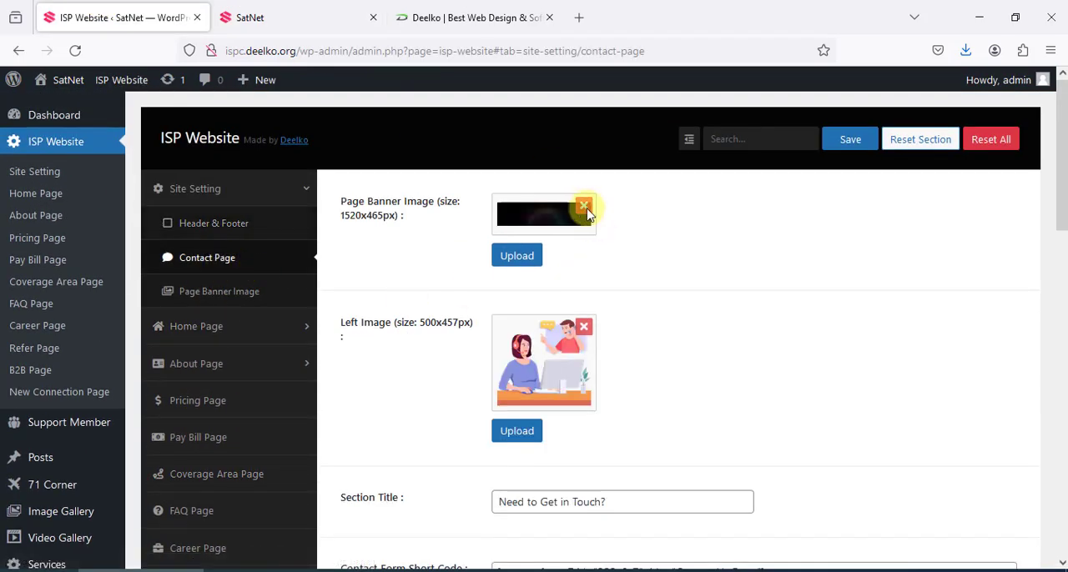
click(205, 302)
scroll(668, 209, down, 15)
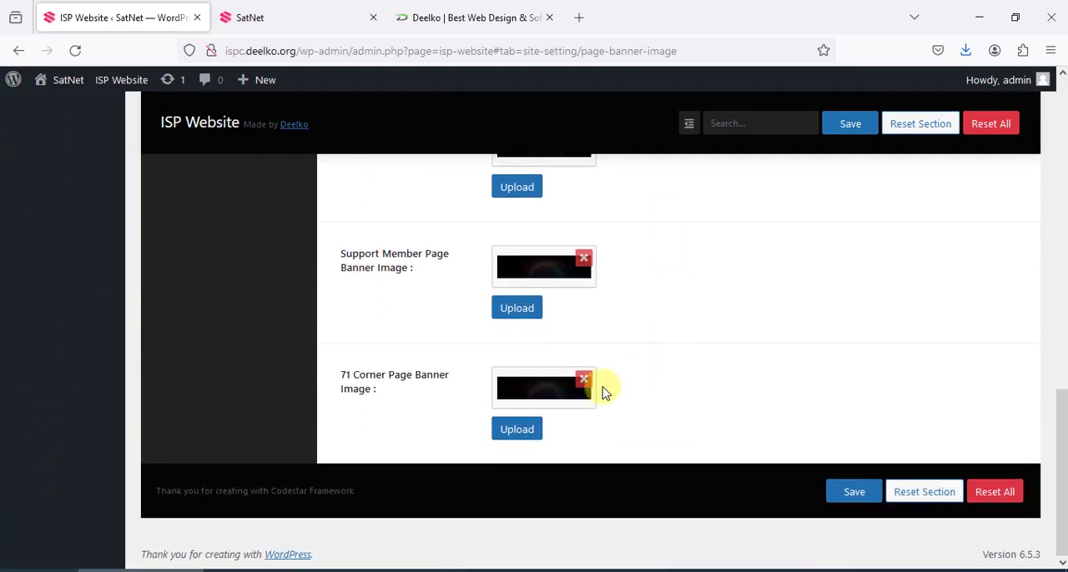
scroll(605, 392, up, 15)
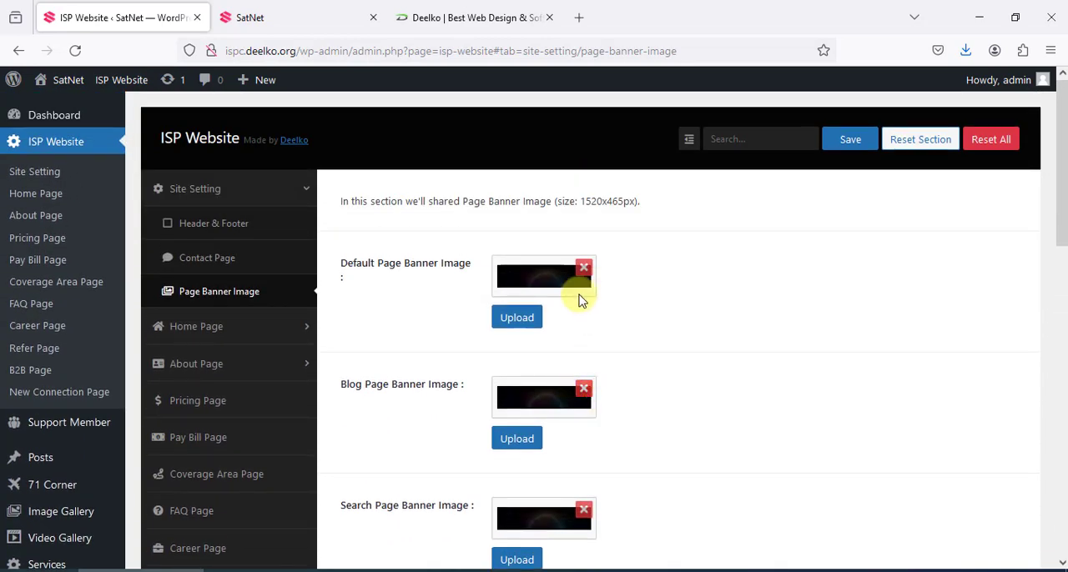
Reopen the Contact Page settings and examine the banner image, left image, section title and form short code
click(235, 260)
scroll(584, 275, down, 2)
scroll(568, 211, up, 1)
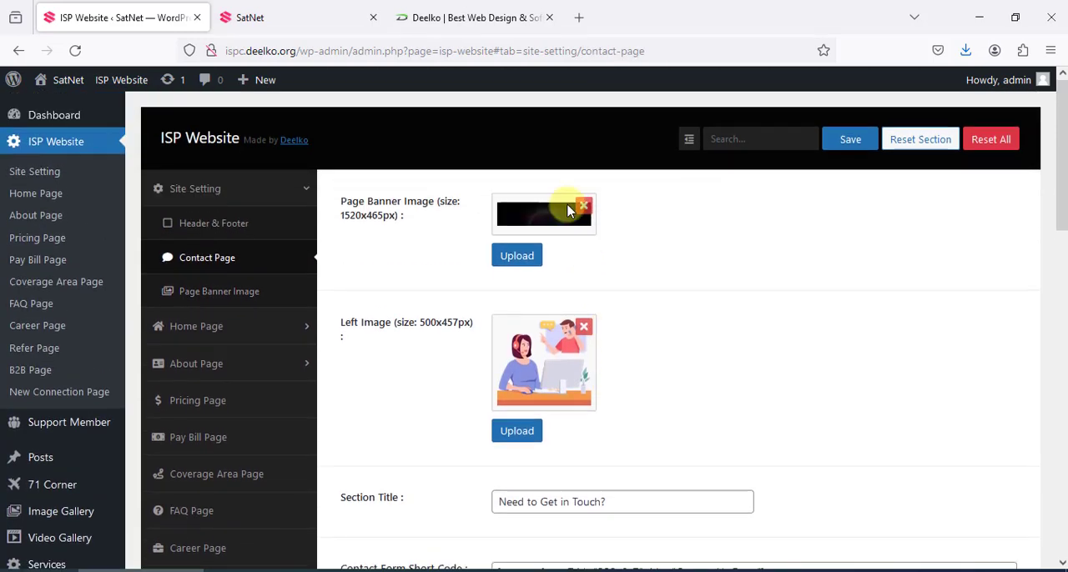
scroll(603, 381, down, 1)
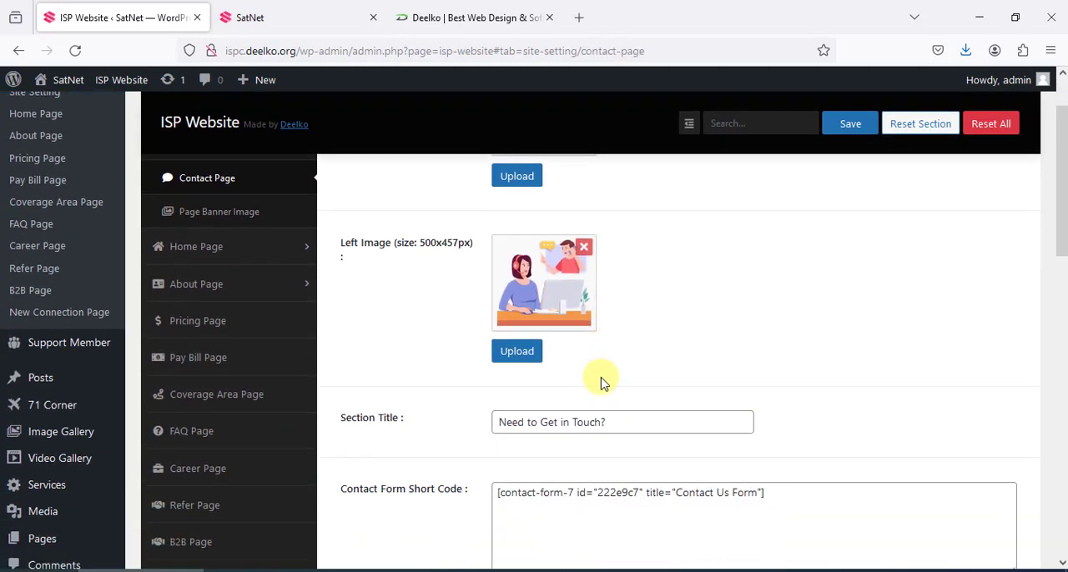
View the public Contact page's banner, contact details and map, and return to the Contact Page settings
click(348, 14)
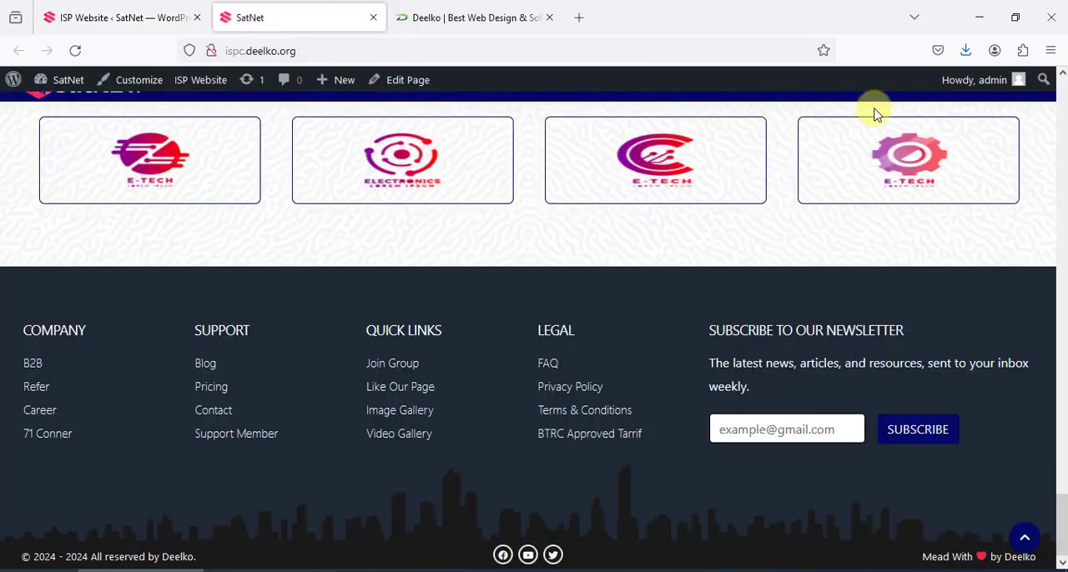
click(219, 412)
scroll(601, 255, down, 10)
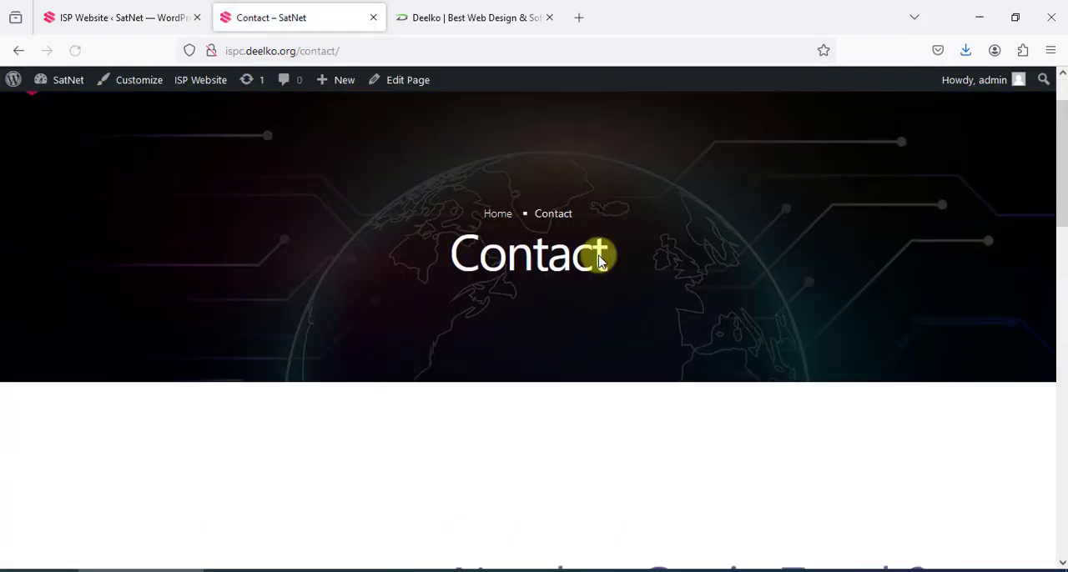
scroll(410, 247, down, 2)
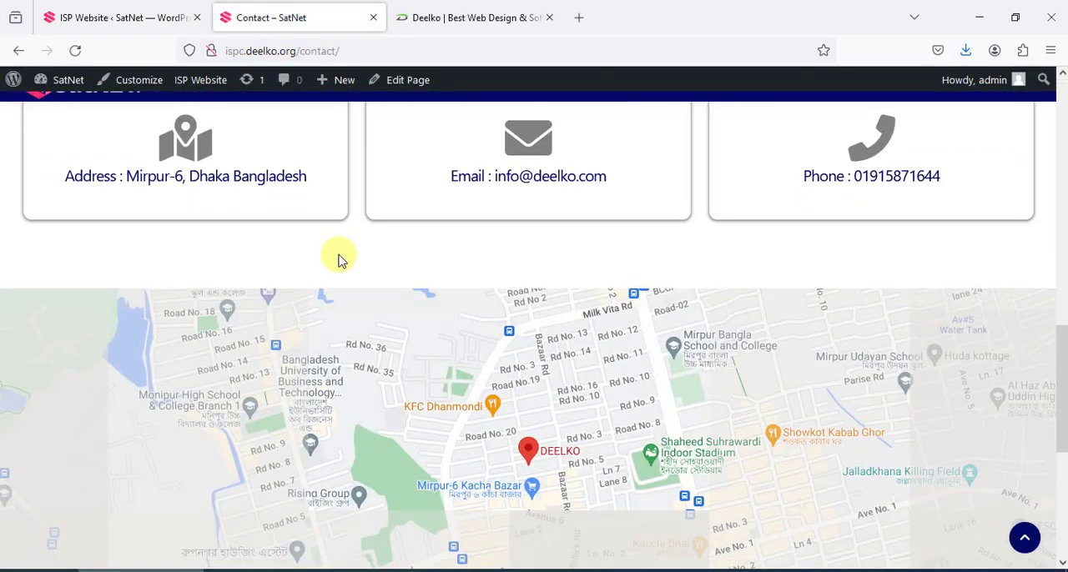
scroll(339, 258, up, 2)
click(108, 12)
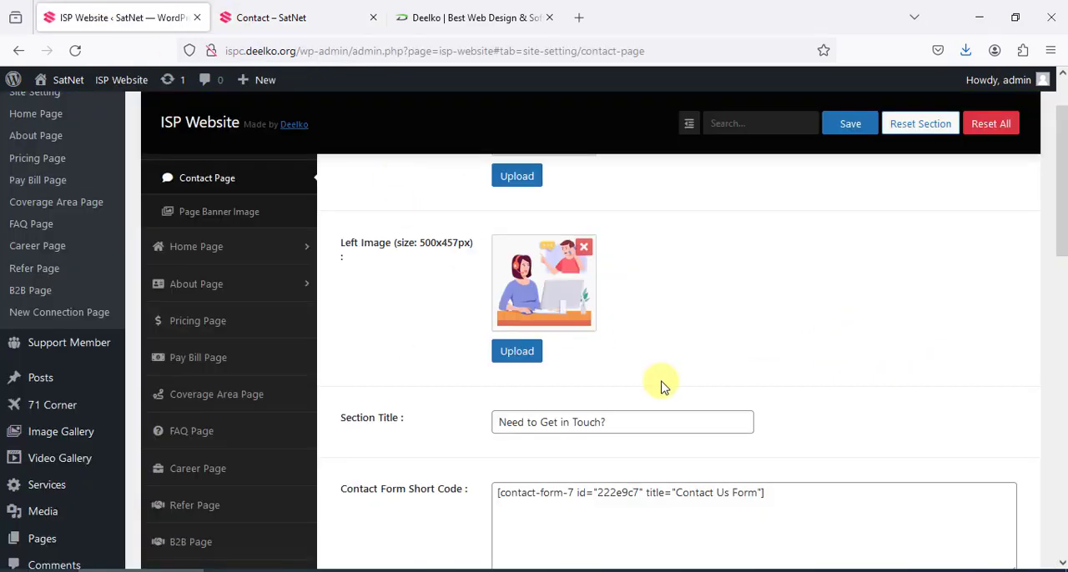
Review the Office Address, Email1, Email2 and Phone Number1 fields in the Contact Page settings
scroll(660, 397, down, 4)
triple_click(608, 322)
scroll(546, 362, down, 2)
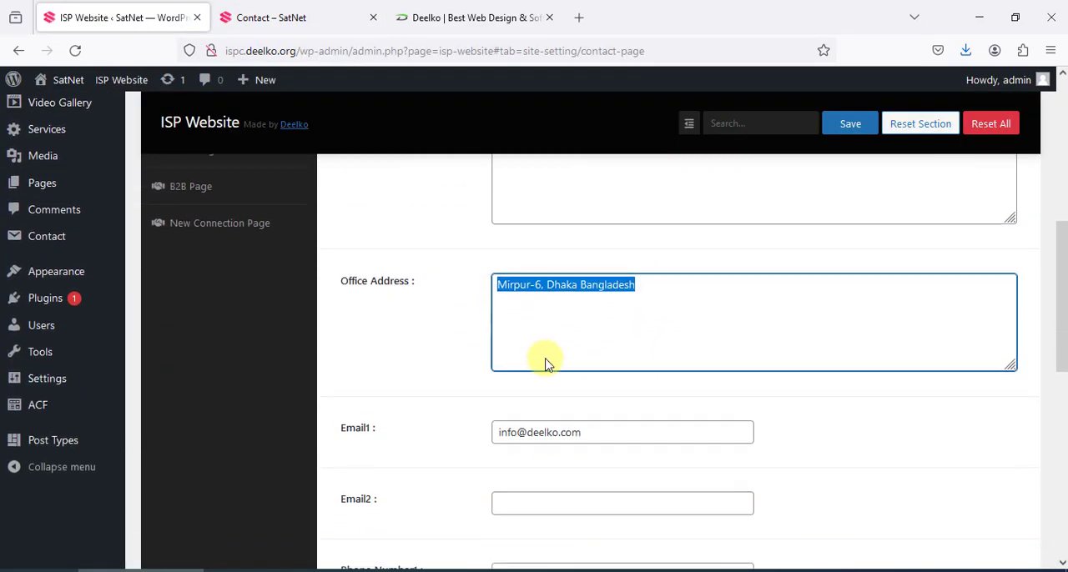
triple_click(606, 382)
scroll(543, 392, down, 1)
click(592, 380)
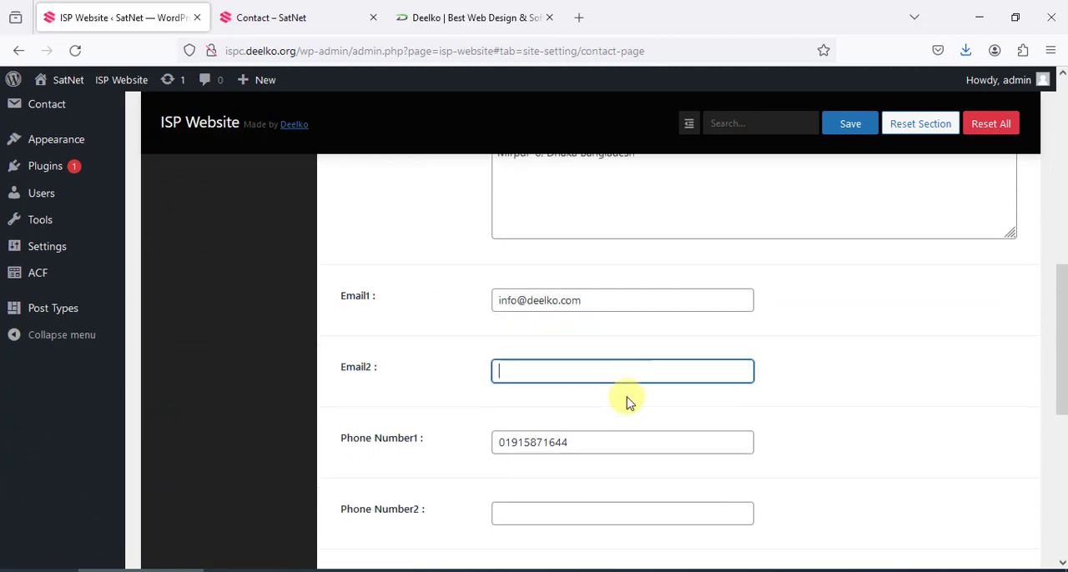
scroll(601, 351, down, 2)
drag(575, 293, 530, 292)
click(847, 127)
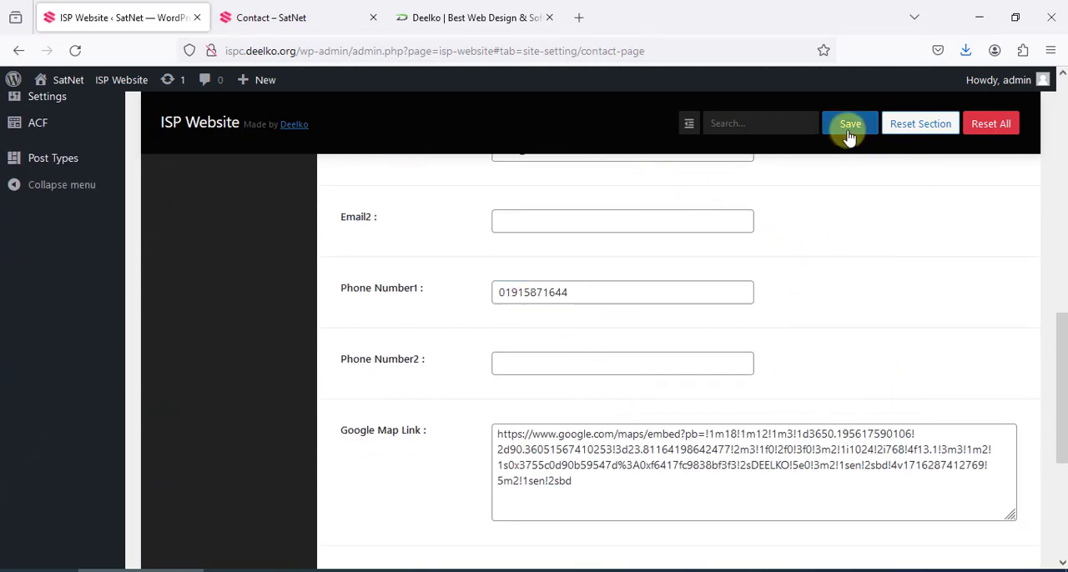
Append "-8888" to the Phone Number1 value, save the settings, and reload the public Contact page to check it
drag(609, 295, 450, 300)
click(589, 292)
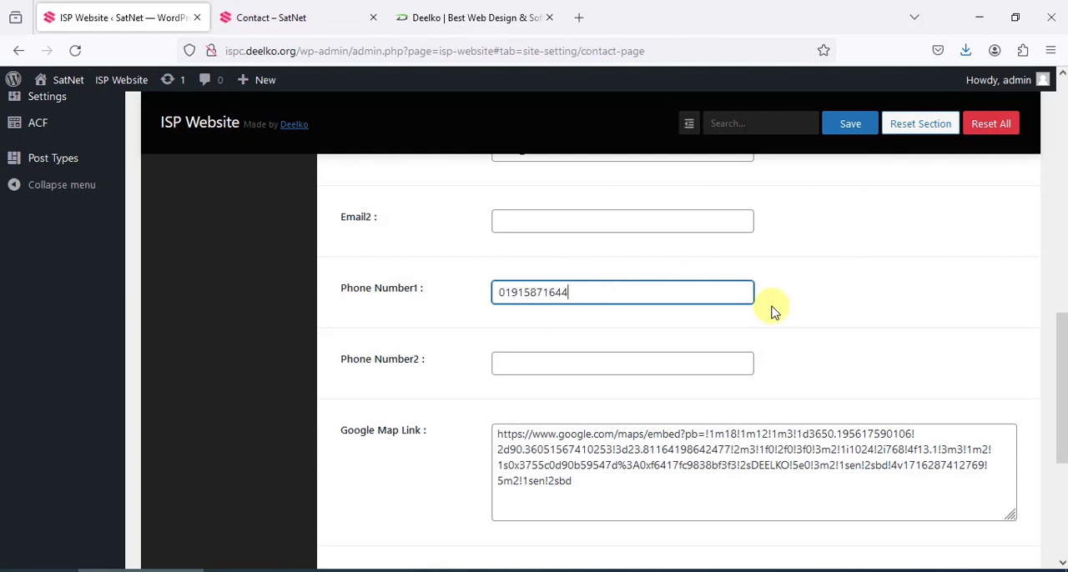
text(-8)
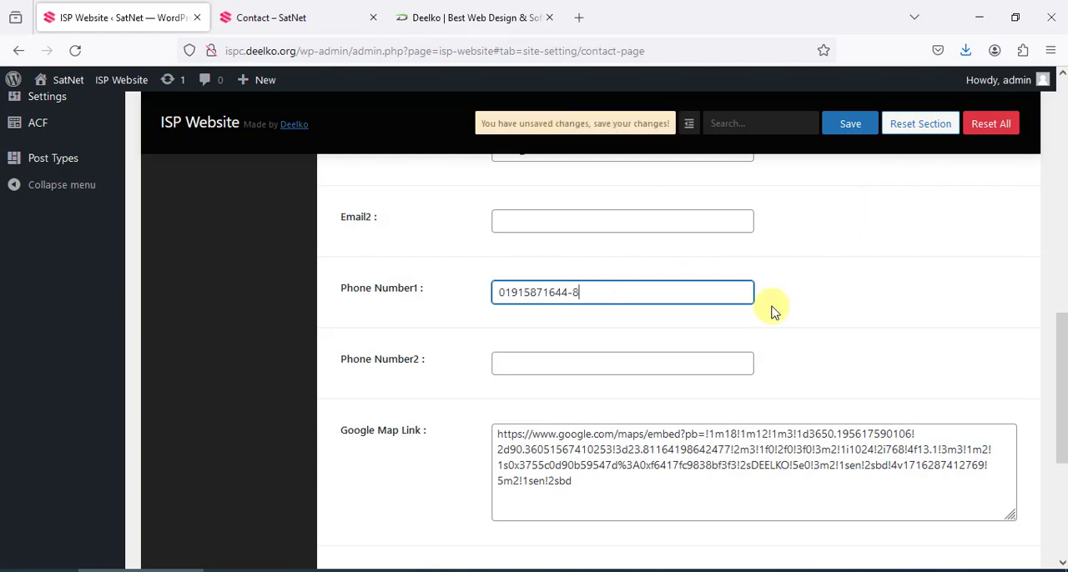
text(888)
click(849, 124)
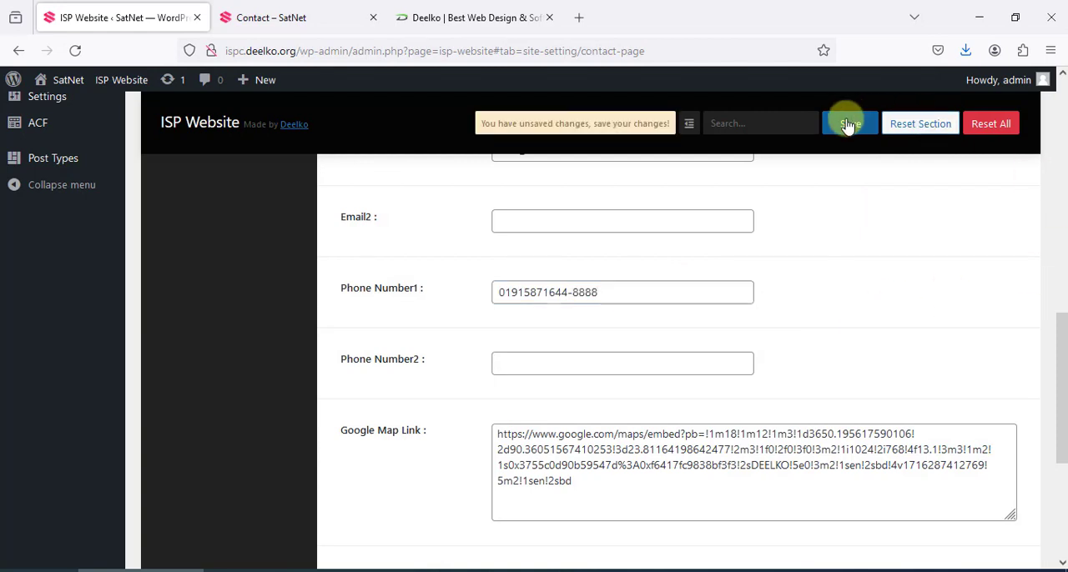
click(283, 19)
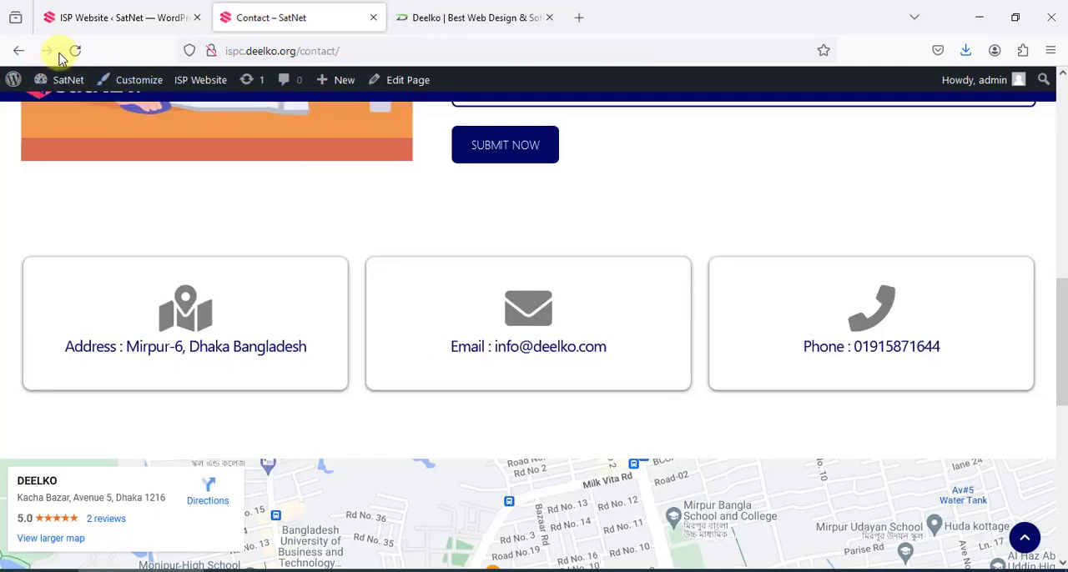
click(74, 52)
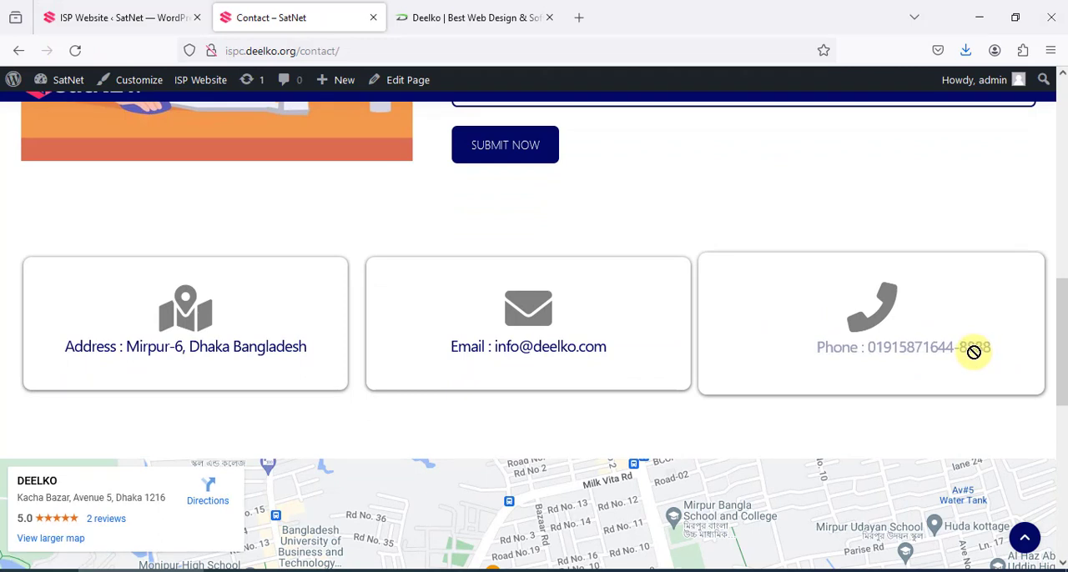
Remove the "-8888" suffix from Phone Number1 in the Contact Page settings and save
click(92, 5)
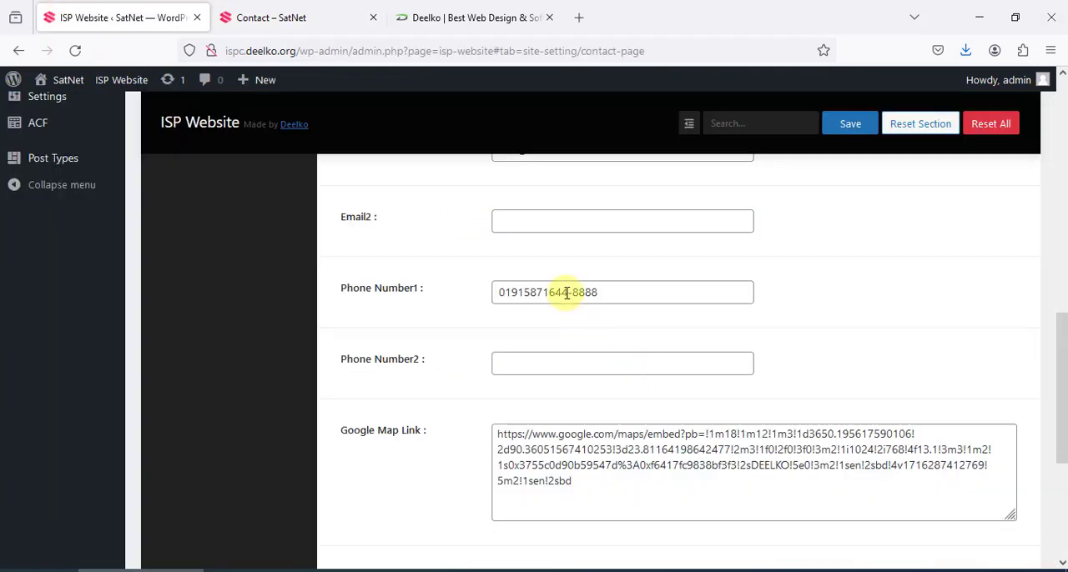
drag(566, 293, 706, 297)
click(847, 134)
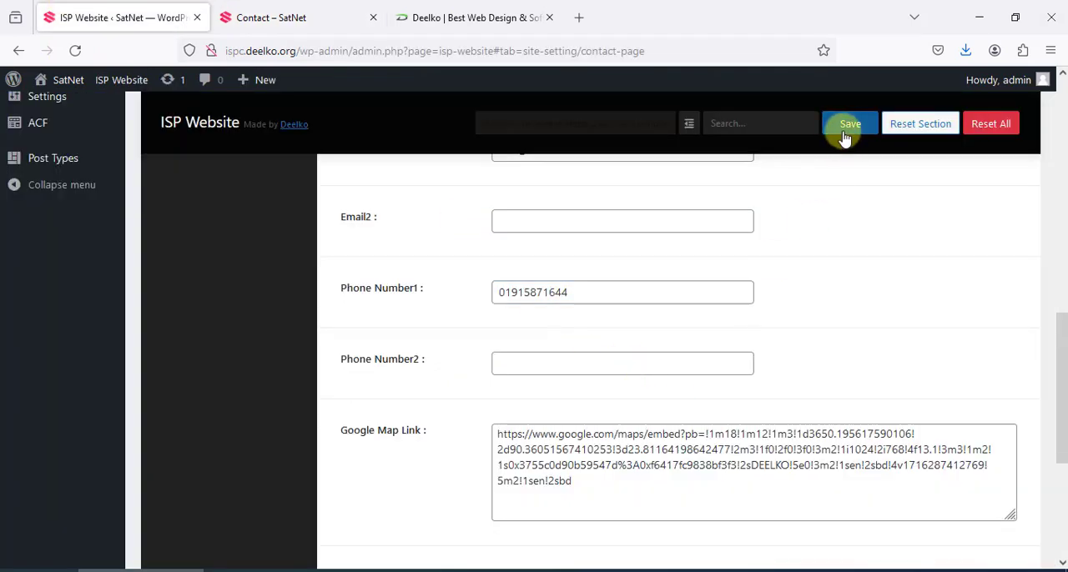
Select the whole Google Map Link embed URL in the Contact Page settings to examine it
scroll(375, 441, down, 3)
drag(574, 323, 473, 257)
scroll(584, 351, down, 2)
scroll(615, 381, up, 3)
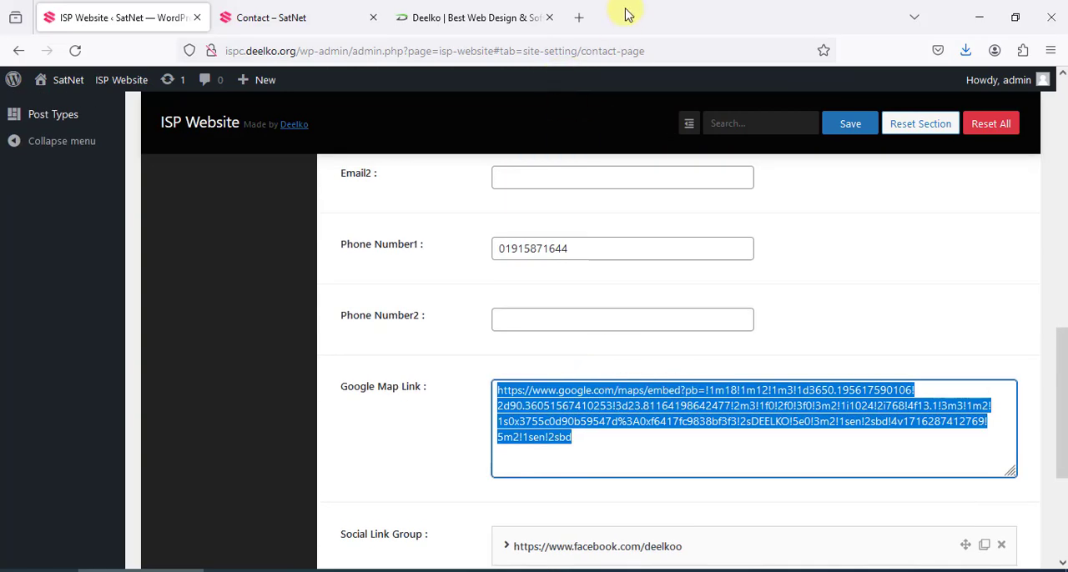
double_click(602, 26)
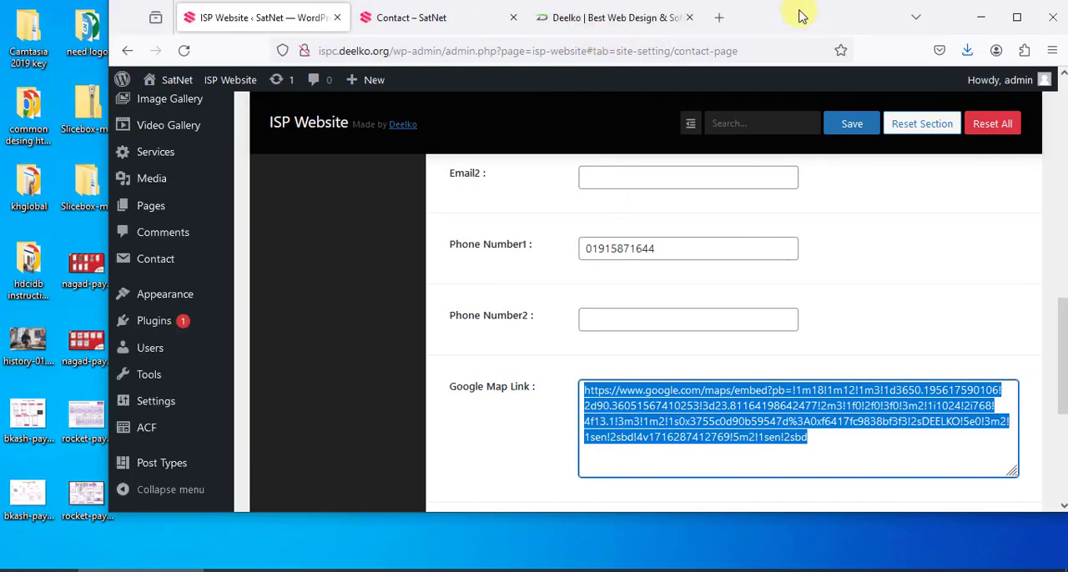
click(1025, 23)
Search the web for "google map" in a new browser tab and open Google Maps from the results
click(577, 17)
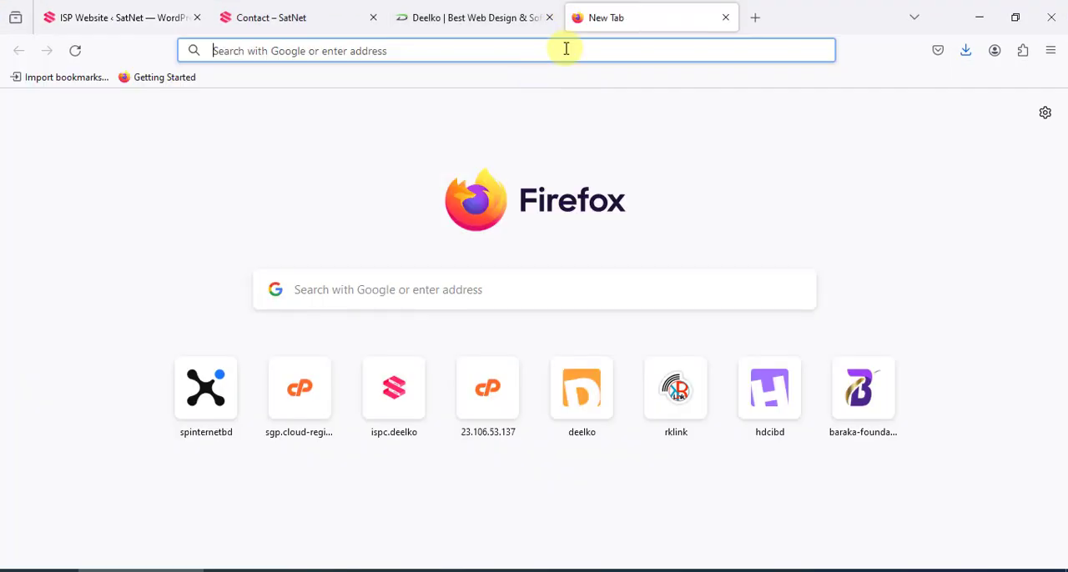
click(567, 48)
text(goog)
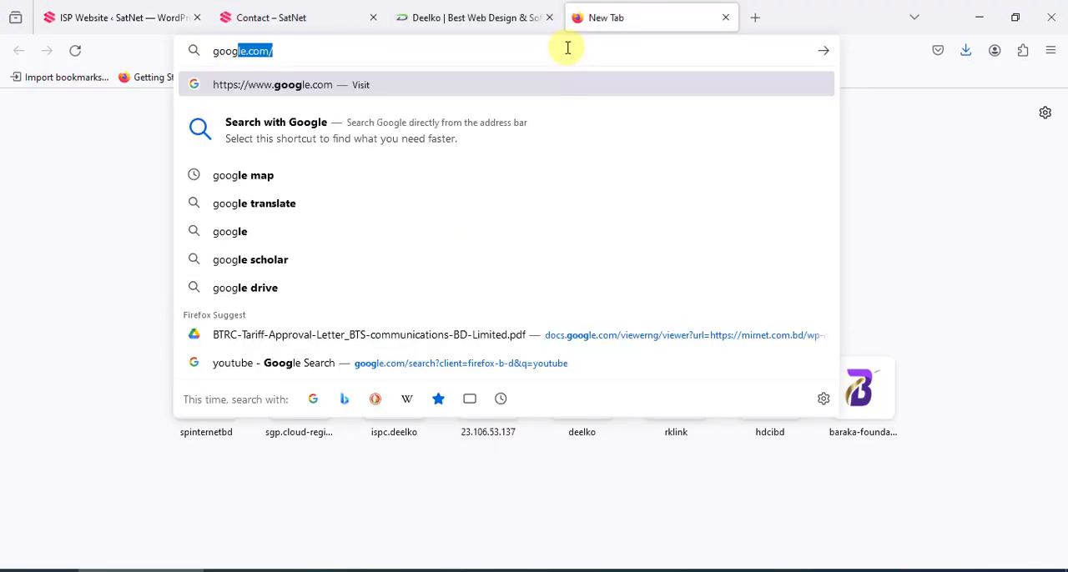
text(le map)
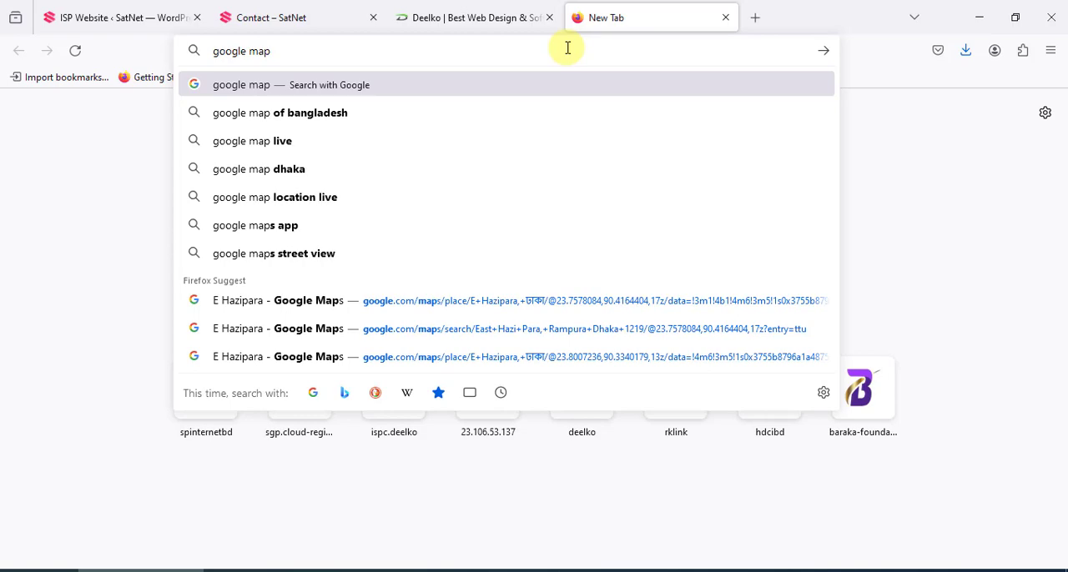
key(Return)
click(171, 262)
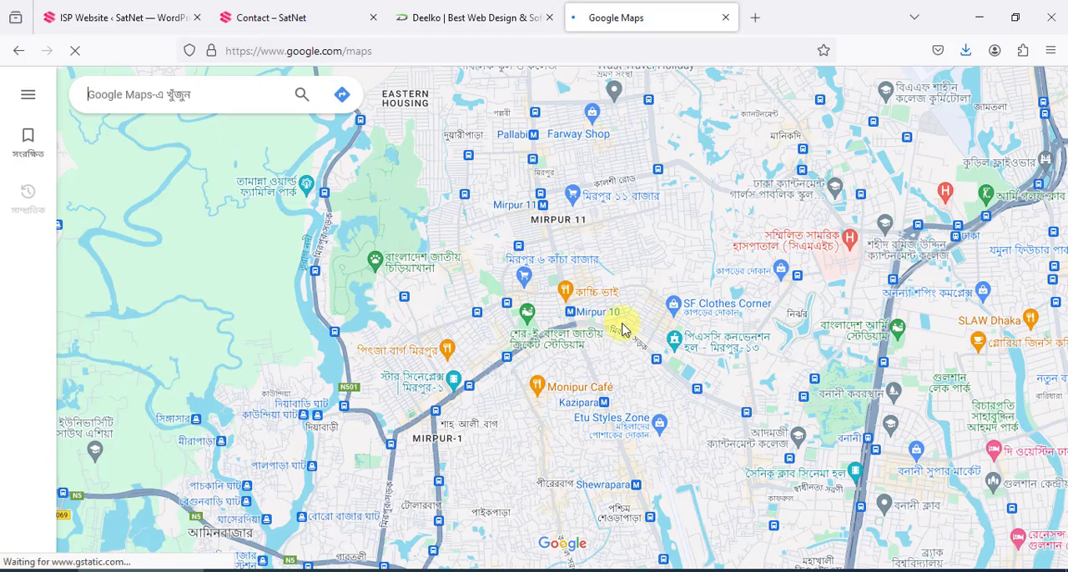
Search Google Maps for "mirpur" and open the Mirpur-10 location
click(192, 93)
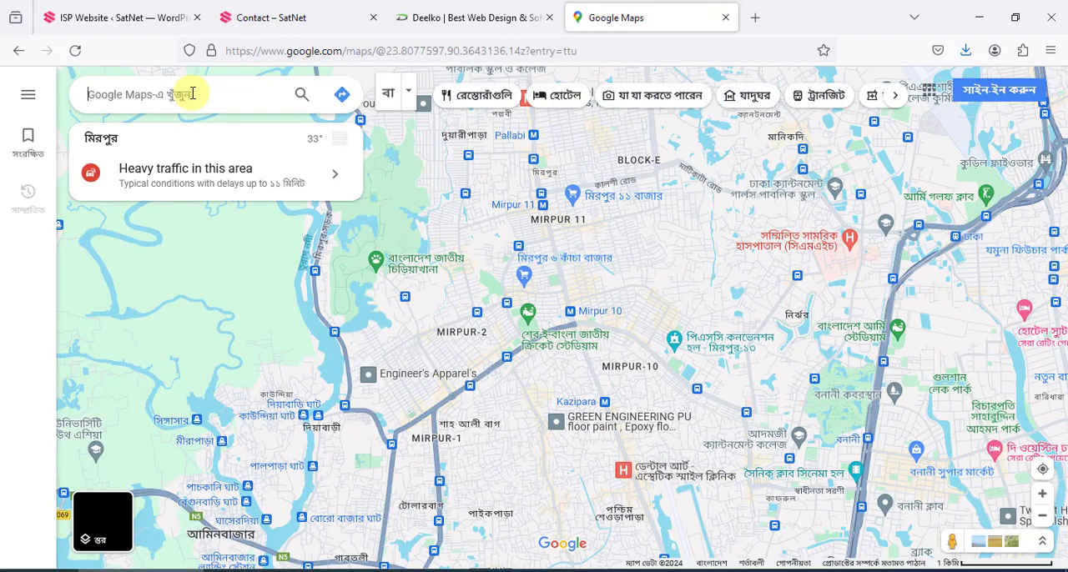
text(mirpur)
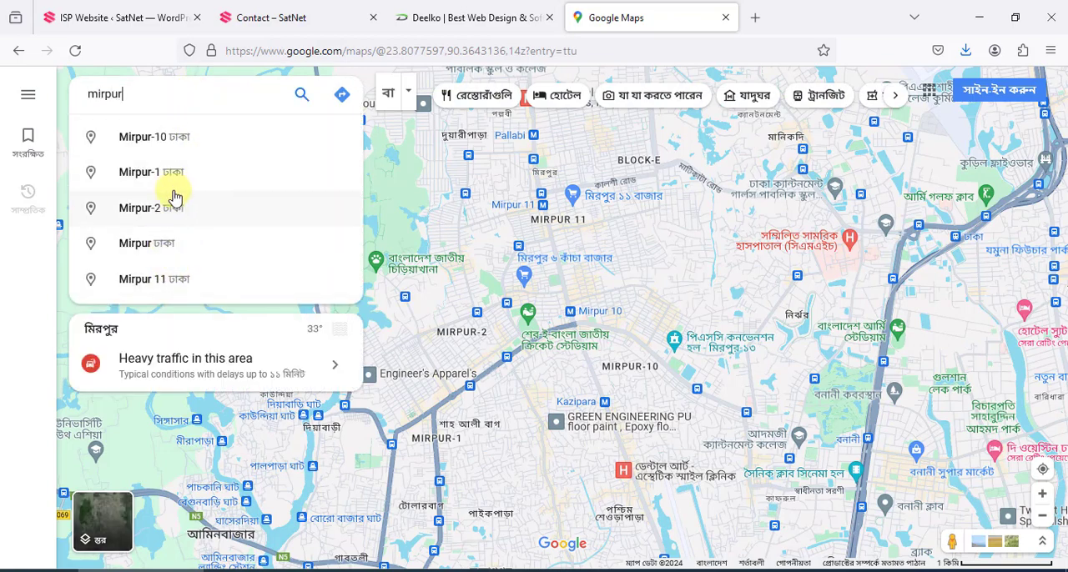
click(167, 147)
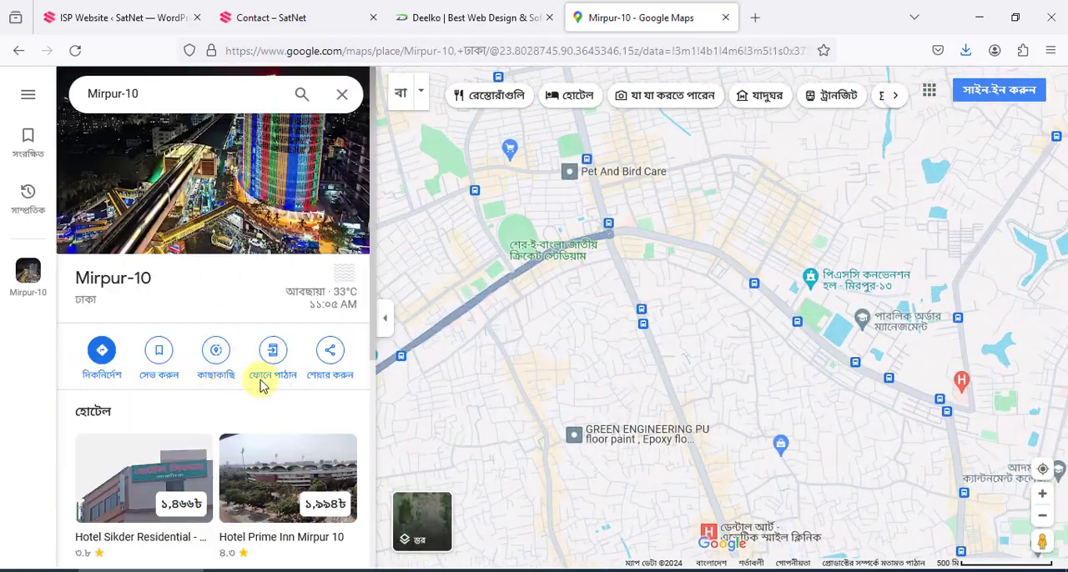
Open the share options for Mirpur-10 in Google Maps and copy its map embed HTML
click(330, 355)
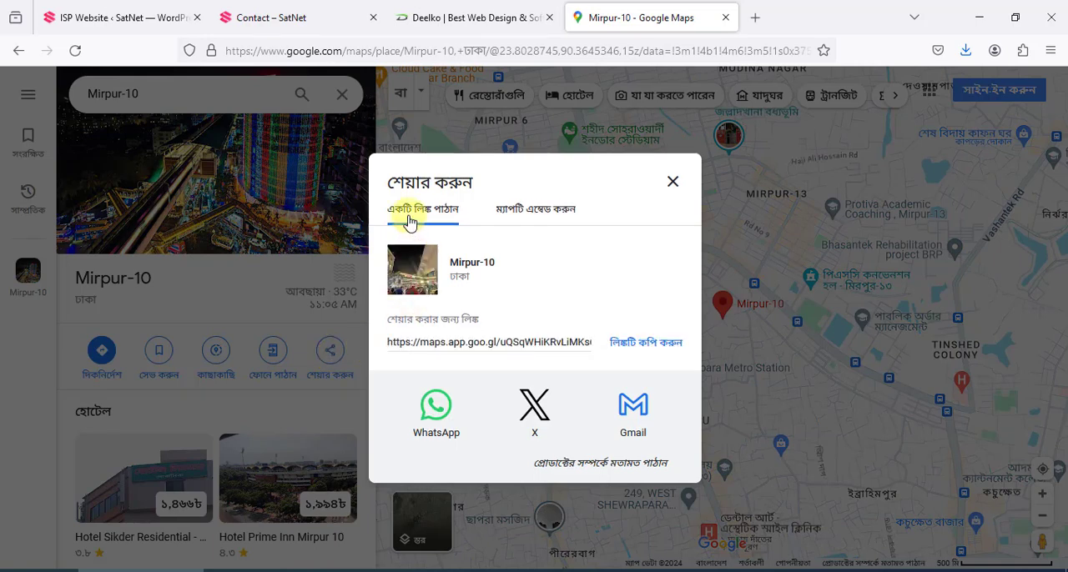
click(544, 210)
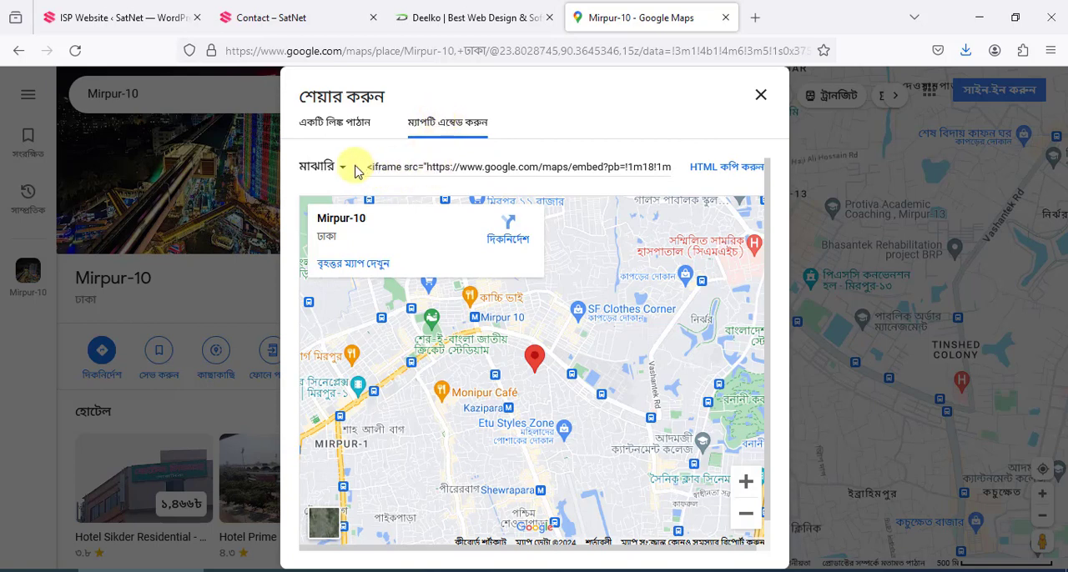
click(720, 171)
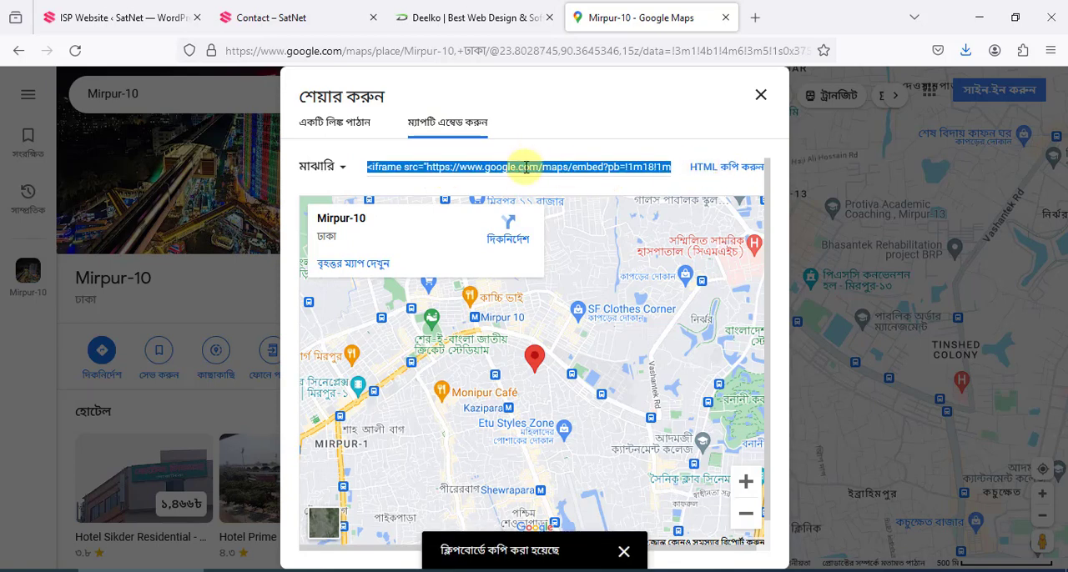
Create a new text document on the desktop, open it in Notepad and paste the copied iframe code into the maximized window
click(979, 16)
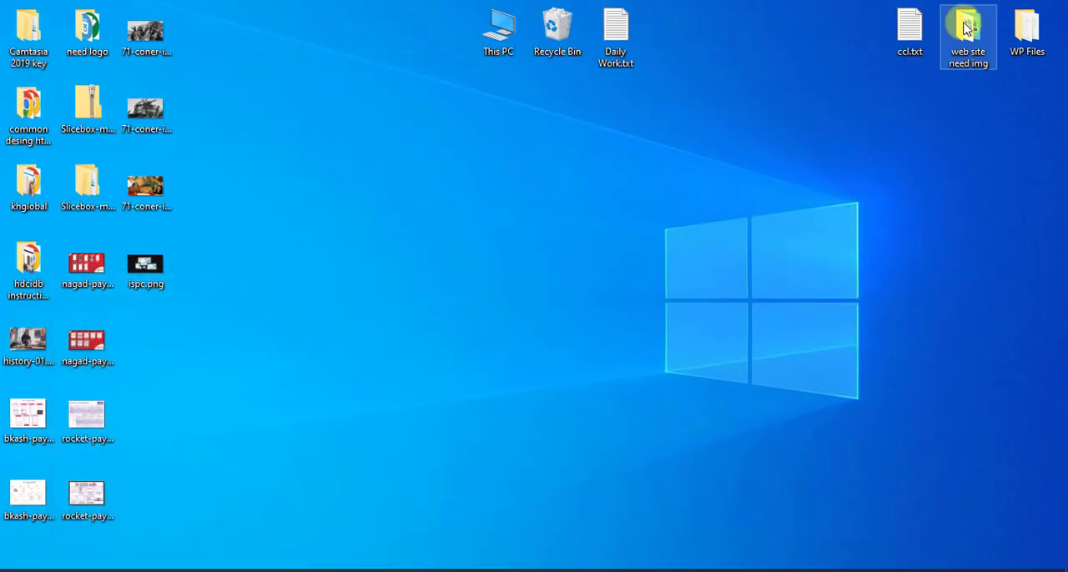
right_click(553, 157)
mouse_move(595, 339)
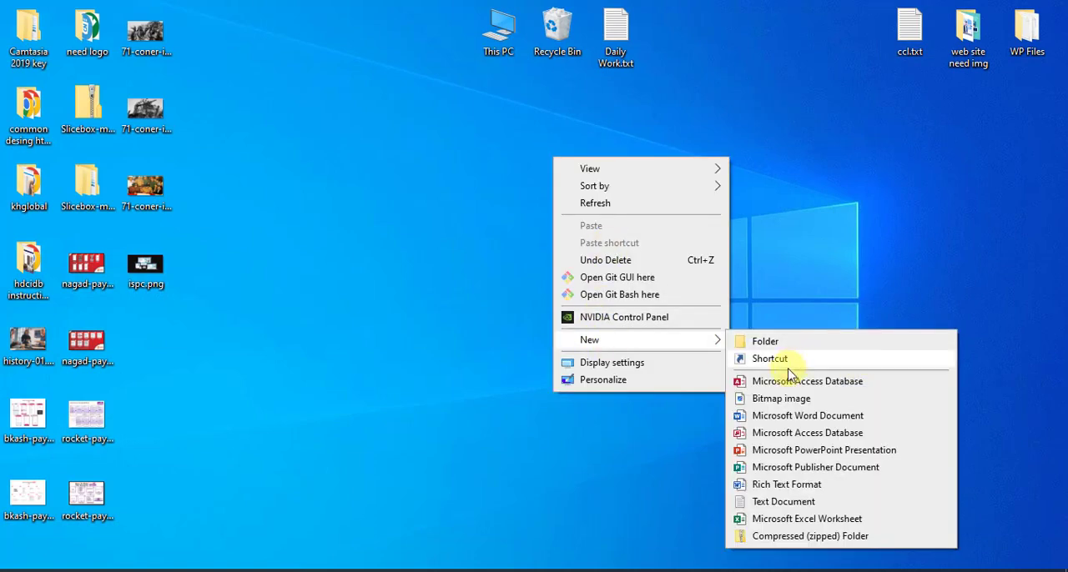
click(781, 504)
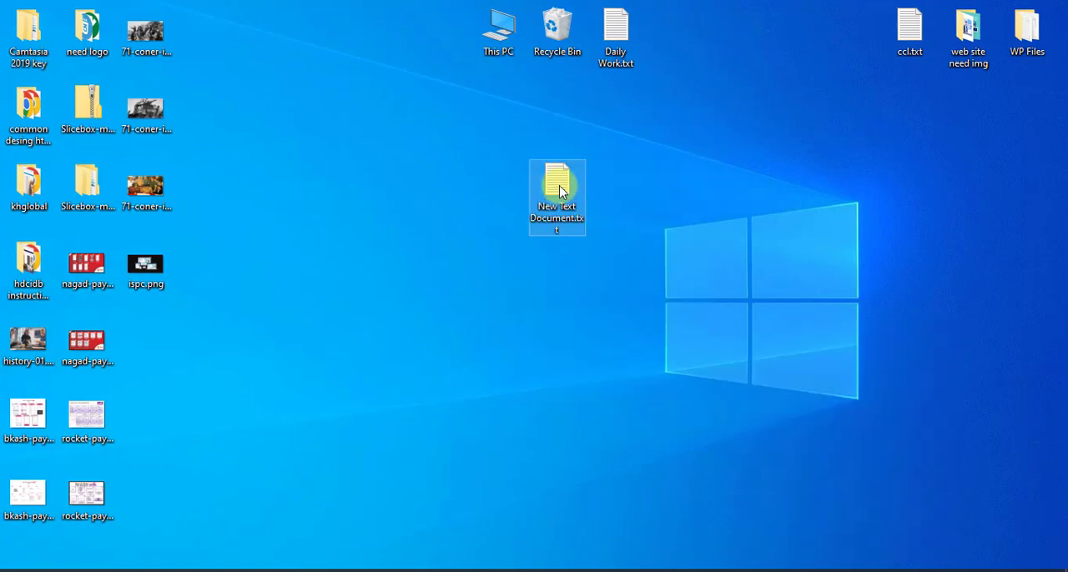
double_click(572, 184)
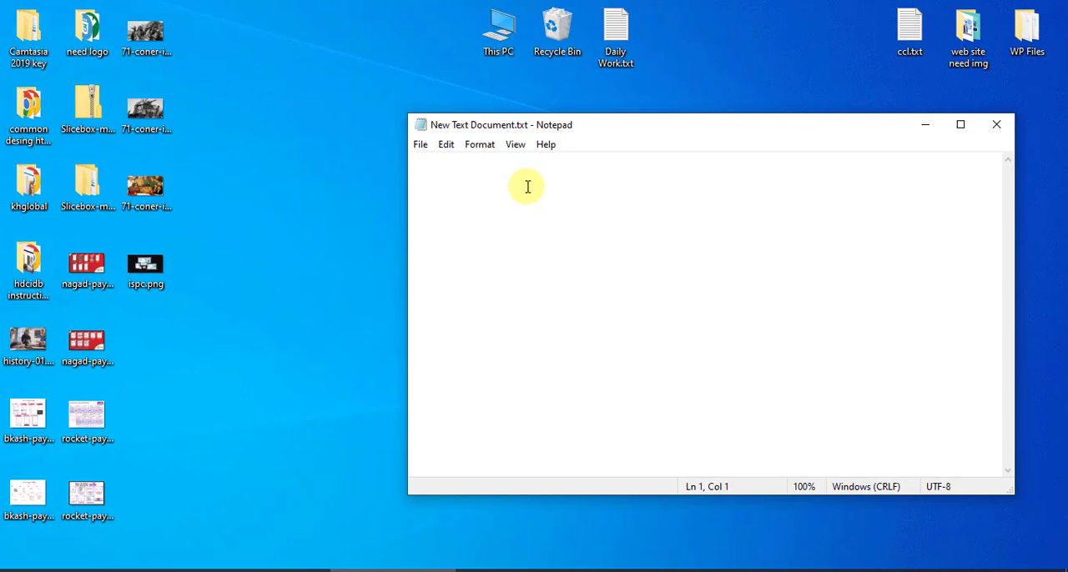
key(ctrl+v)
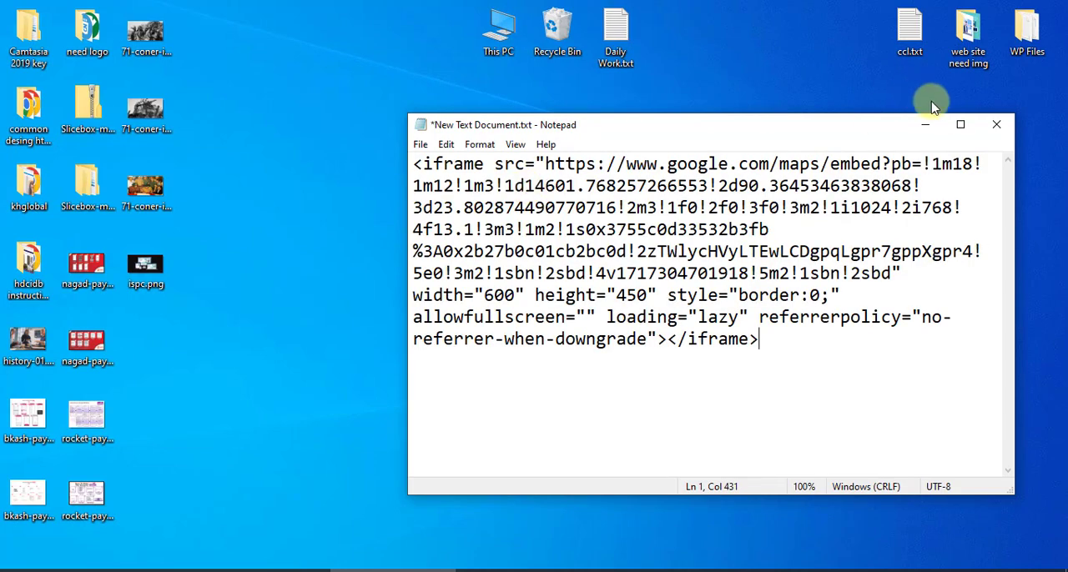
click(960, 124)
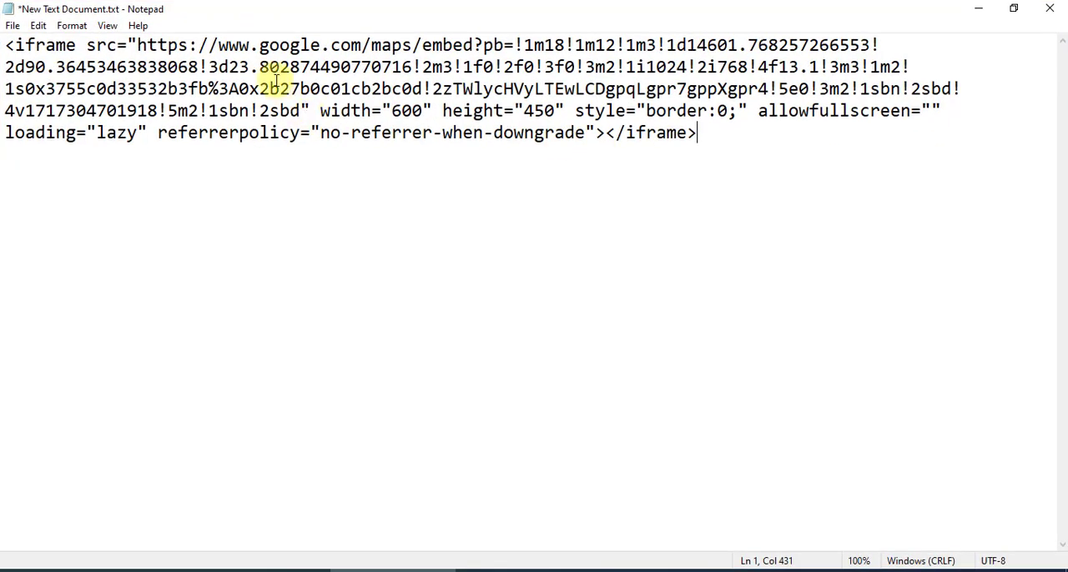
Select and copy only the embed URL between the quotes of the iframe's src attribute
double_click(106, 45)
click(120, 45)
drag(136, 45, 276, 117)
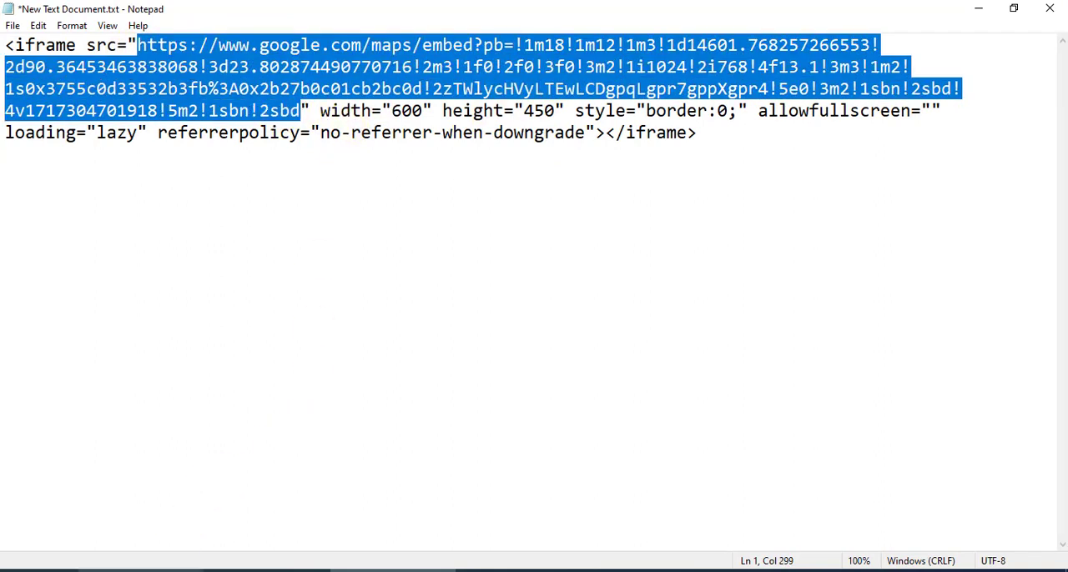
Switch to the browser, replace the Google Map Link in the Contact Page settings with the copied Mirpur-10 embed URL, and save
click(159, 571)
click(118, 8)
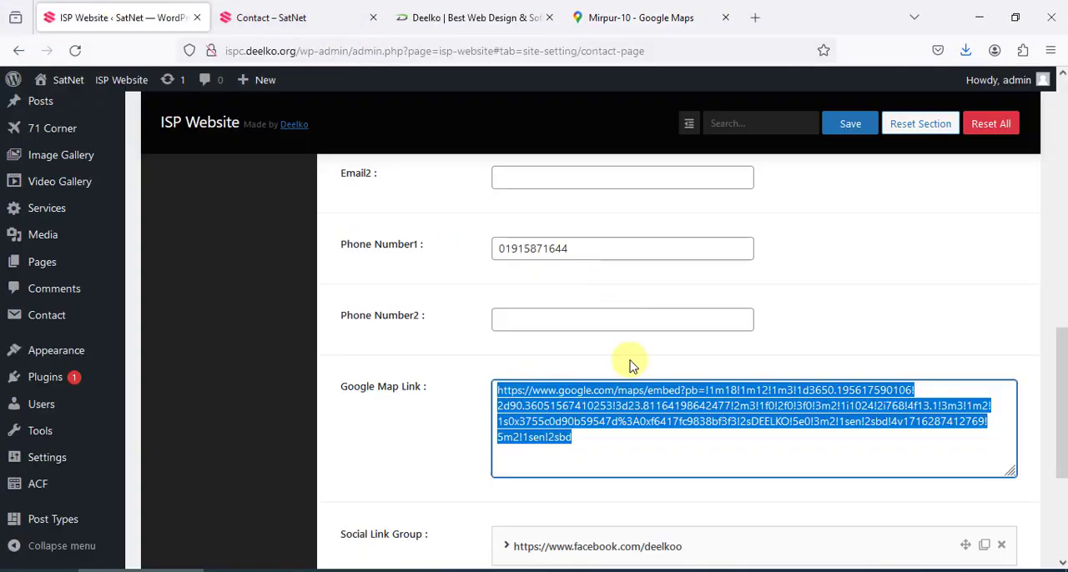
drag(608, 453, 410, 381)
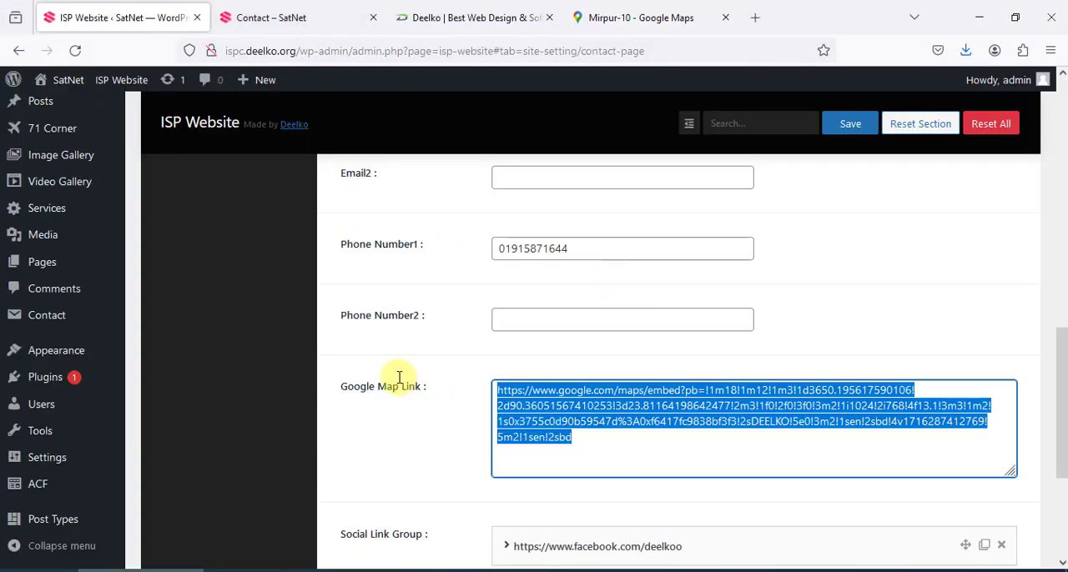
click(676, 439)
key(ctrl+a)
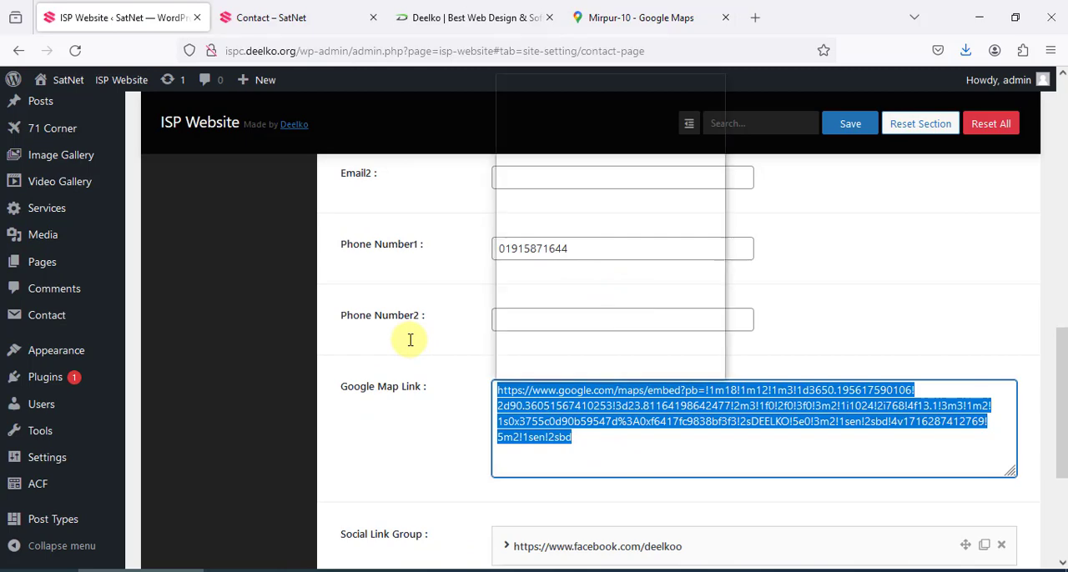
click(632, 222)
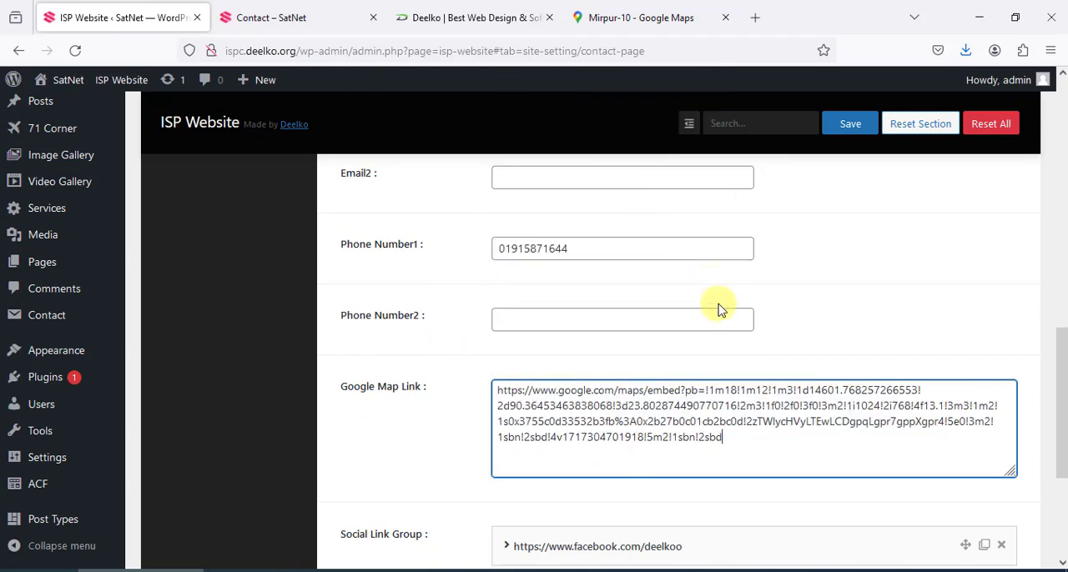
click(849, 124)
Reload the SatNet Contact page and check the embedded map beneath the contact details
click(596, 12)
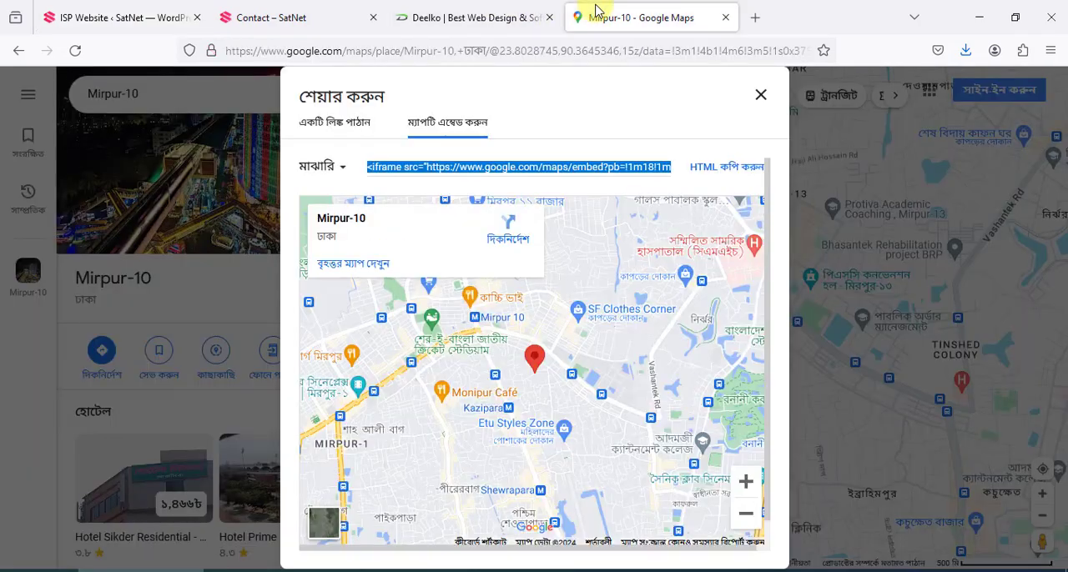
click(287, 10)
click(74, 50)
scroll(412, 281, down, 5)
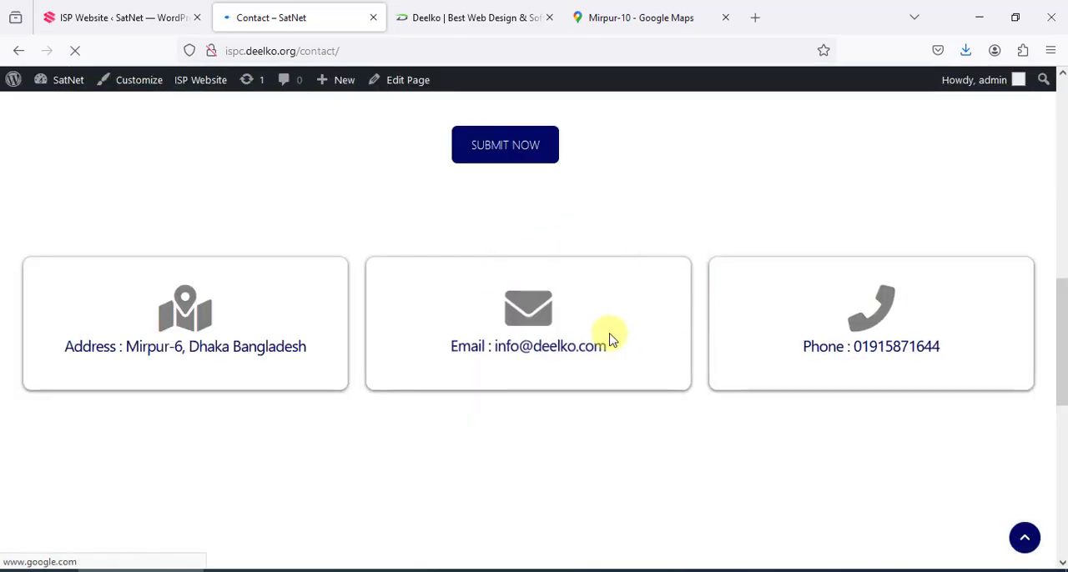
scroll(609, 340, down, 3)
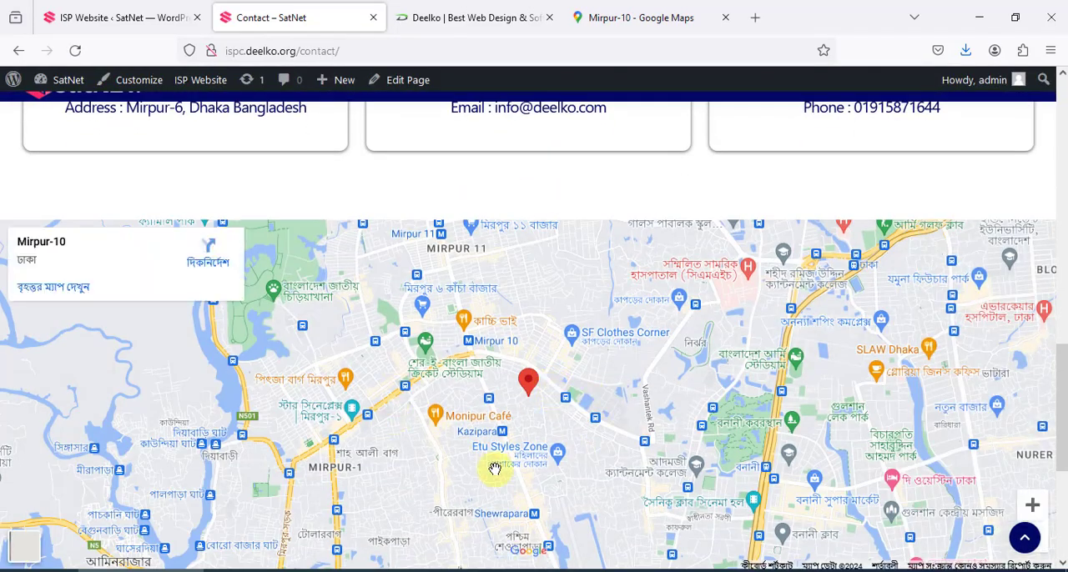
View the Social Link Group in the Contact Page settings, and look through the live Contact page down to its footer
click(116, 10)
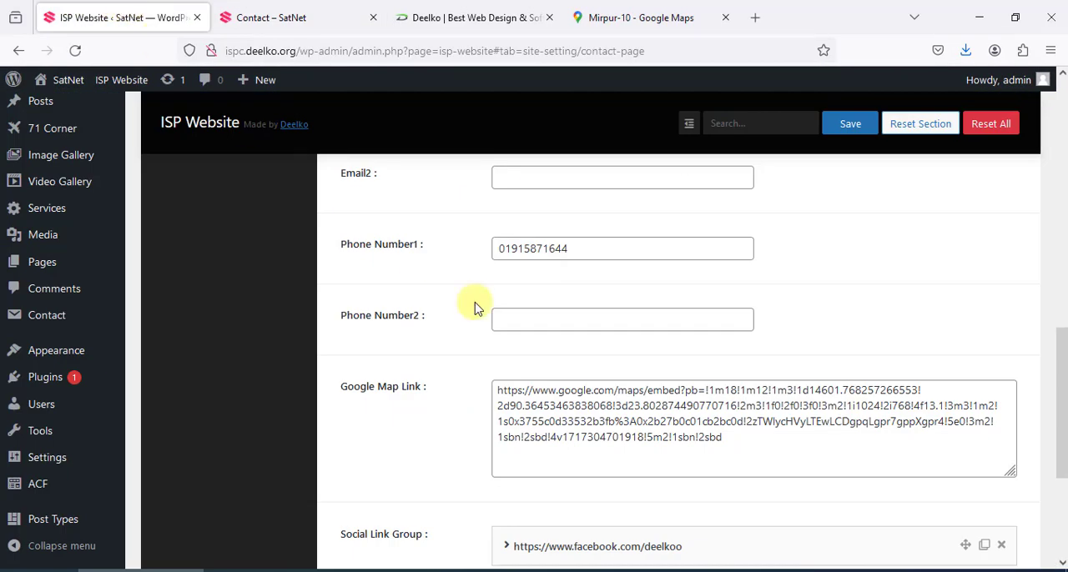
scroll(529, 398, down, 3)
click(322, 12)
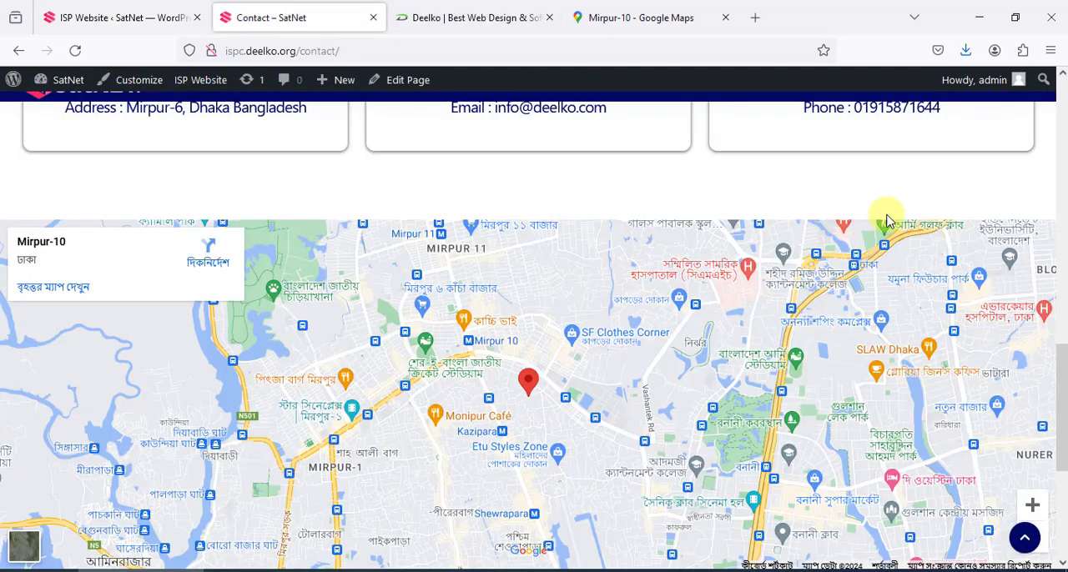
scroll(1034, 455, down, 5)
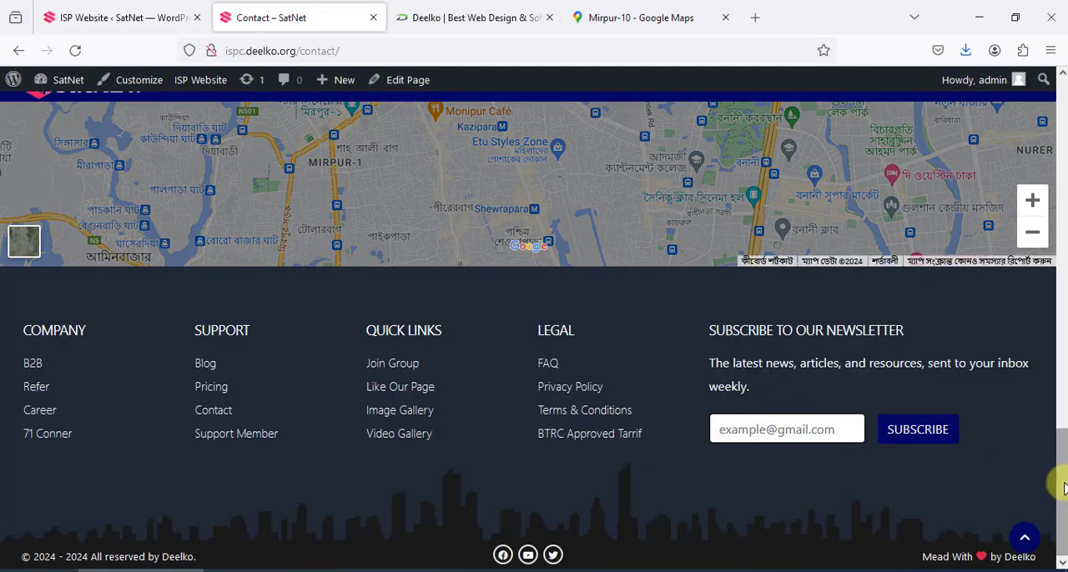
drag(1058, 476, 1060, 52)
Return to the Social Link Group settings and expand the Facebook entry to examine its link and icon fields
click(100, 17)
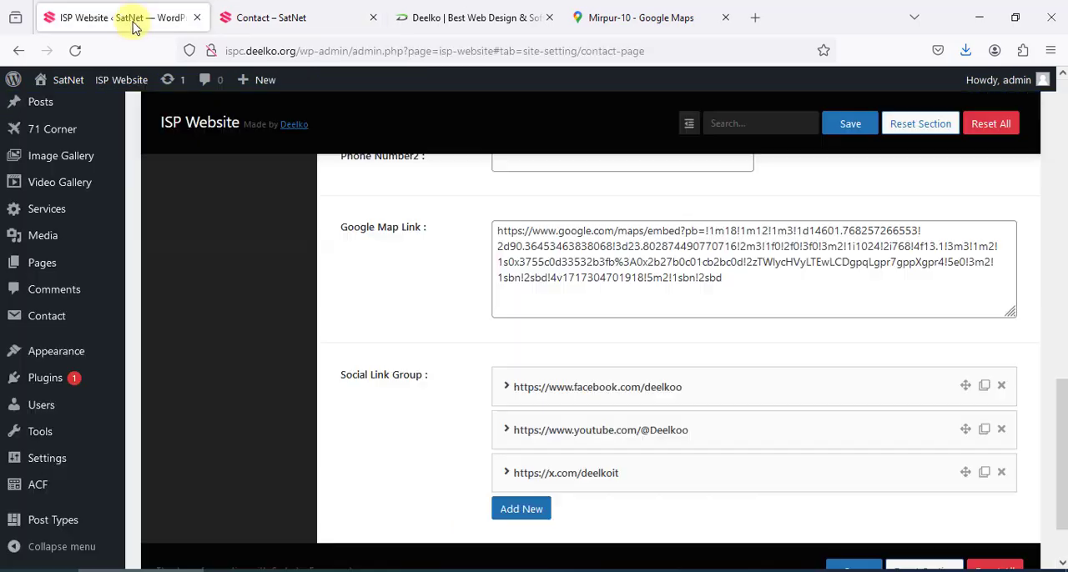
drag(346, 376, 422, 380)
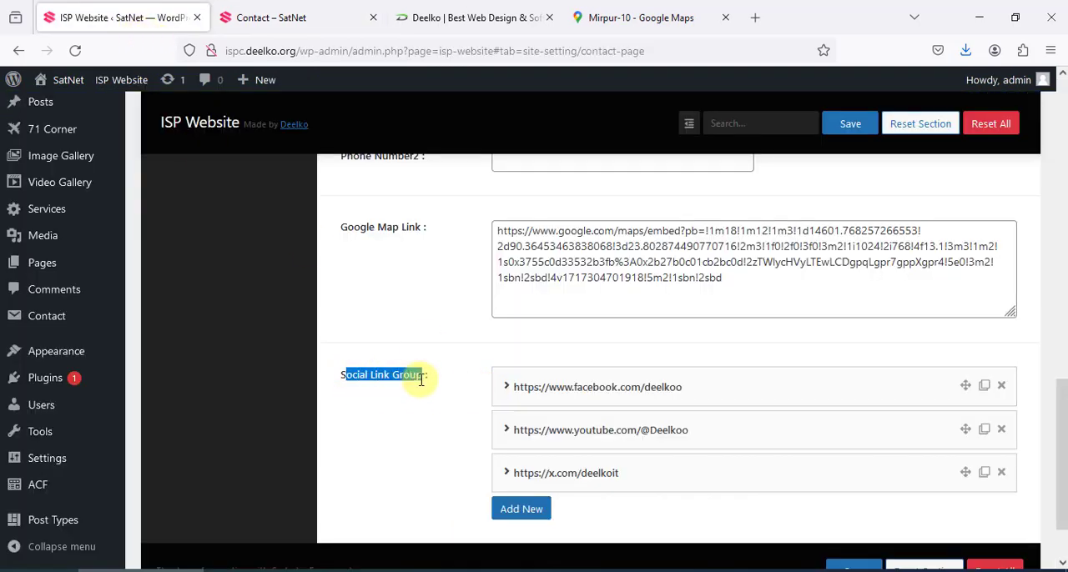
scroll(634, 429, down, 1)
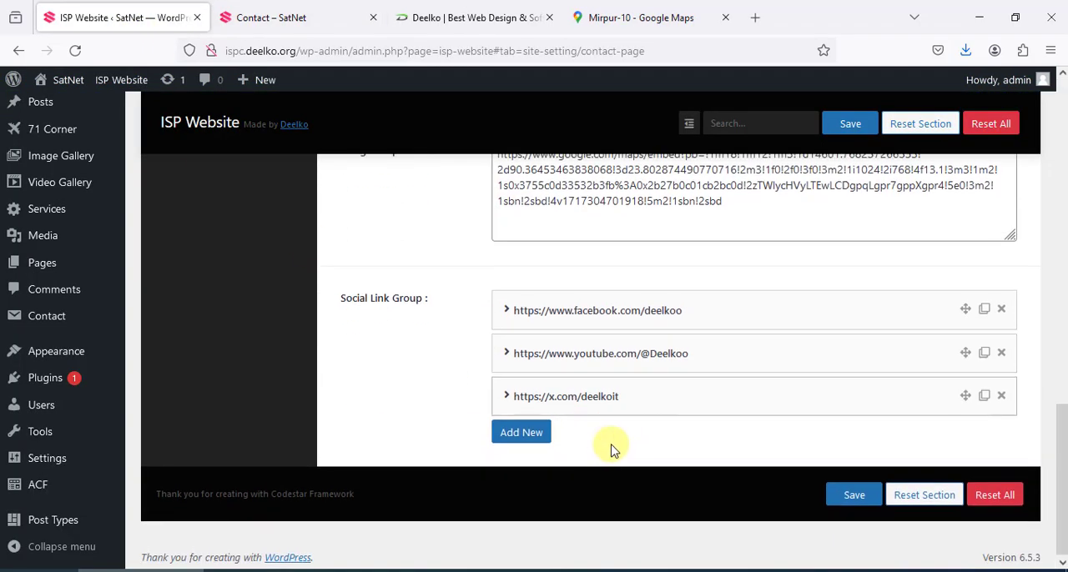
click(624, 325)
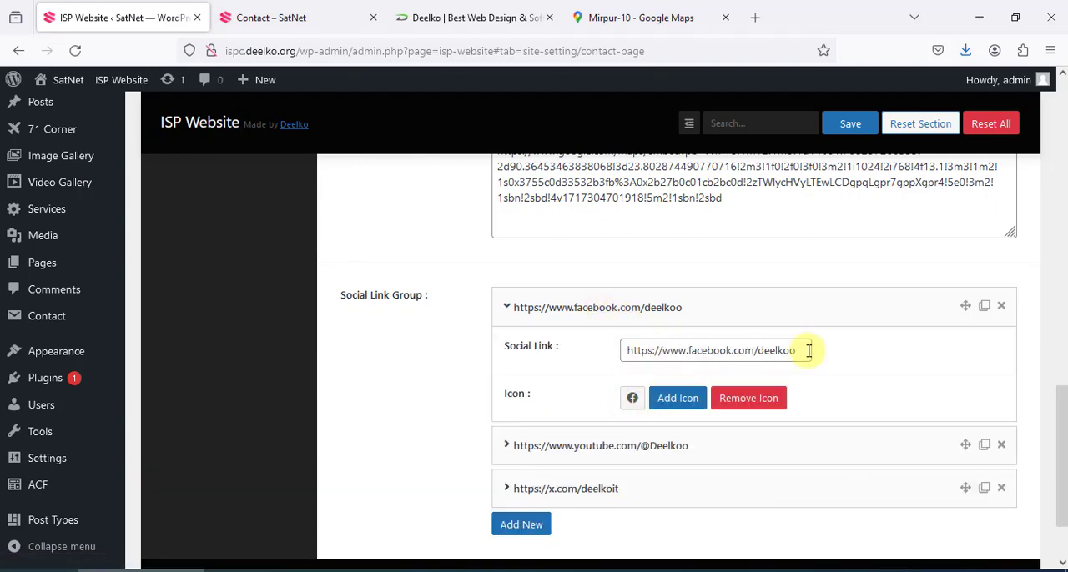
drag(797, 350, 601, 340)
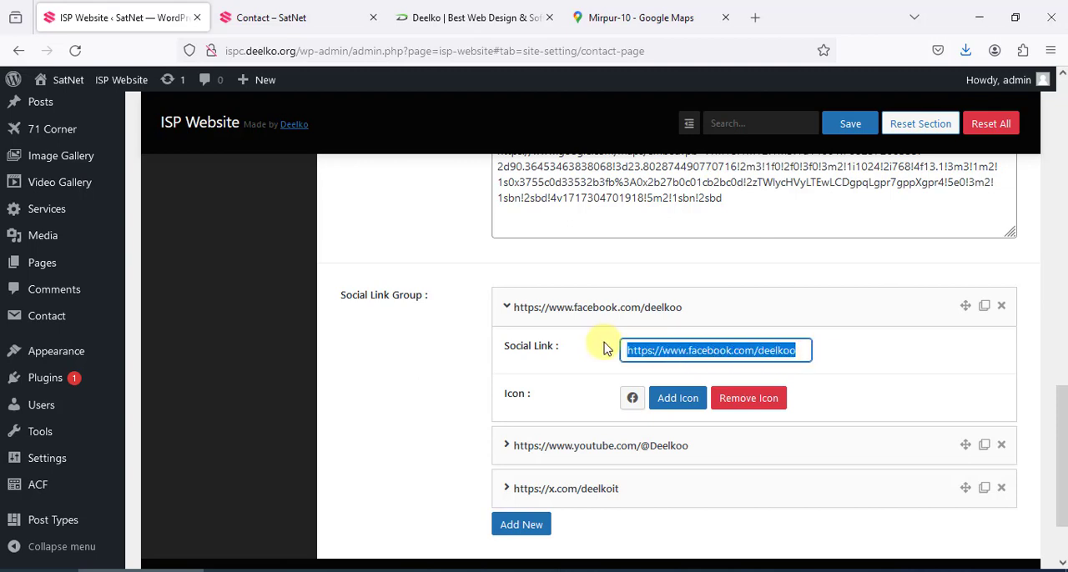
click(689, 351)
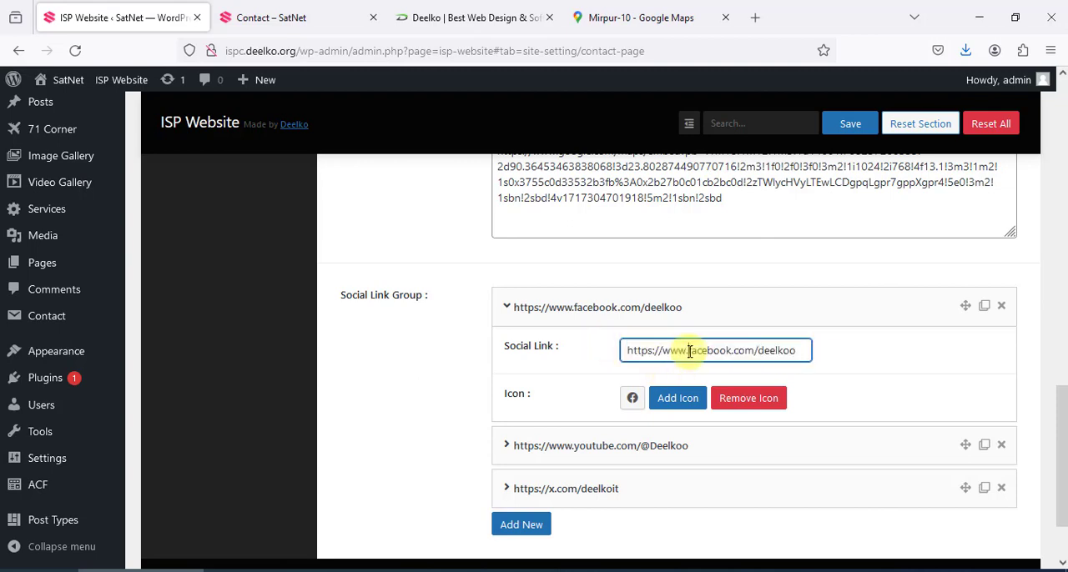
Search the Facebook entry's icon library for "fac" and "youtu", leave it without choosing an icon, and collapse the entry
click(677, 406)
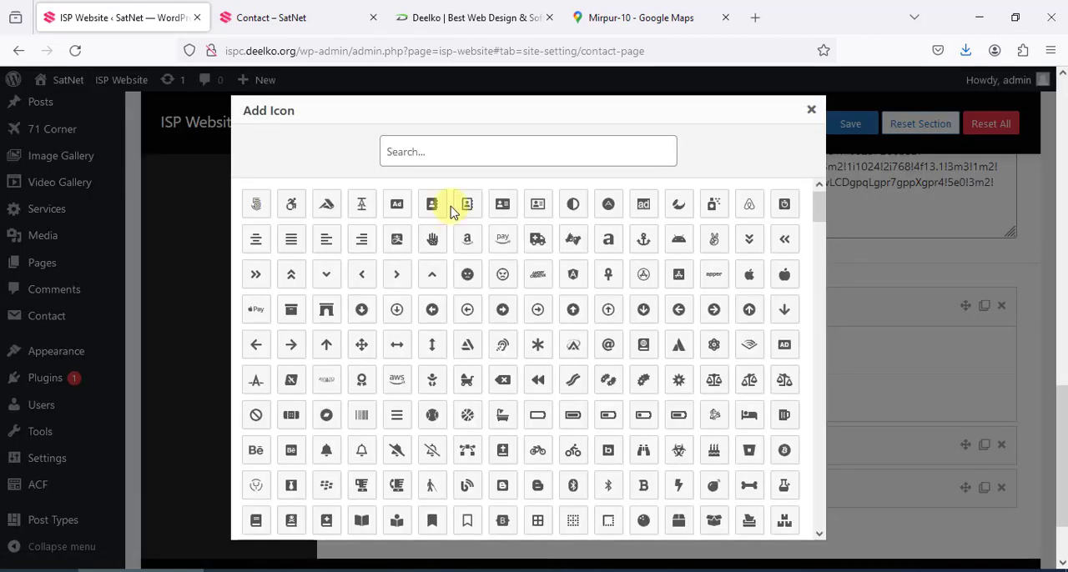
click(466, 159)
text(facebb)
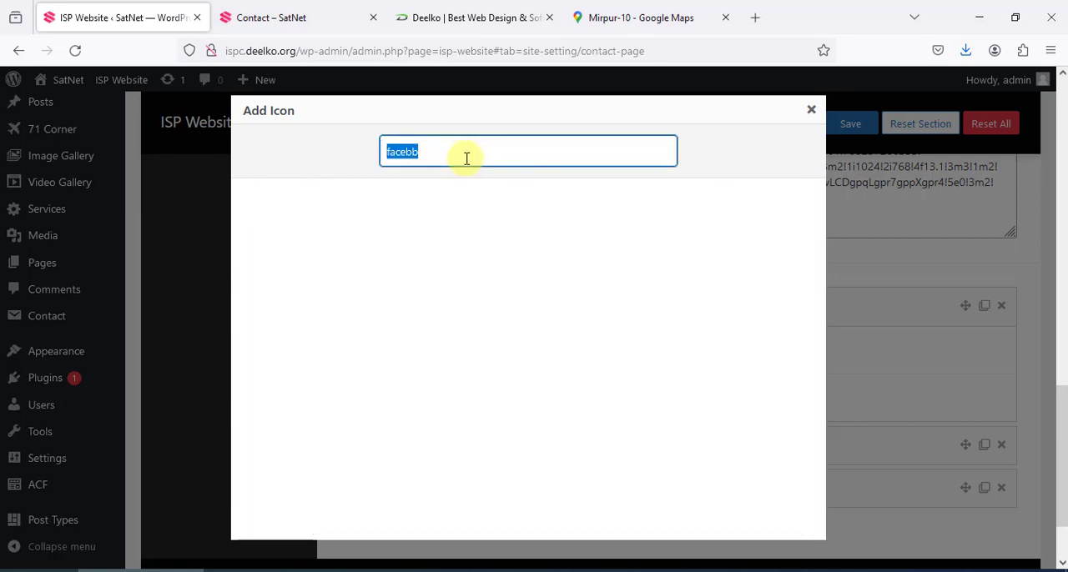
key(BackSpace)
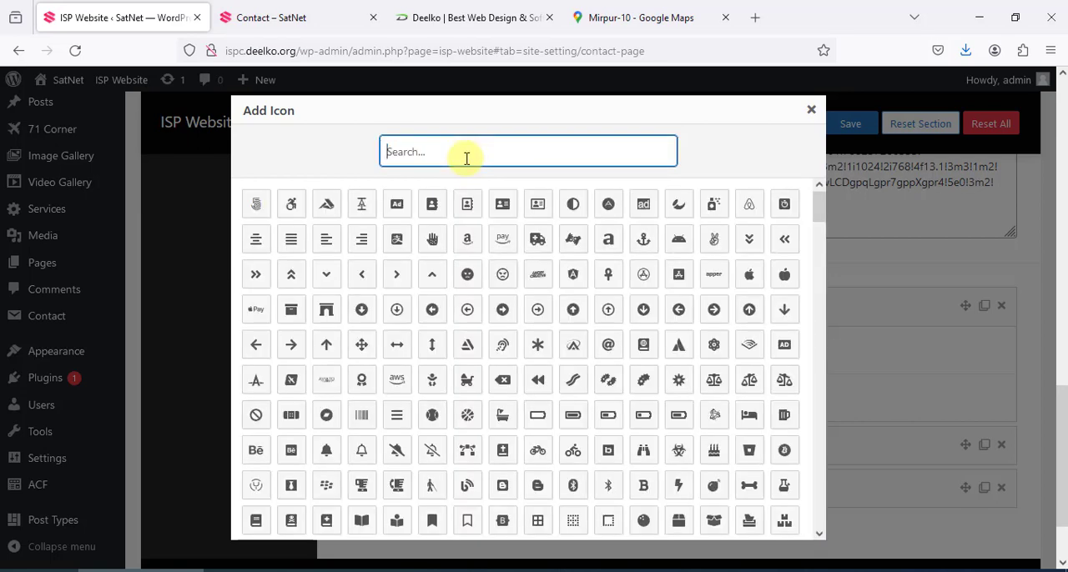
text(youtu)
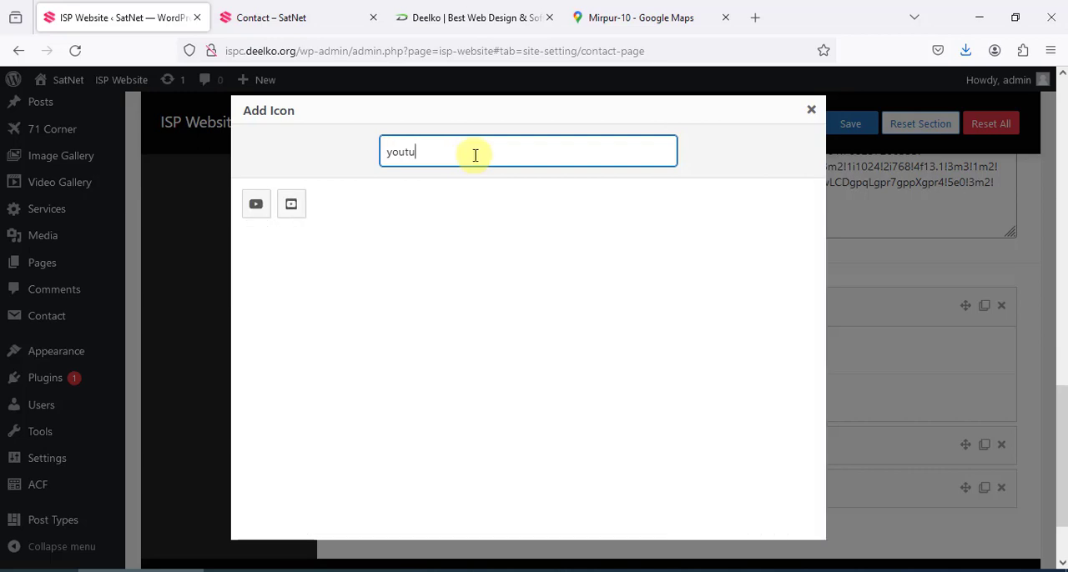
click(813, 110)
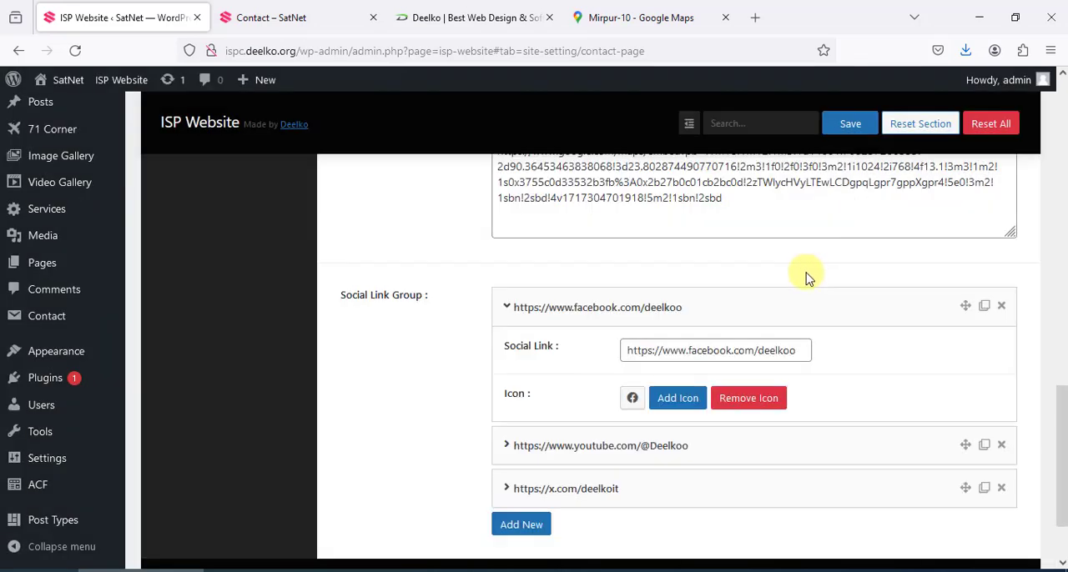
scroll(805, 279, down, 2)
click(835, 227)
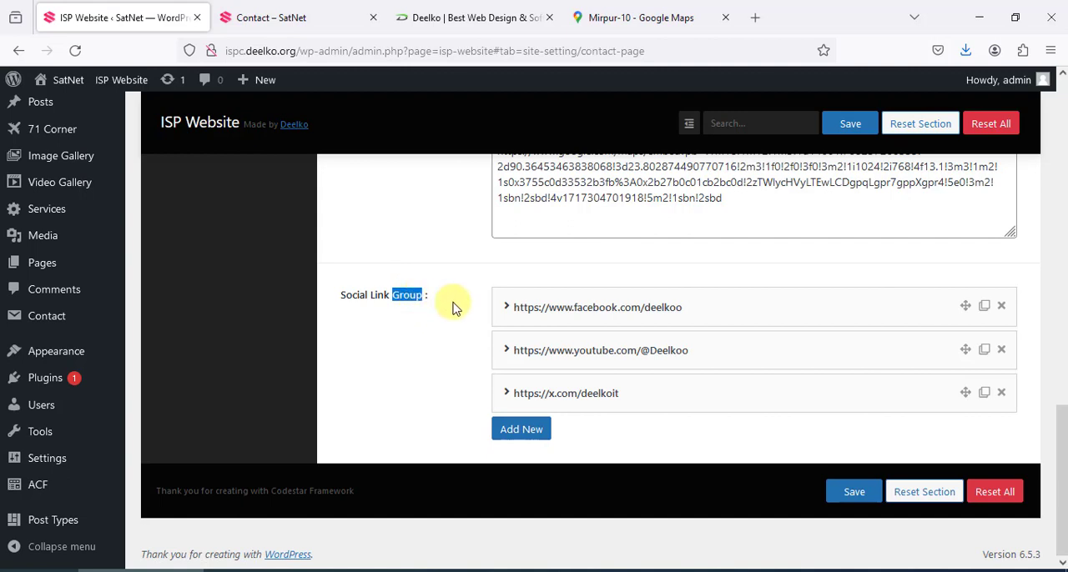
Add a new entry to the Social Link Group and assign it the asterisk icon
click(529, 437)
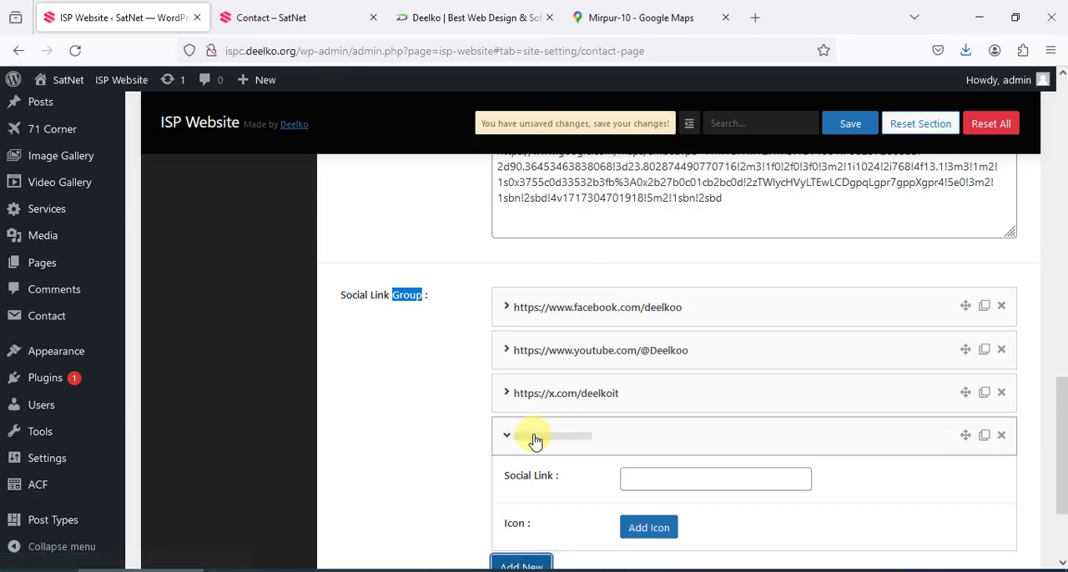
scroll(731, 444, down, 2)
click(647, 394)
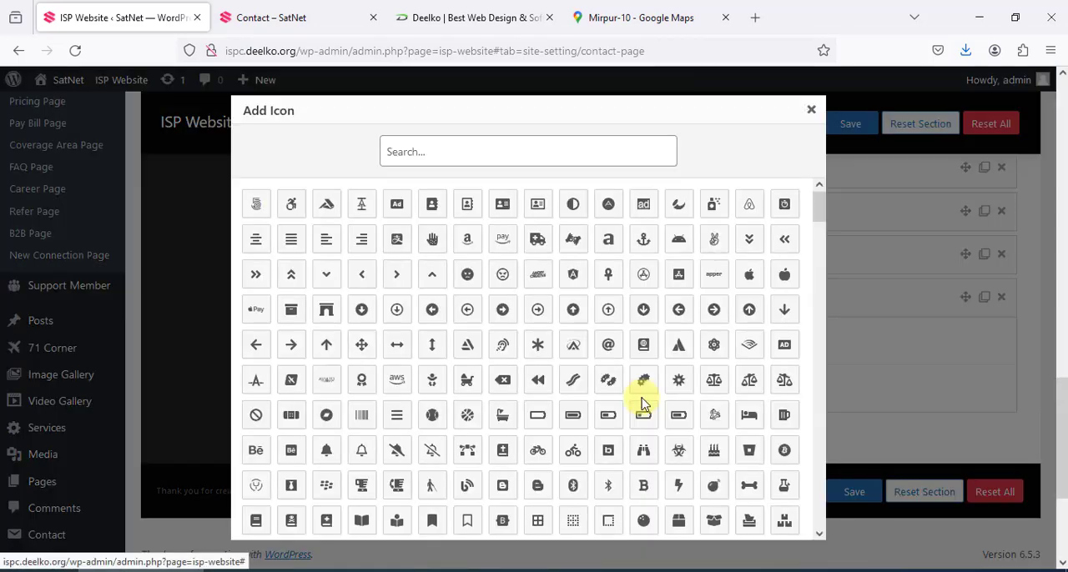
click(536, 348)
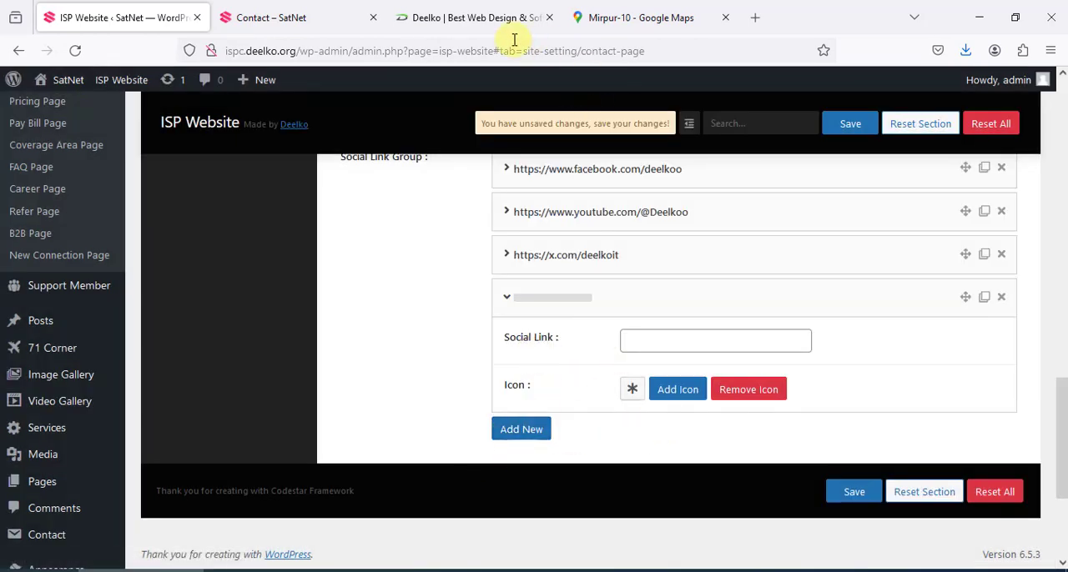
Delete the newly added blank entry from the Social Link Group and save the Contact Page settings
click(340, 17)
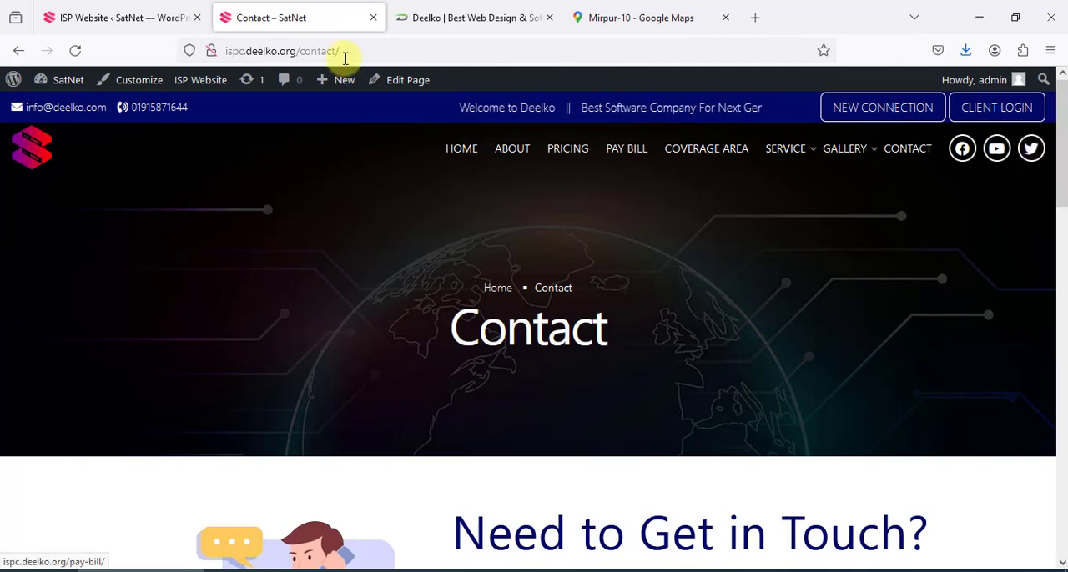
click(170, 14)
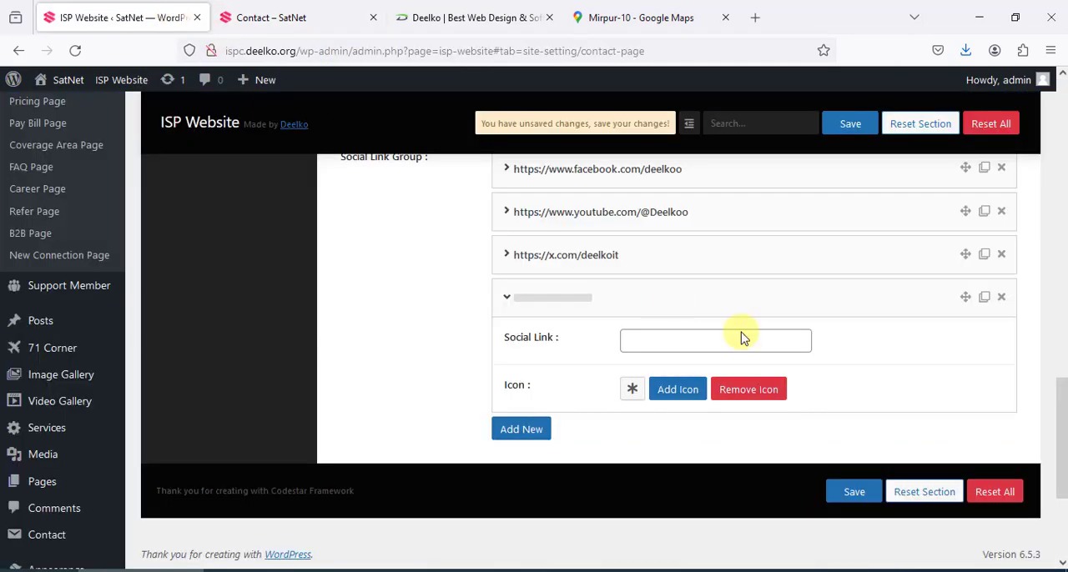
click(1002, 300)
click(611, 342)
click(845, 125)
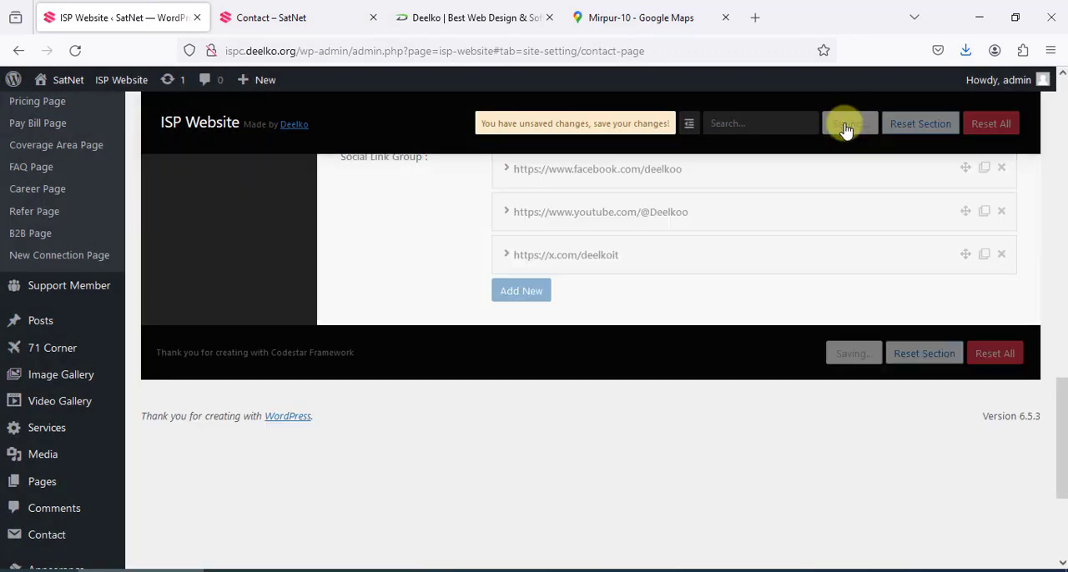
Look through the list of page settings and open the Home Page's Slider Section
scroll(609, 332, up, 10)
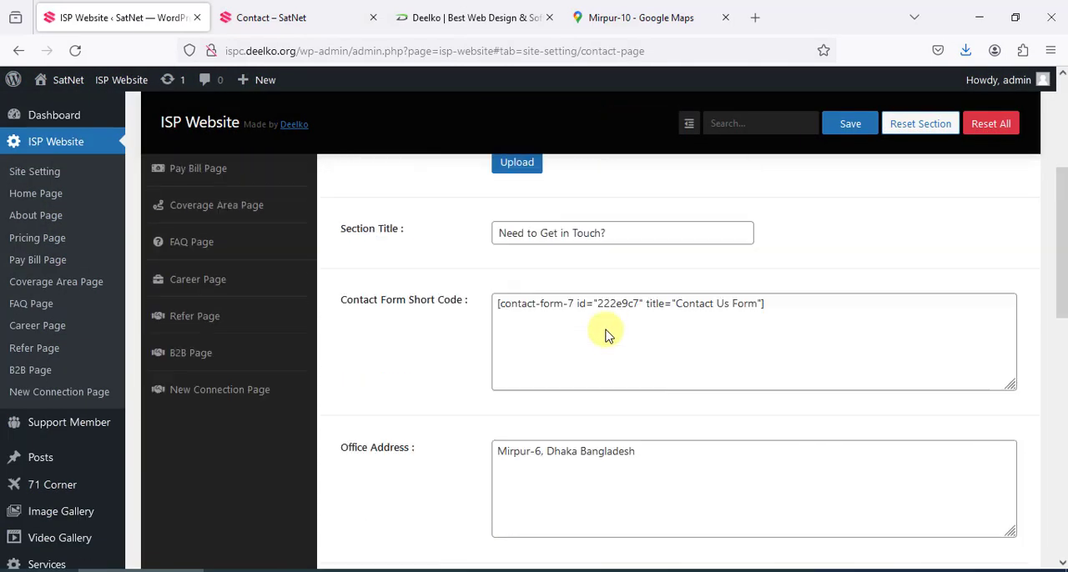
scroll(606, 334, up, 3)
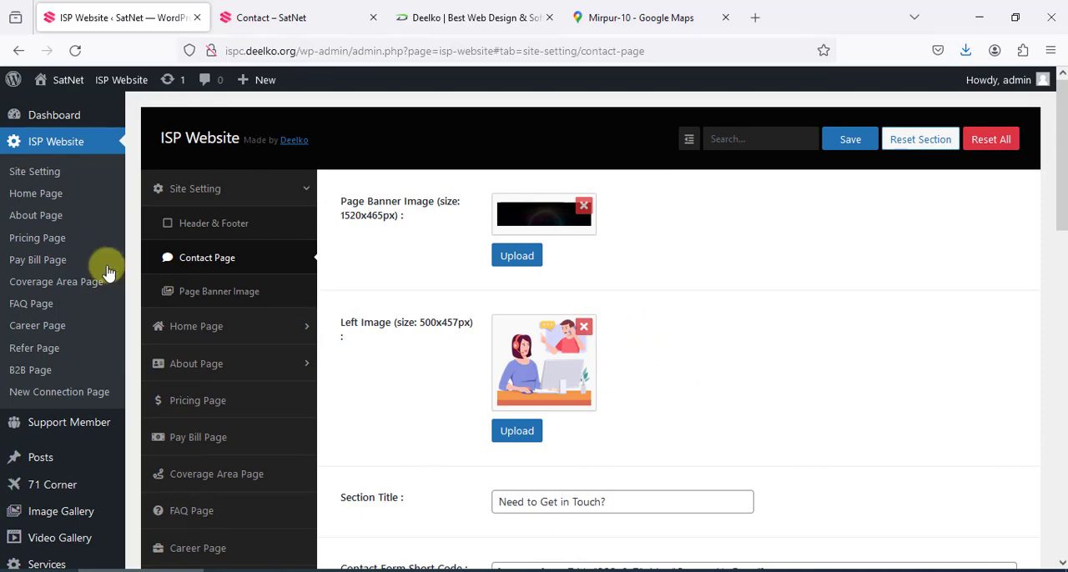
scroll(239, 309, down, 3)
scroll(255, 342, down, 2)
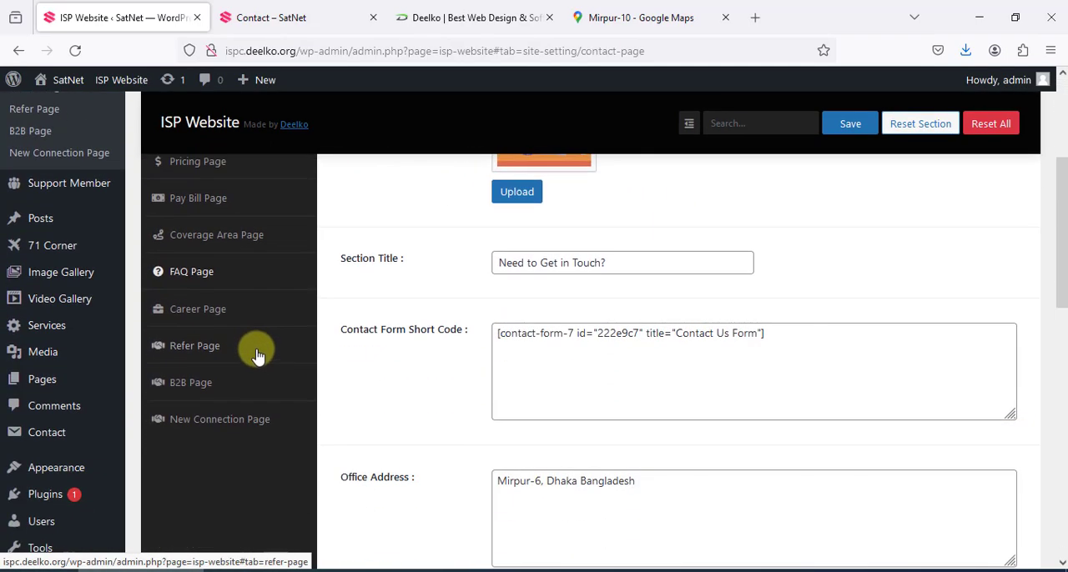
scroll(255, 358, up, 5)
scroll(258, 362, down, 2)
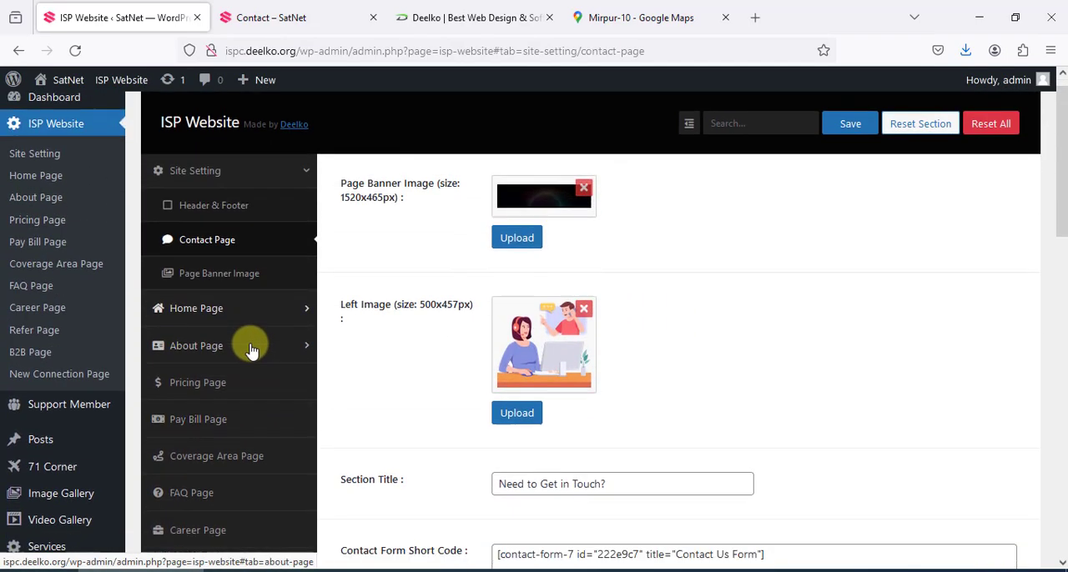
click(232, 254)
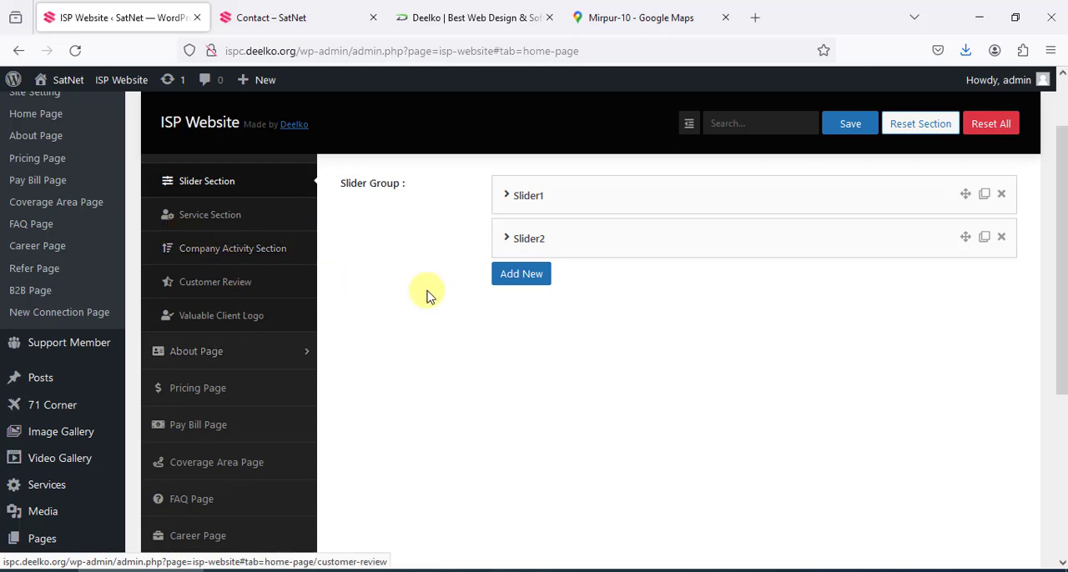
scroll(450, 309, up, 2)
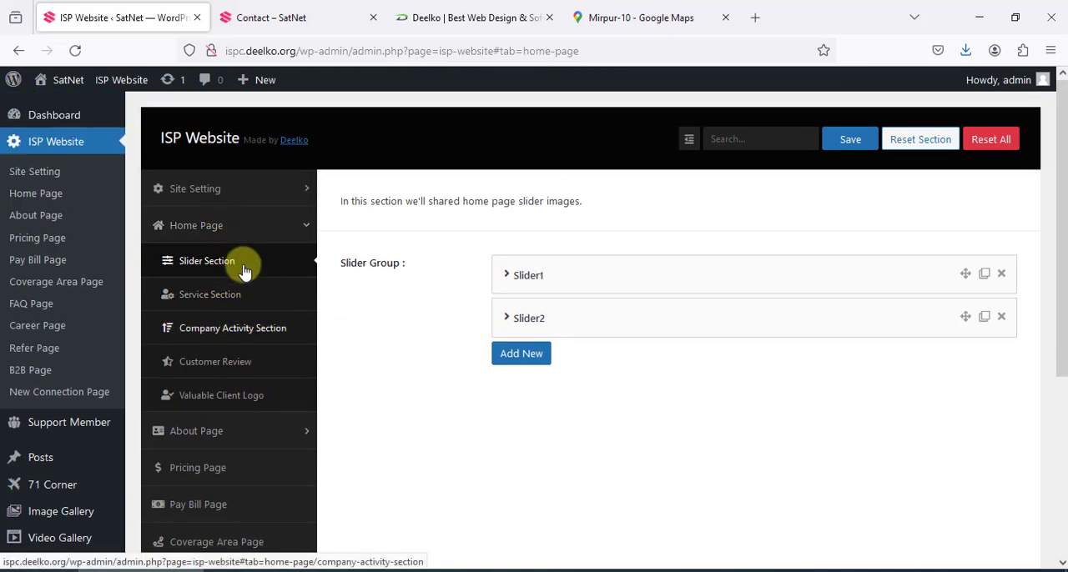
Load the live Home page from the site's navigation and return to the Slider Section settings
click(350, 12)
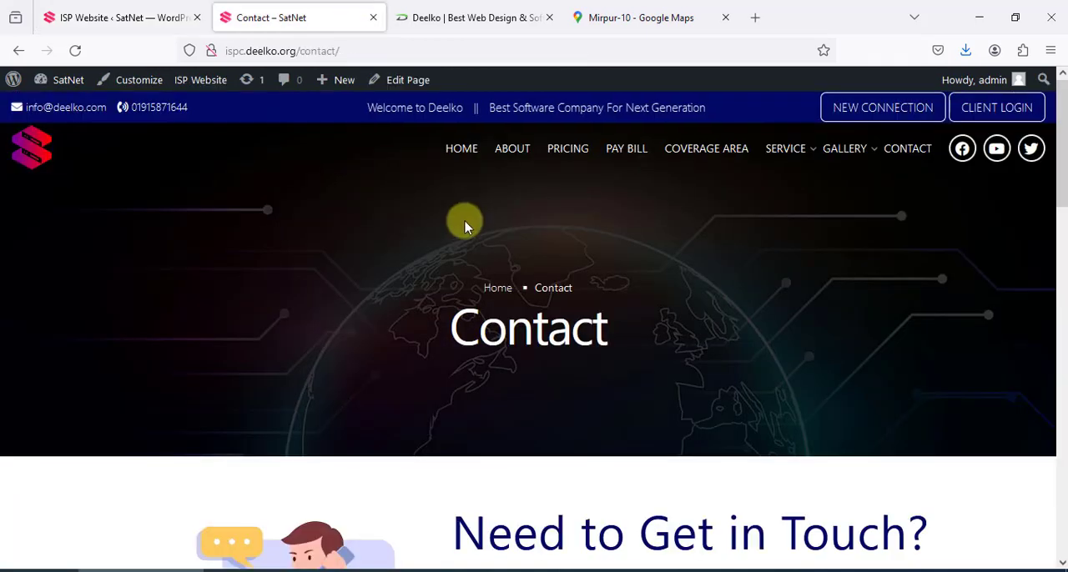
click(459, 147)
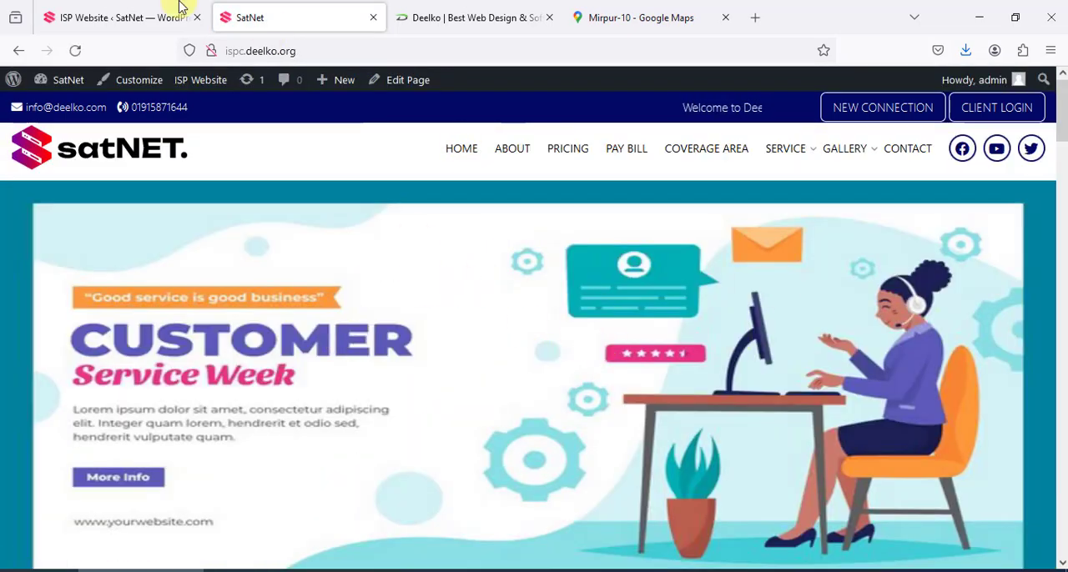
click(179, 10)
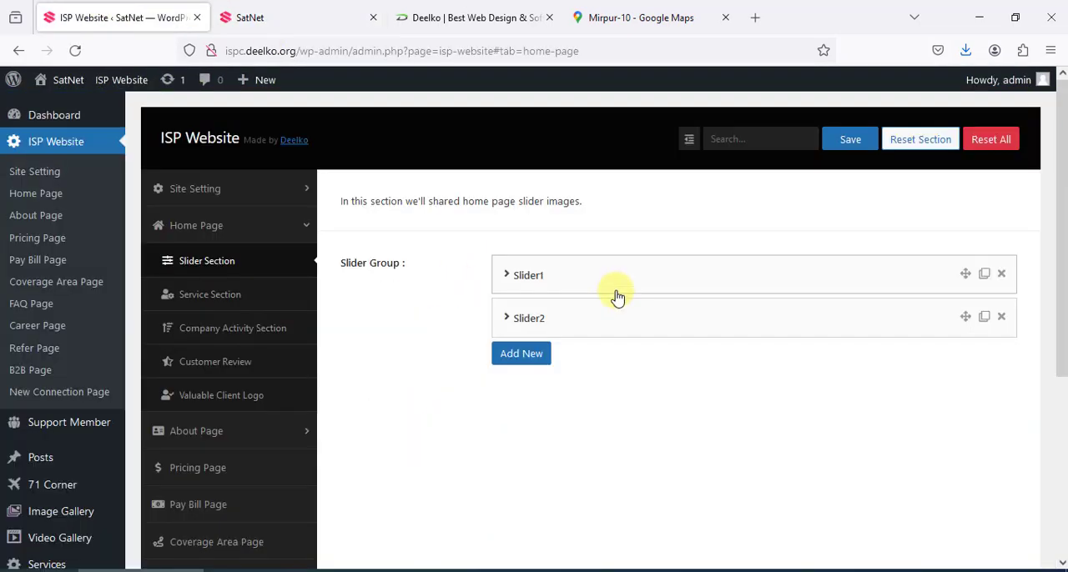
Add a new slider to the Slider Group with img-3.png as its image, and check the slider on the live Home page
click(534, 358)
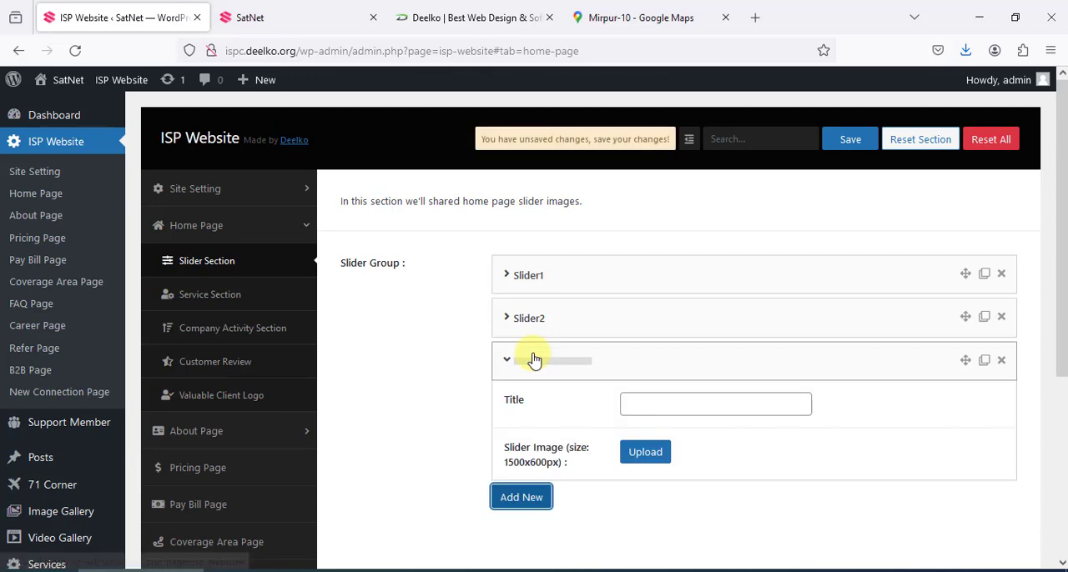
click(658, 455)
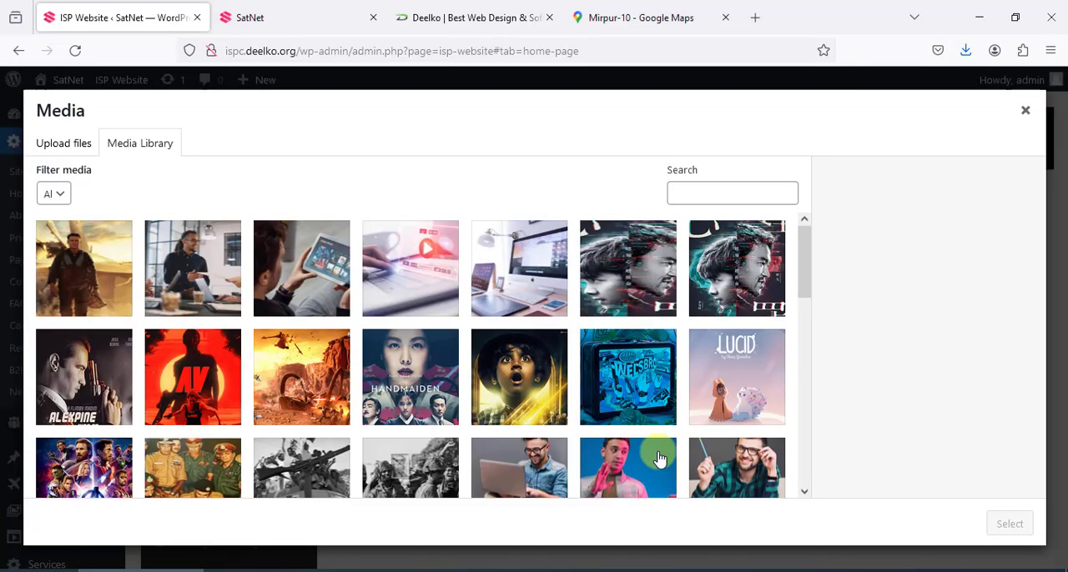
click(286, 286)
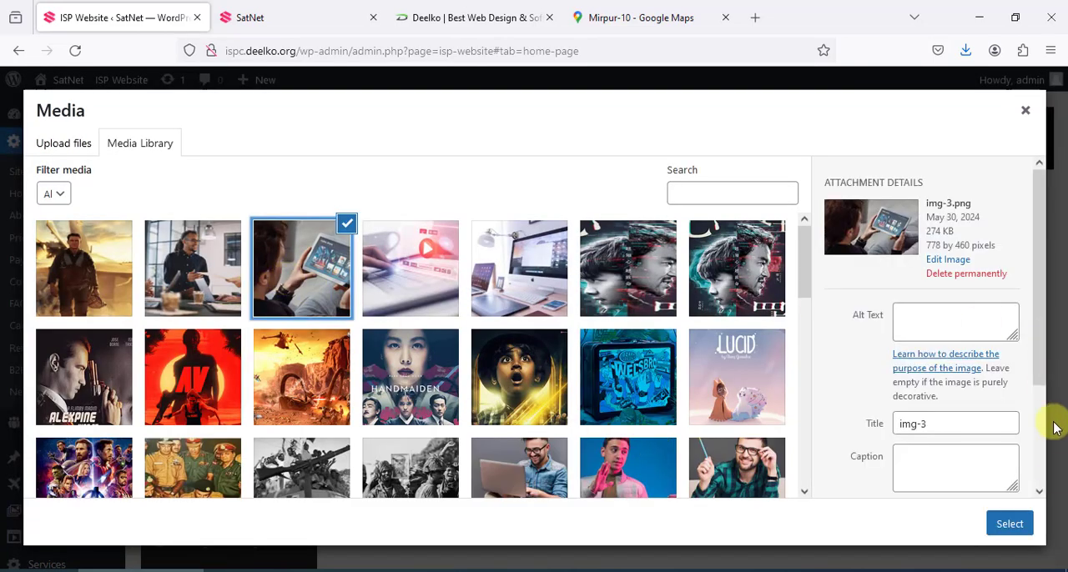
click(1011, 523)
click(292, 19)
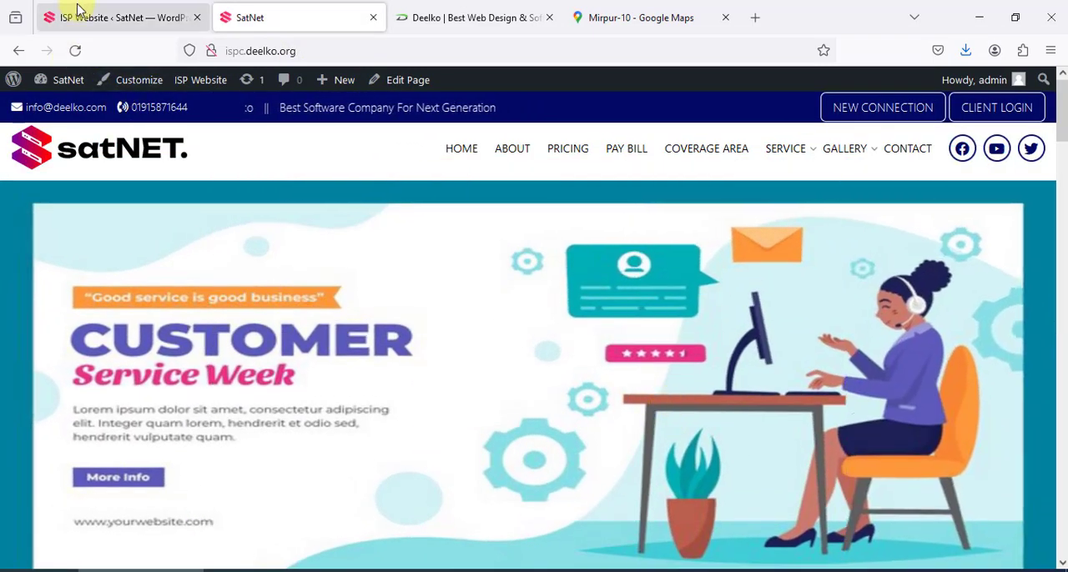
click(78, 10)
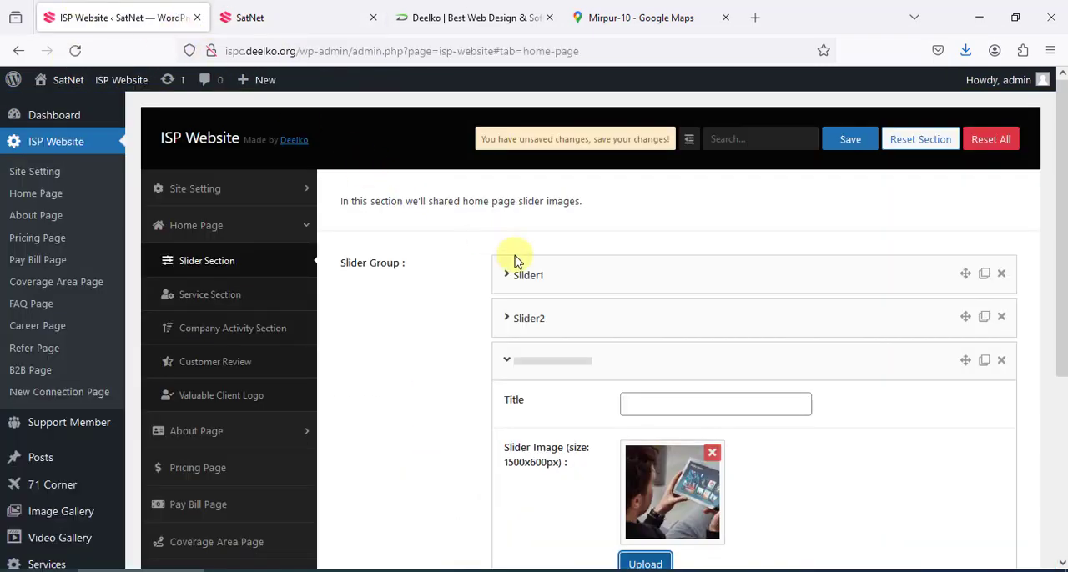
Remove the image from the new slider, delete that slider from the Slider Group, and save the settings
scroll(582, 408, down, 1)
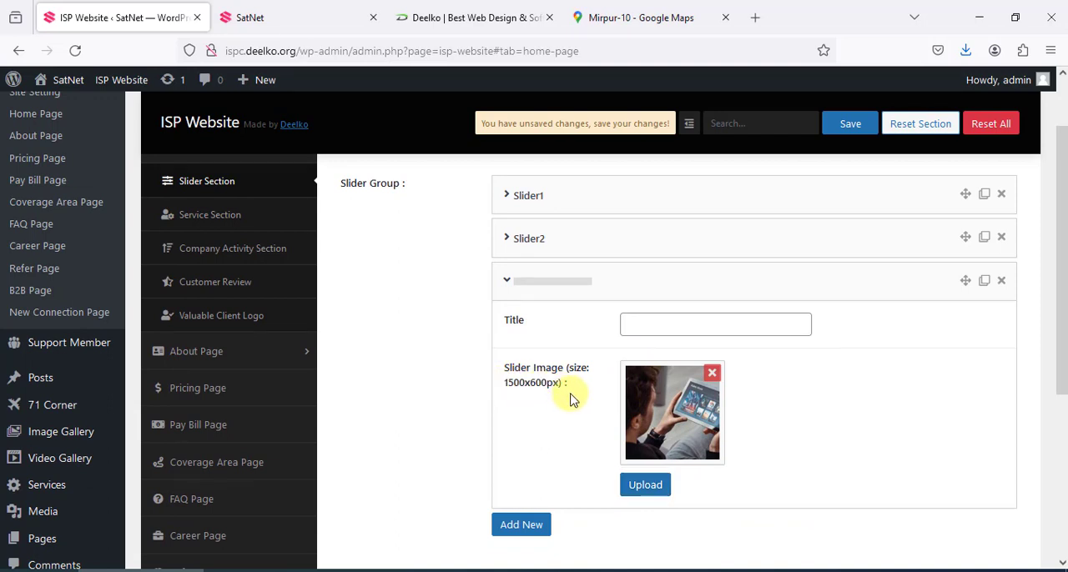
click(711, 374)
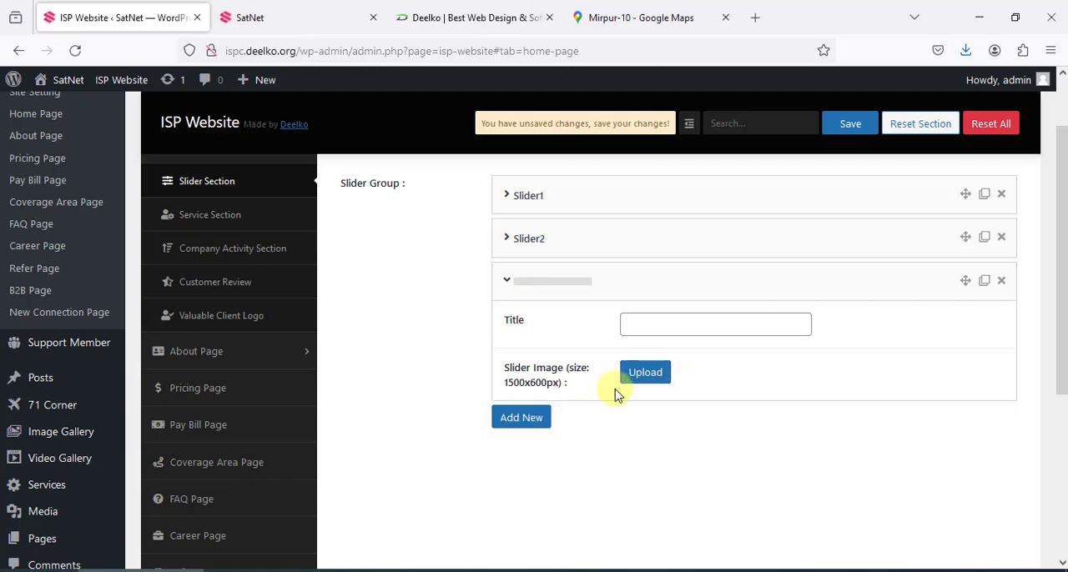
click(850, 134)
click(1001, 280)
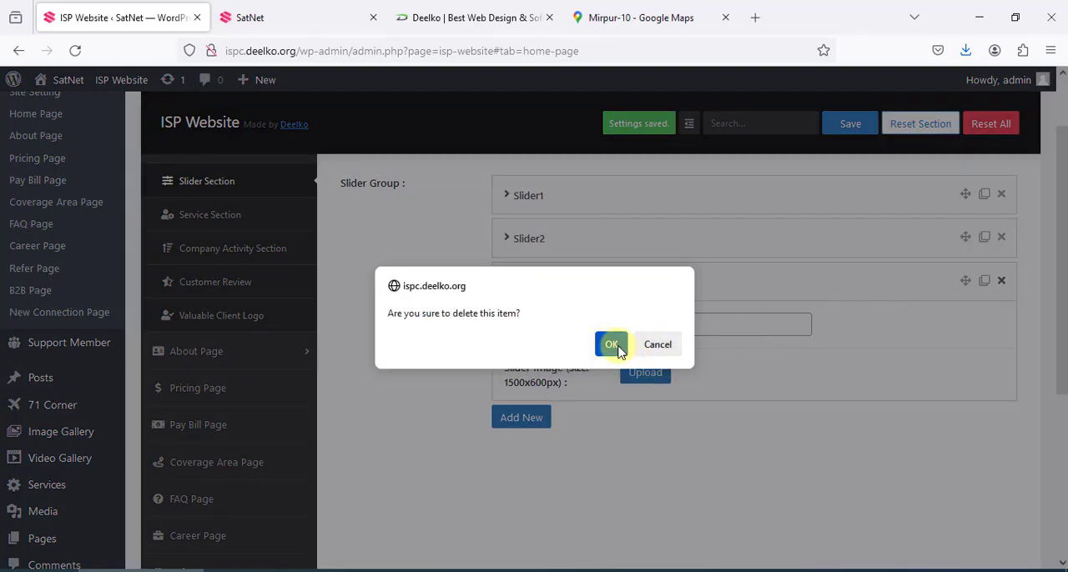
click(613, 345)
click(850, 123)
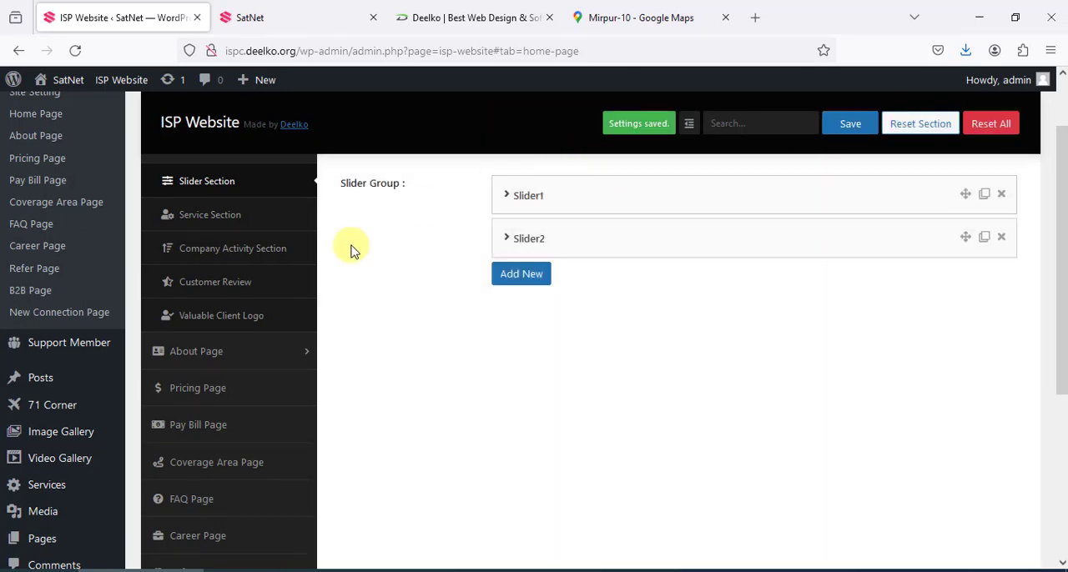
Look through the live Home page, and examine the Service Section settings with their titles, center image and service list
click(302, 11)
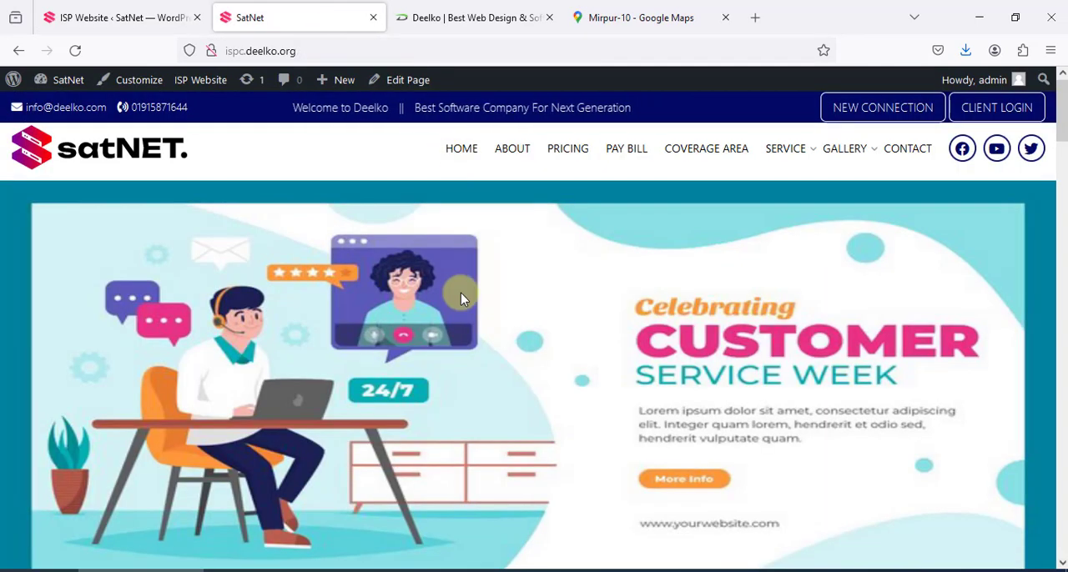
scroll(461, 298, down, 15)
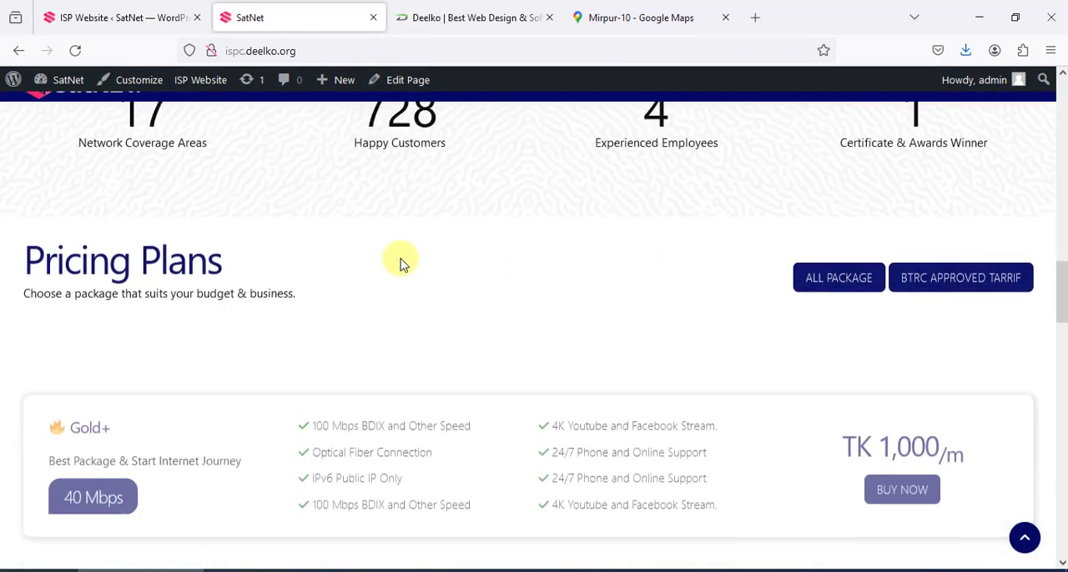
scroll(417, 226, down, 4)
click(83, 18)
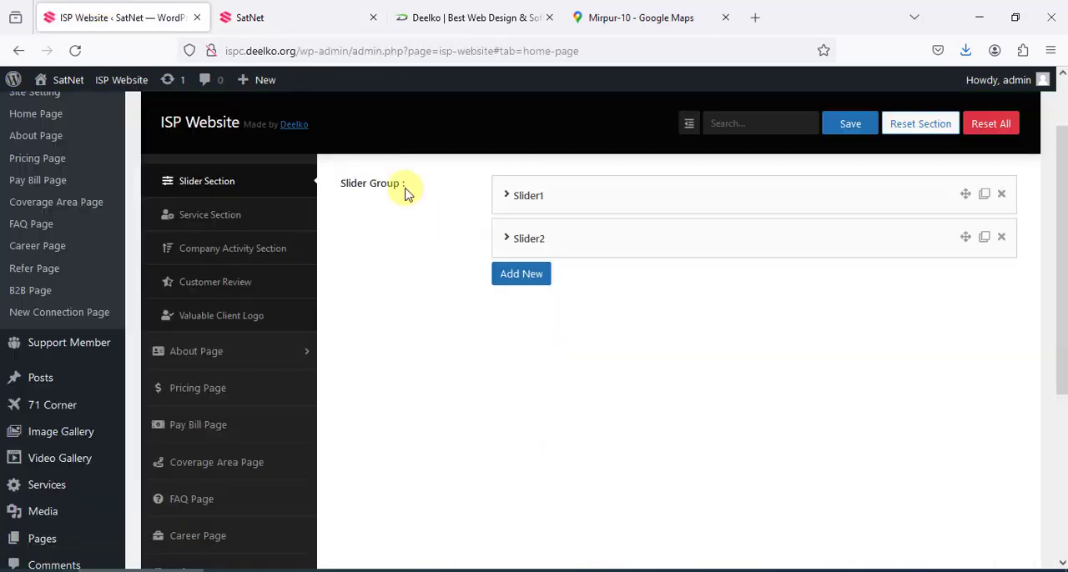
click(227, 217)
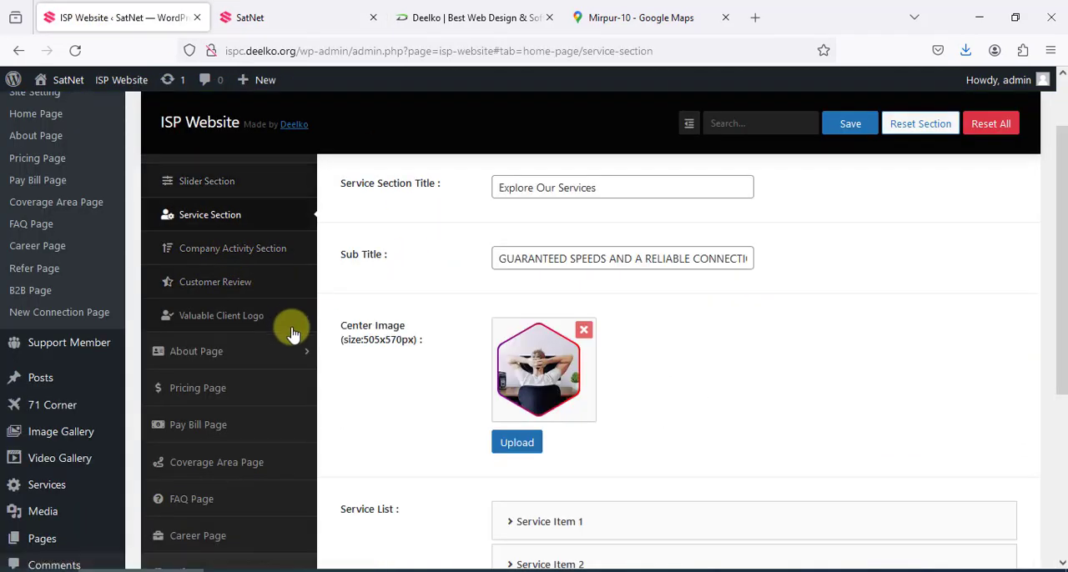
scroll(305, 365, down, 2)
Open the About Page's Mission & Vision Section settings and load the live About page from the site's navigation
click(224, 277)
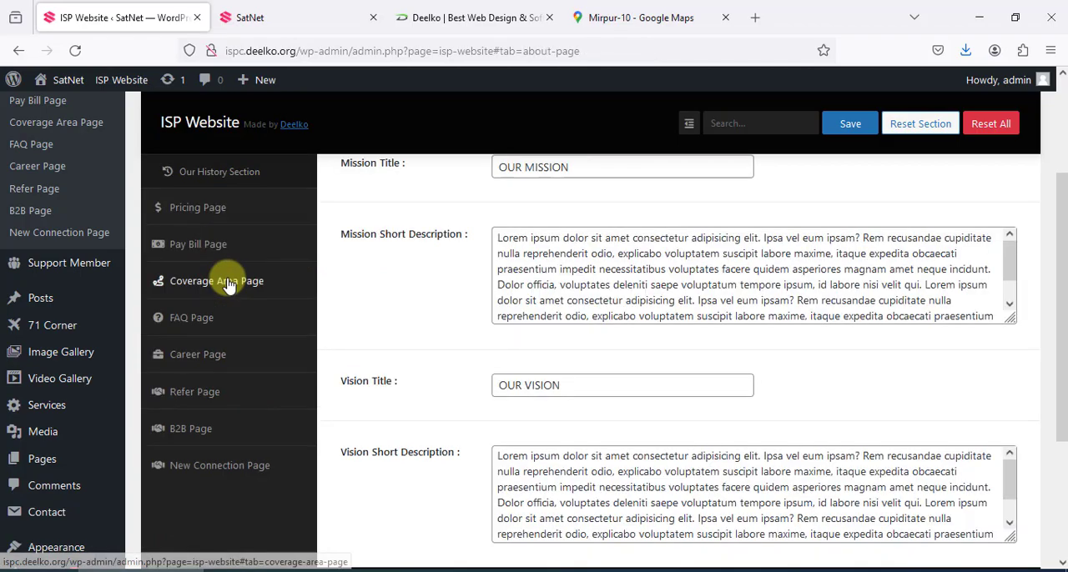
click(298, 16)
scroll(496, 167, up, 10)
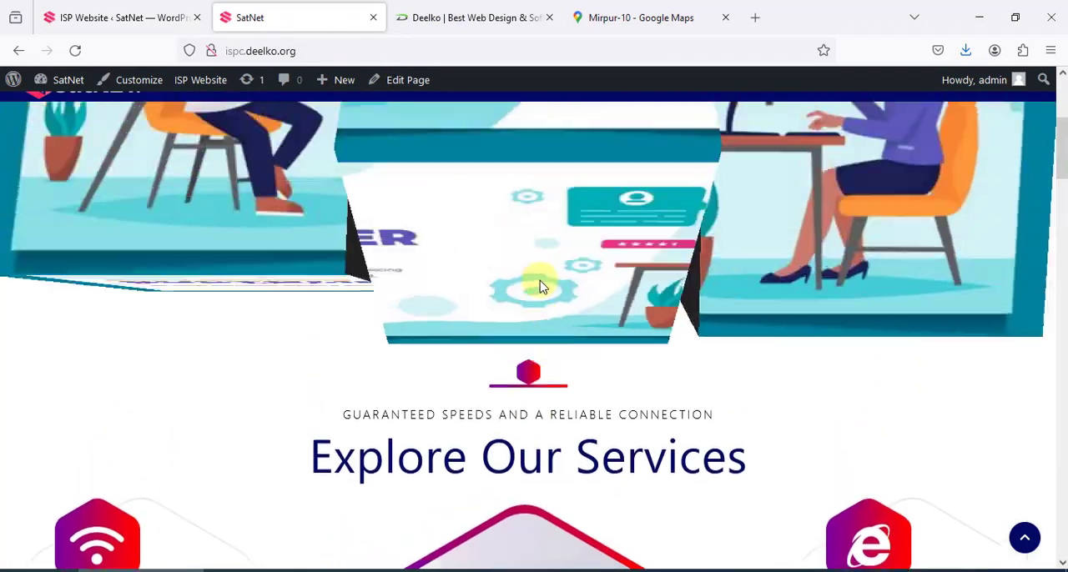
scroll(538, 286, up, 5)
click(508, 158)
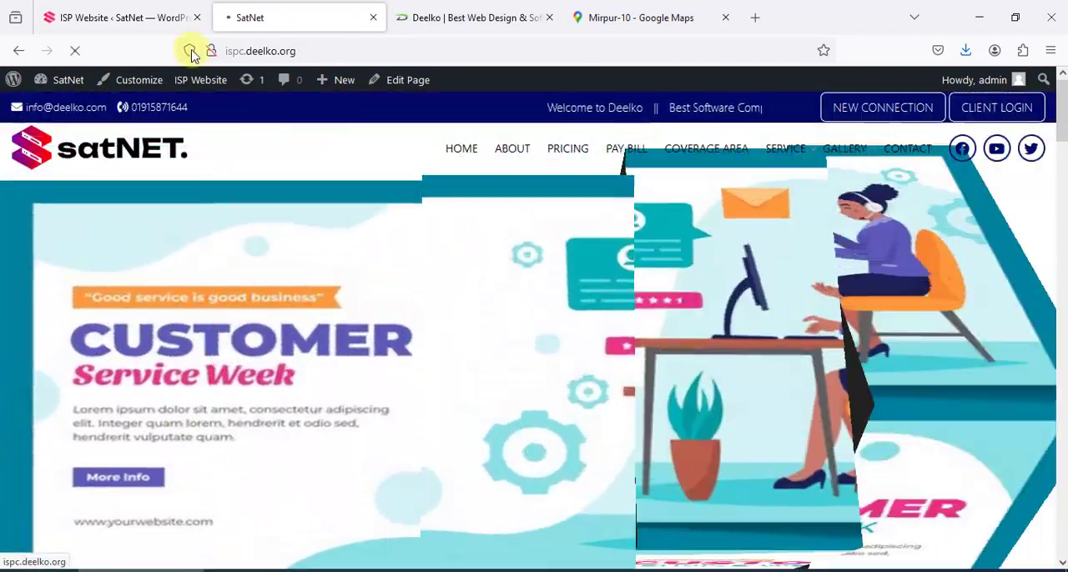
click(121, 17)
scroll(362, 309, up, 3)
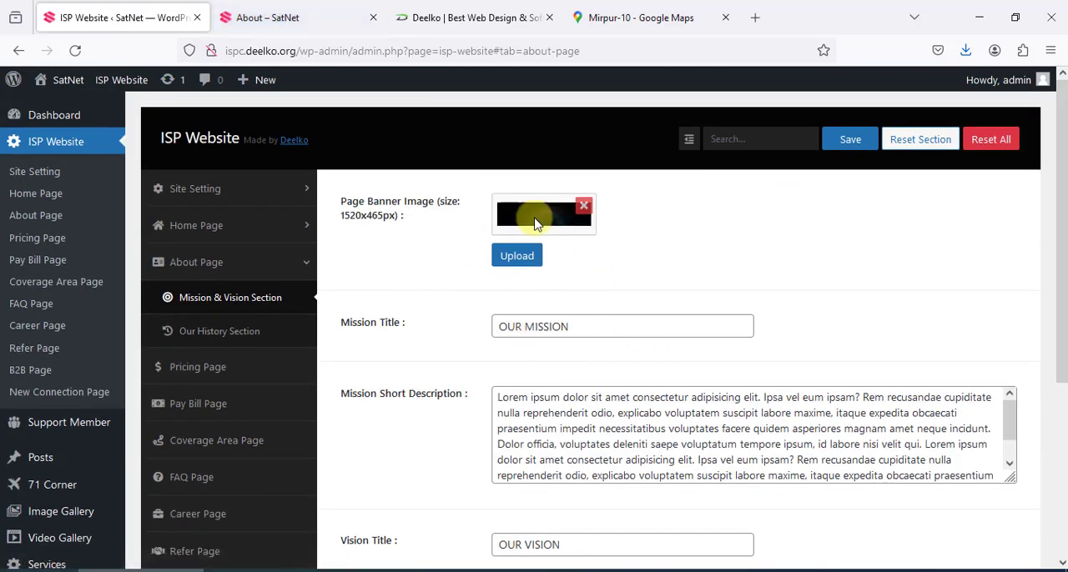
Compare the live About page's banner and mission content with the banner, title and description fields in the Mission & Vision Section
click(305, 21)
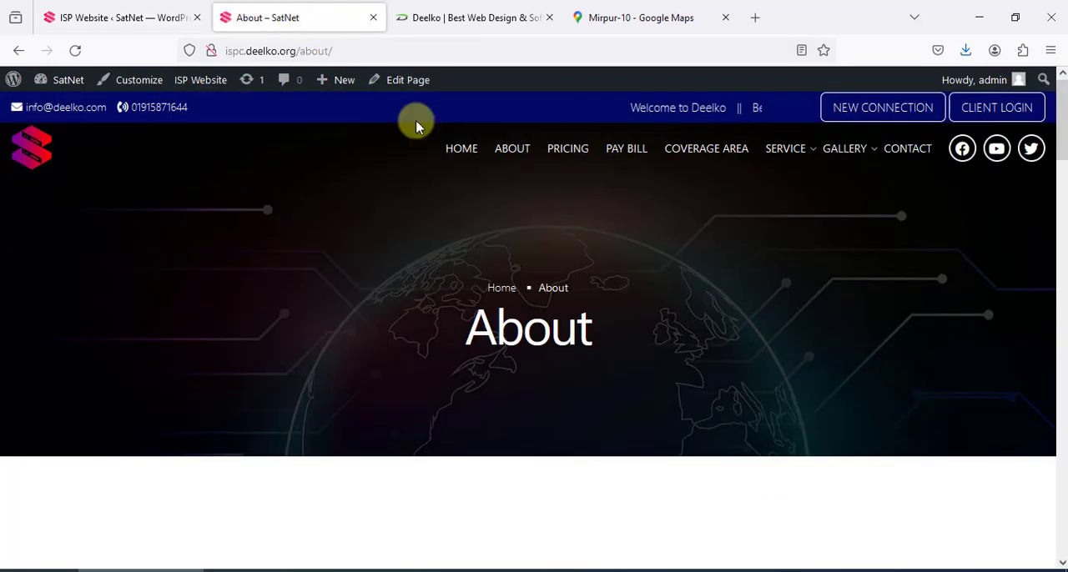
click(121, 19)
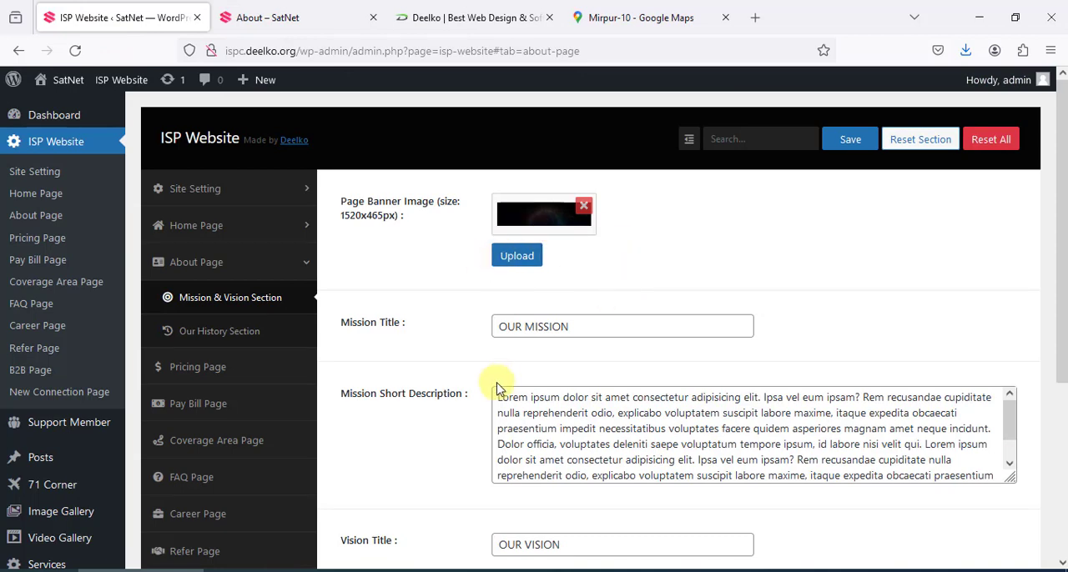
click(286, 17)
scroll(320, 341, down, 5)
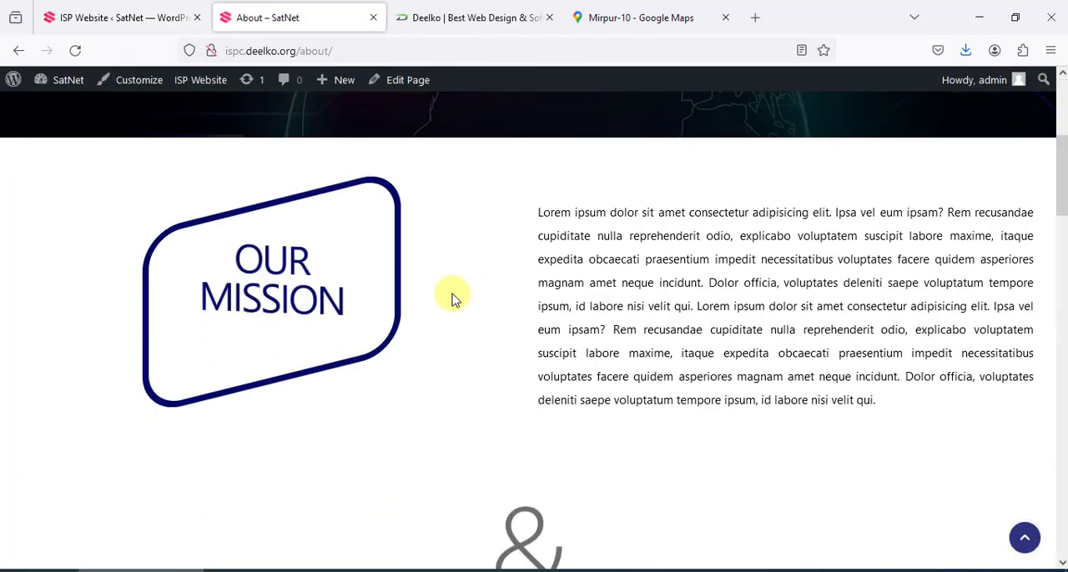
click(121, 18)
scroll(500, 334, down, 4)
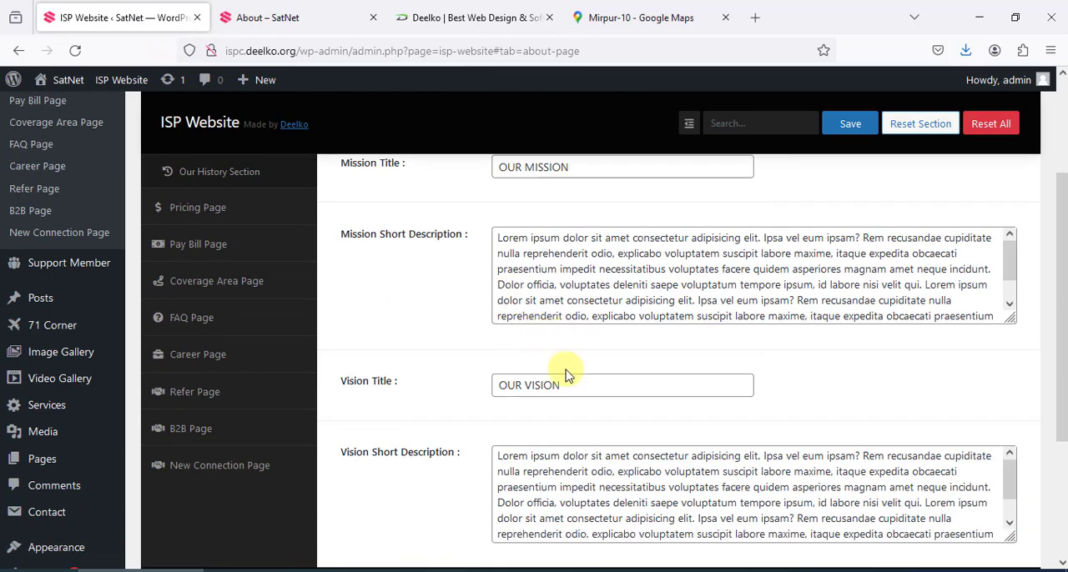
scroll(665, 369, up, 2)
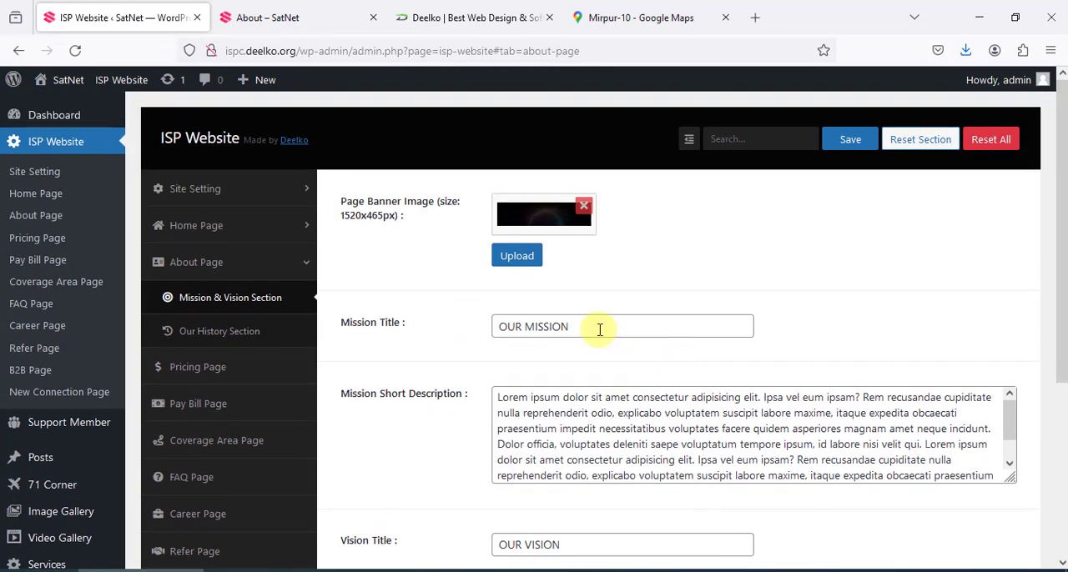
drag(599, 330, 485, 323)
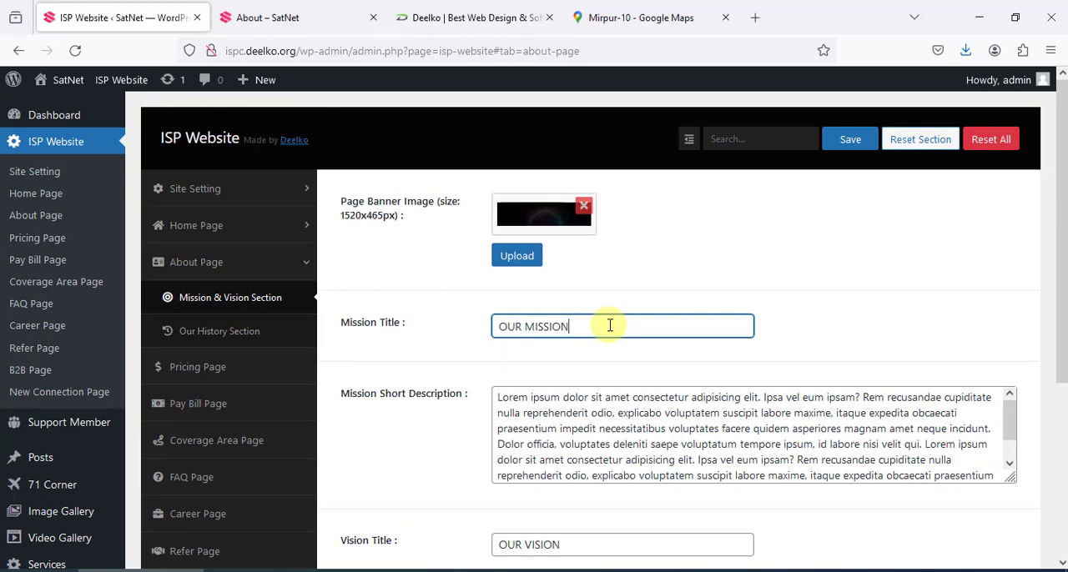
Compare the live About page's mission and vision blocks with the Vision Title and Vision Short Description fields in the settings
click(850, 139)
click(305, 18)
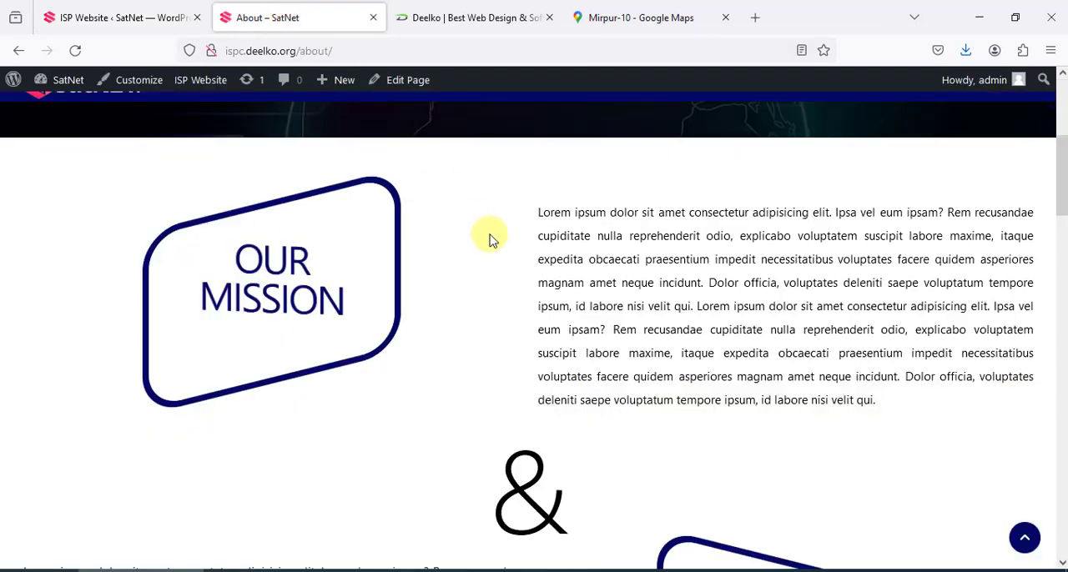
scroll(236, 178, down, 2)
scroll(705, 341, down, 2)
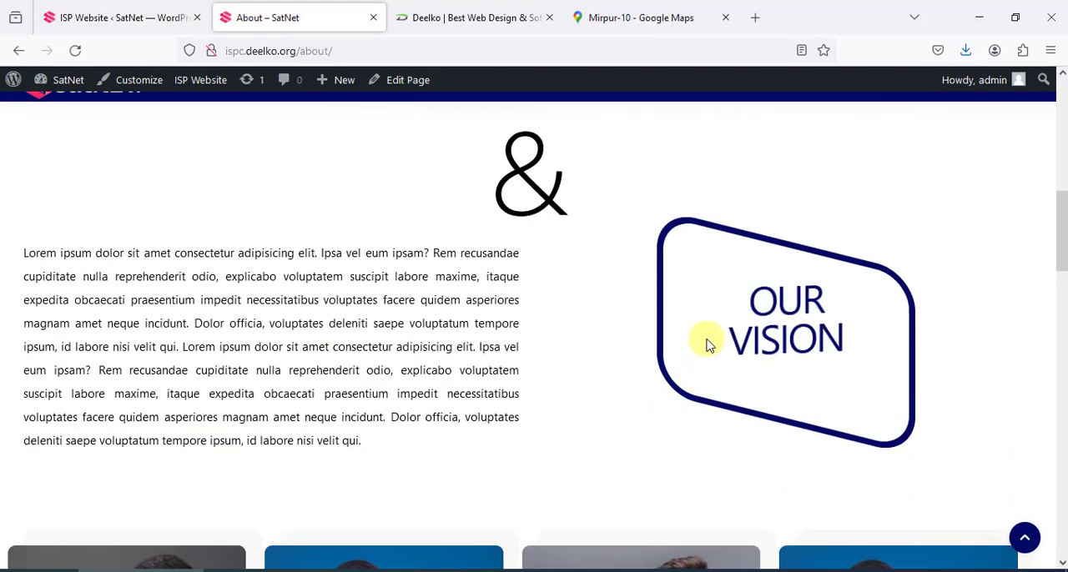
click(94, 10)
scroll(449, 289, down, 4)
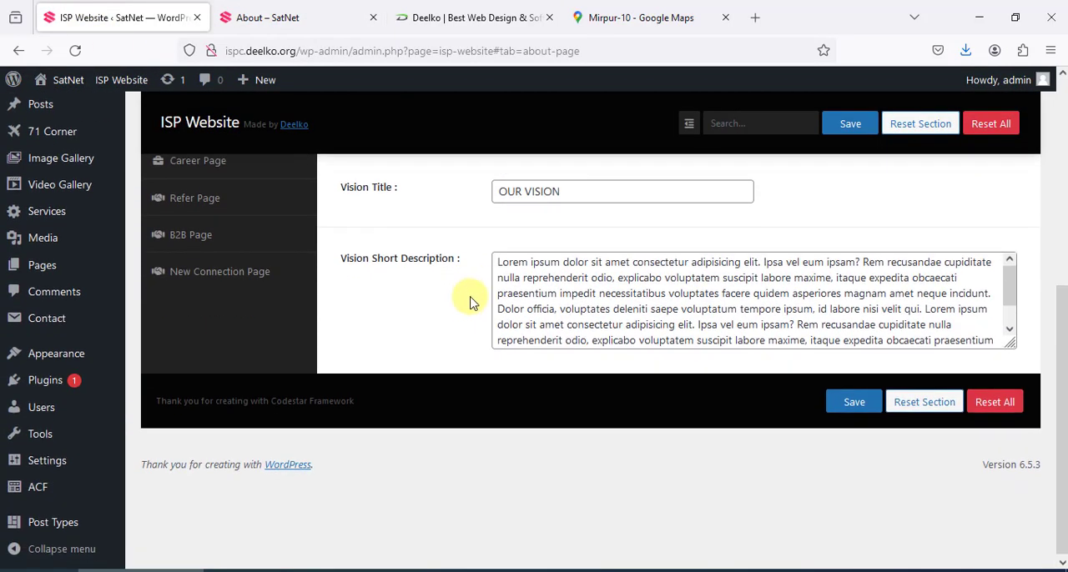
scroll(470, 298, up, 1)
scroll(550, 324, up, 4)
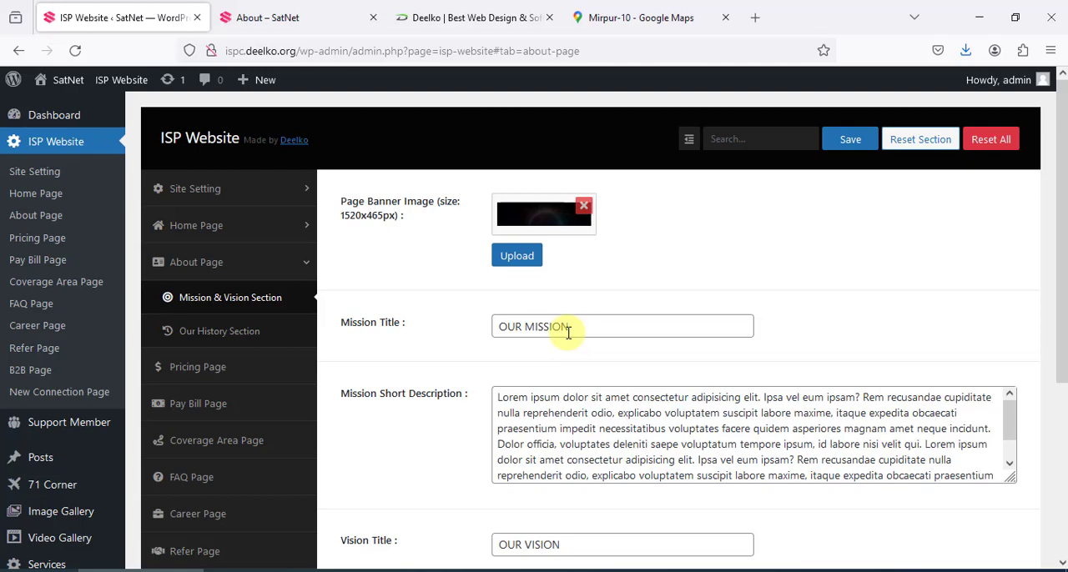
Open the Our History Section settings and compare the titles and Business Achievement History Group with the live About page's history timeline
click(225, 331)
click(425, 18)
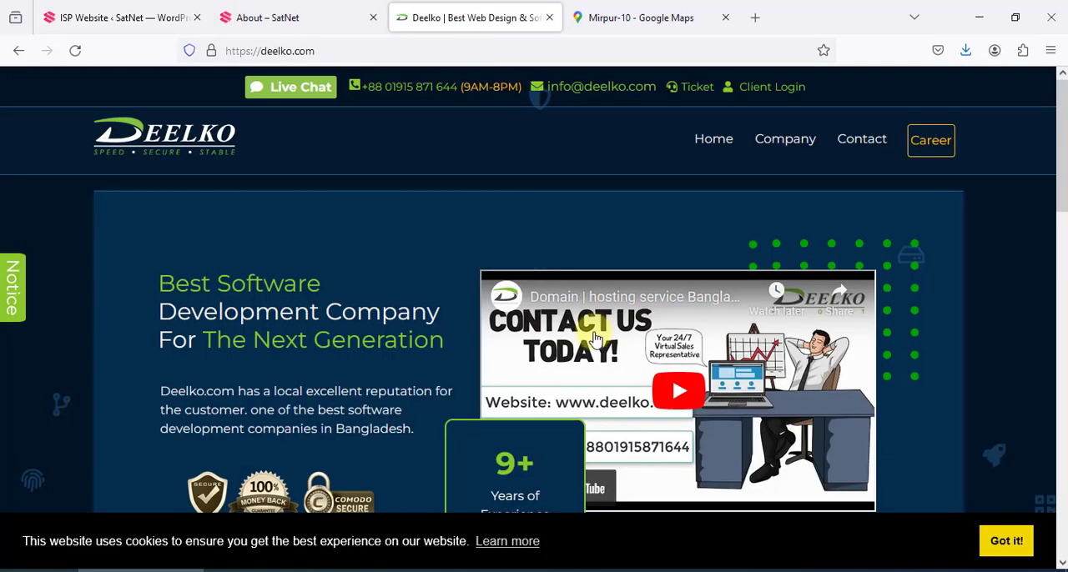
click(322, 18)
scroll(562, 393, down, 10)
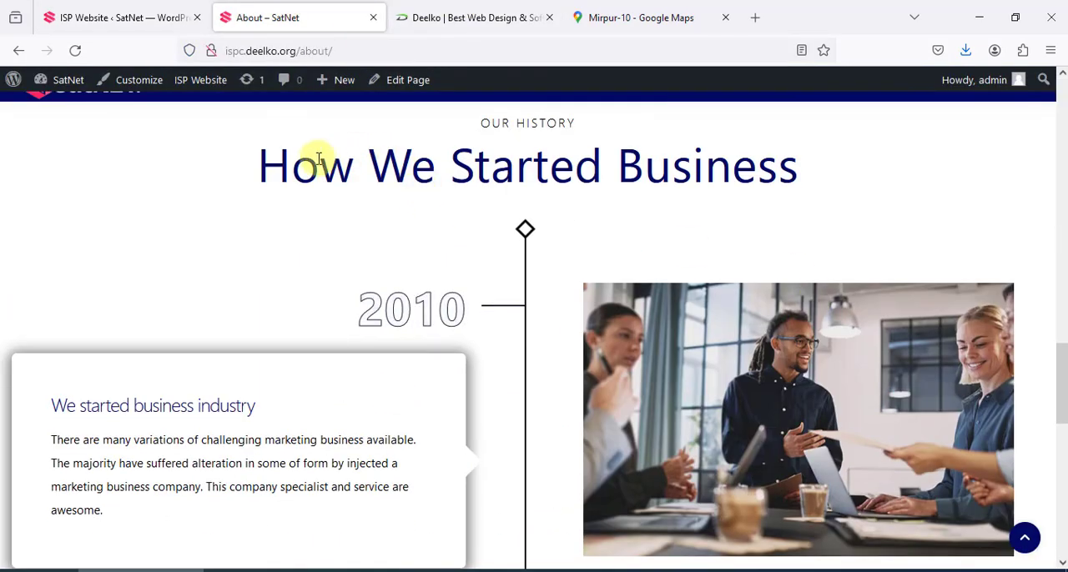
drag(292, 162, 828, 173)
scroll(642, 354, down, 5)
scroll(584, 295, up, 4)
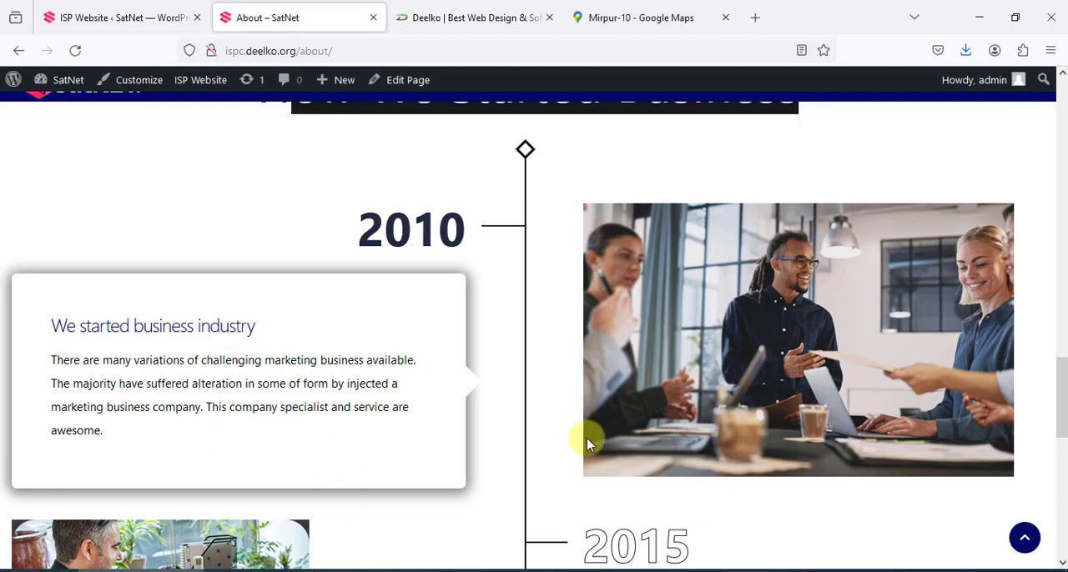
click(156, 15)
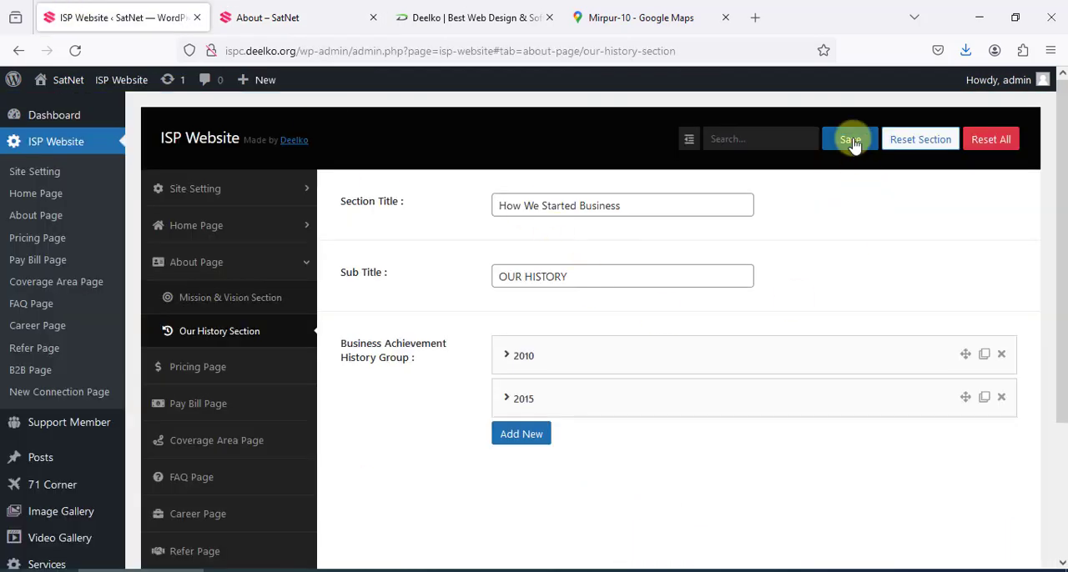
click(310, 10)
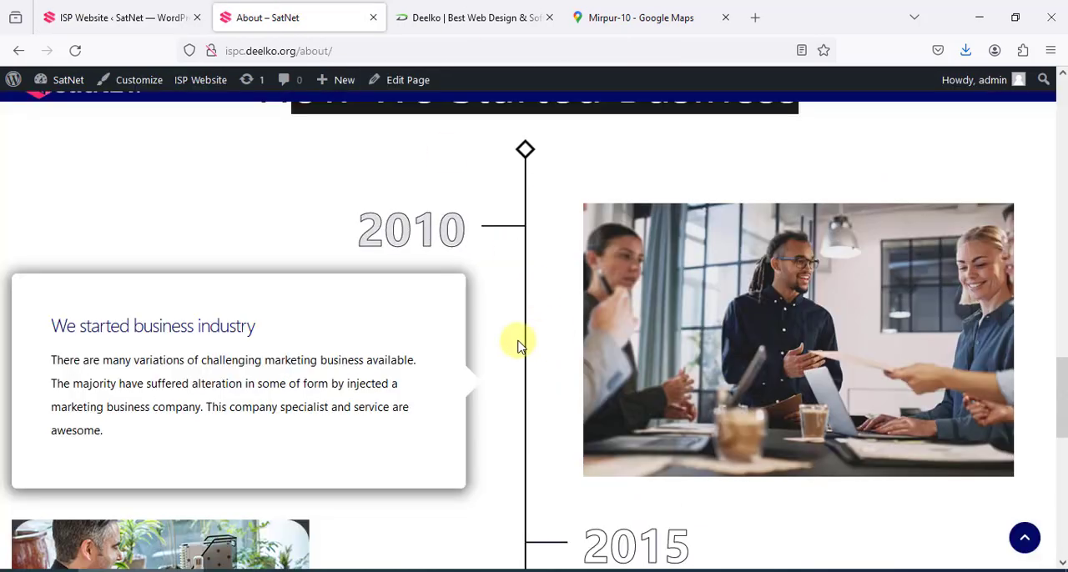
click(96, 22)
Open the Pricing Page settings and examine the banner image, section title, subtitle and BTRC link fields
scroll(227, 355, down, 4)
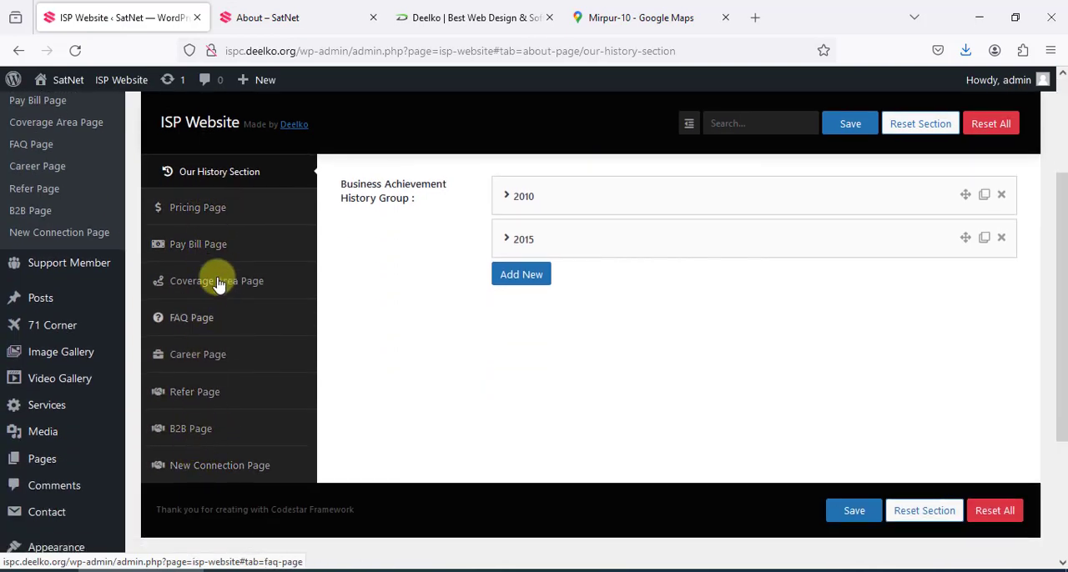
scroll(224, 230, up, 1)
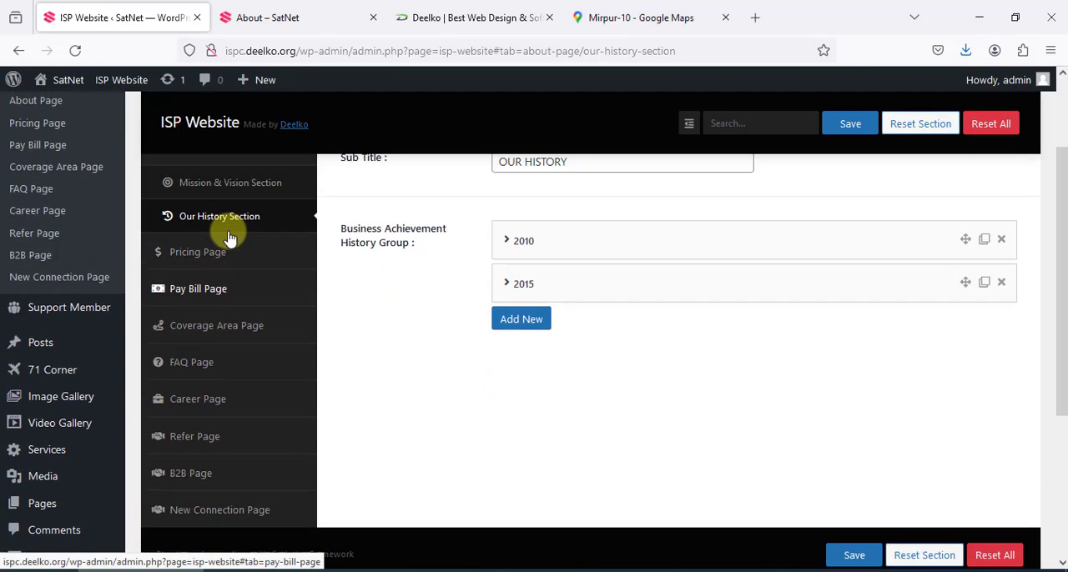
click(197, 292)
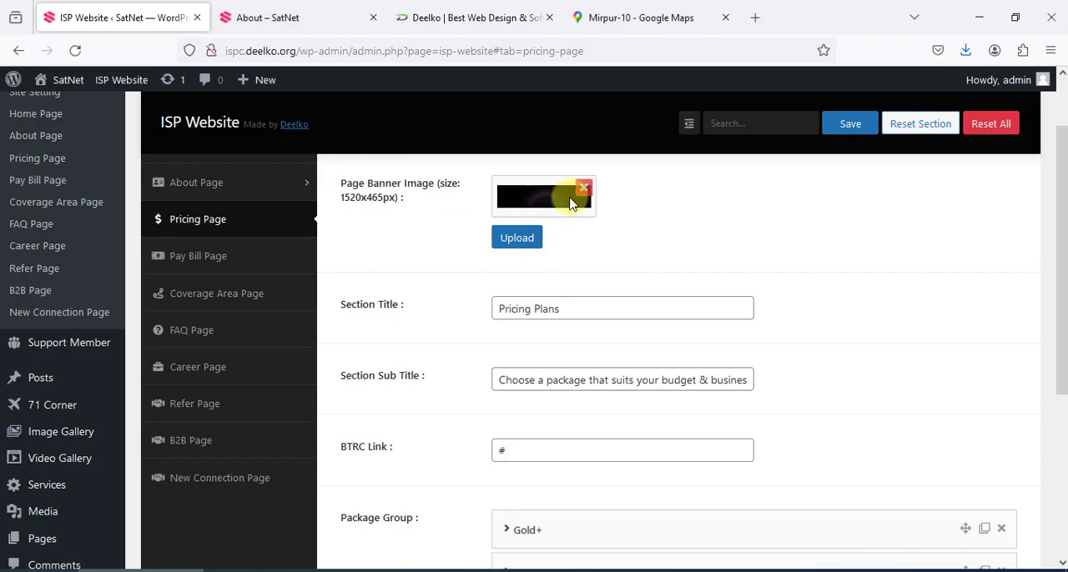
scroll(486, 239, down, 1)
drag(596, 234, 510, 233)
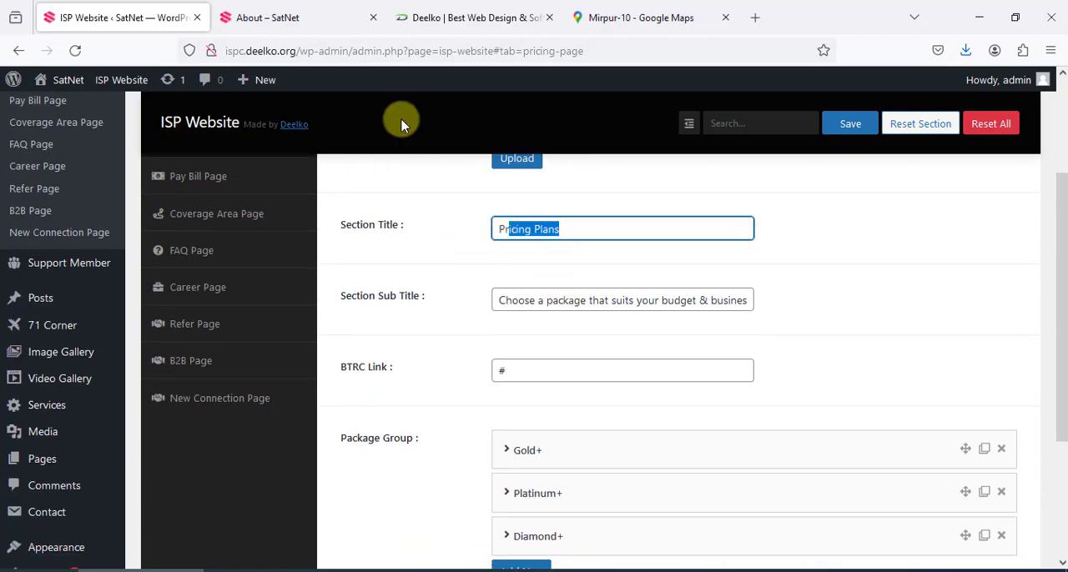
Load the live Pricing page from the site's navigation and examine its banner and Pricing Plans heading
click(305, 18)
scroll(547, 254, up, 1)
scroll(546, 259, up, 15)
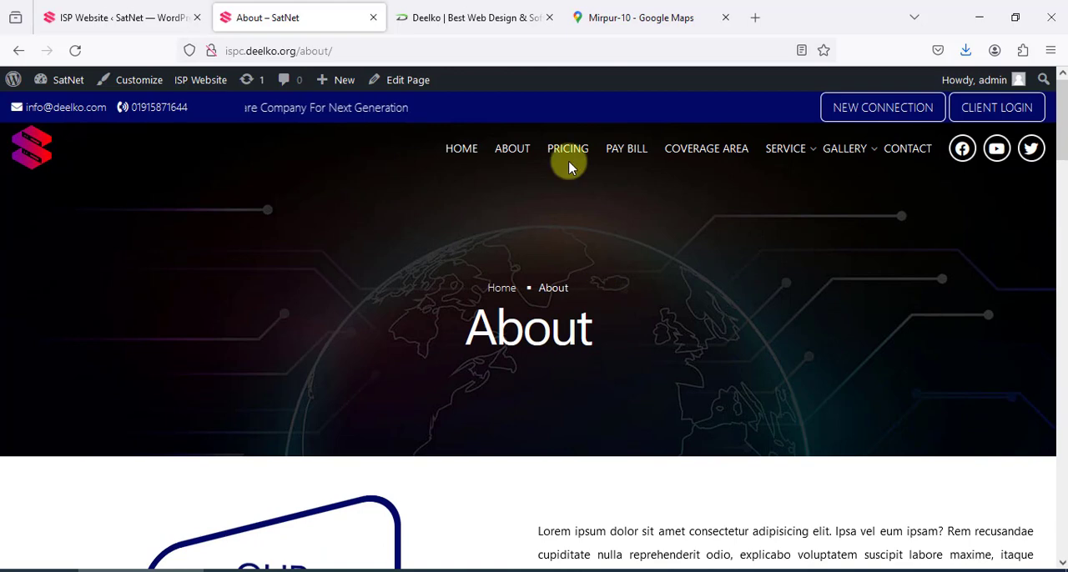
click(569, 160)
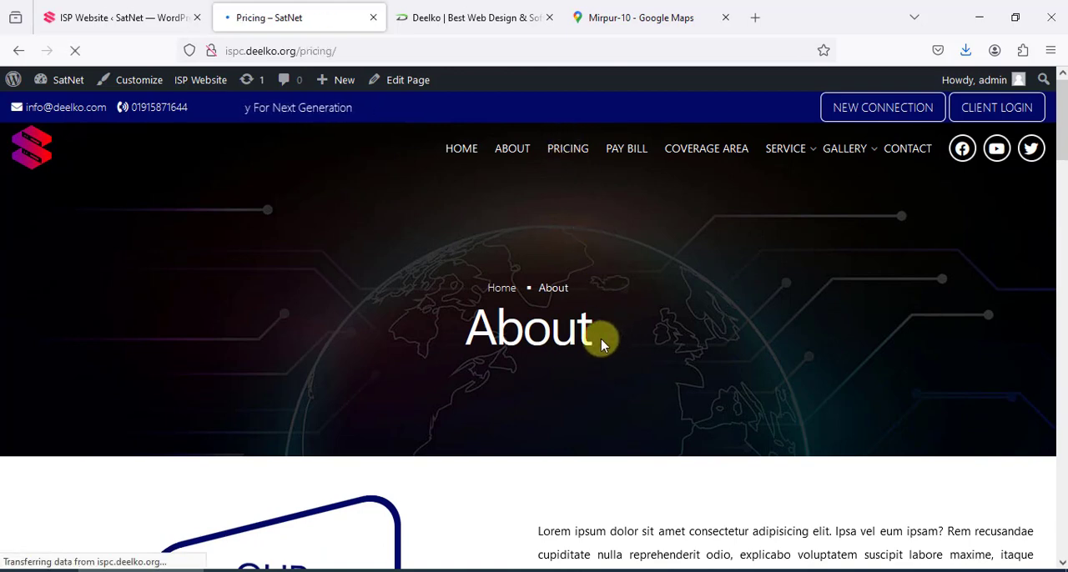
scroll(507, 410, down, 3)
drag(464, 346, 720, 358)
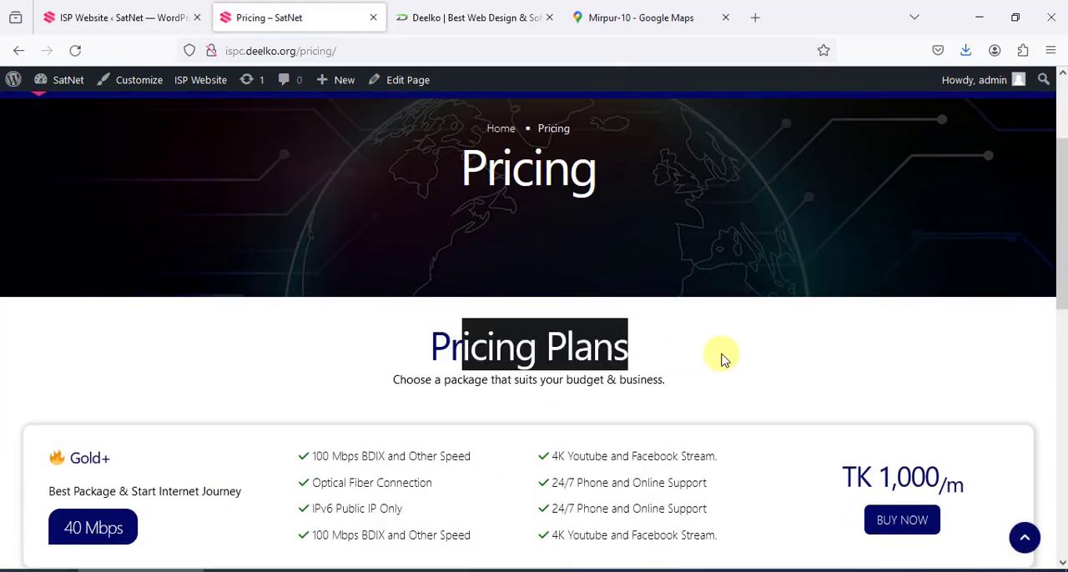
Compare the Package Group entries in the Pricing Page settings with the packages listed on the live Pricing page
click(142, 7)
scroll(582, 396, down, 3)
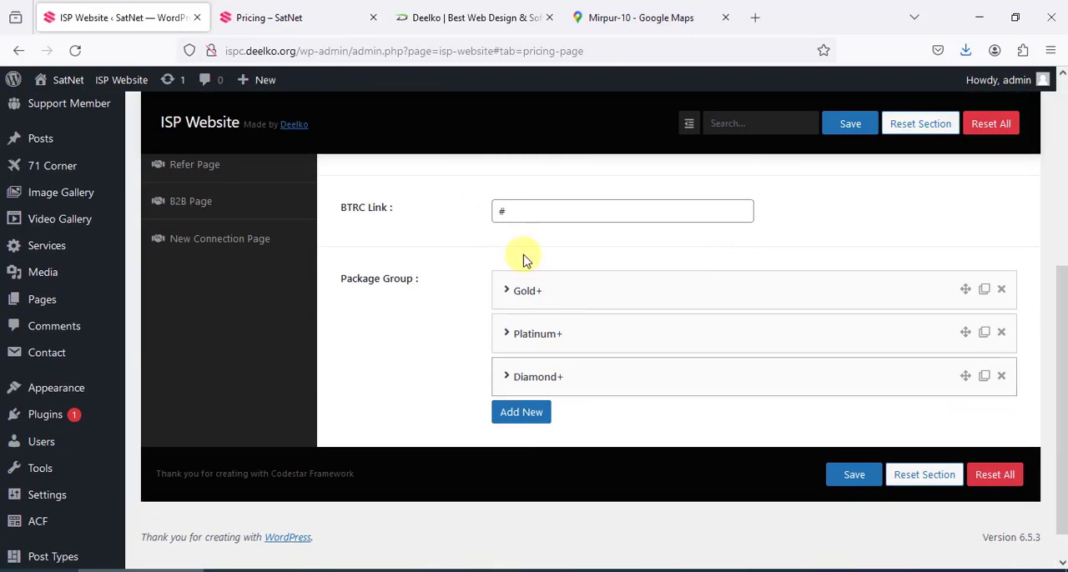
triple_click(385, 282)
click(300, 18)
scroll(508, 260, down, 5)
scroll(511, 263, up, 3)
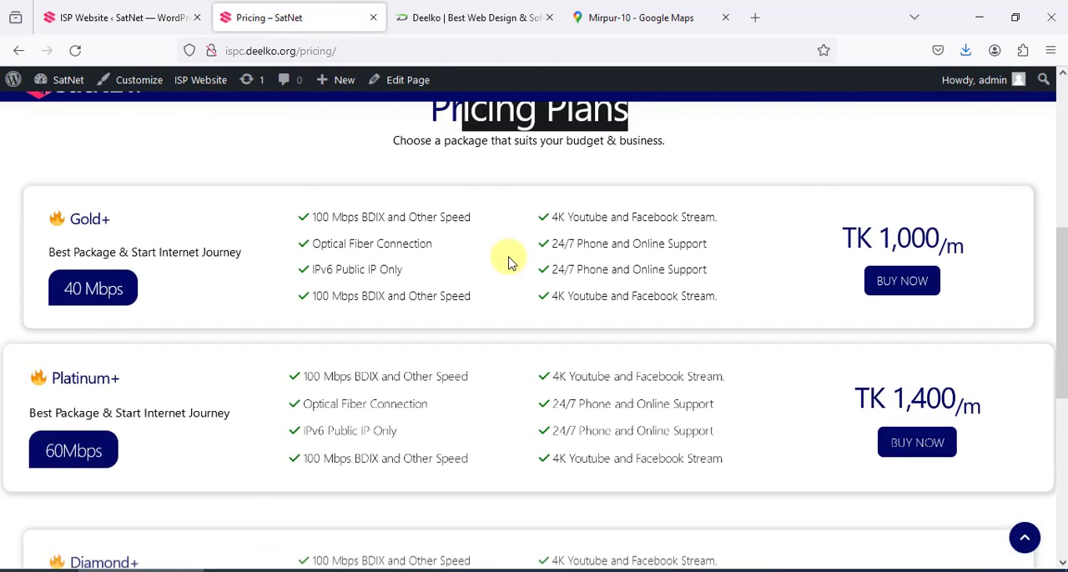
scroll(511, 262, down, 2)
click(191, 10)
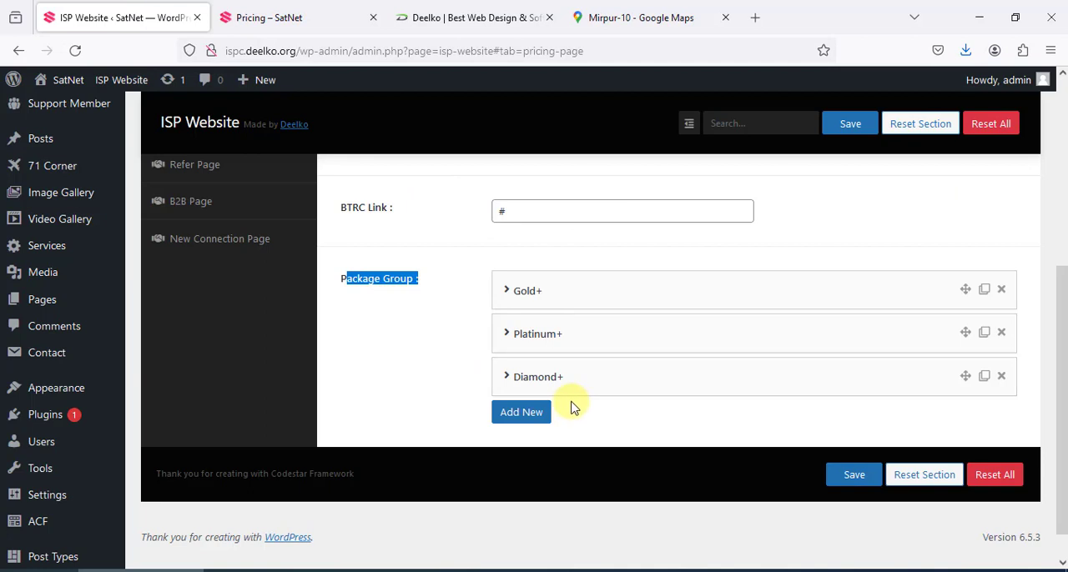
Expand the Gold+ package in the Package Group and compare its fields with the Gold+ package on the live Pricing page
click(429, 403)
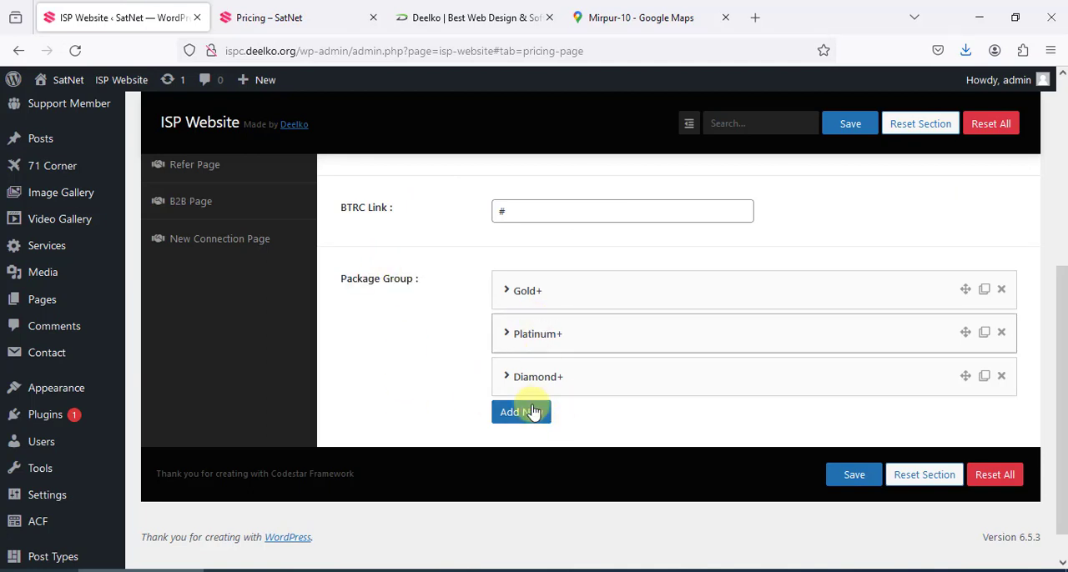
click(707, 302)
scroll(711, 305, down, 2)
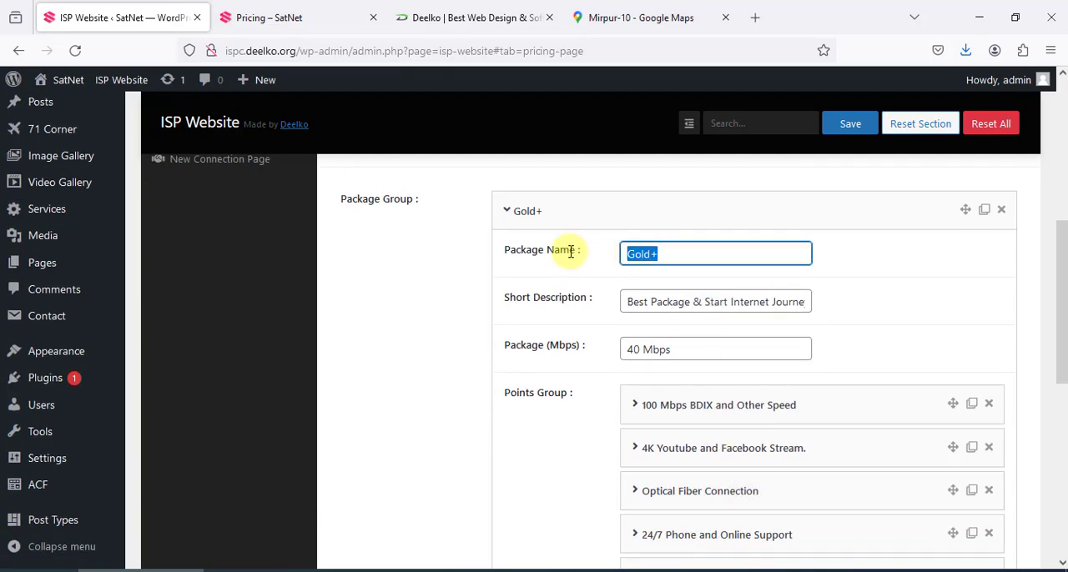
key(ctrl+Tab)
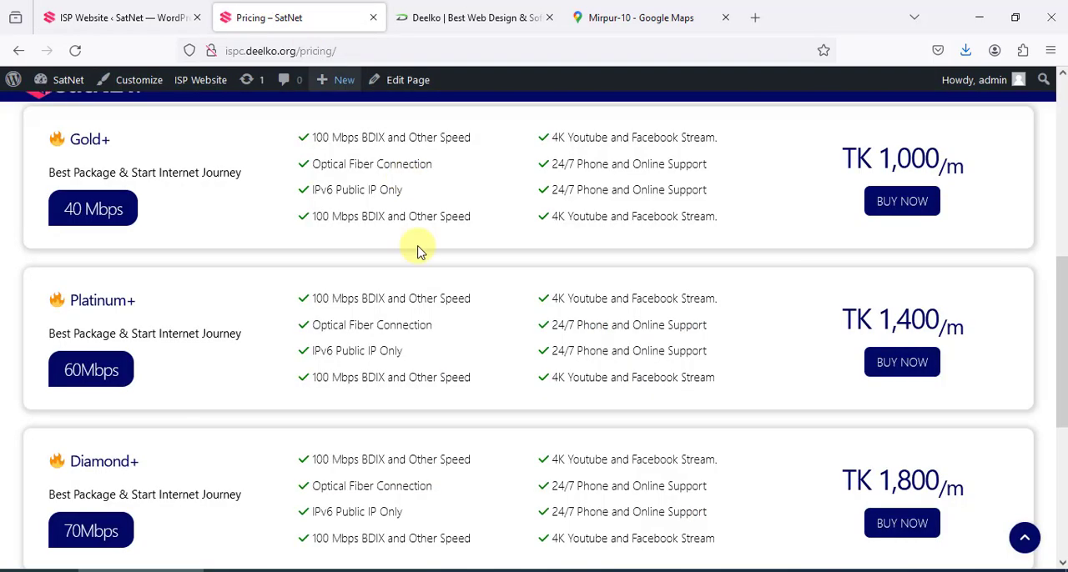
scroll(238, 274, up, 2)
click(100, 25)
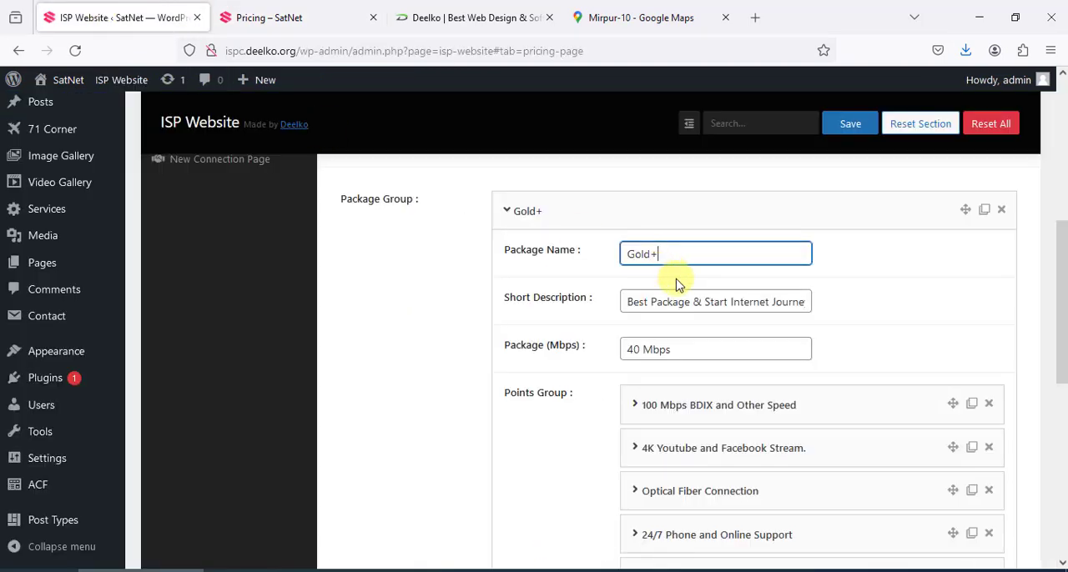
Examine the Gold+ package's speed, Points Group entries and monthly price fields
scroll(680, 296, down, 1)
click(649, 271)
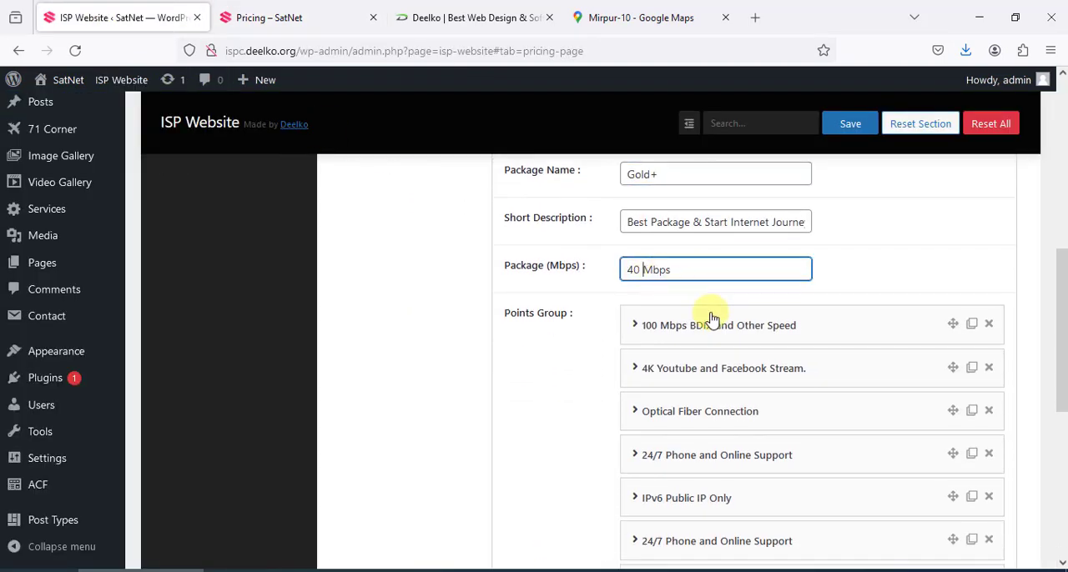
scroll(713, 321, down, 1)
scroll(626, 251, up, 1)
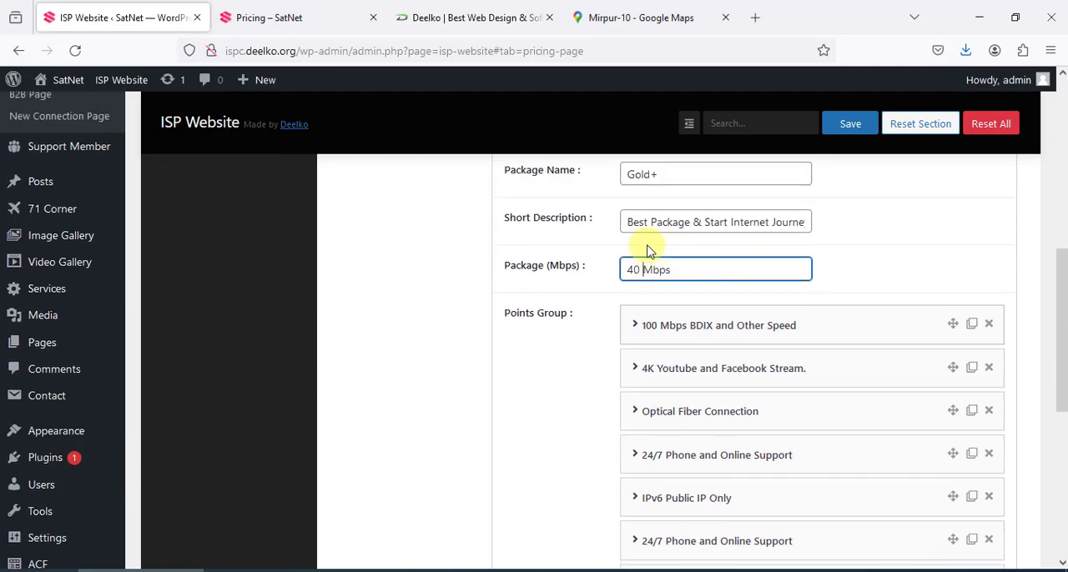
scroll(806, 351, down, 3)
scroll(801, 371, up, 2)
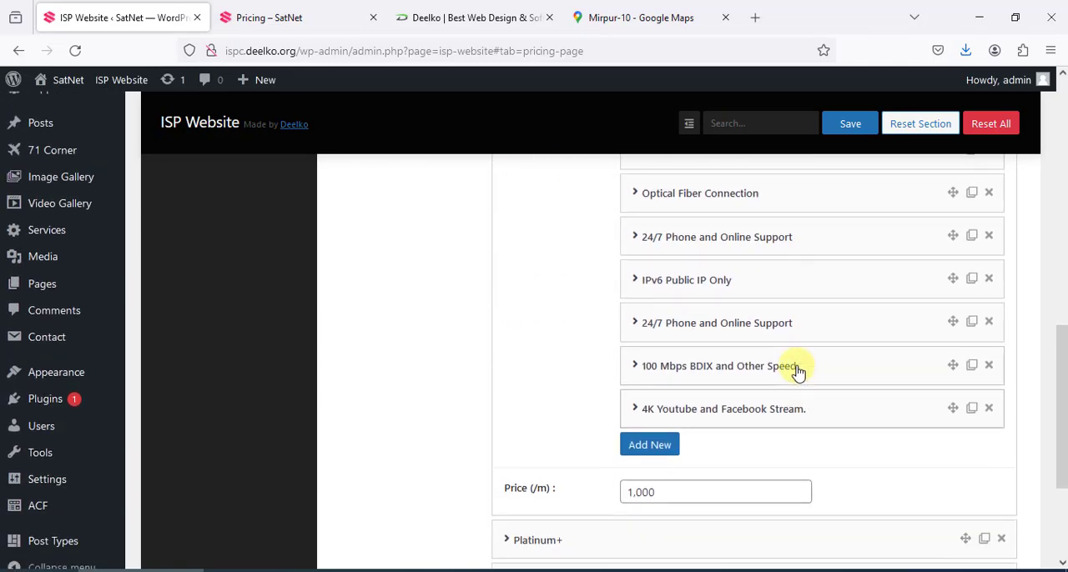
scroll(782, 389, down, 1)
scroll(845, 415, down, 1)
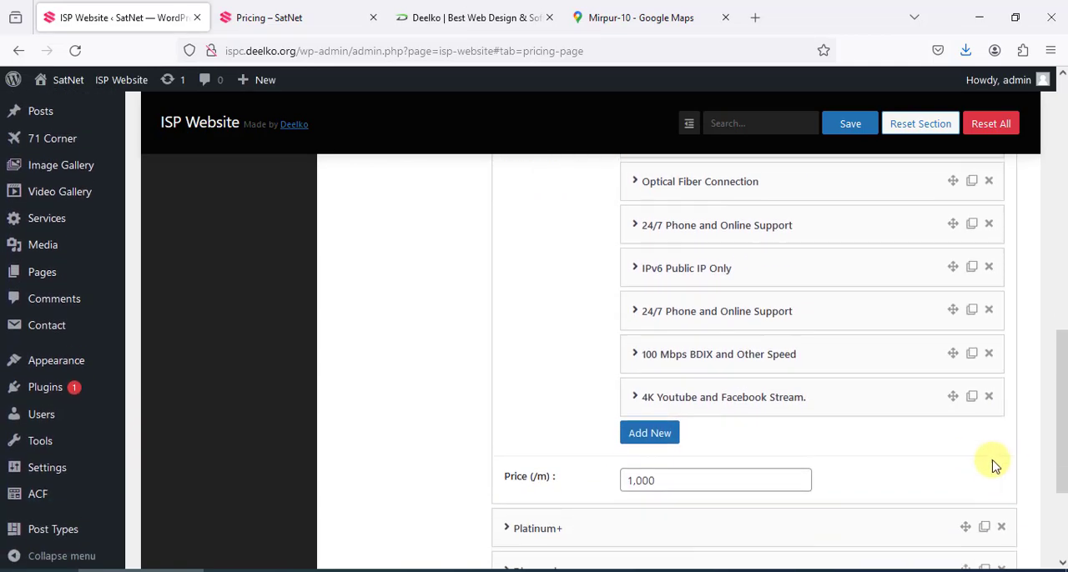
Delete the last "4K Youtube and Facebook Stream." point from the Gold+ package, and discard the change by reloading the settings page
click(989, 389)
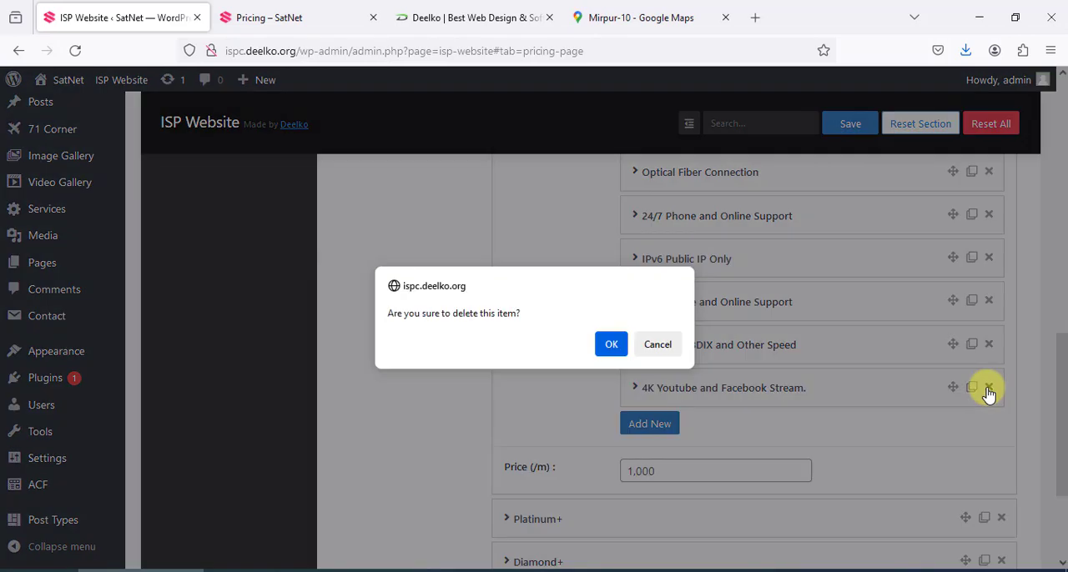
click(610, 345)
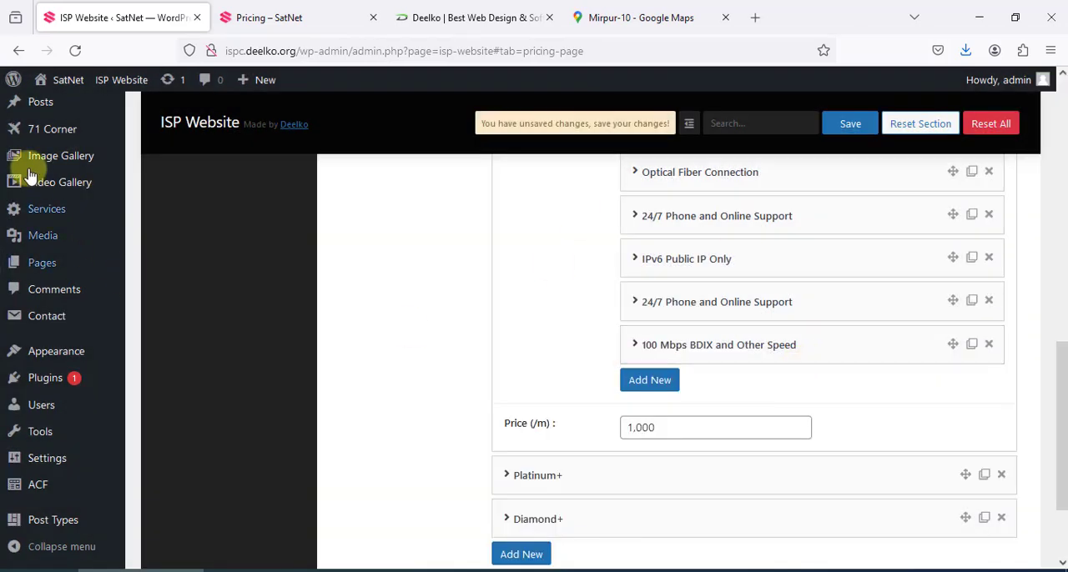
click(73, 54)
click(568, 352)
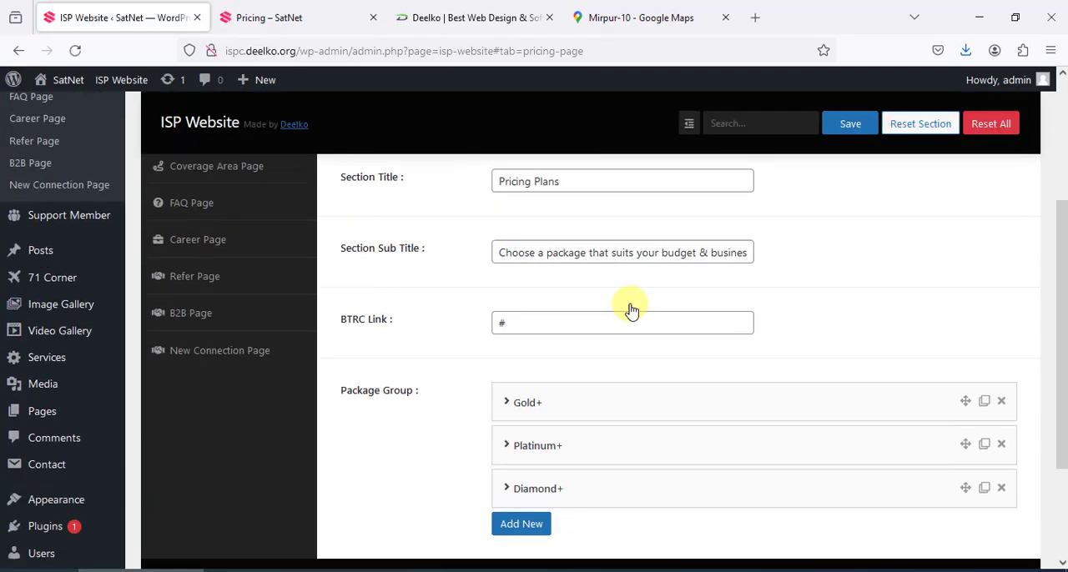
Add an empty package to the Package Group and look over its Package Name and Short Description fields
click(512, 402)
scroll(775, 410, down, 2)
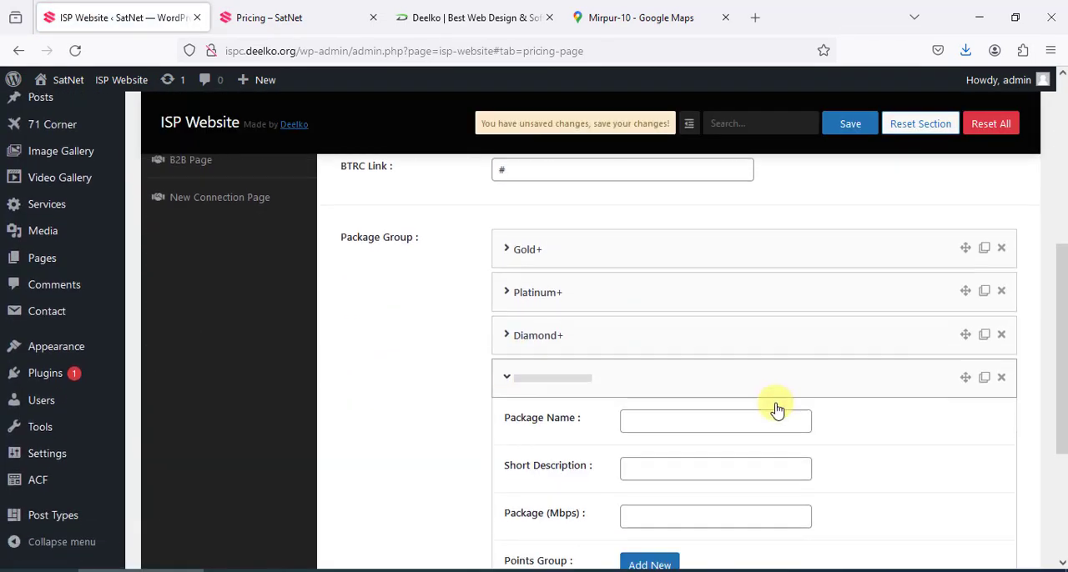
click(687, 288)
click(663, 342)
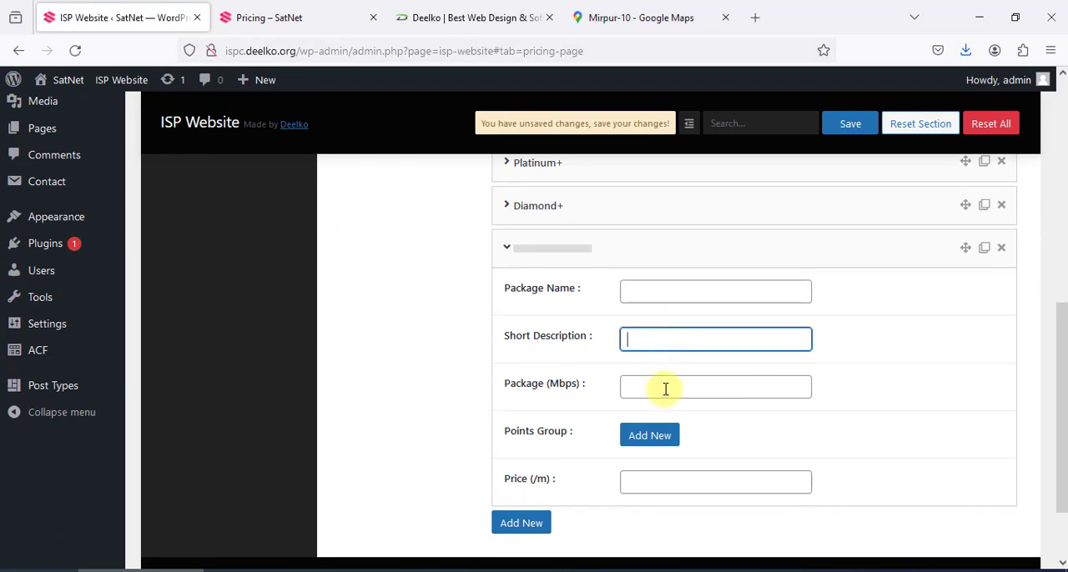
Check the package layout on the live Pricing page, and add an empty point to the new package's Points Group
click(303, 14)
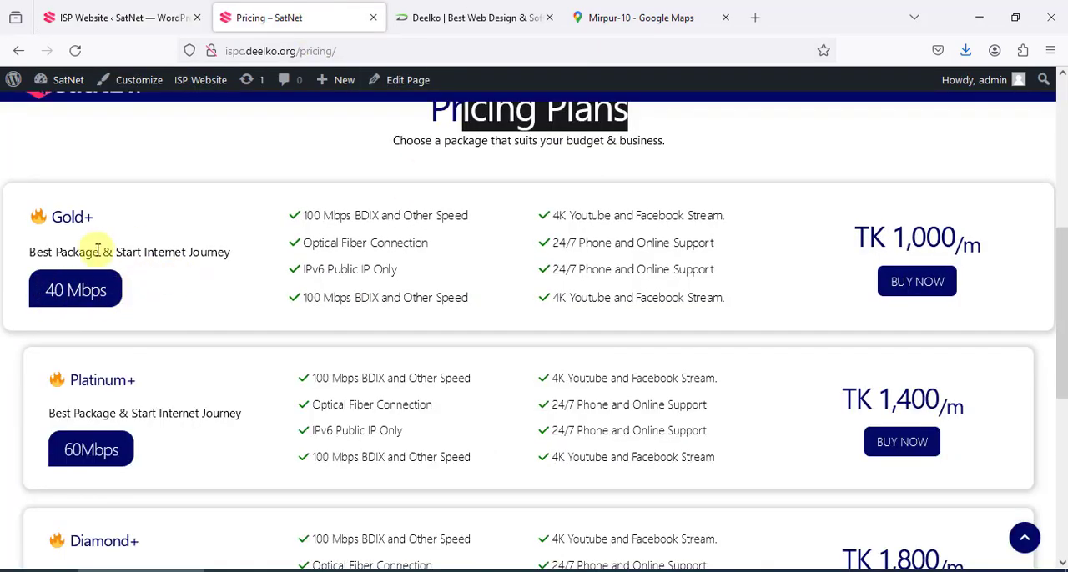
key(ctrl+shift+Tab)
scroll(672, 394, down, 2)
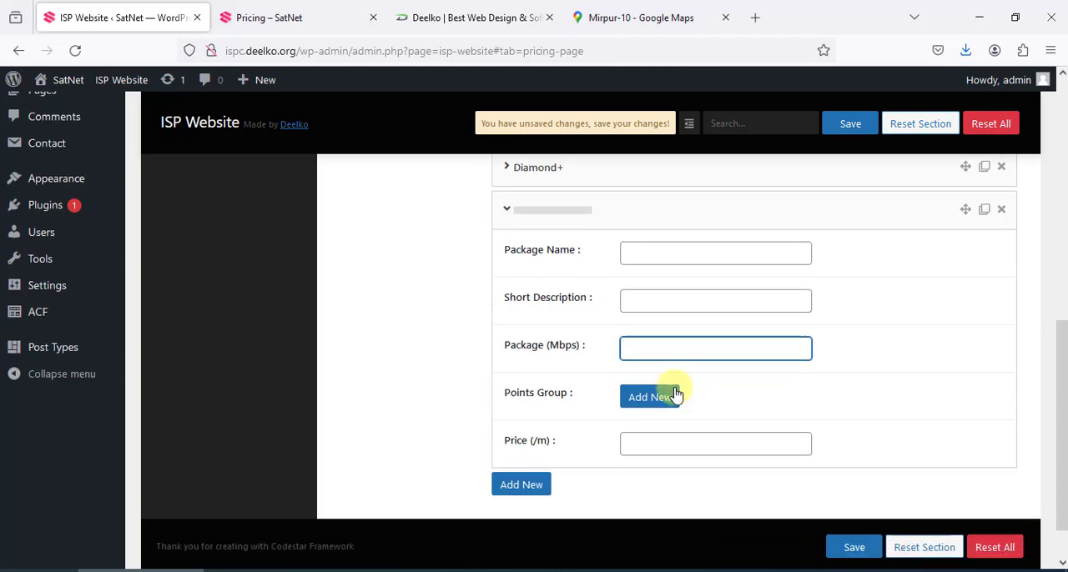
click(644, 360)
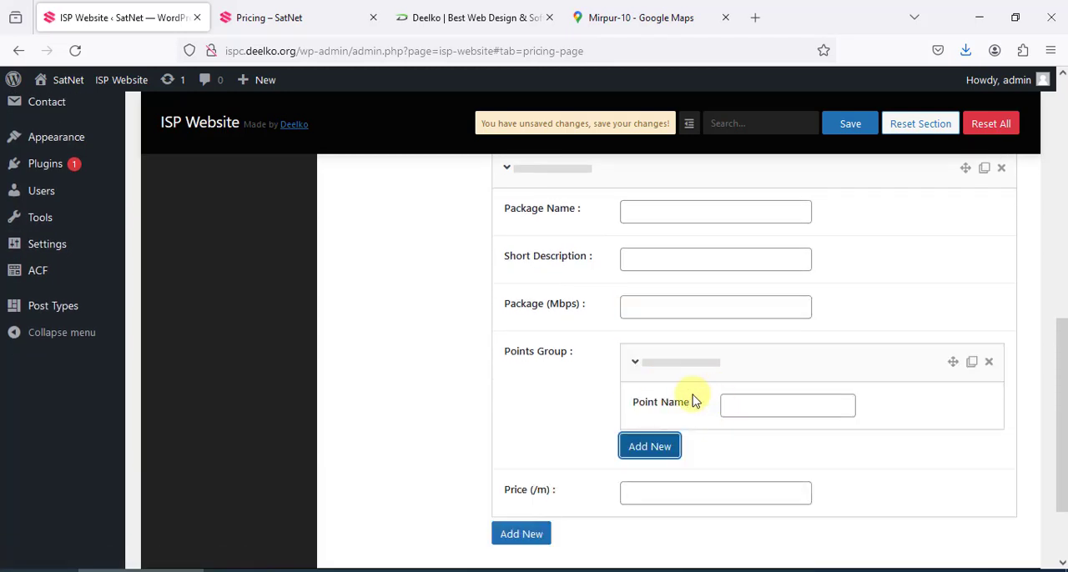
Compare the new package's empty fields, including Price (/m), with the package cards on the live Pricing page
click(288, 13)
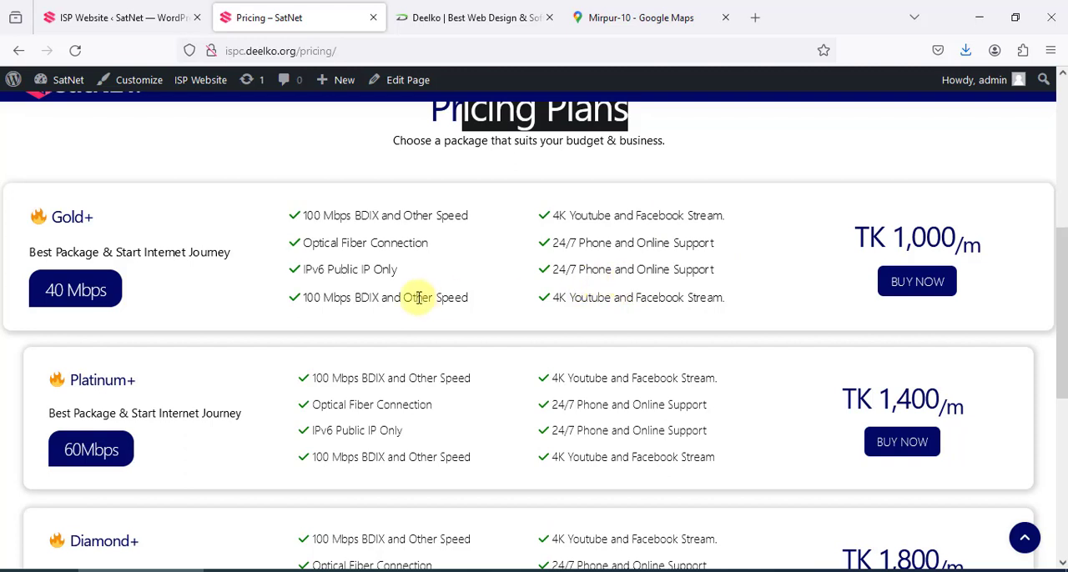
click(138, 18)
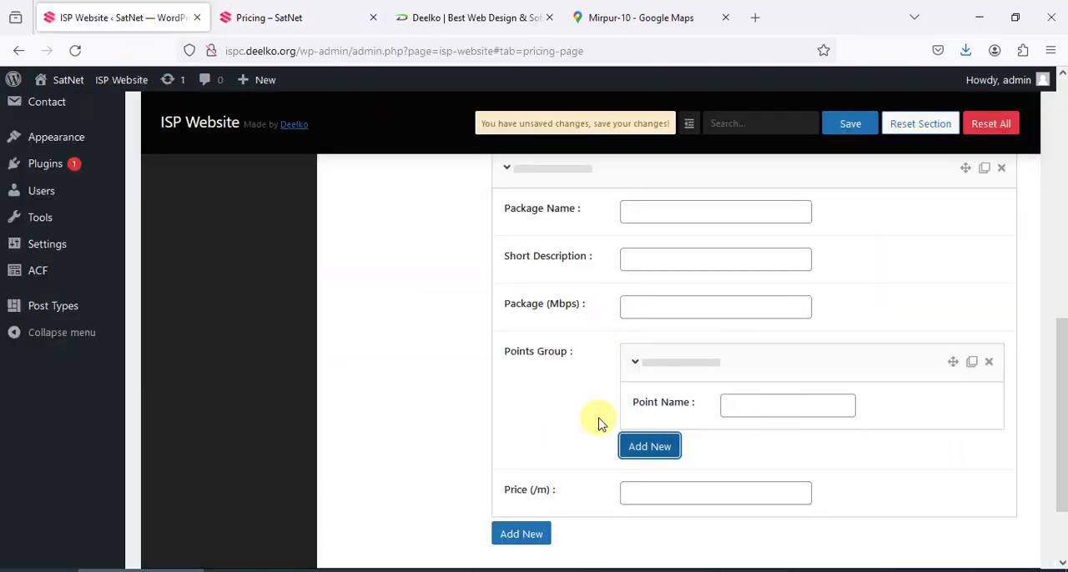
scroll(626, 455, down, 3)
click(684, 389)
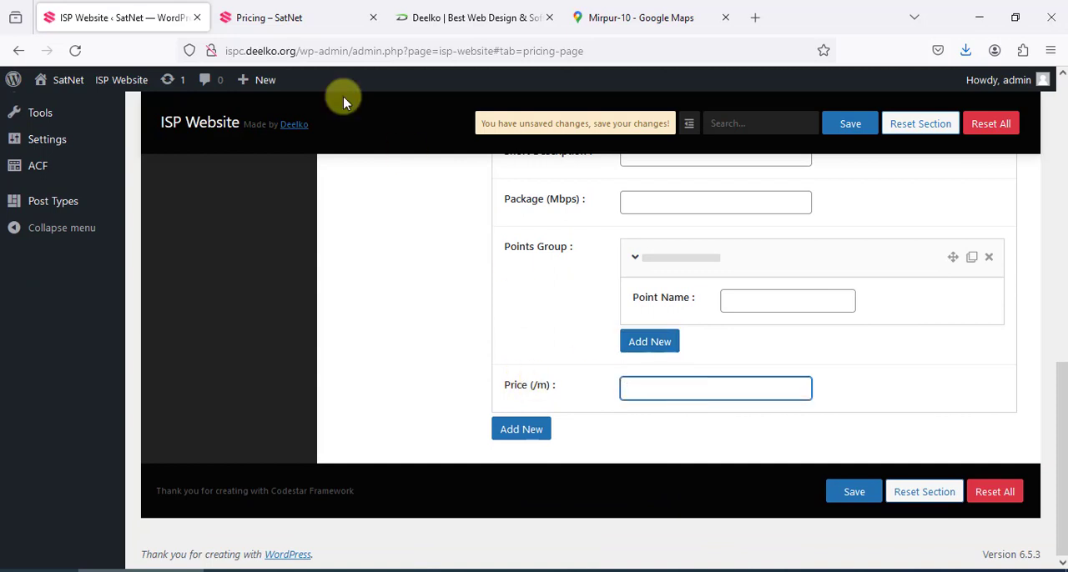
click(296, 18)
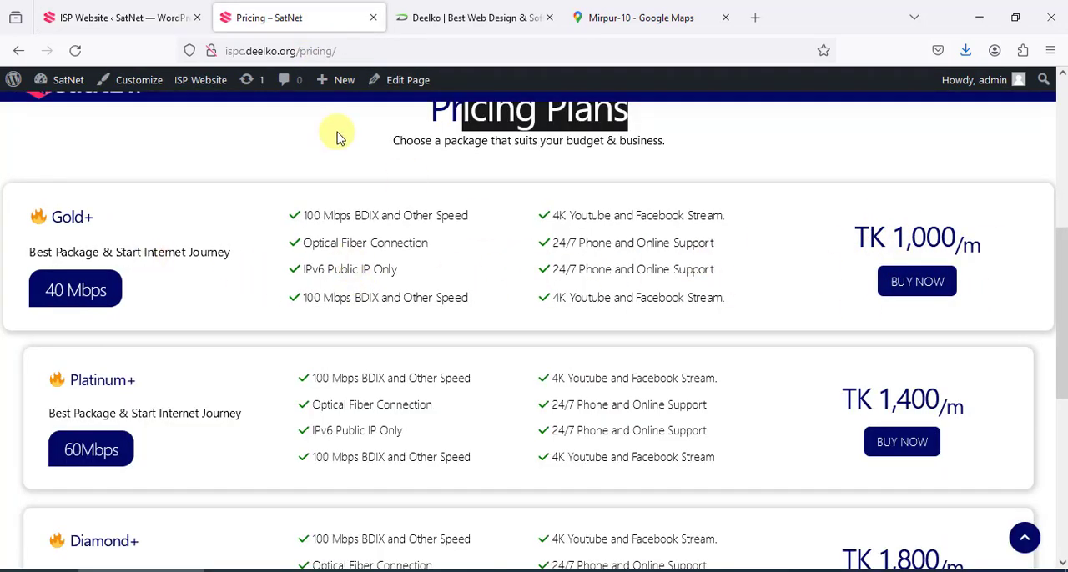
click(133, 17)
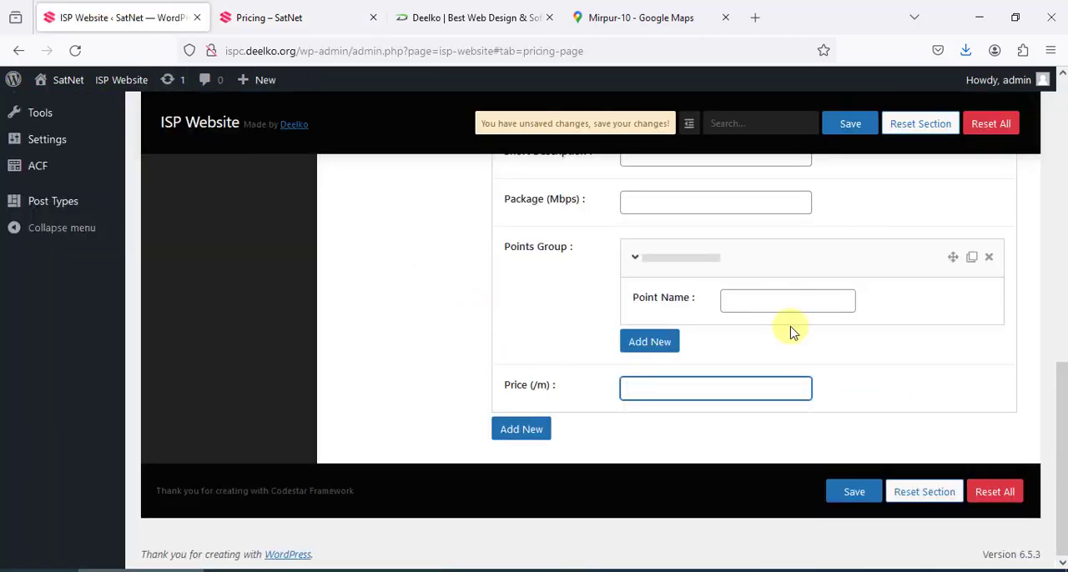
click(258, 12)
scroll(433, 347, down, 5)
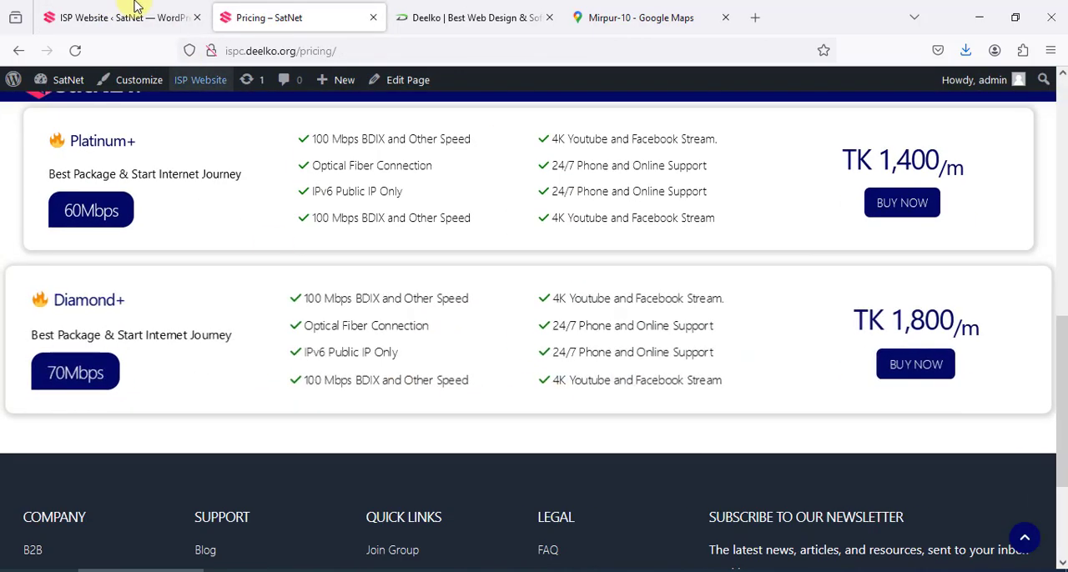
click(109, 8)
Open the Pay Bill Page settings, and open the matching Pay Bill page on the live site
scroll(367, 292, up, 15)
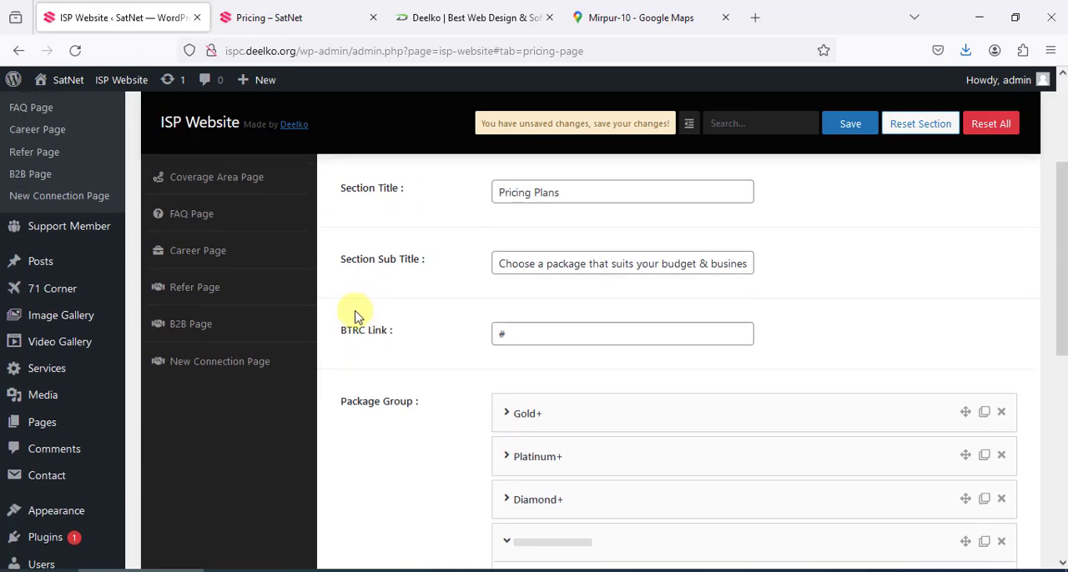
click(214, 311)
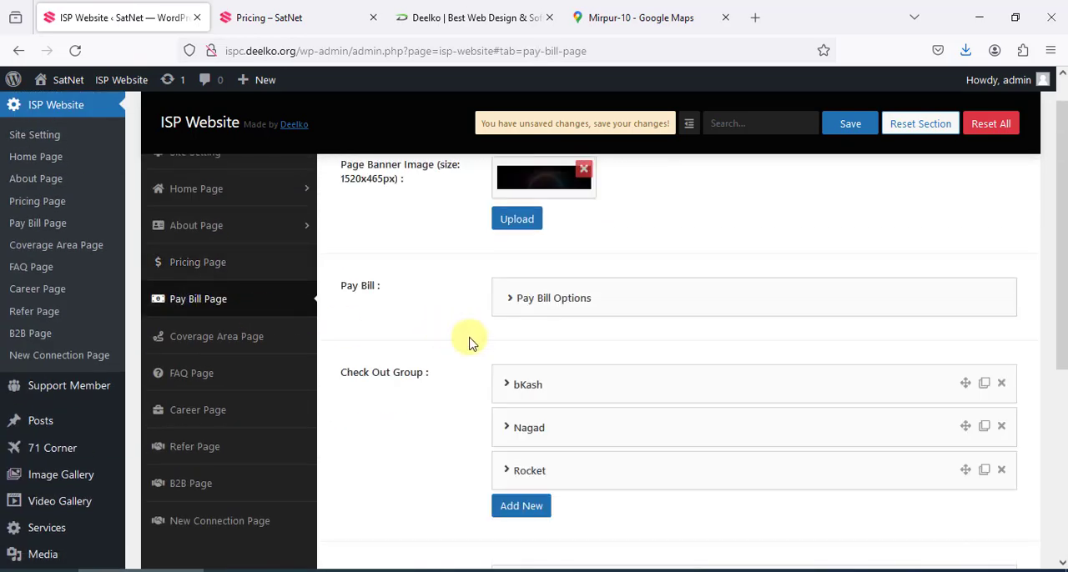
scroll(493, 339, up, 1)
click(271, 12)
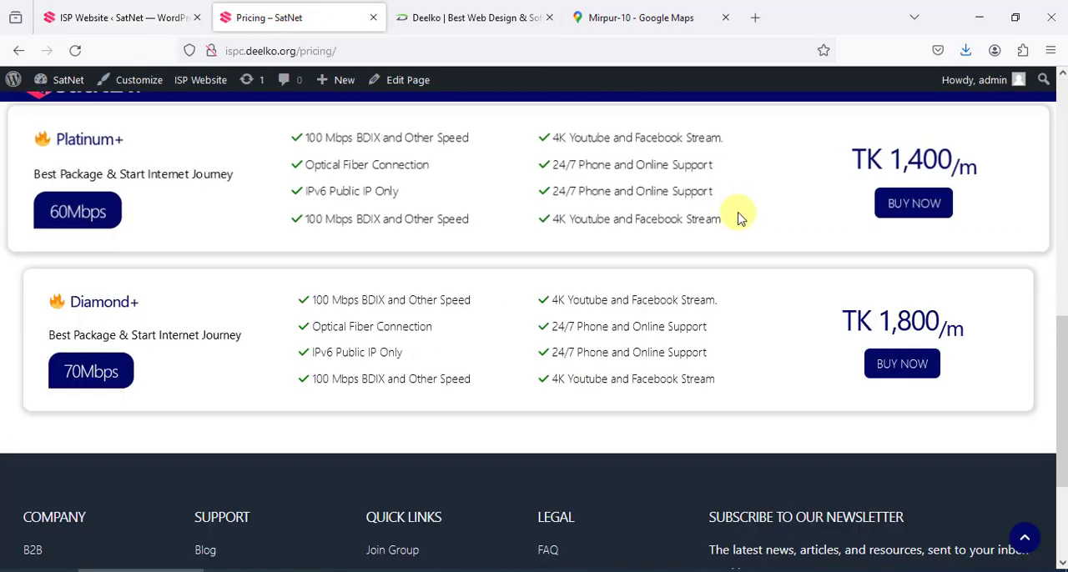
scroll(742, 225, up, 8)
click(622, 152)
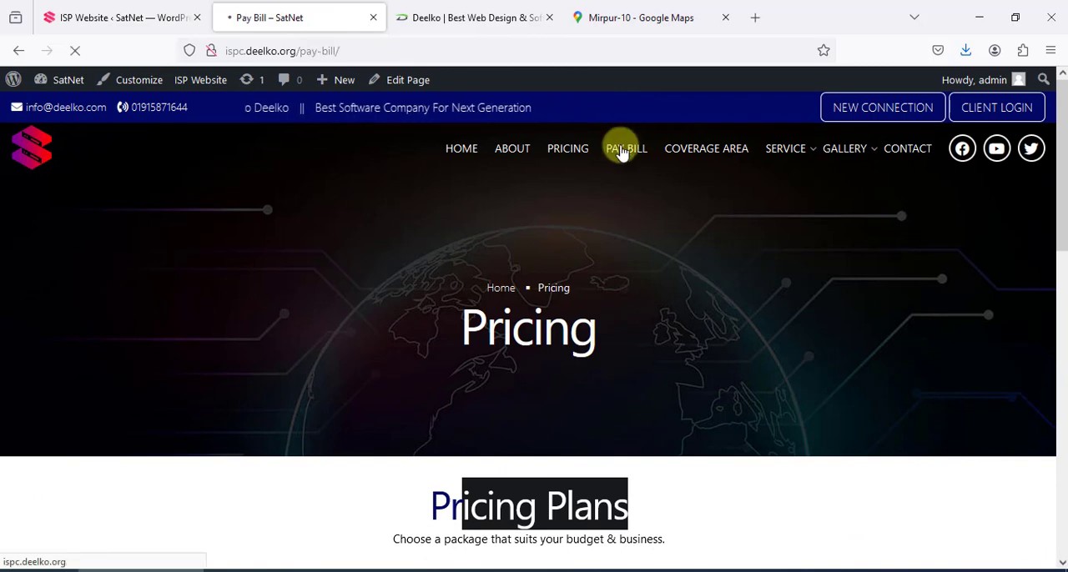
scroll(622, 154, down, 1)
scroll(622, 154, down, 3)
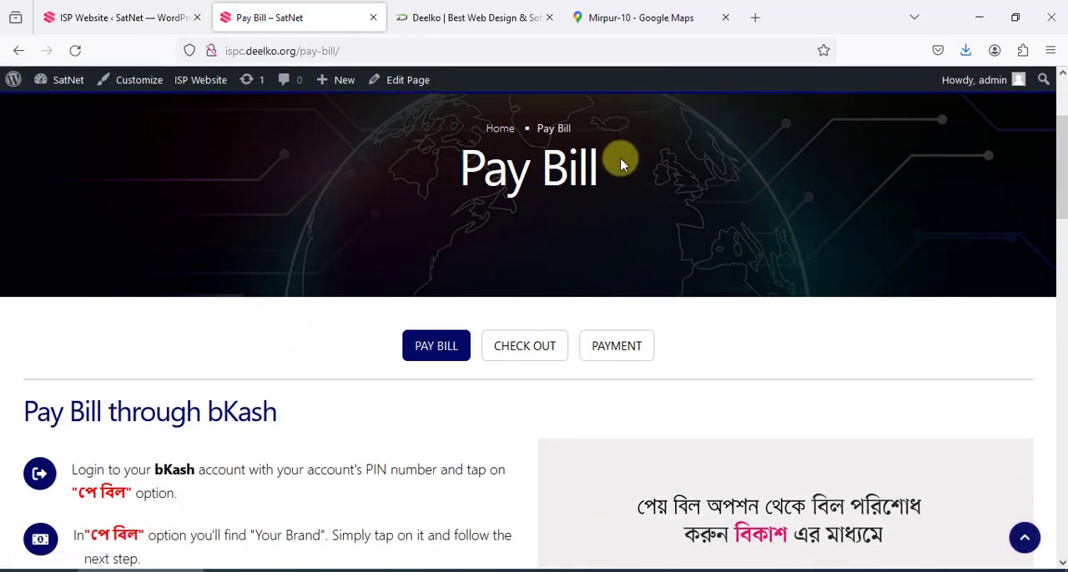
Look through the Check Out, Payment and Pay Bill sections of the live Pay Bill page
click(524, 267)
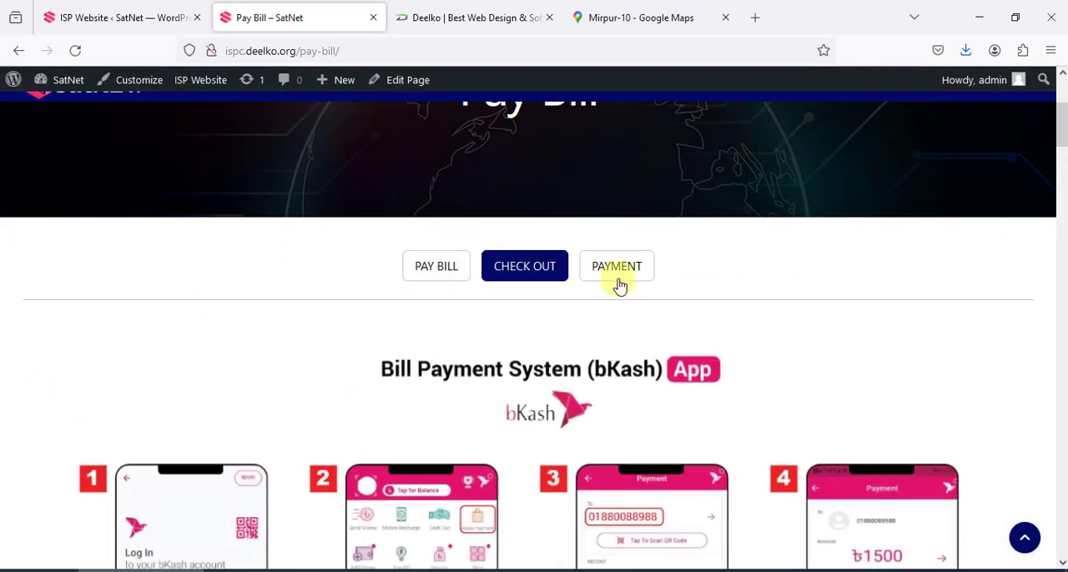
click(615, 282)
click(458, 277)
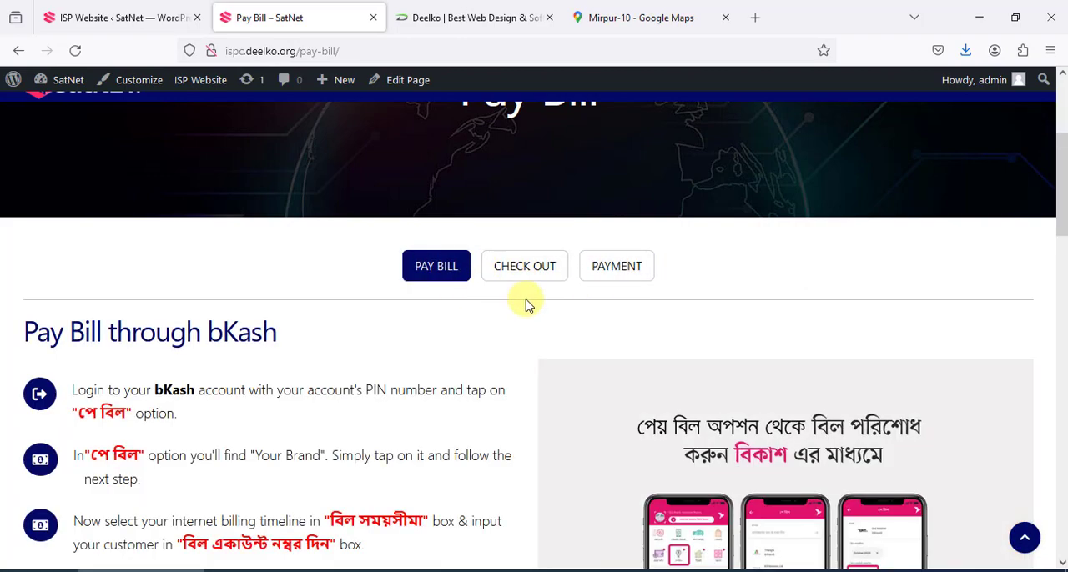
scroll(534, 318, down, 3)
scroll(567, 283, up, 2)
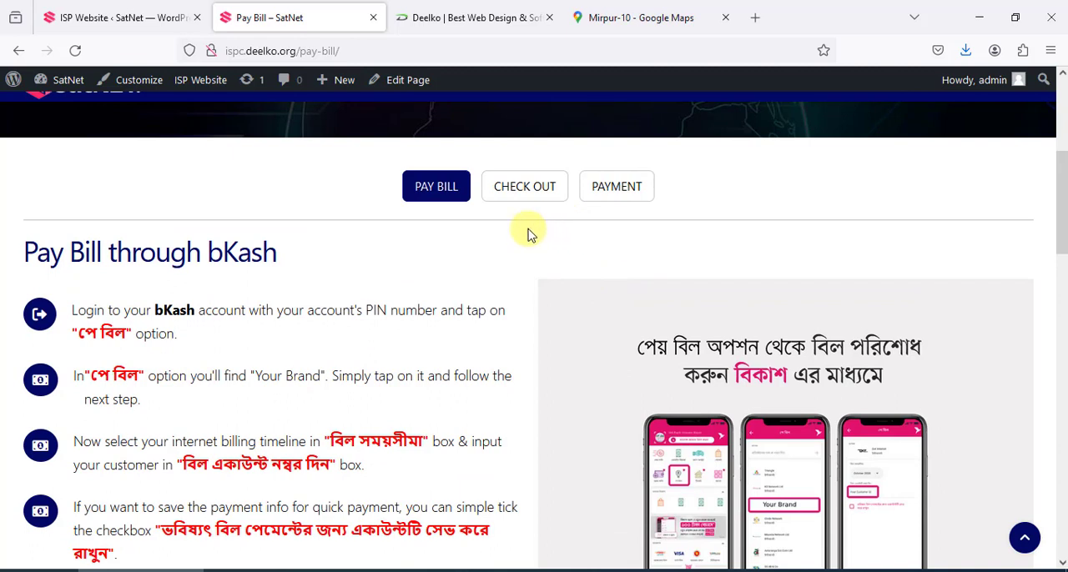
Expand Pay Bill Options in the Pay Bill Page settings and add an empty entry to the Pay Bill Group
click(134, 17)
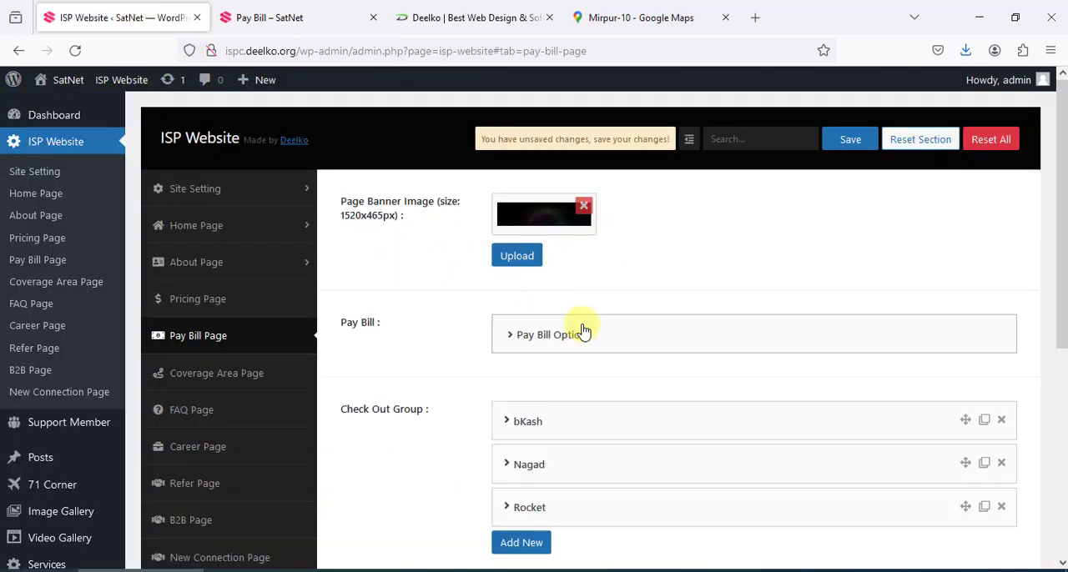
scroll(580, 326, down, 1)
click(621, 264)
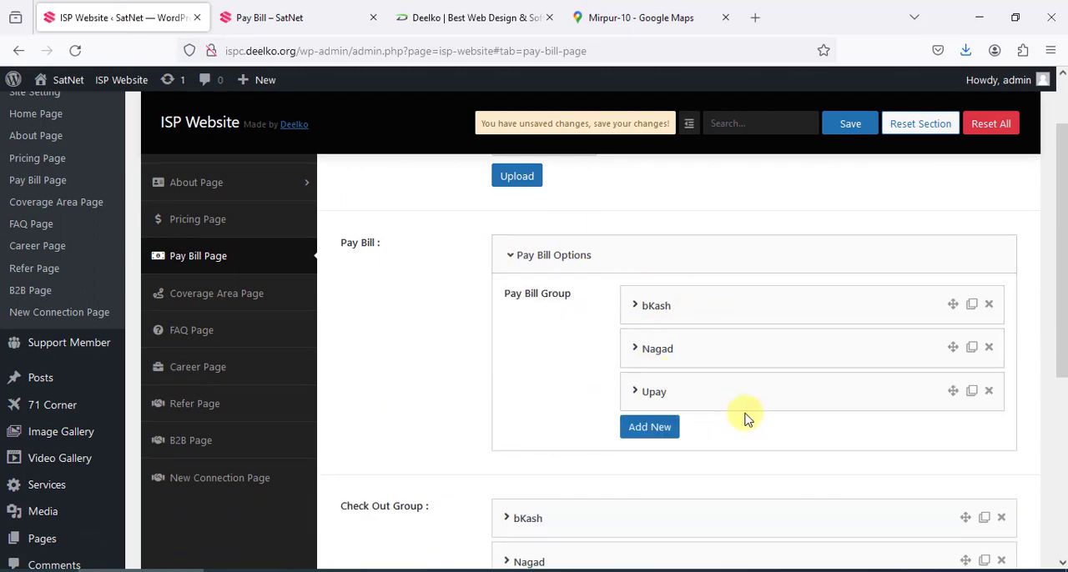
click(649, 428)
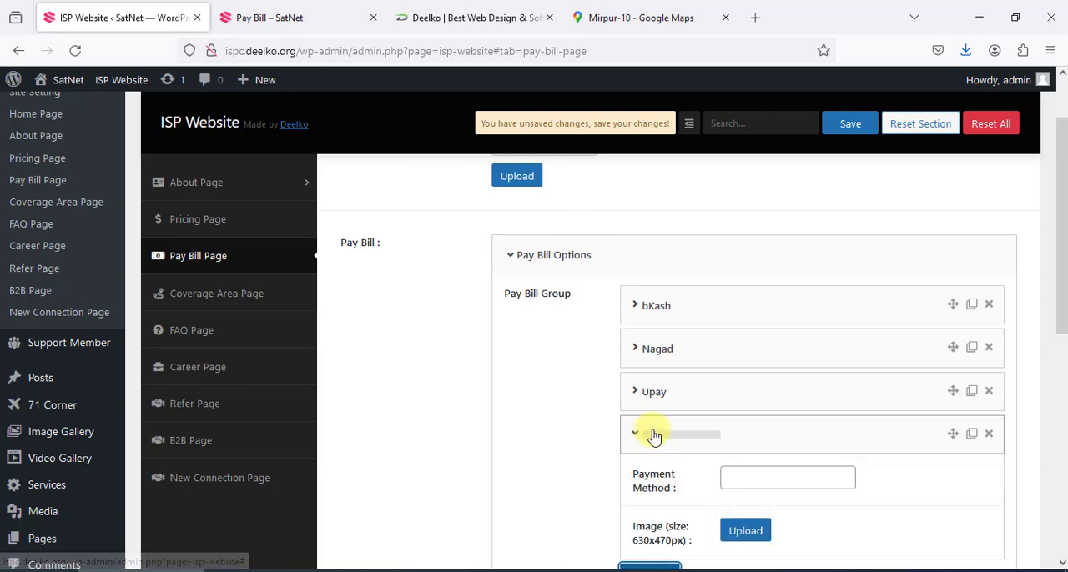
scroll(799, 364, down, 2)
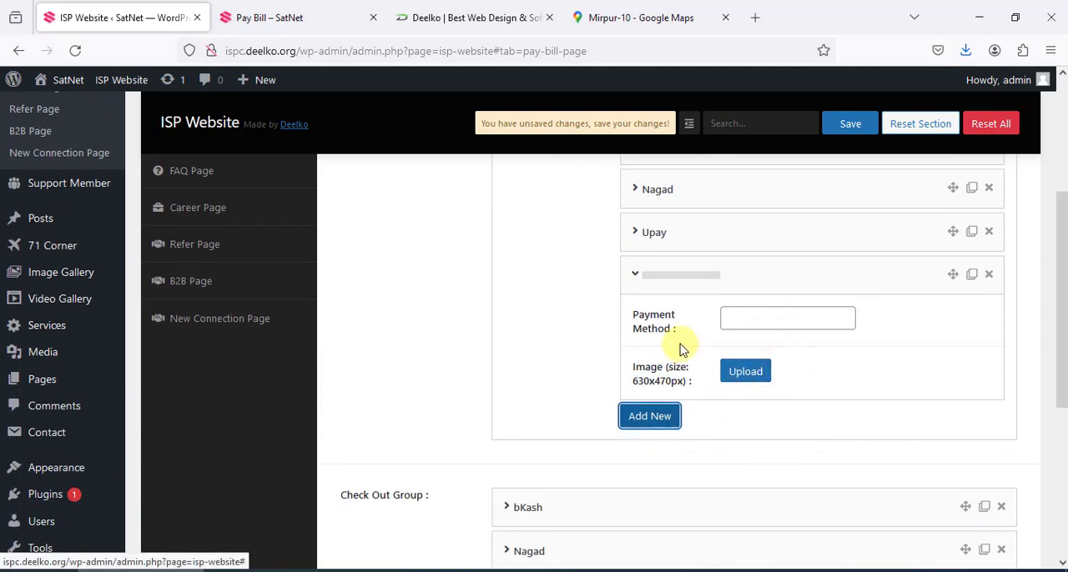
Examine the new Pay Bill Group entry's Payment Method field alongside the existing bKash, Nagad and Upay entries
drag(640, 315, 687, 353)
click(744, 325)
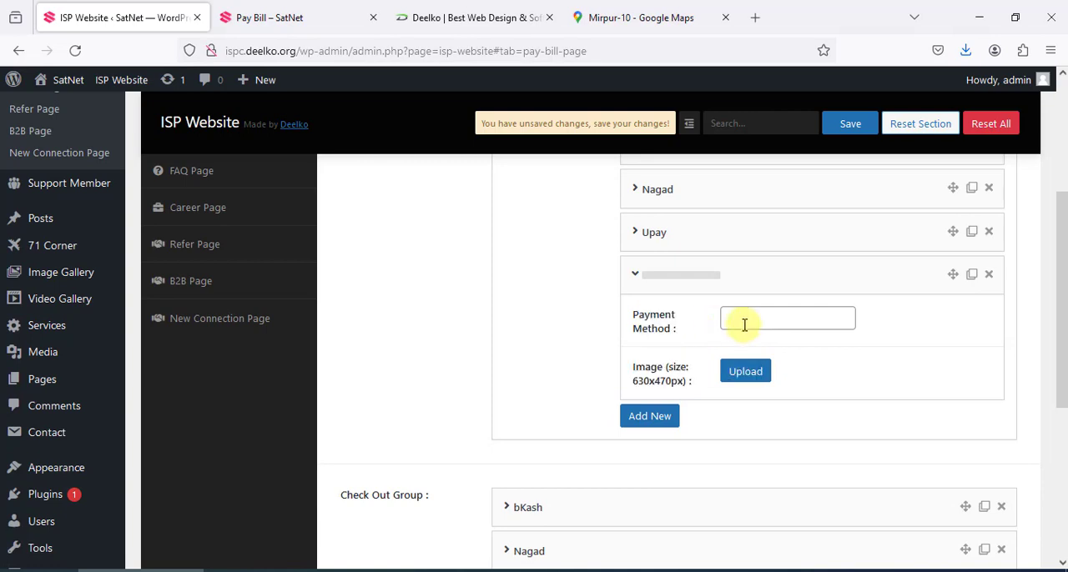
scroll(749, 322, up, 1)
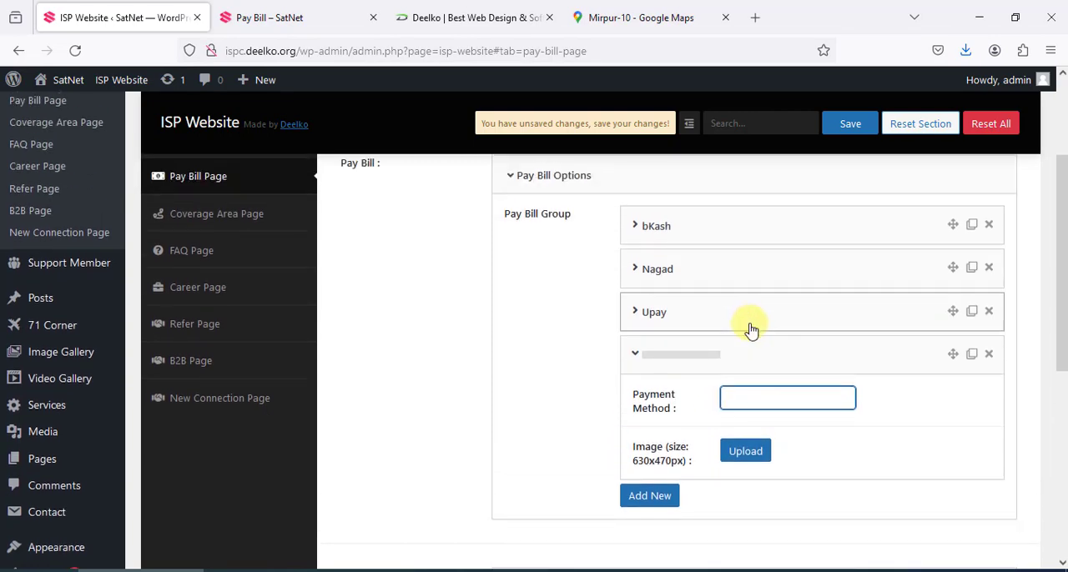
scroll(765, 328, down, 1)
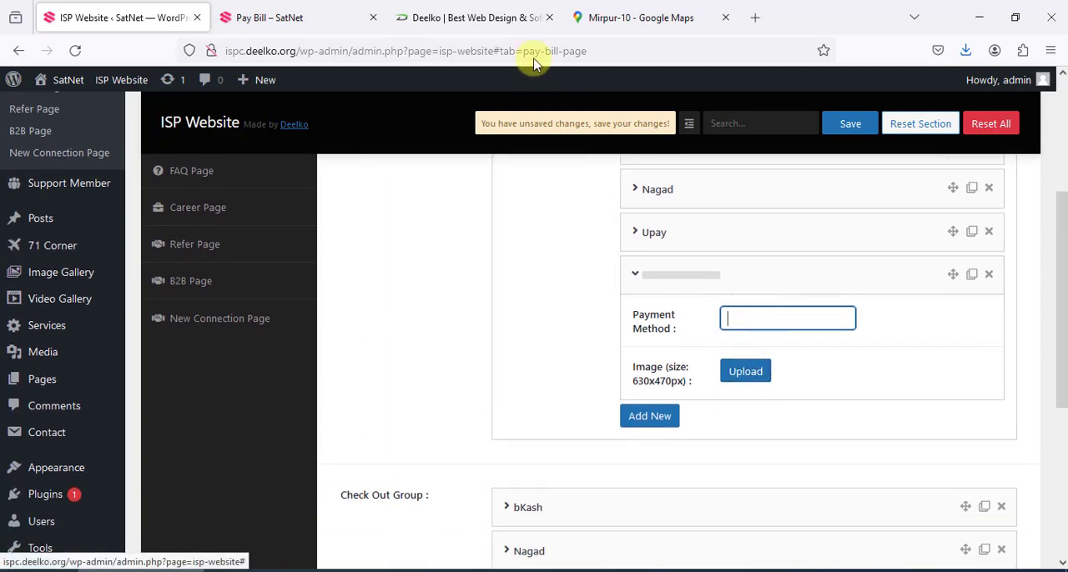
Check the bKash image on the live Pay Bill page against the new entry's Image field and its required size
click(320, 12)
scroll(774, 407, down, 2)
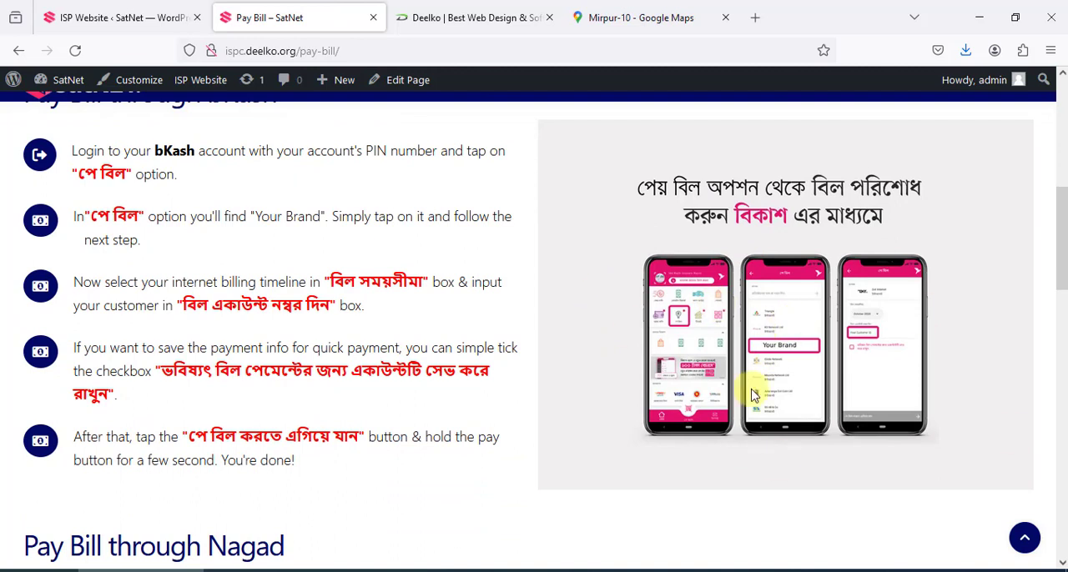
click(116, 16)
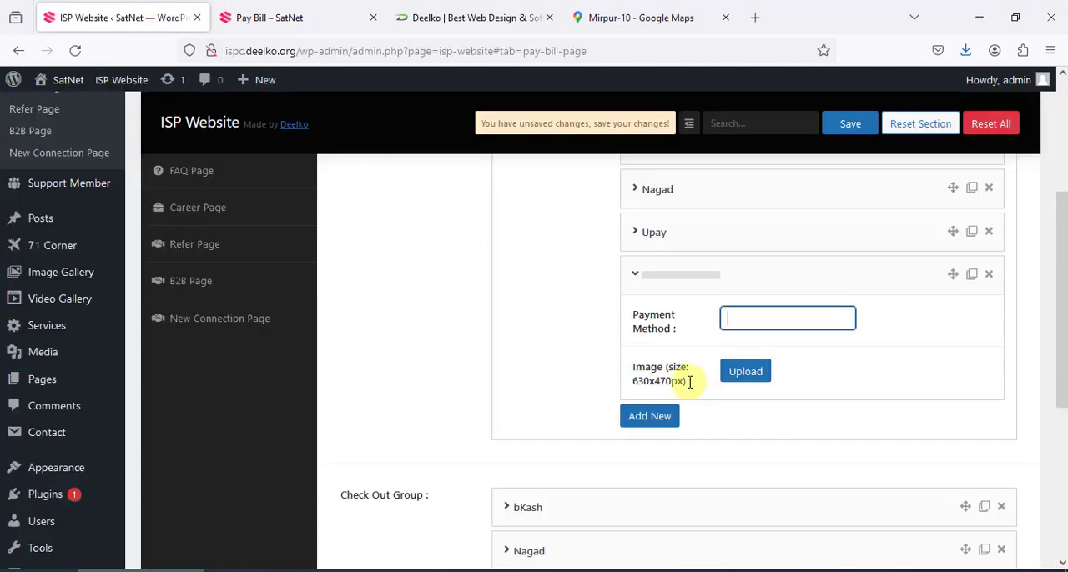
drag(689, 382, 631, 382)
scroll(649, 379, down, 1)
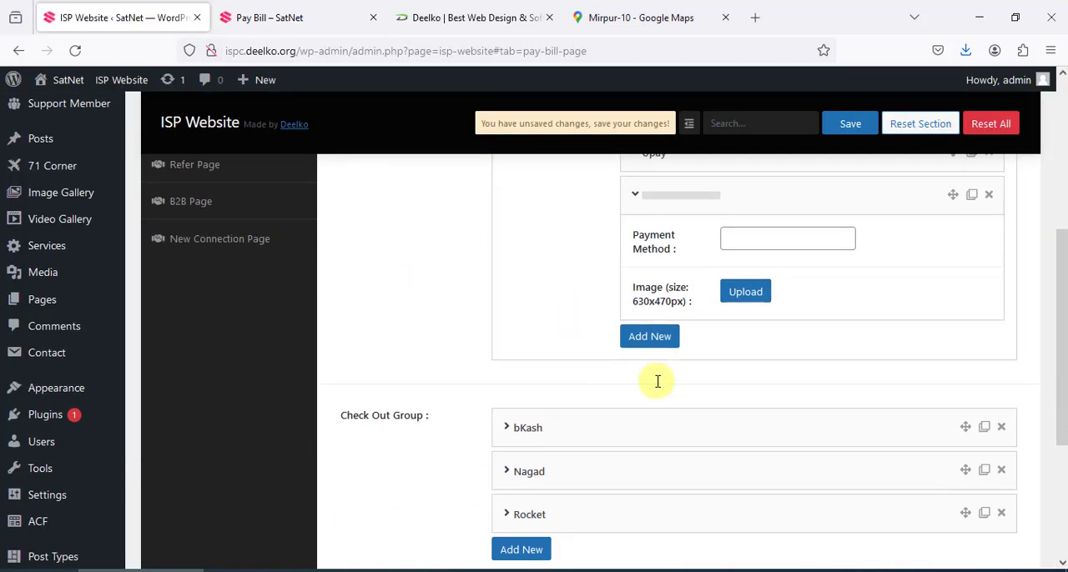
drag(632, 307, 659, 303)
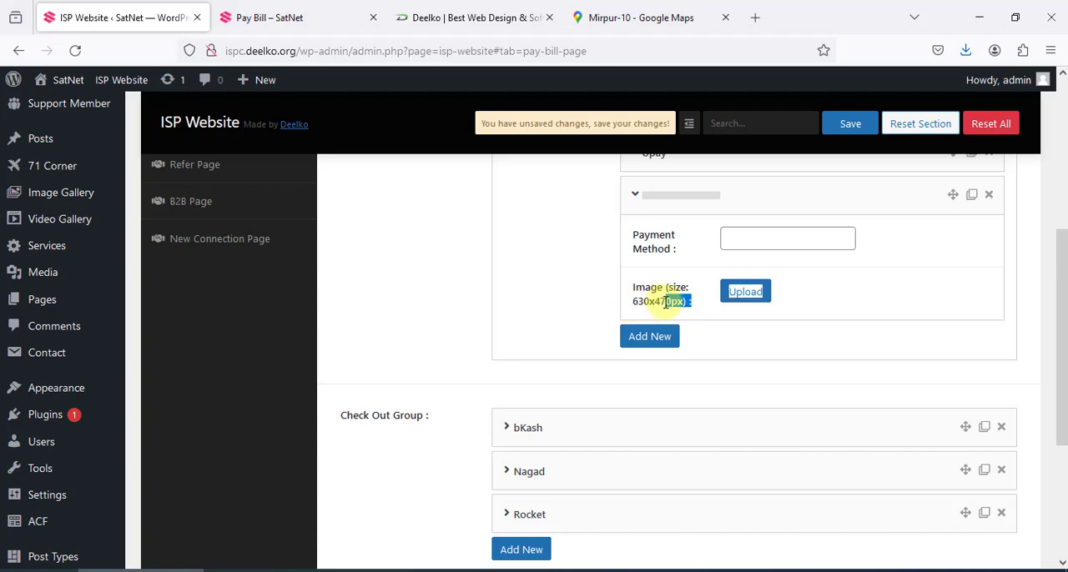
Examine the bKash entry's name and image fields in the Check Out Group, collapse it, and look over the Payment Group
scroll(664, 333, down, 2)
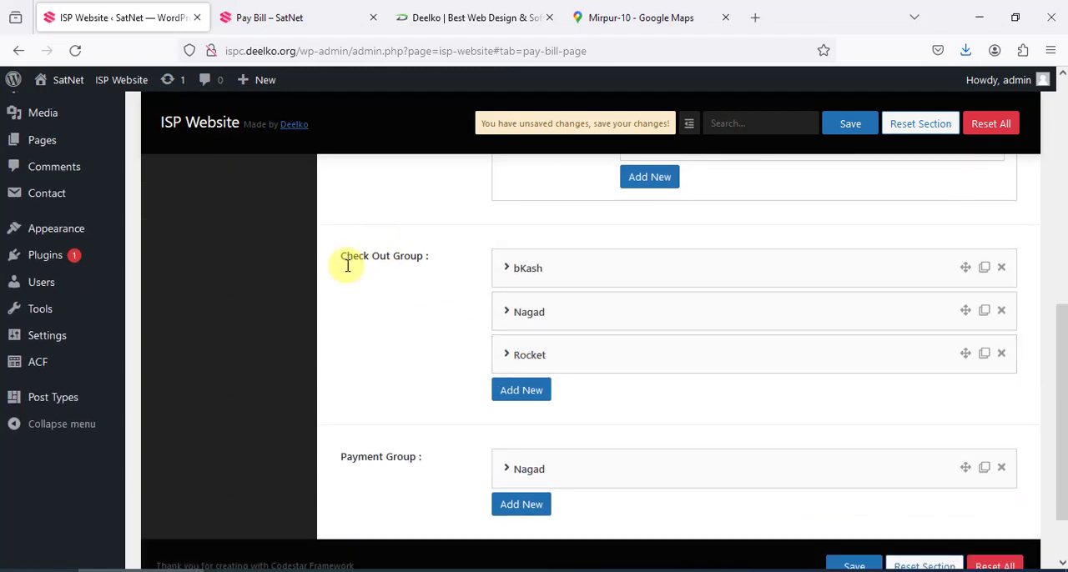
click(543, 266)
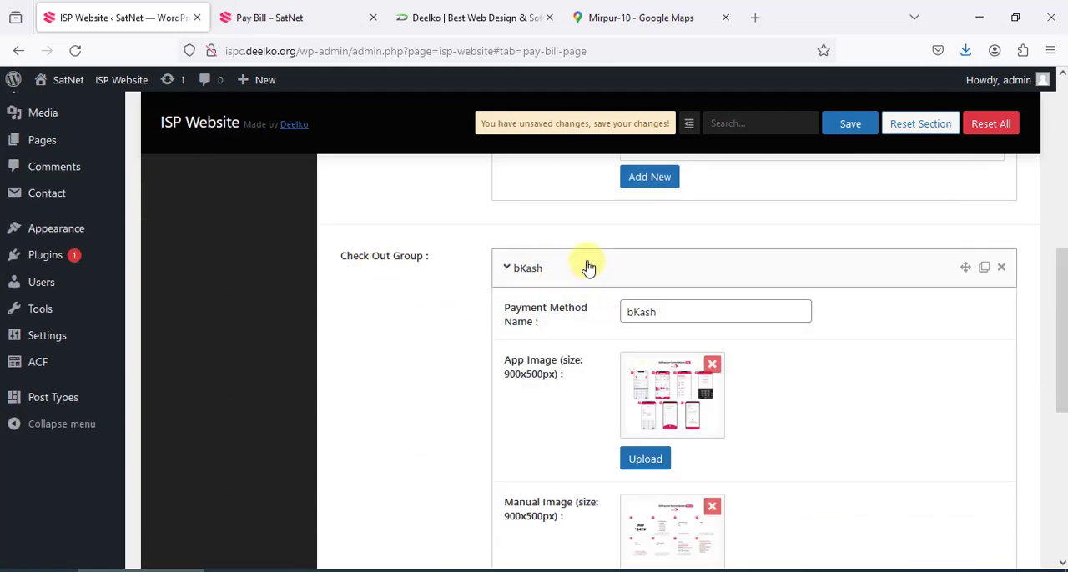
click(584, 267)
scroll(419, 406, down, 1)
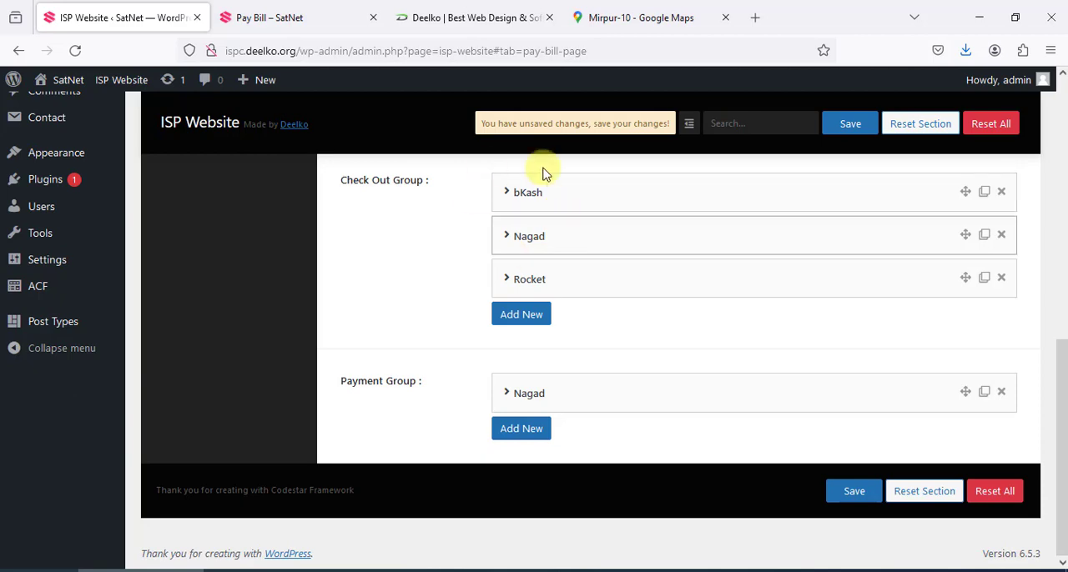
Return to the live Pay Bill page and switch through Check Out and Payment back to the Pay Bill instructions
click(284, 8)
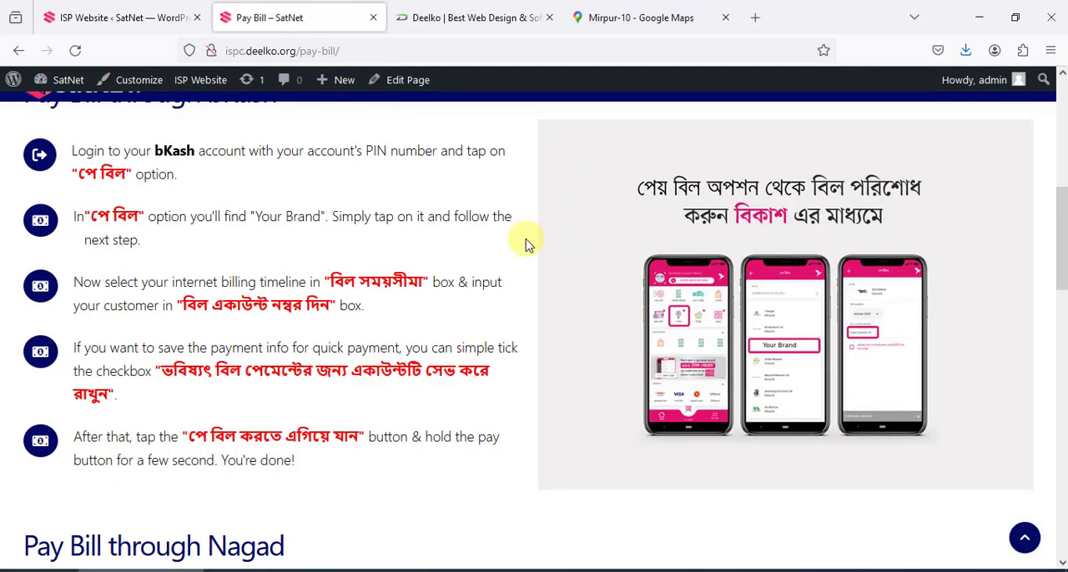
scroll(492, 234, up, 4)
click(541, 354)
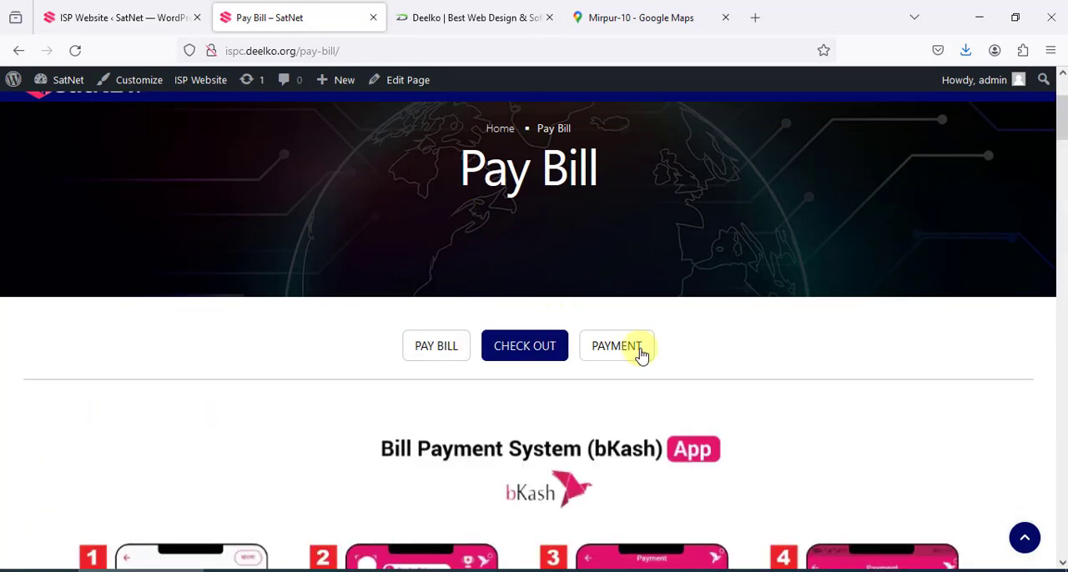
click(639, 353)
click(448, 344)
scroll(507, 343, down, 10)
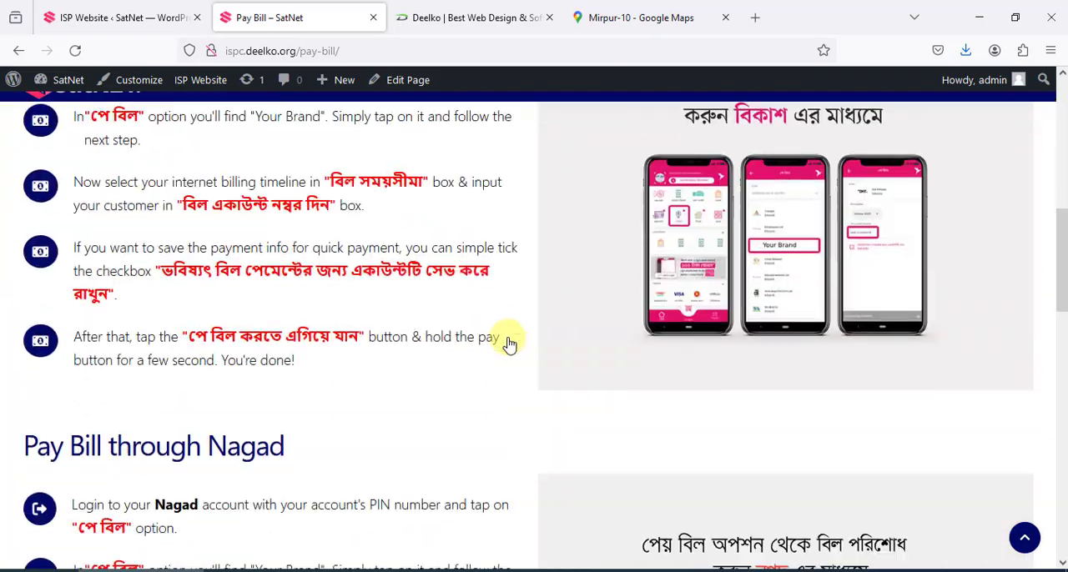
scroll(512, 347, up, 12)
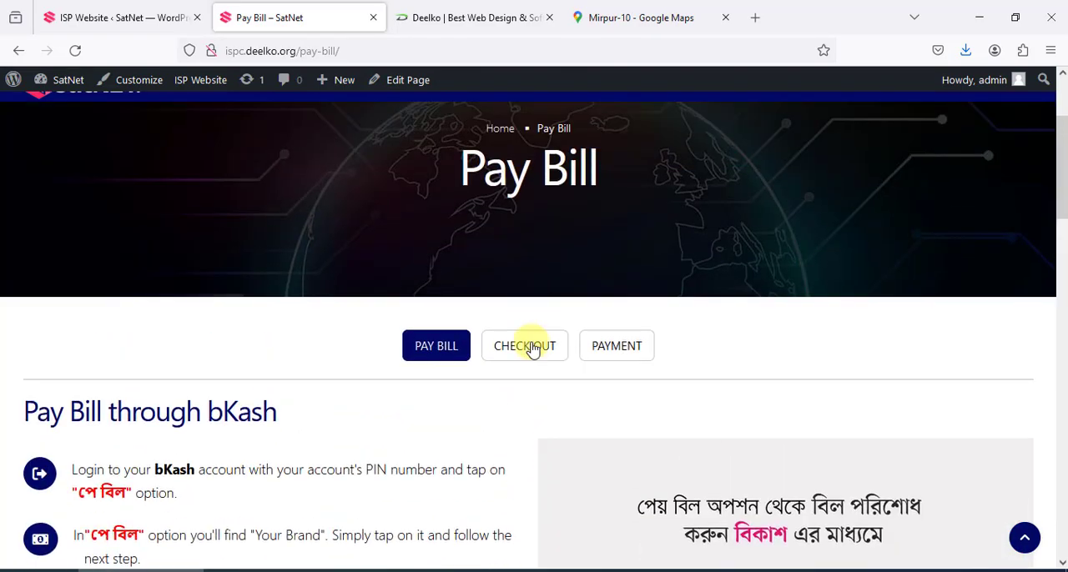
Show the live page's Check Out section and examine its bKash app, bKash manual and Nagad payment images
click(533, 349)
scroll(704, 358, down, 12)
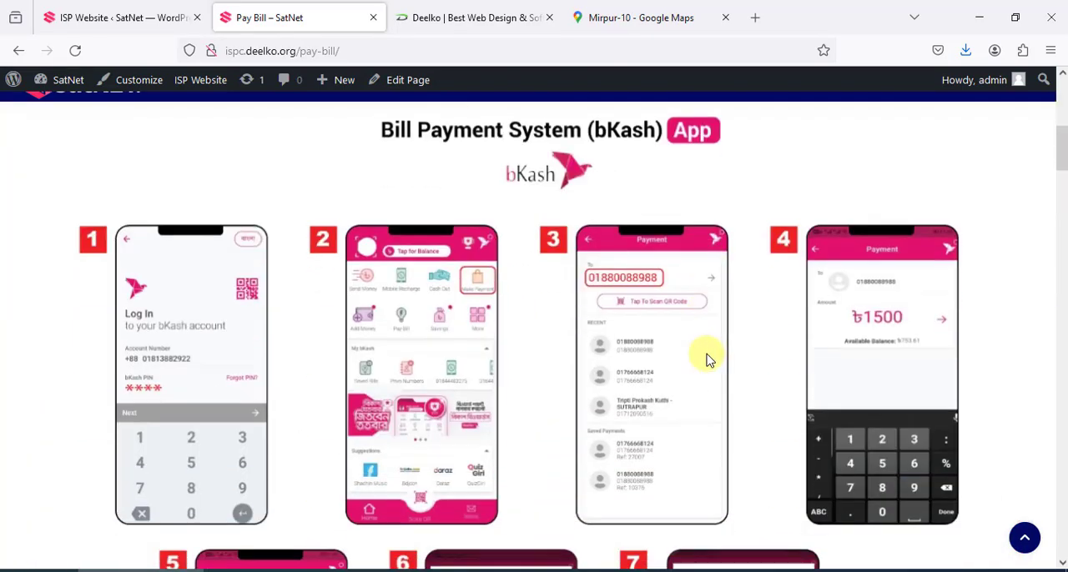
scroll(707, 360, down, 9)
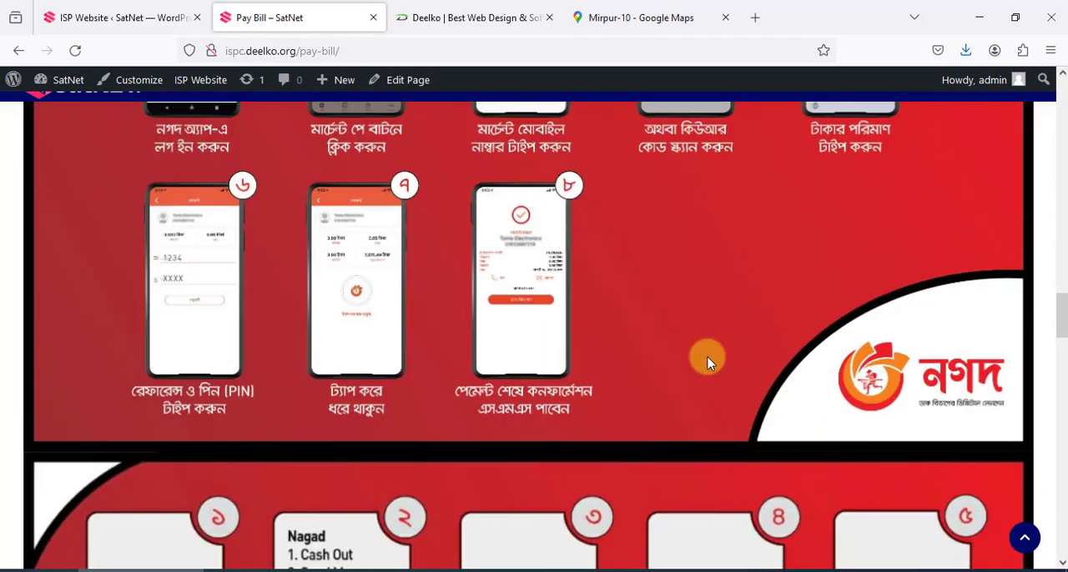
scroll(706, 360, up, 5)
scroll(707, 361, up, 10)
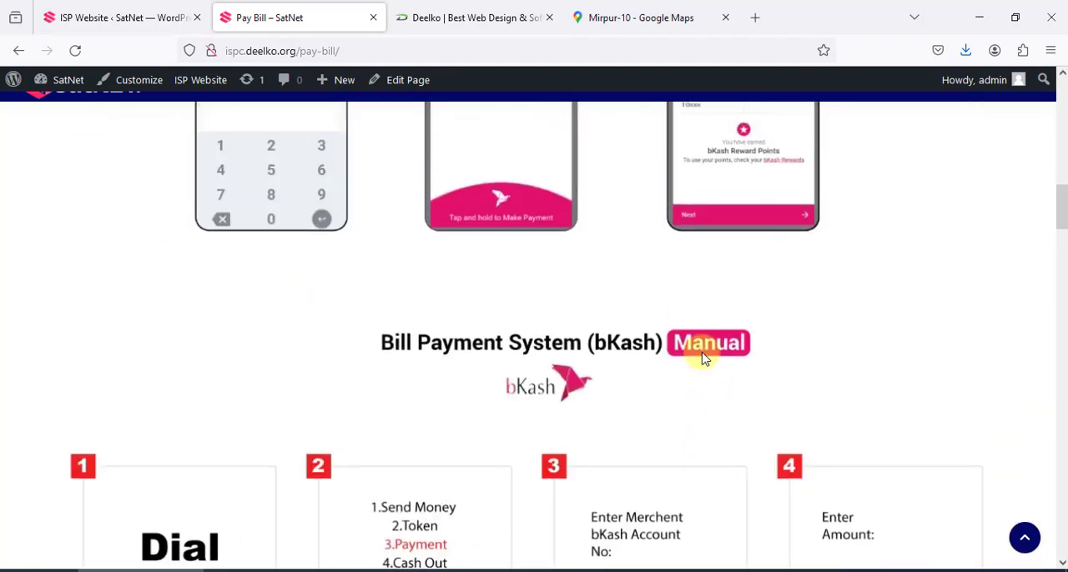
Show the Payment section on the live Pay Bill page, then return to the ISP Website settings
scroll(703, 357, up, 1)
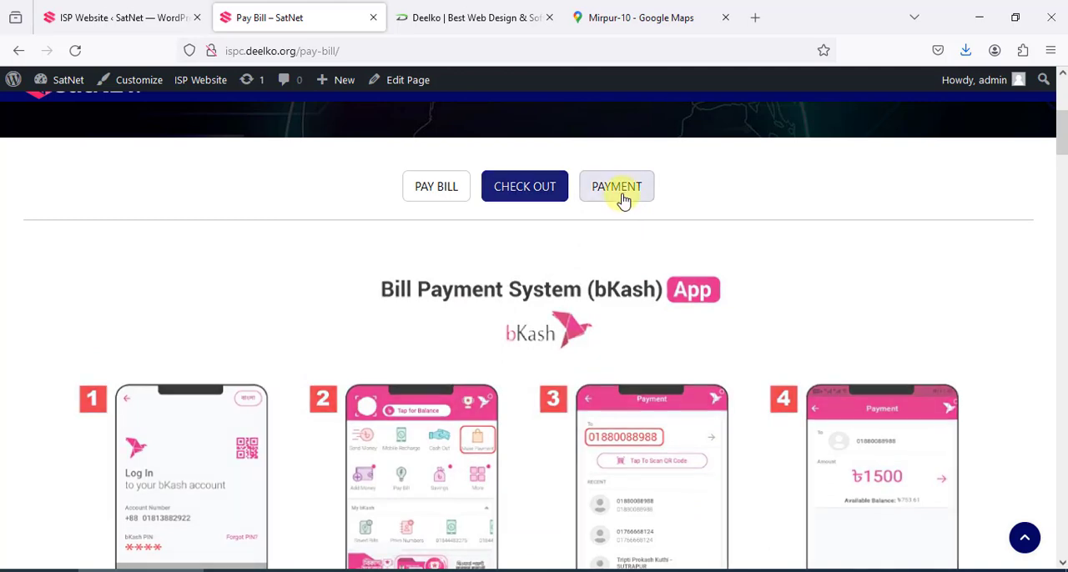
click(618, 197)
scroll(604, 246, up, 4)
click(441, 12)
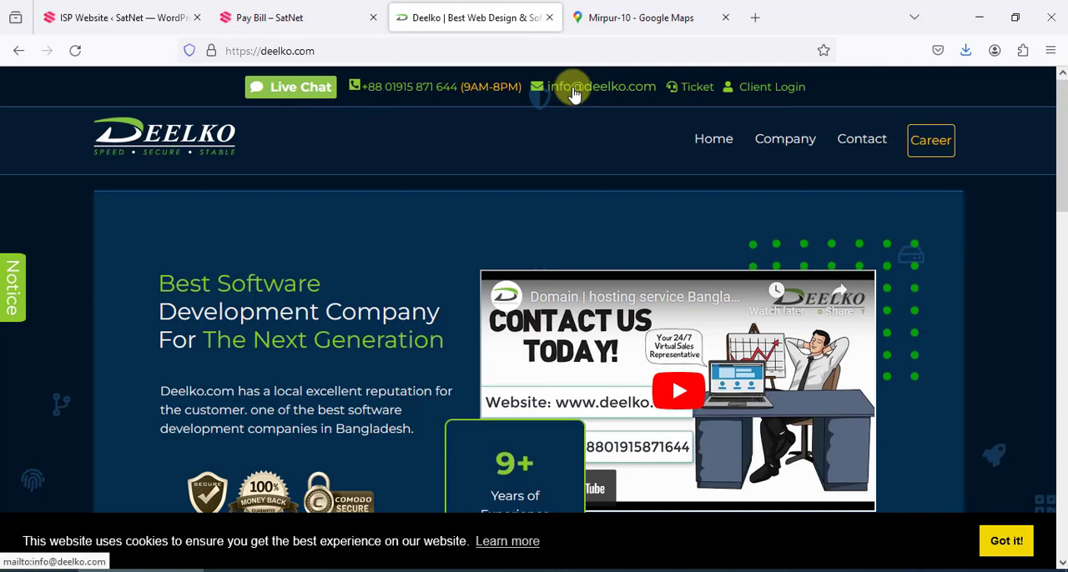
click(271, 17)
click(117, 18)
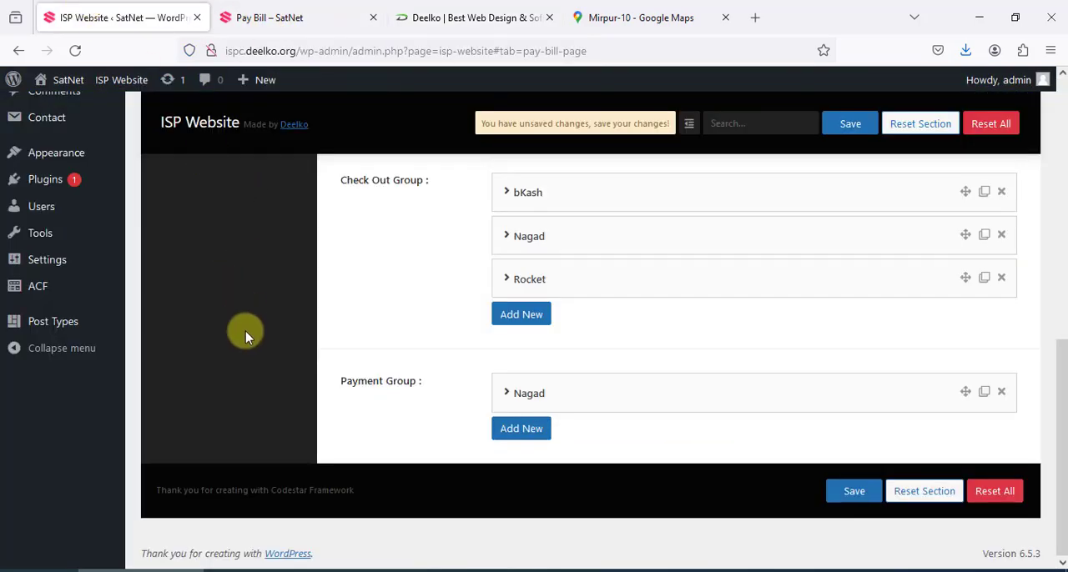
Leave the Pay Bill Page settings without saving and open the Support Member list
scroll(246, 336, up, 6)
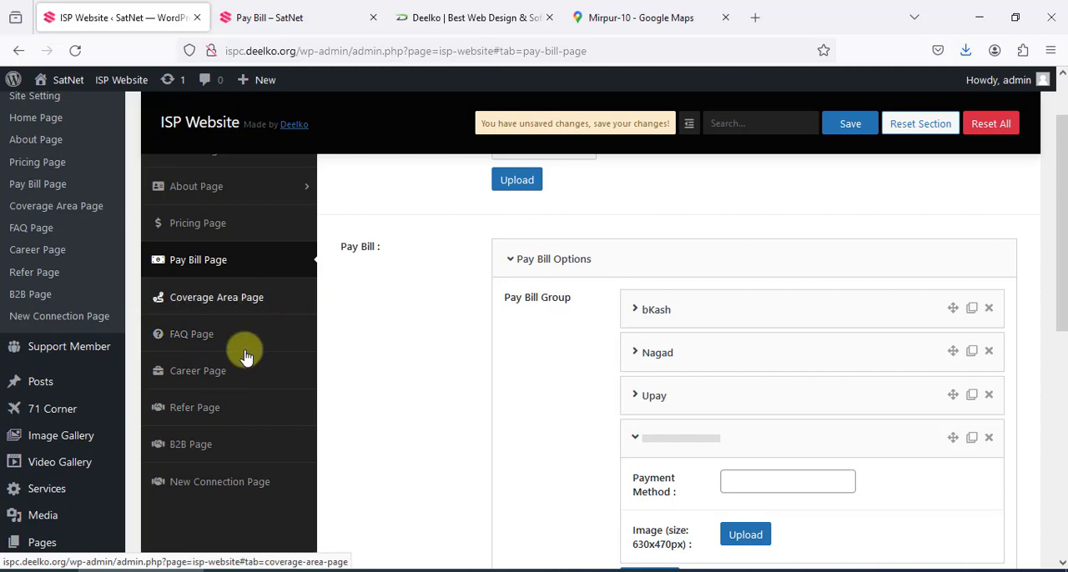
scroll(74, 334, up, 1)
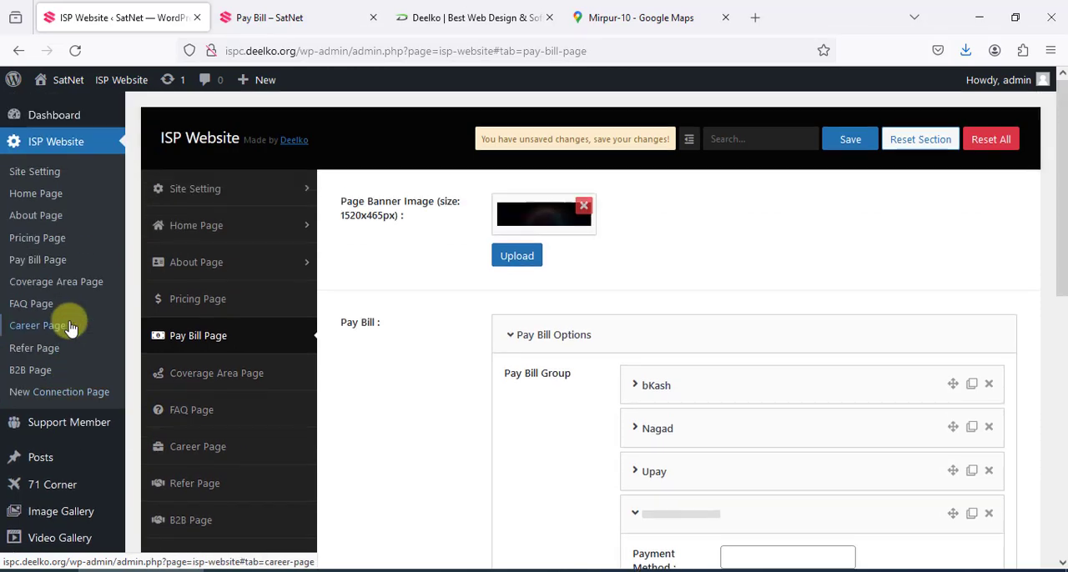
scroll(72, 317, down, 4)
scroll(52, 288, up, 2)
mouse_move(61, 275)
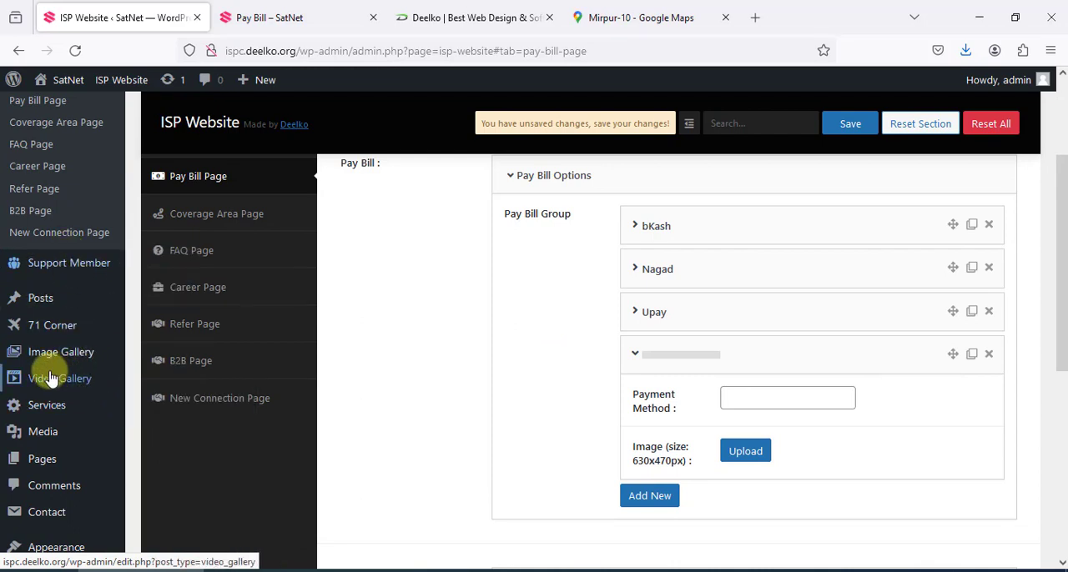
click(75, 272)
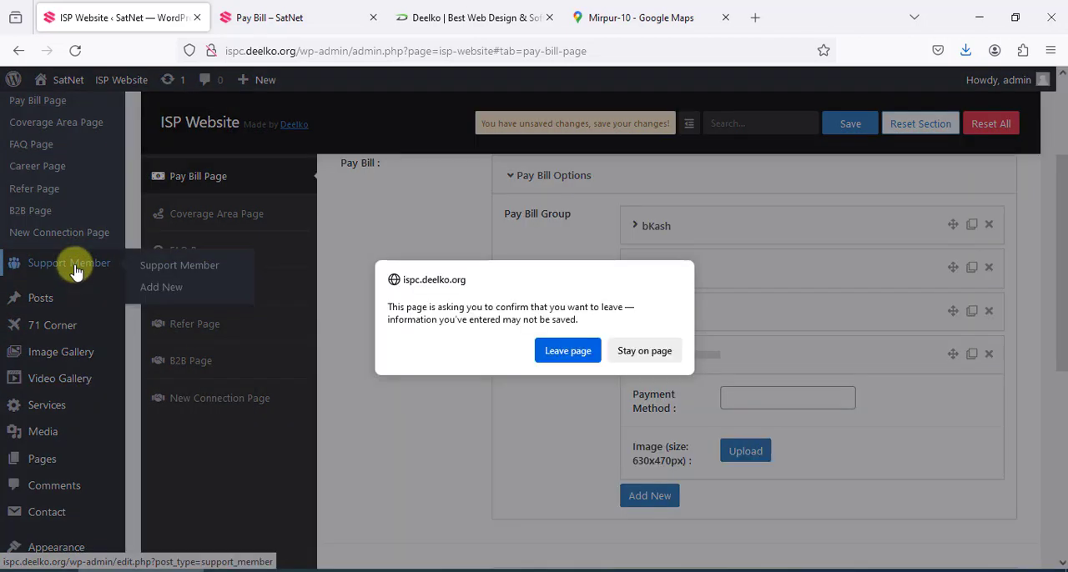
click(552, 356)
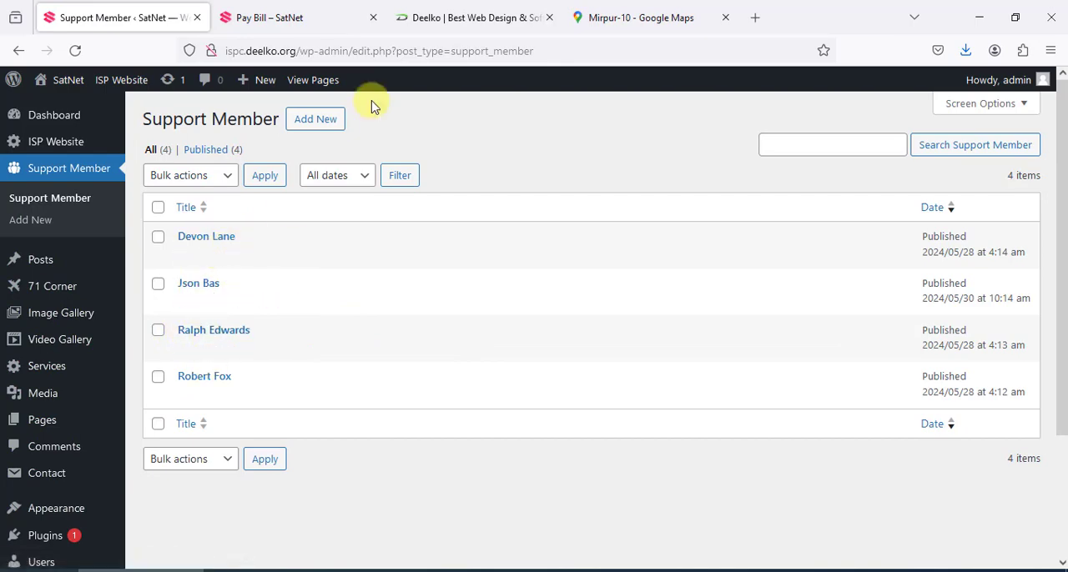
Open the live Support Member page from the site footer and examine the member cards with their photos, designations and social links
click(275, 16)
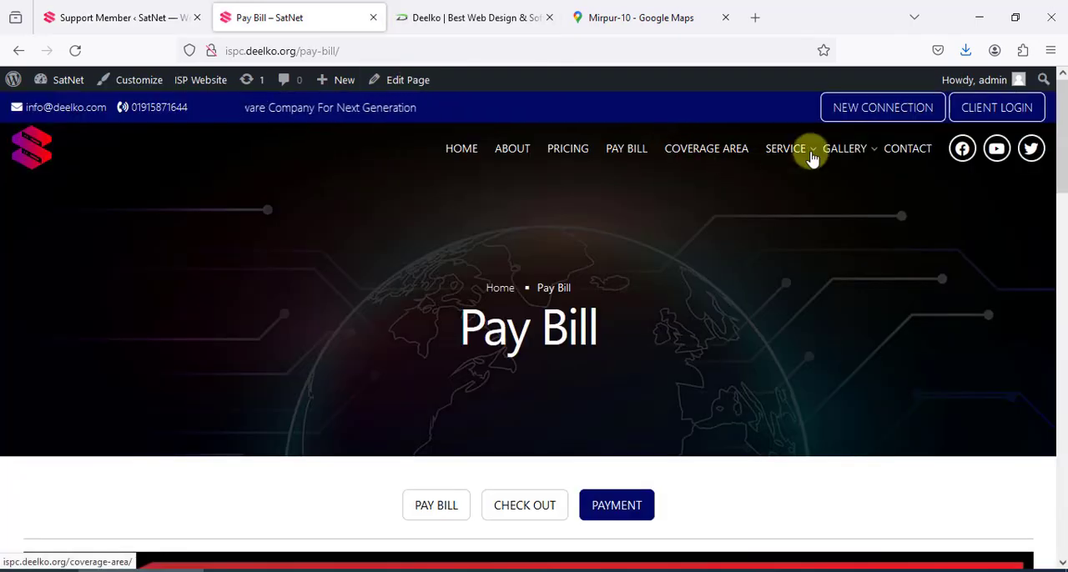
scroll(417, 311, down, 20)
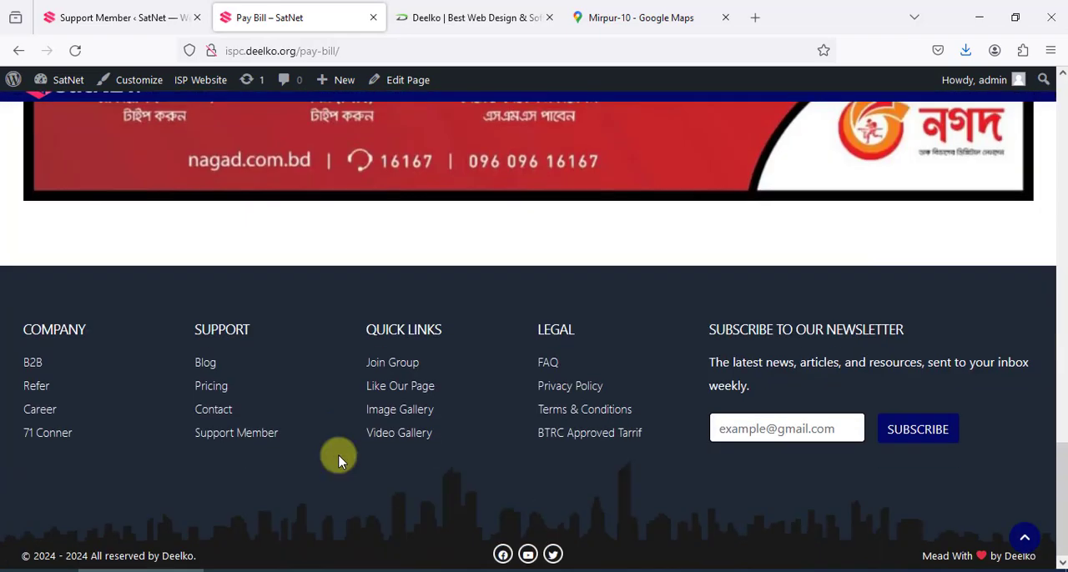
click(235, 433)
scroll(343, 167, down, 5)
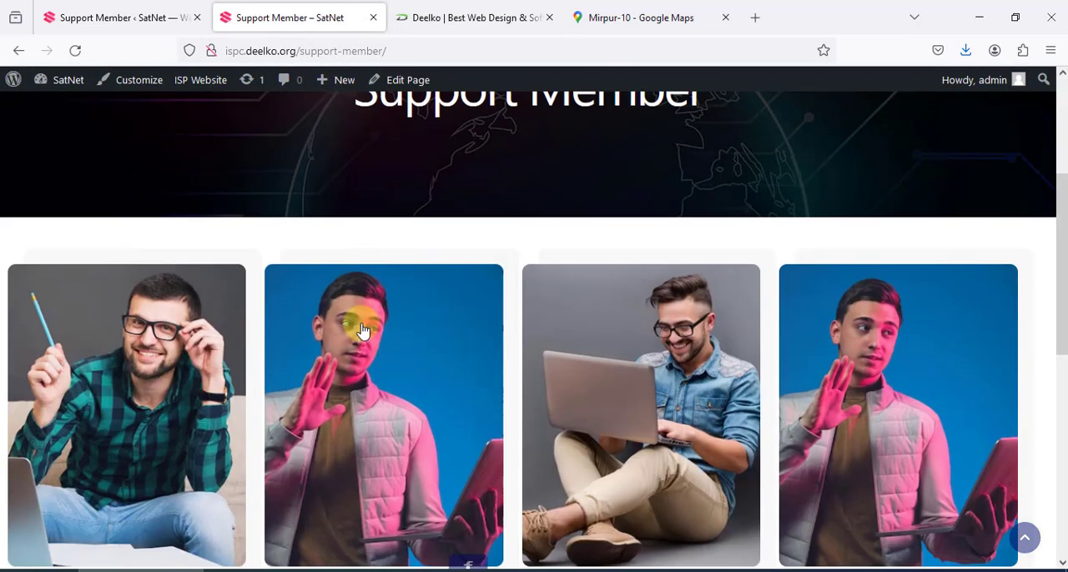
scroll(659, 395, down, 2)
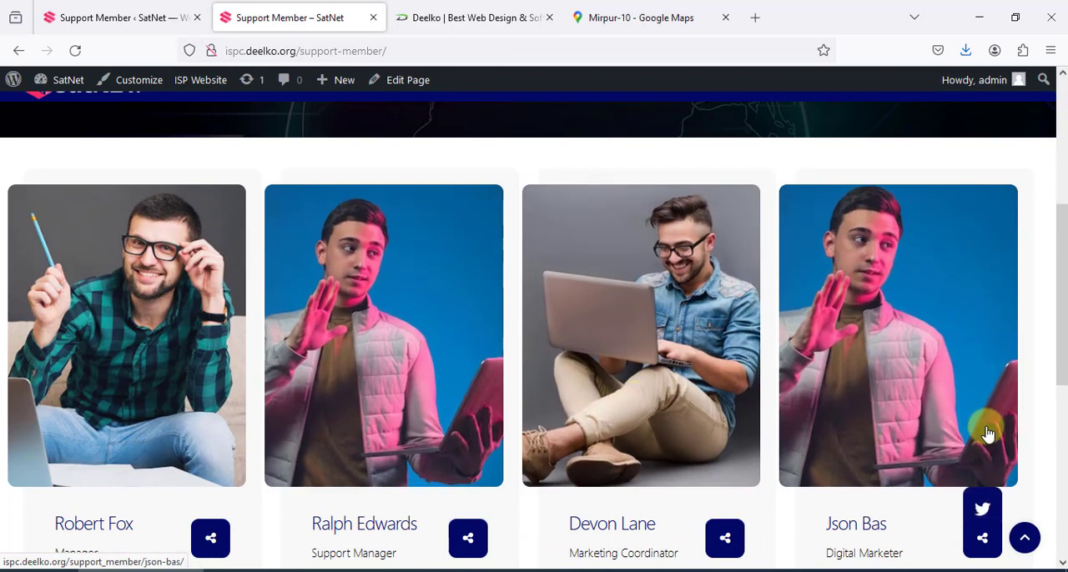
scroll(996, 489, down, 4)
Open a new Support Member entry and go through its Designation, Phone Number, Email Address, FB, Twitter and Linkedin Link fields
click(149, 7)
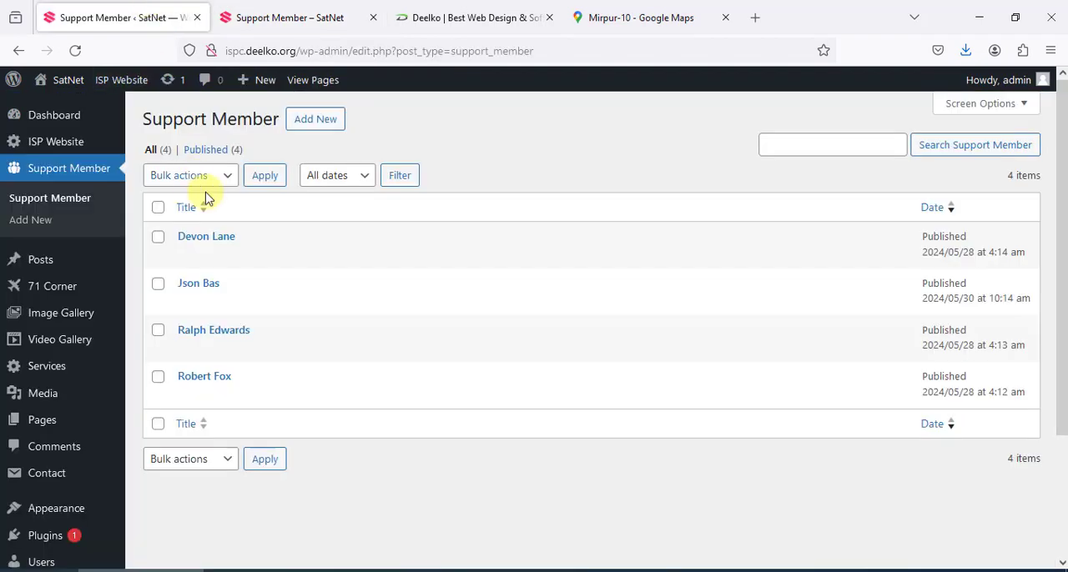
click(324, 128)
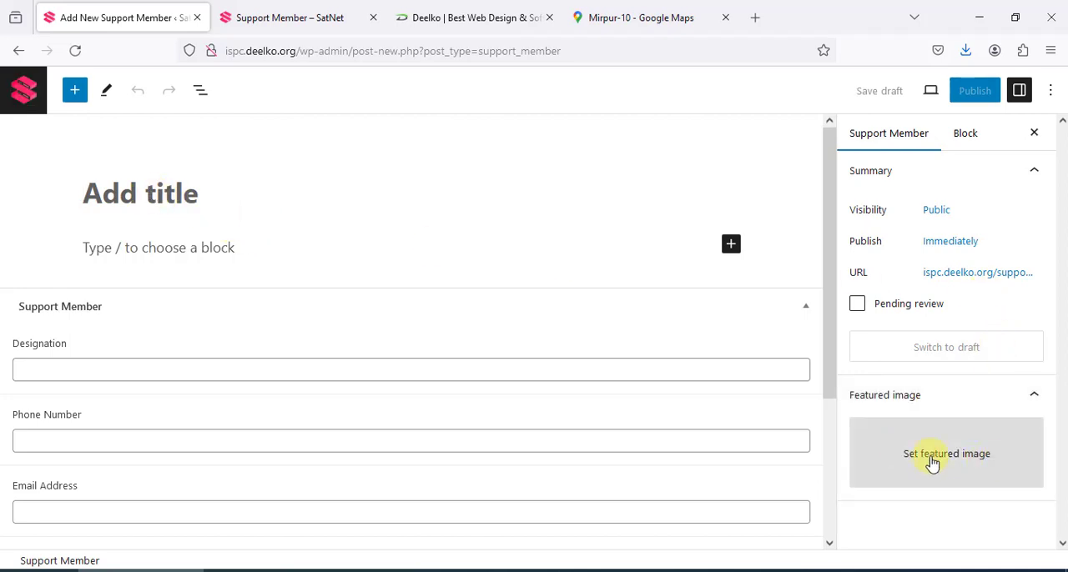
click(164, 372)
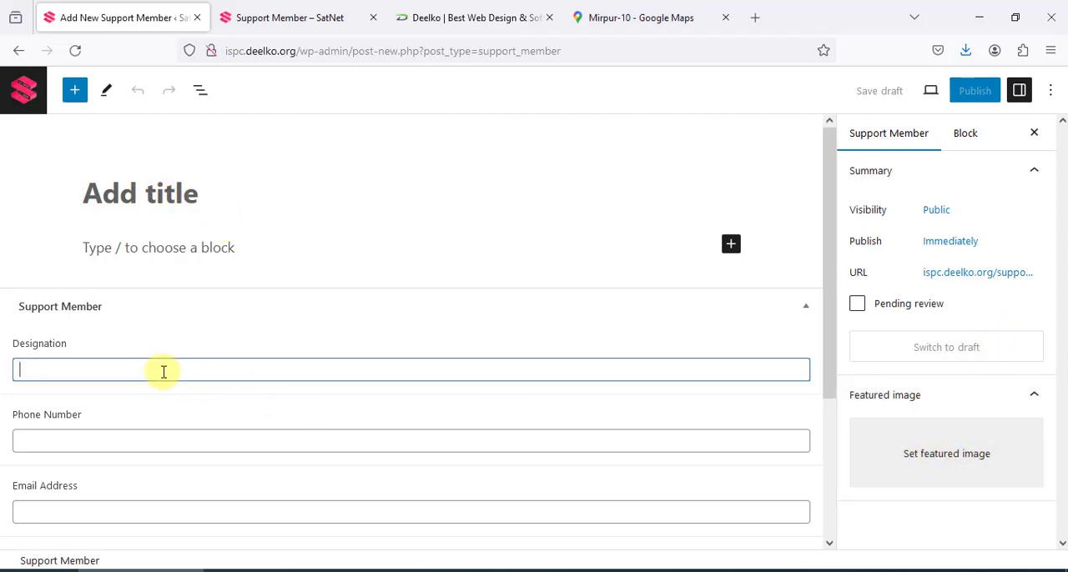
scroll(161, 371, down, 2)
click(124, 363)
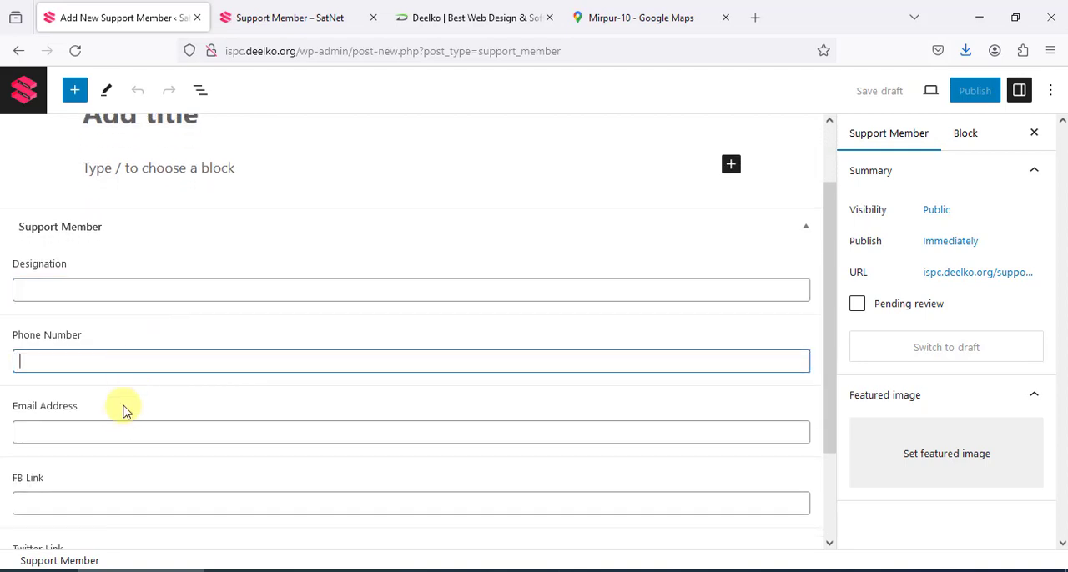
click(117, 434)
scroll(117, 438, down, 3)
click(109, 450)
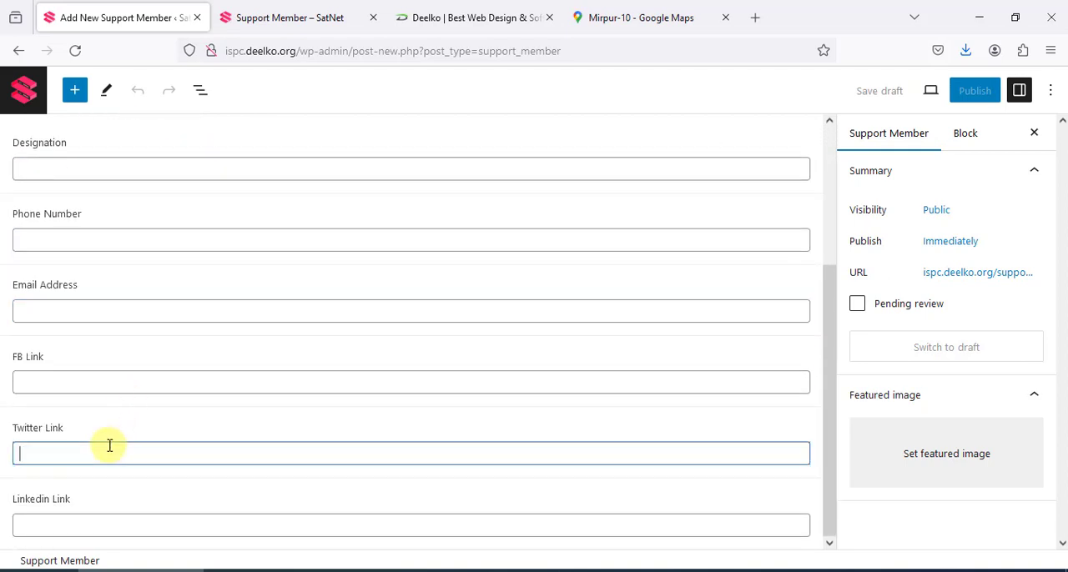
click(90, 515)
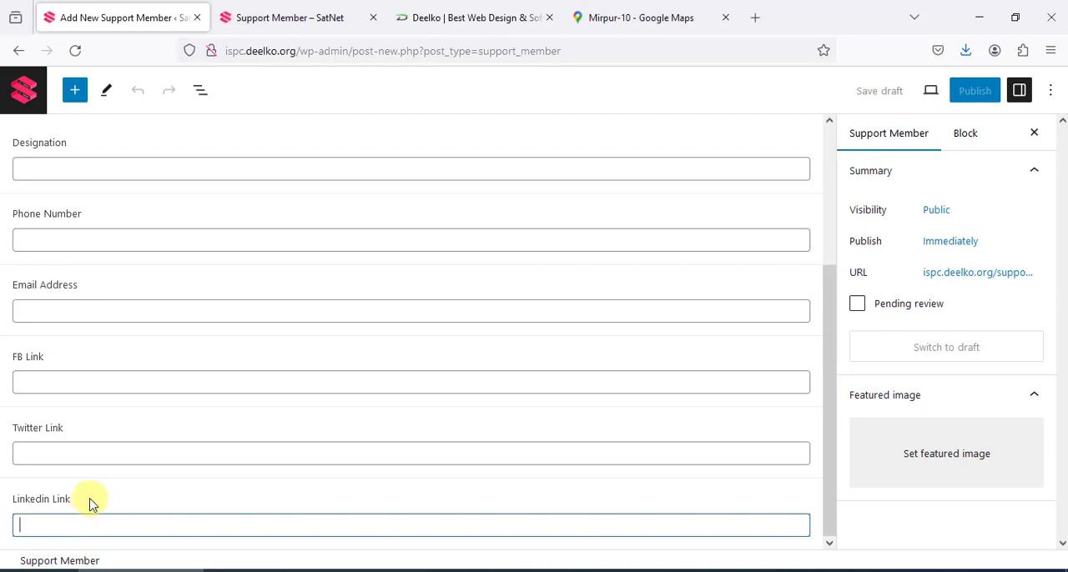
Compare the entry's fields with the live member cards, then leave the empty entry for the Support Member list
click(305, 16)
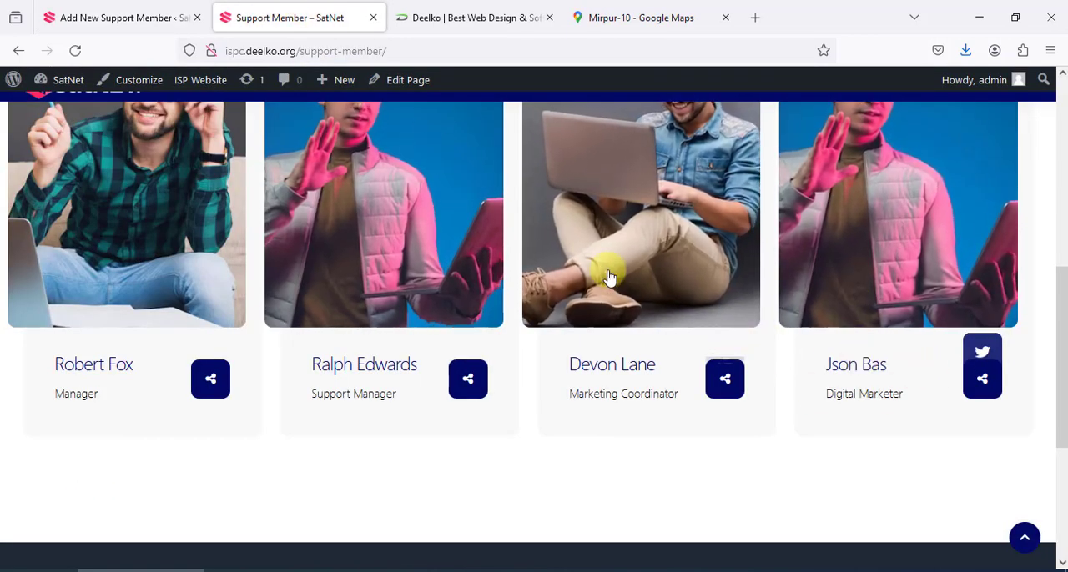
click(121, 16)
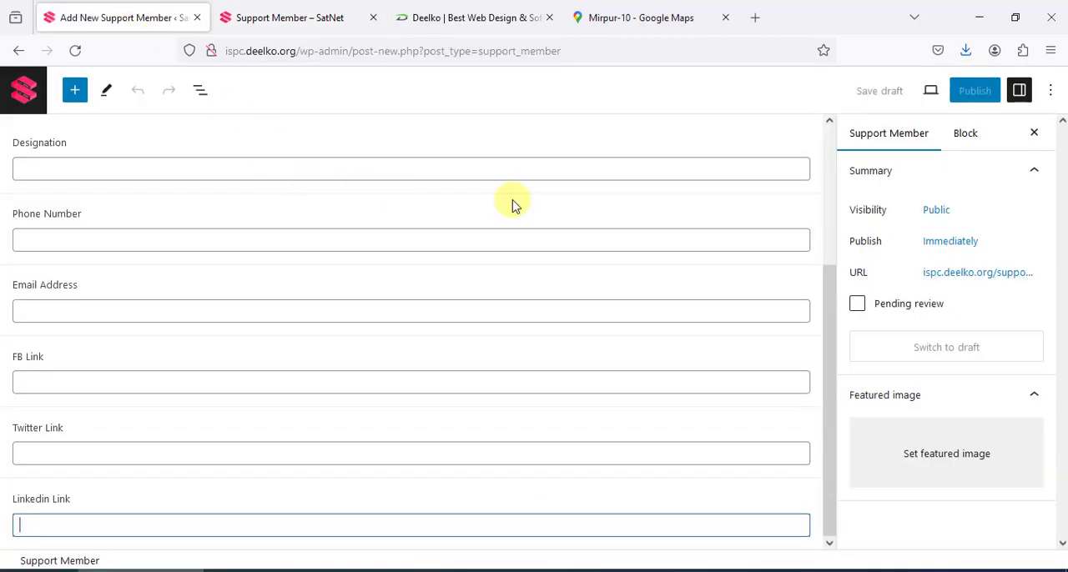
click(1020, 90)
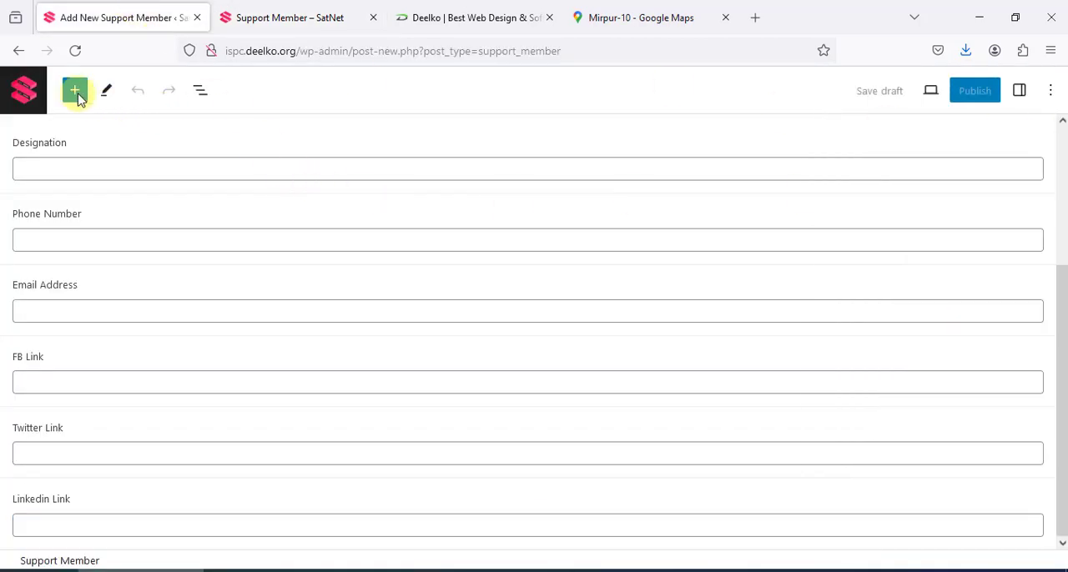
click(18, 91)
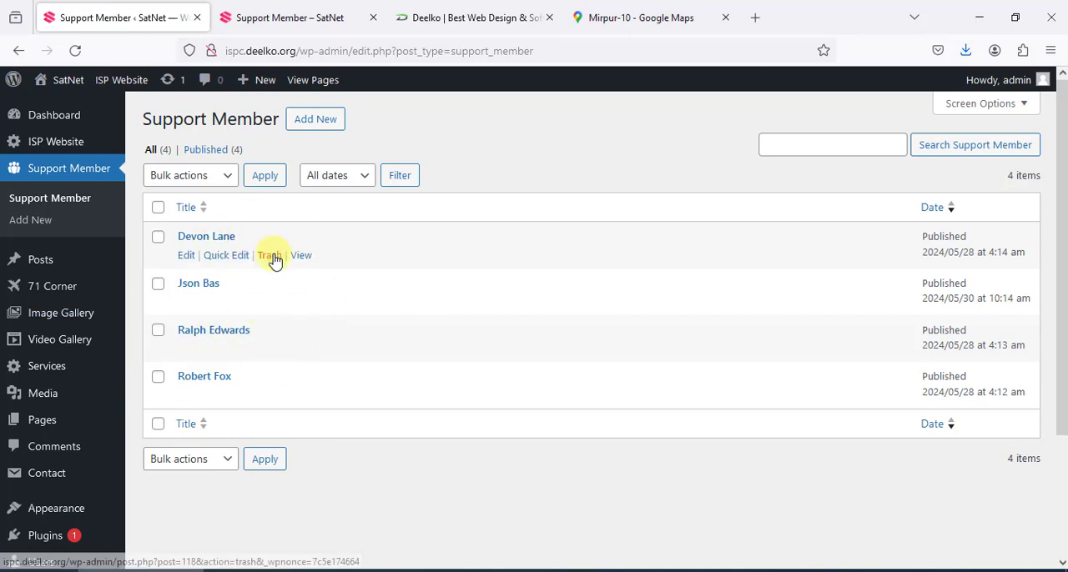
Start a new Video Gallery entry and point out its title and Video Link fields
mouse_move(58, 343)
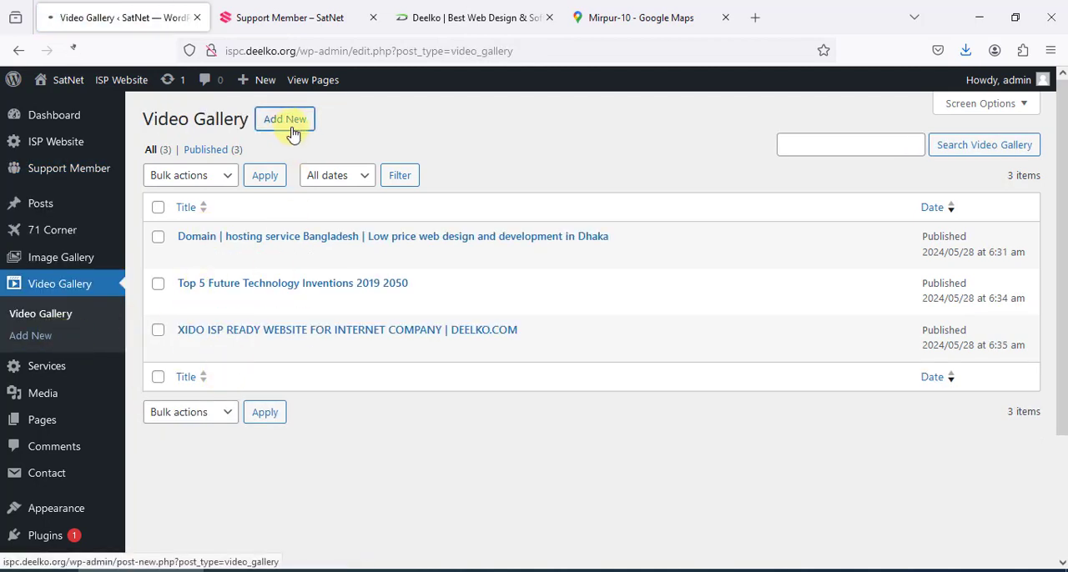
click(286, 120)
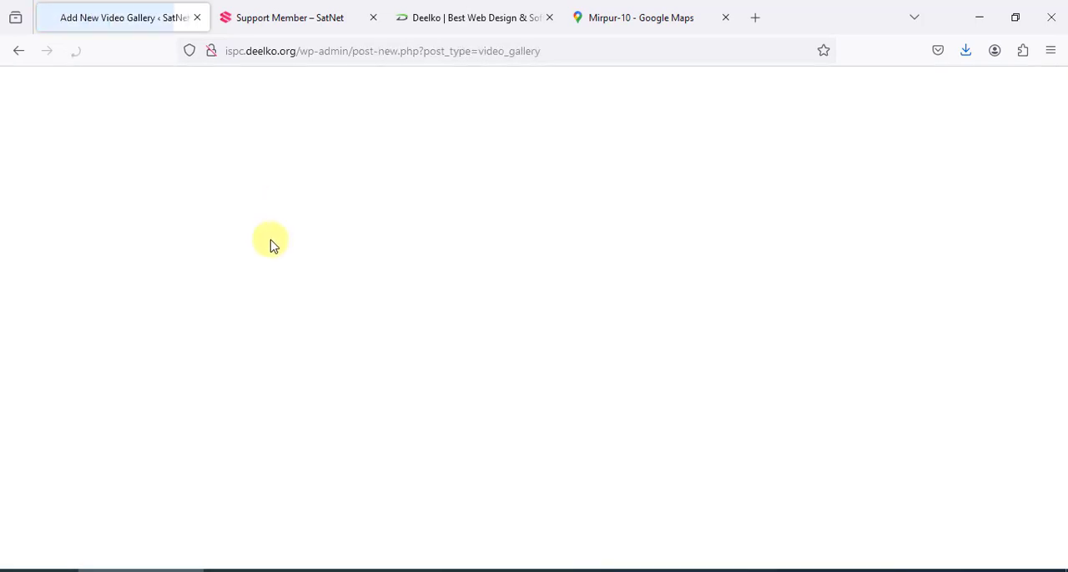
click(249, 190)
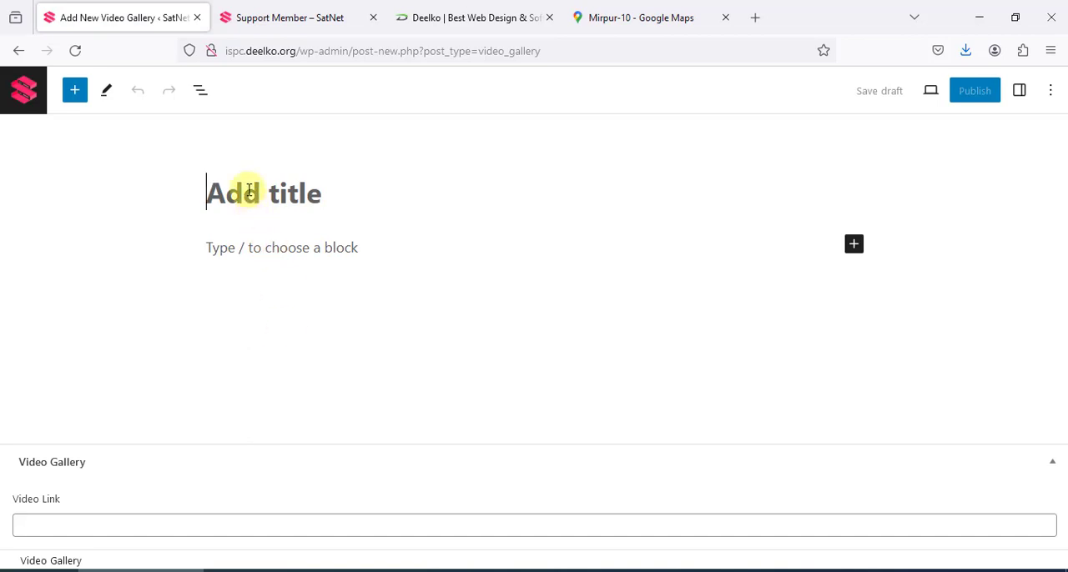
click(72, 521)
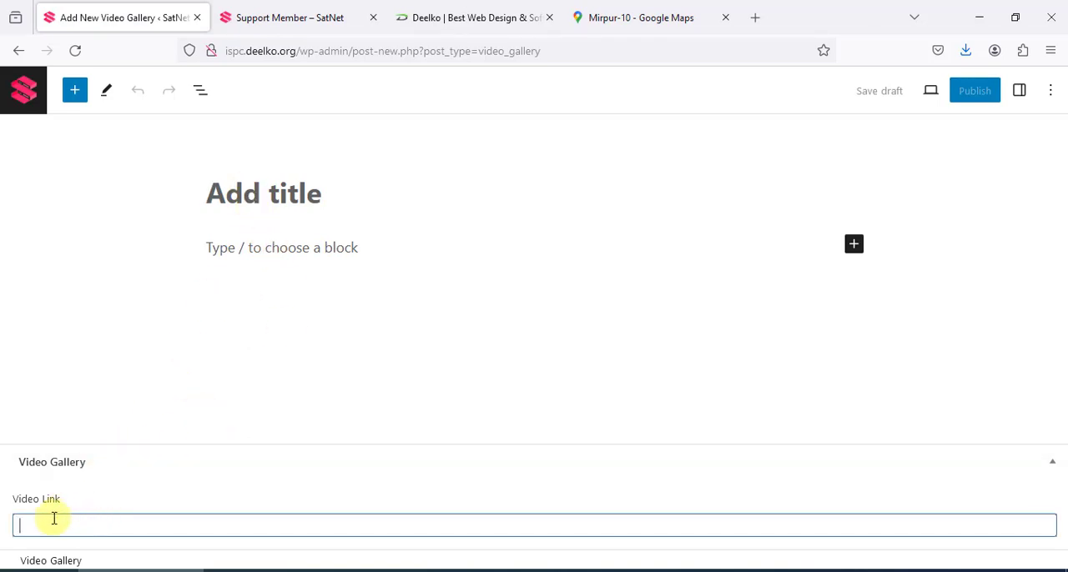
Open YouTube in a new browser tab through a Google search for youtube and search it for deelko
click(756, 17)
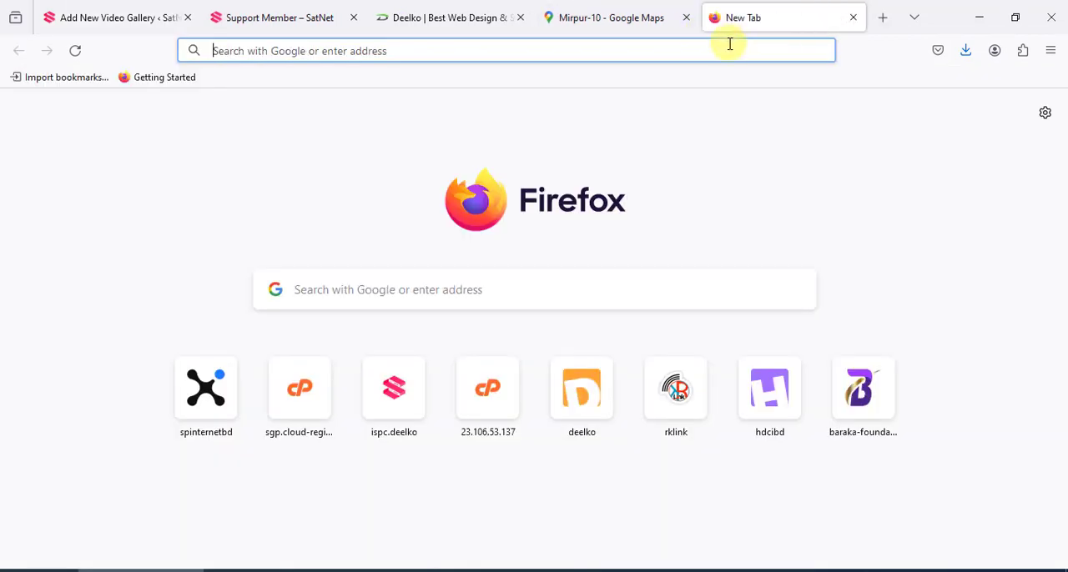
click(729, 43)
text(you)
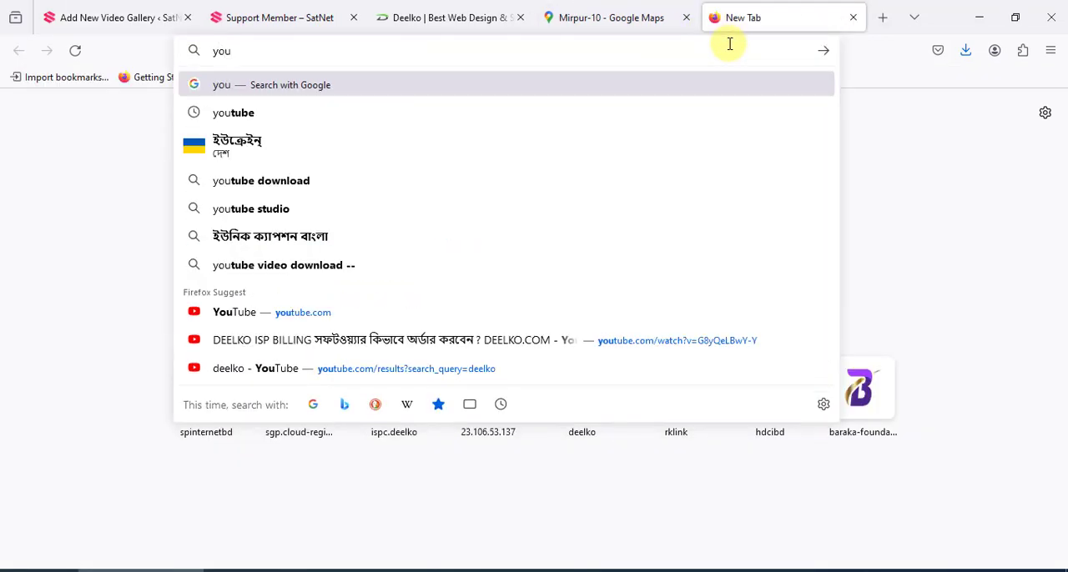
text(tube)
key(Return)
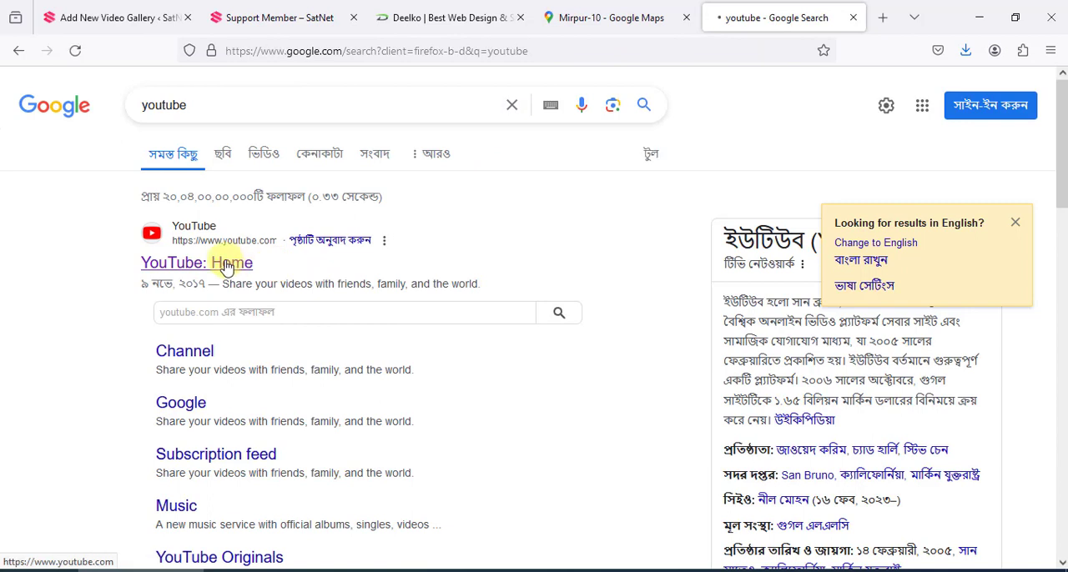
click(227, 265)
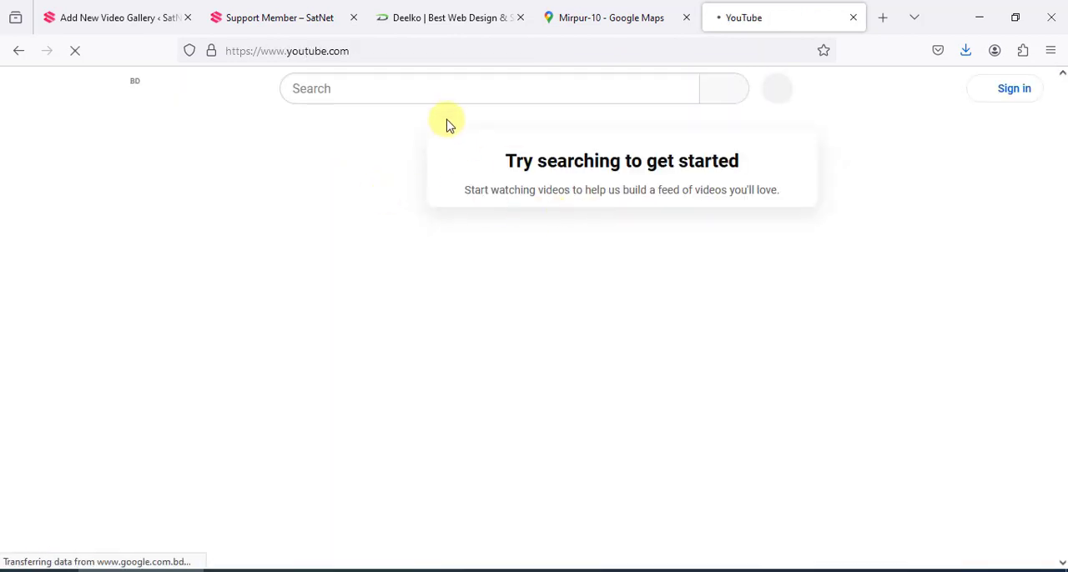
click(453, 96)
text(deelko)
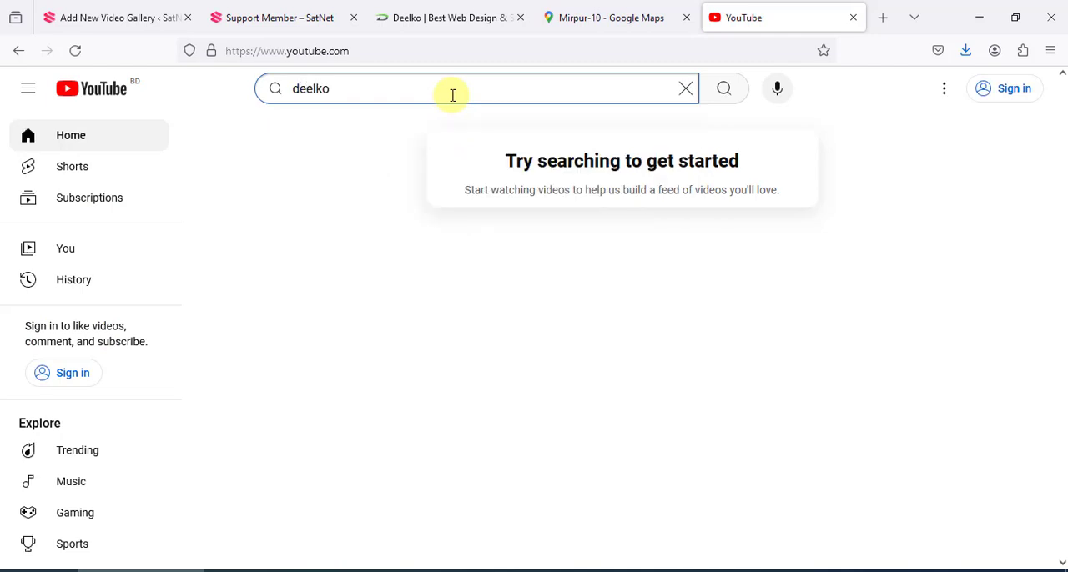
key(Return)
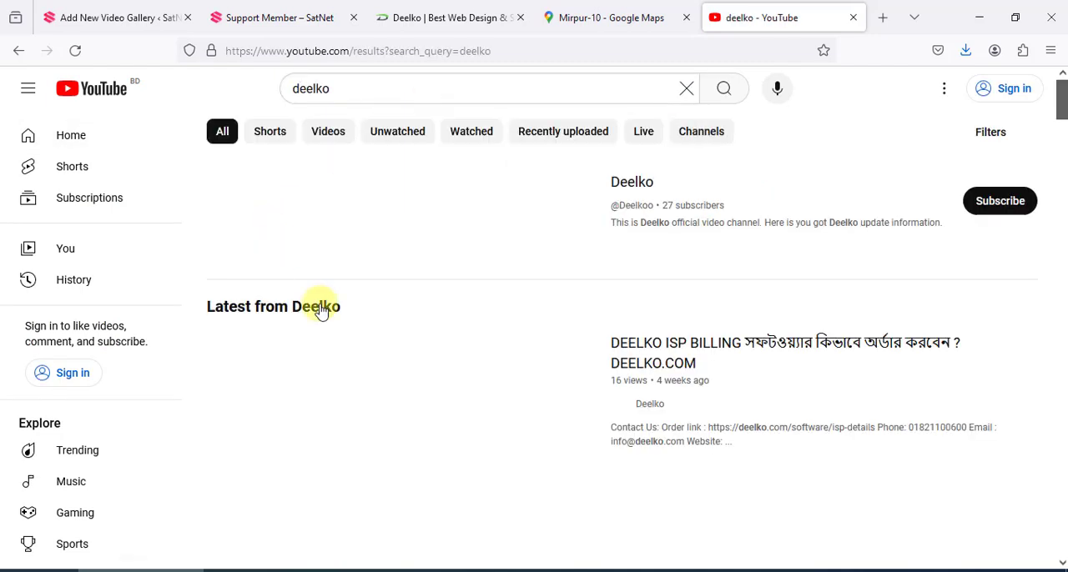
Open the DEELKO ISP BILLING video and display its embed code from the sharing options
click(633, 357)
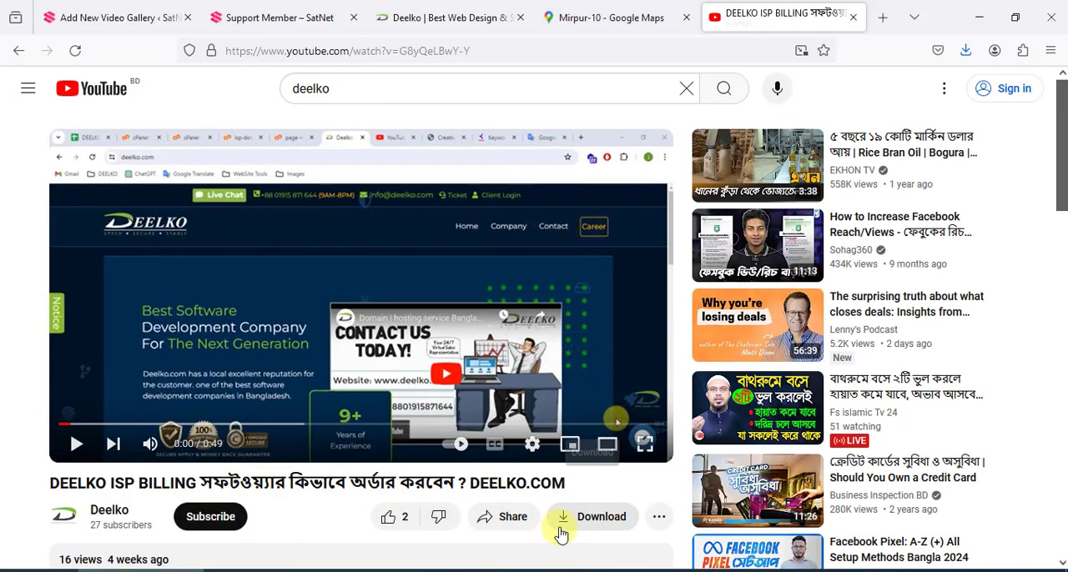
click(504, 519)
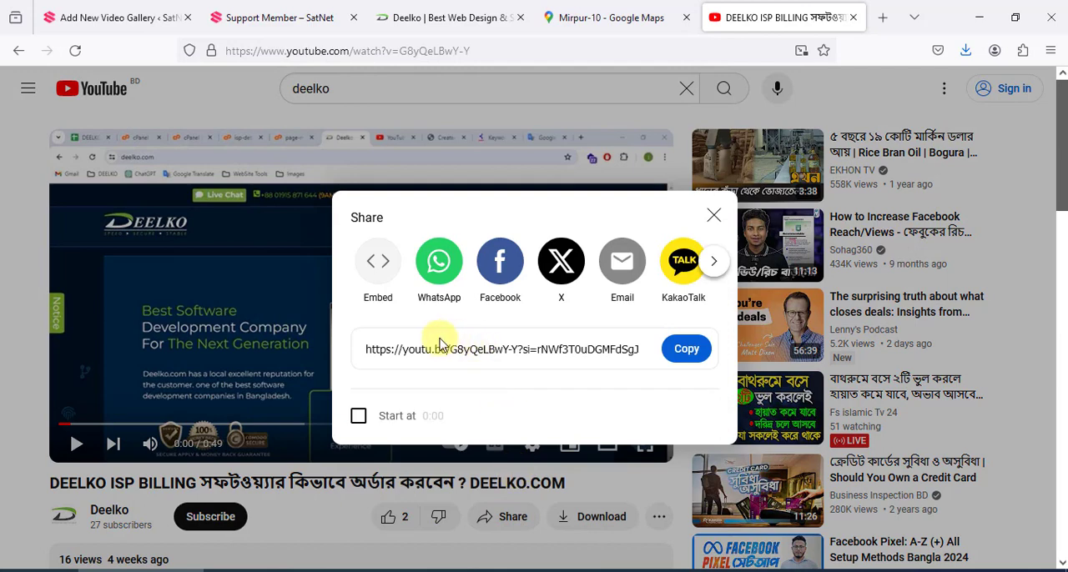
click(379, 267)
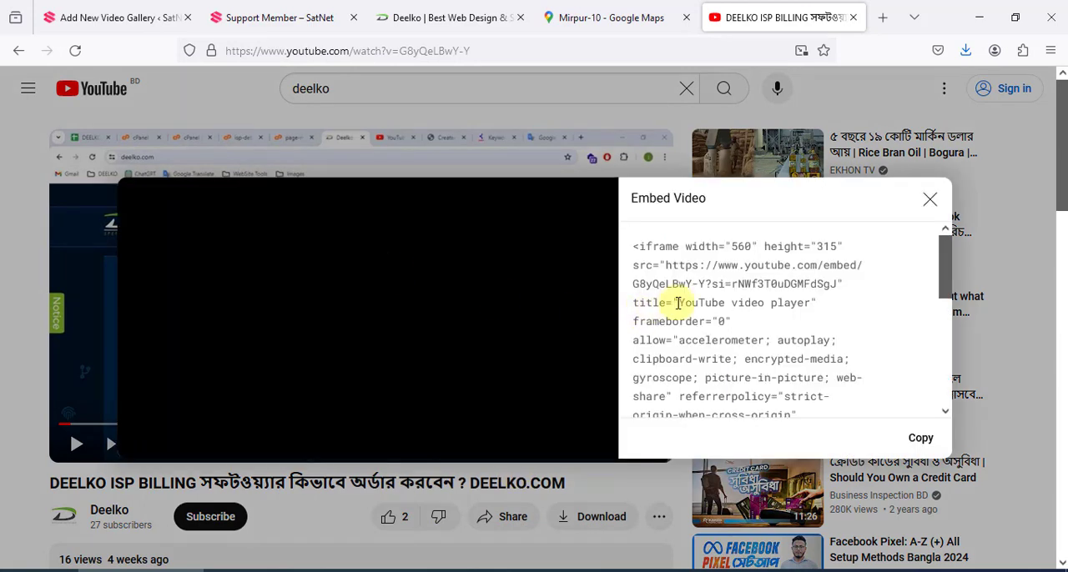
Copy the video's full embed code and switch to Notepad to replace the old map embed text with it
click(638, 265)
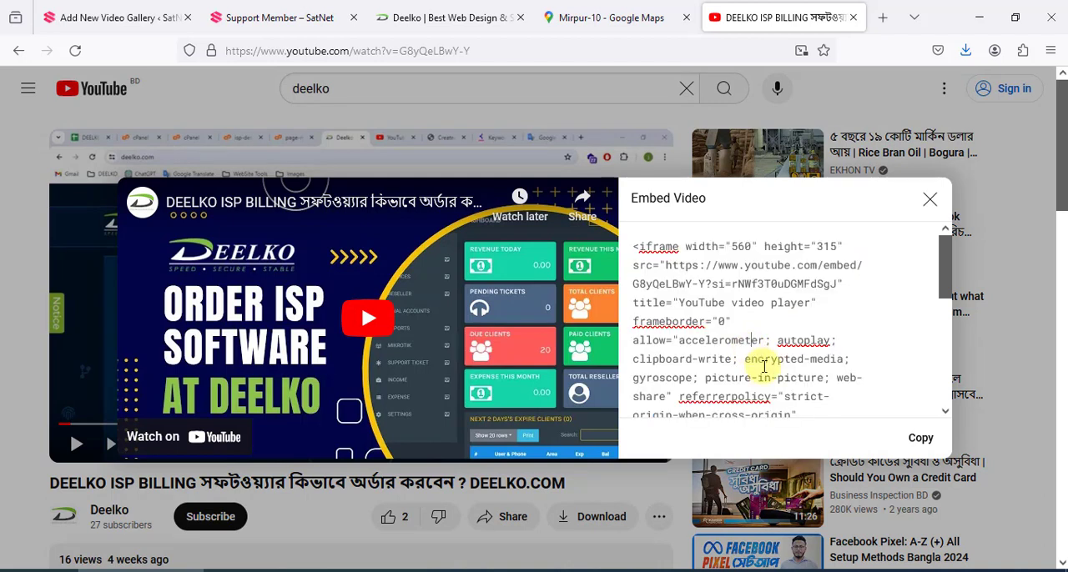
click(801, 210)
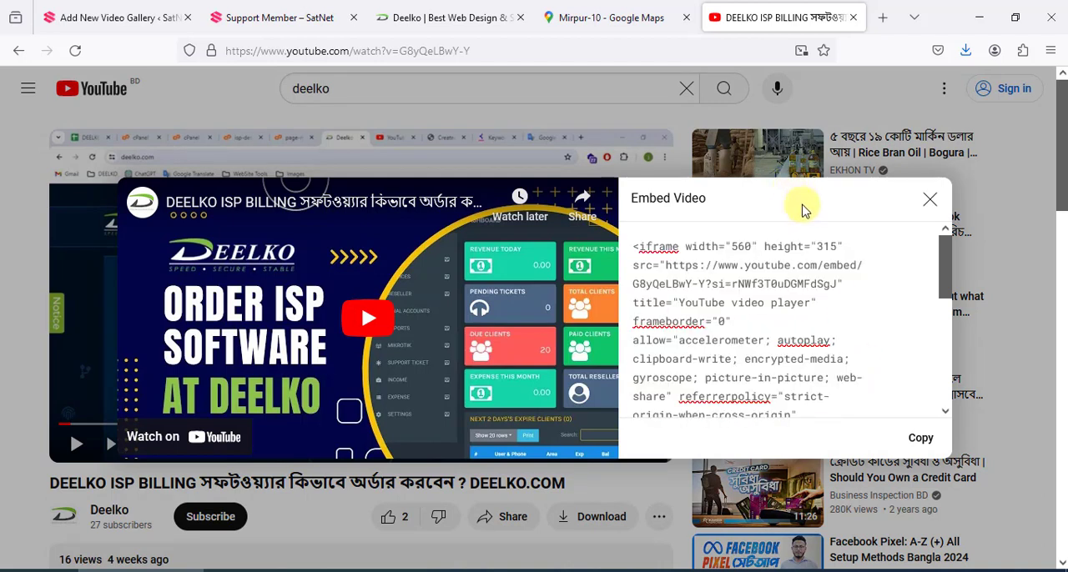
click(669, 262)
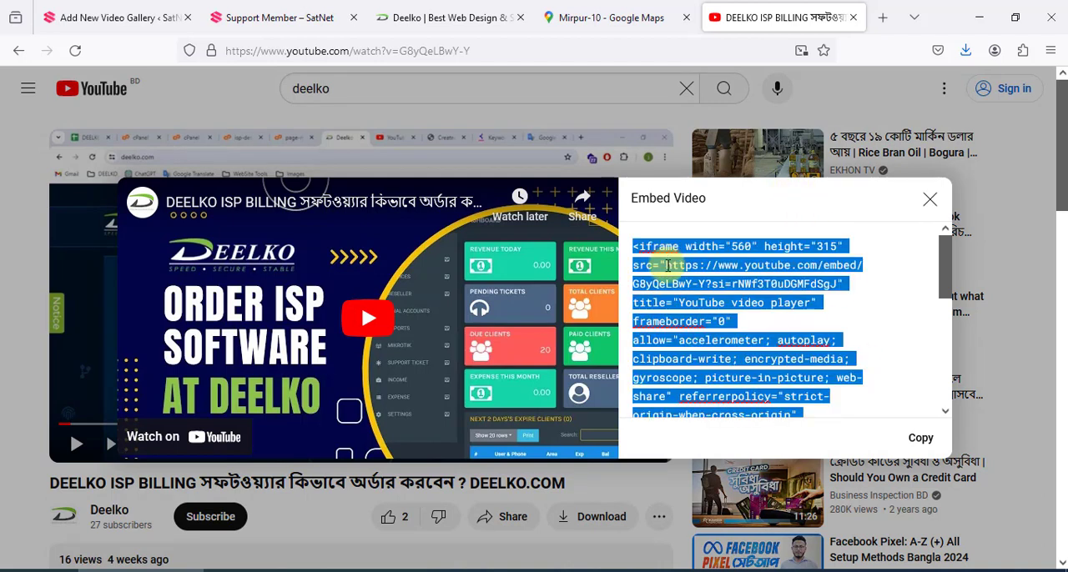
triple_click(669, 265)
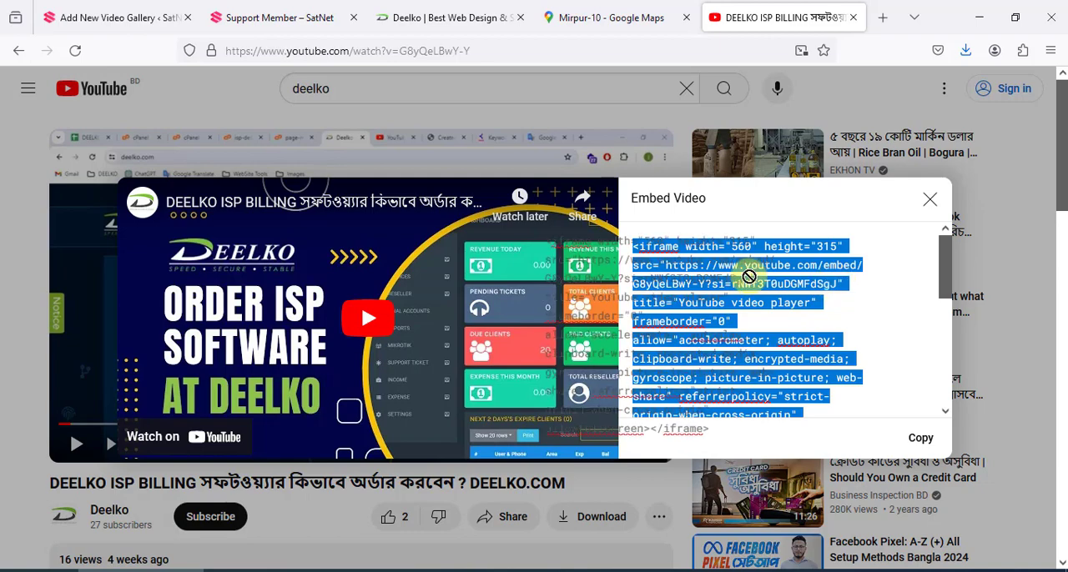
click(906, 309)
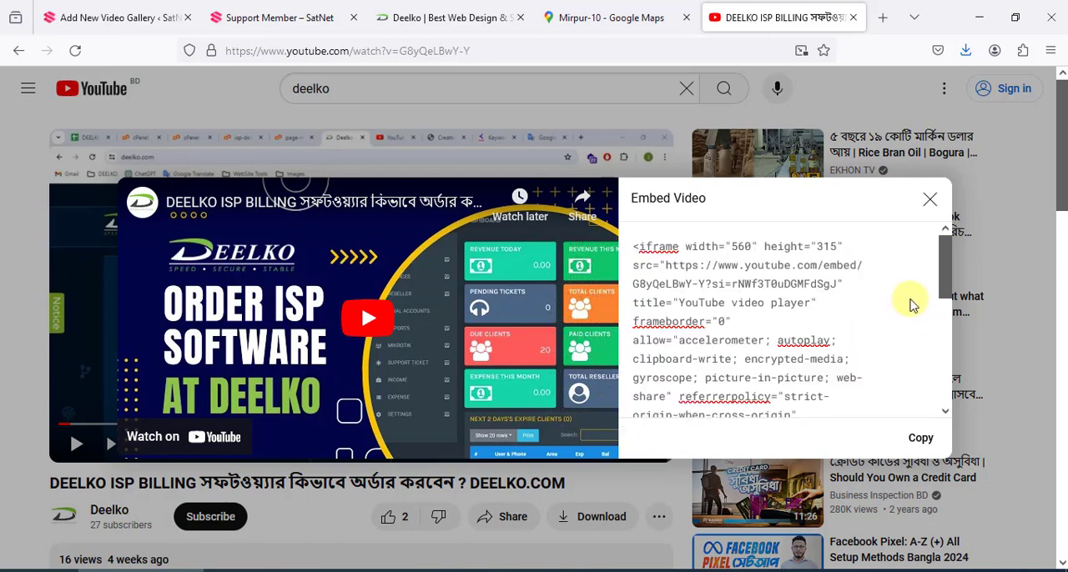
click(834, 287)
key(ctrl+c)
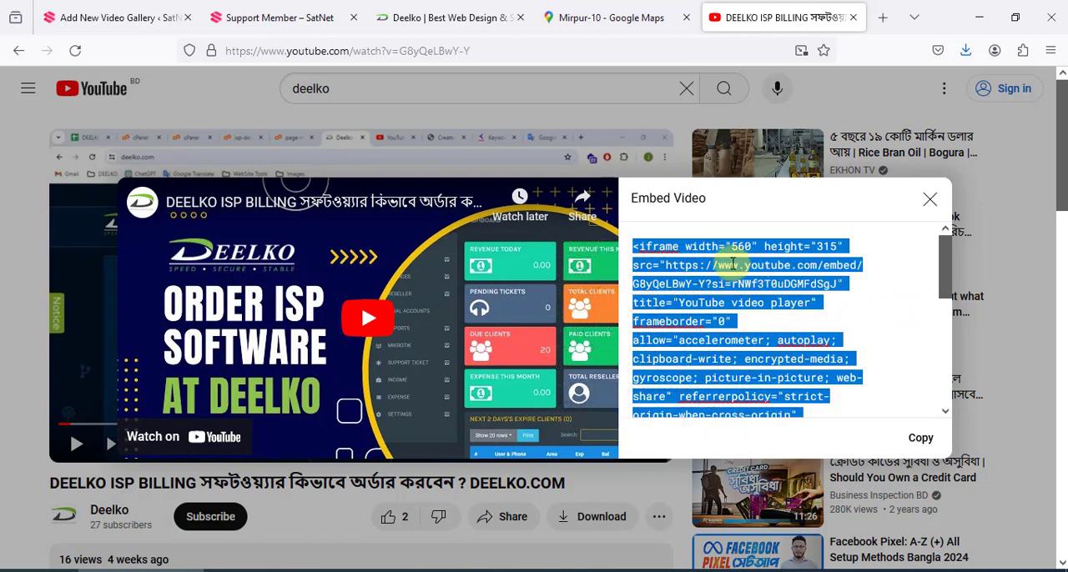
key(alt+Tab)
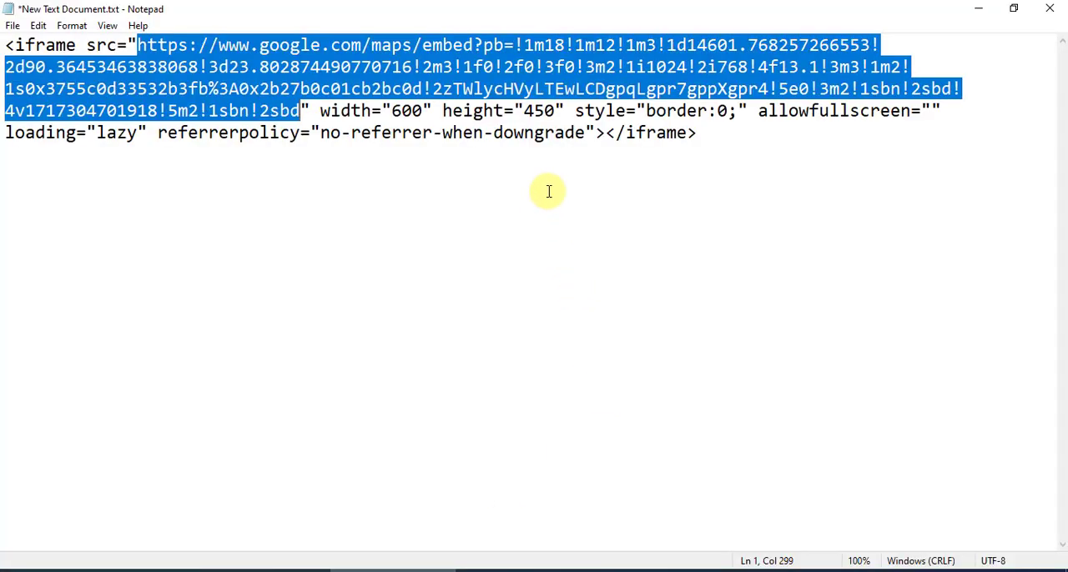
key(ctrl+a)
key(ctrl+v)
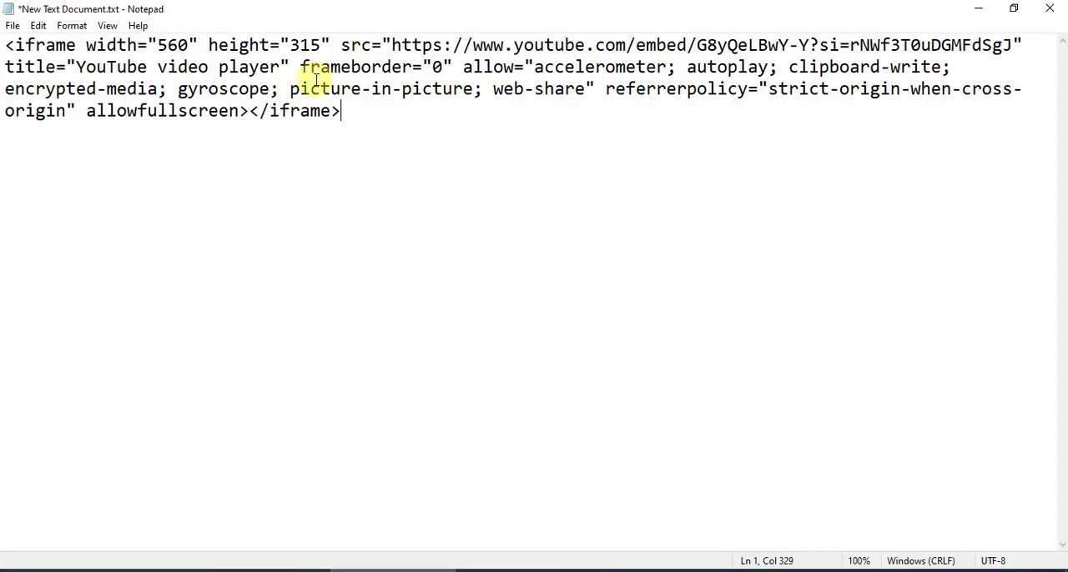
drag(342, 46, 800, 45)
click(432, 66)
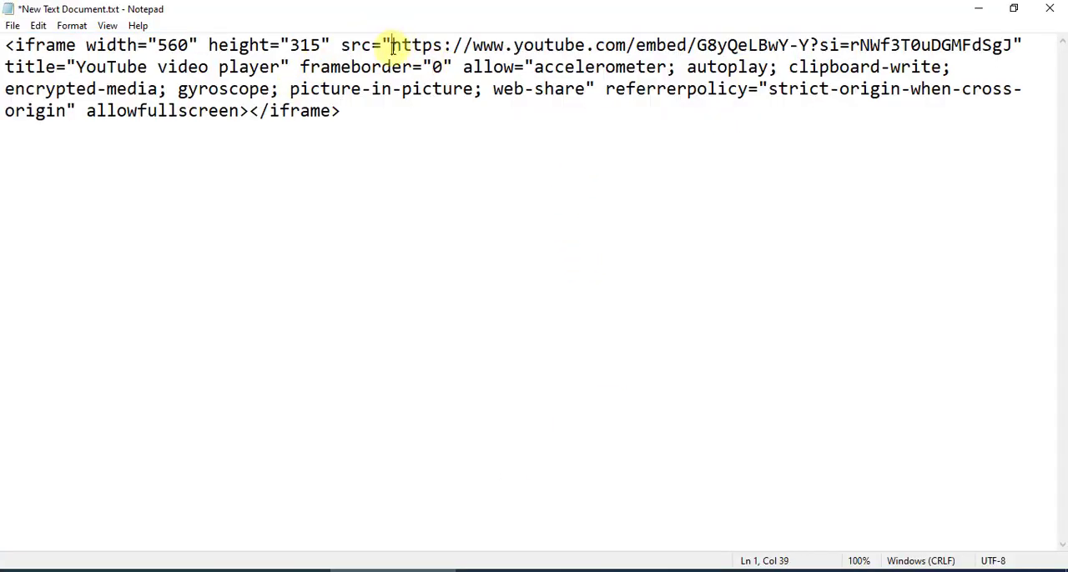
drag(393, 46, 1007, 46)
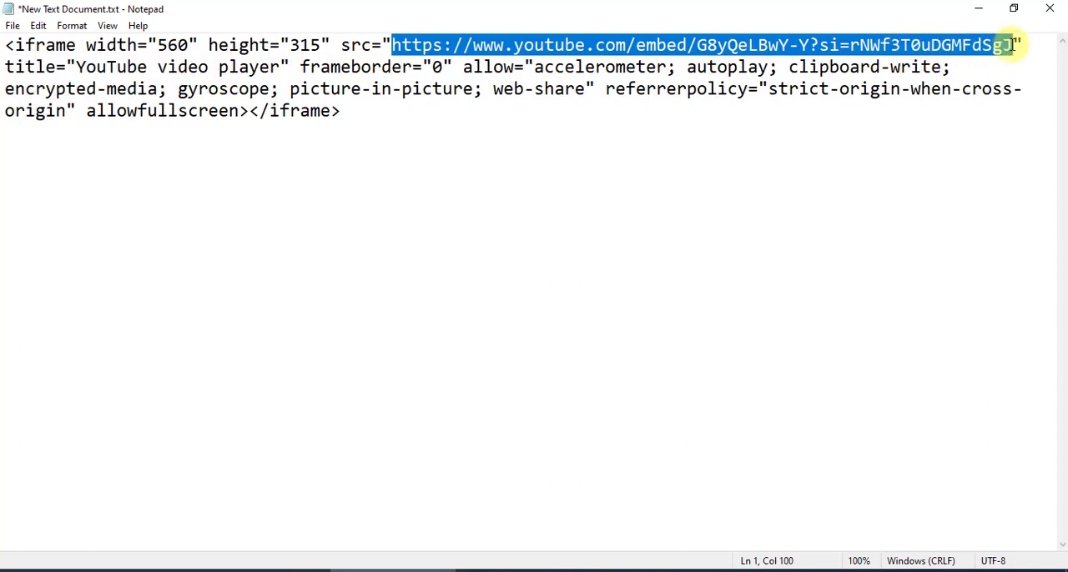
key(Delete)
click(978, 8)
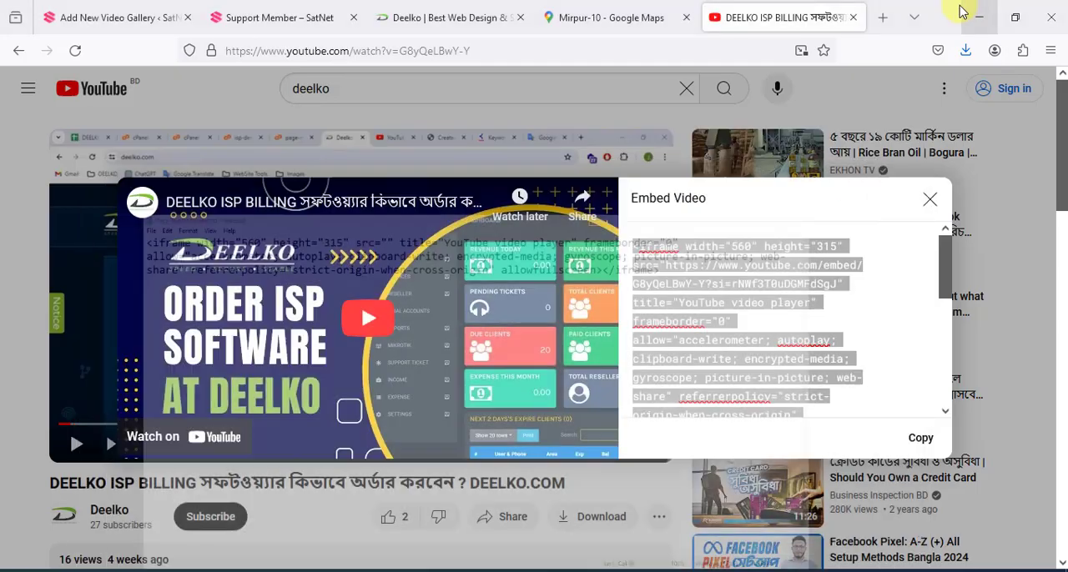
click(242, 17)
click(129, 17)
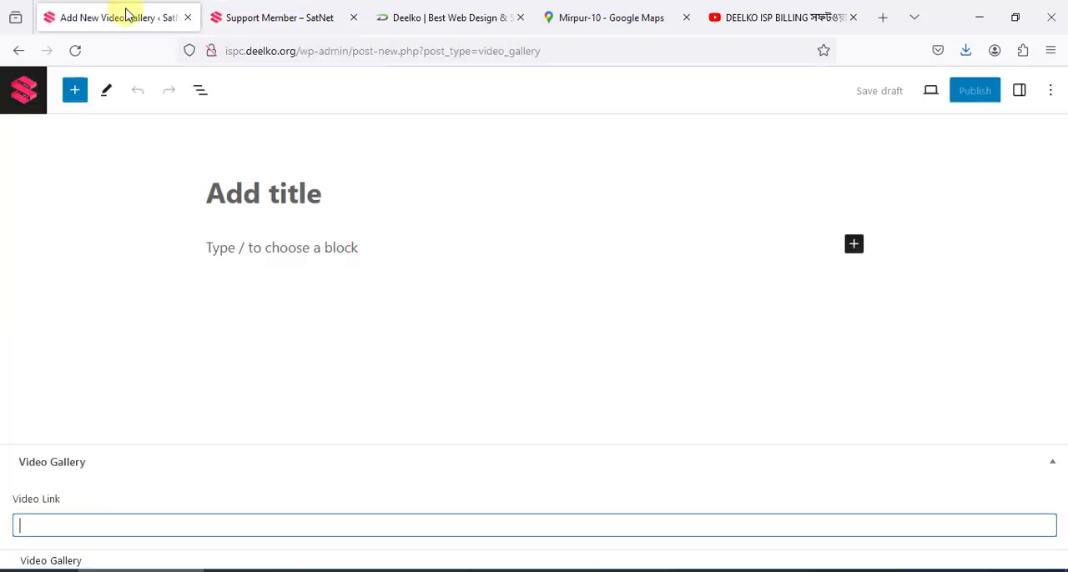
text(https://www.youtube.com/embed/G8yQeLBwY-Y?si=rNWf3T0uDGMFdSgJ)
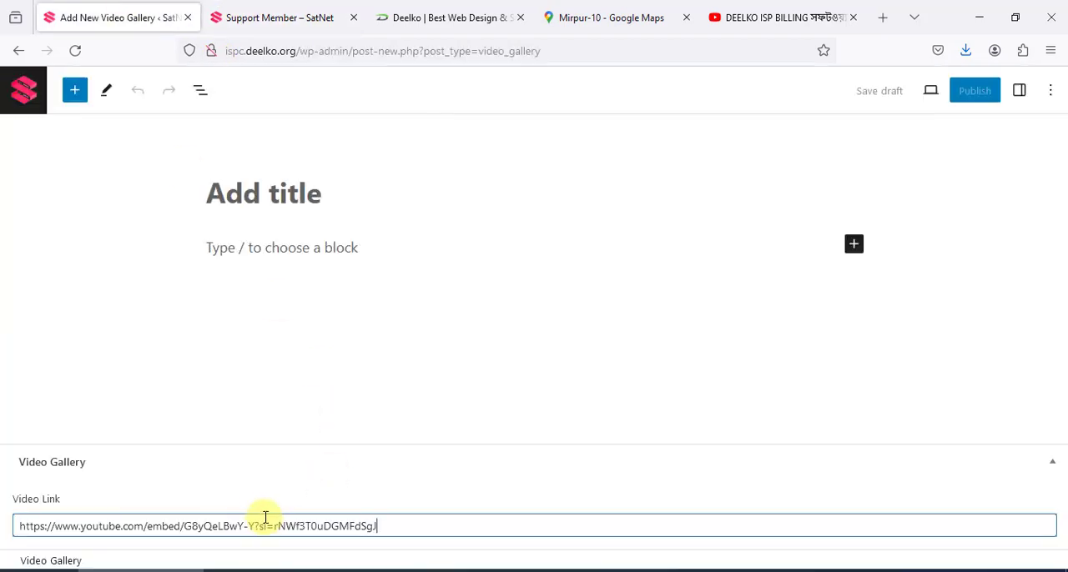
Copy the YouTube video's title, DEELKO ISP BILLING সফটওয়্যার কিভাবে অর্ডার করবেন ? DEELKO.COM, and paste it as the Video Gallery entry's title
click(287, 208)
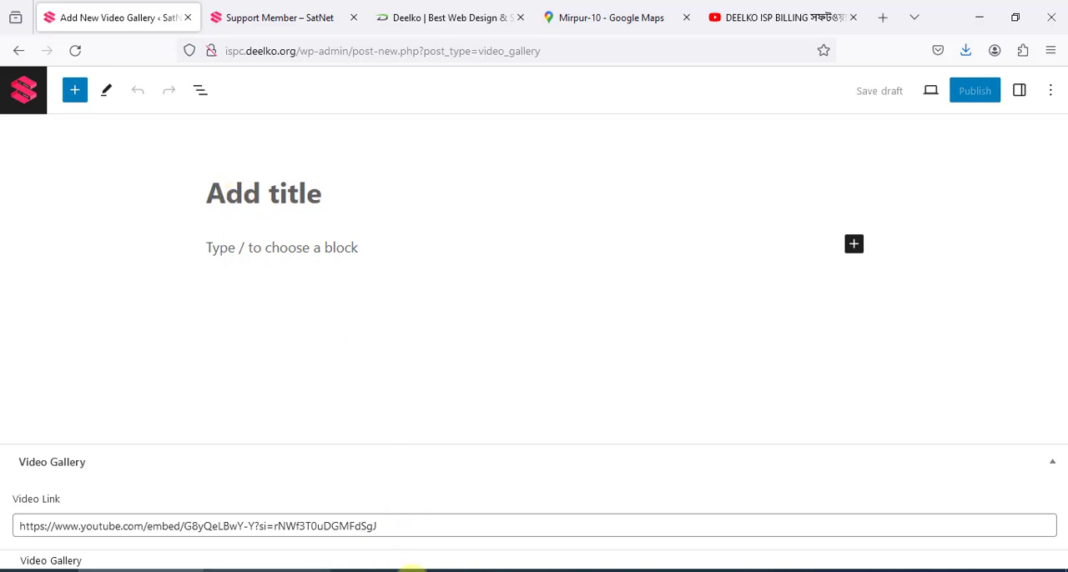
click(781, 18)
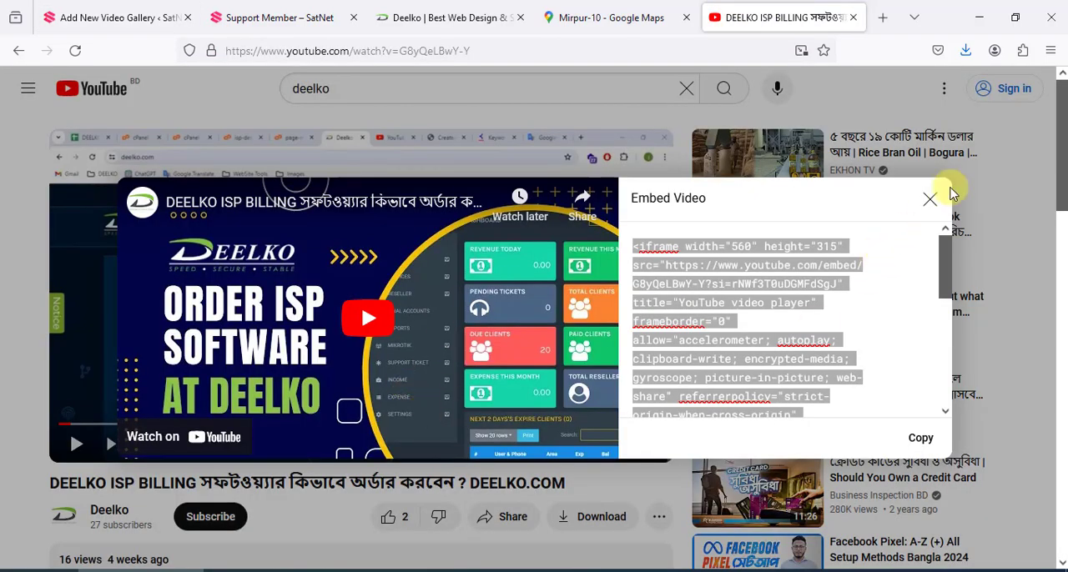
click(928, 201)
drag(571, 484, 35, 481)
key(ctrl+c)
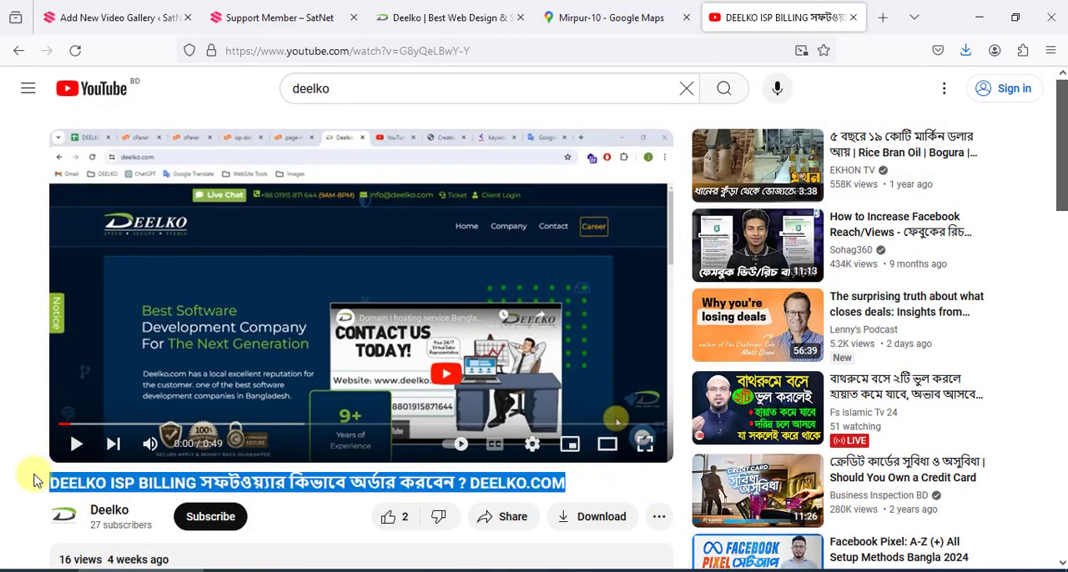
click(117, 18)
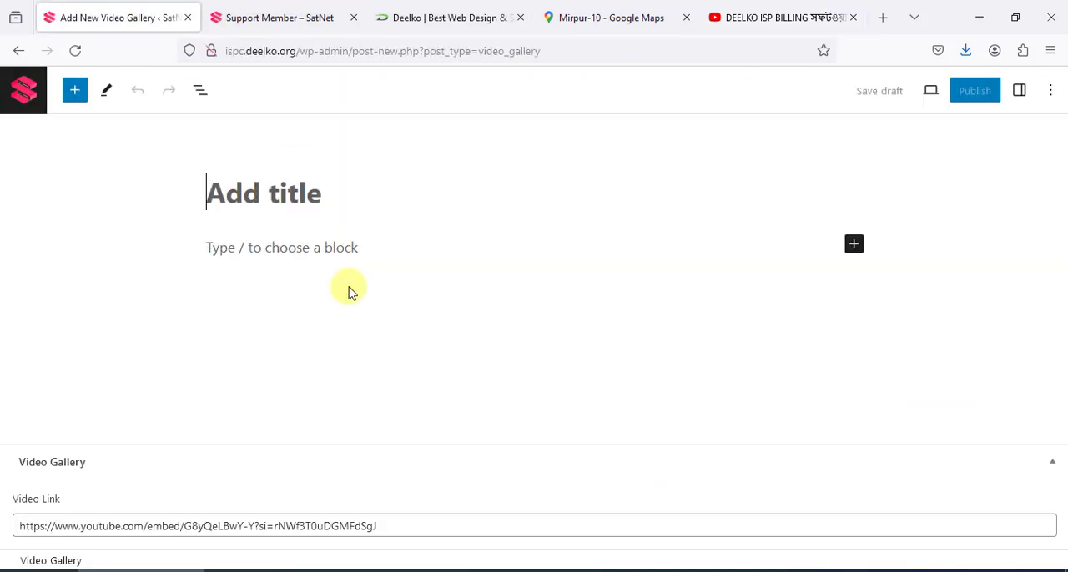
key(ctrl+v)
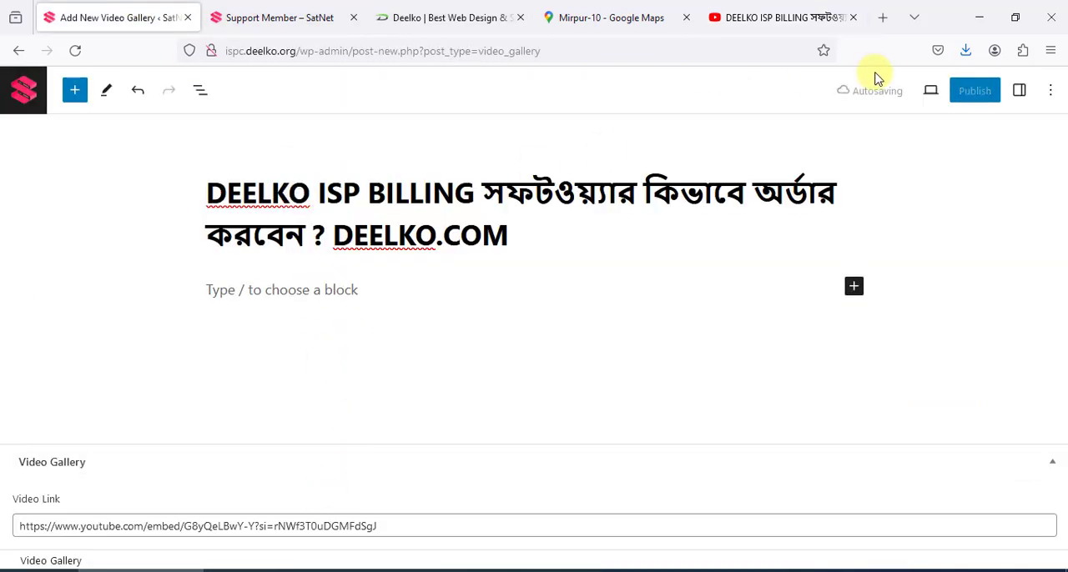
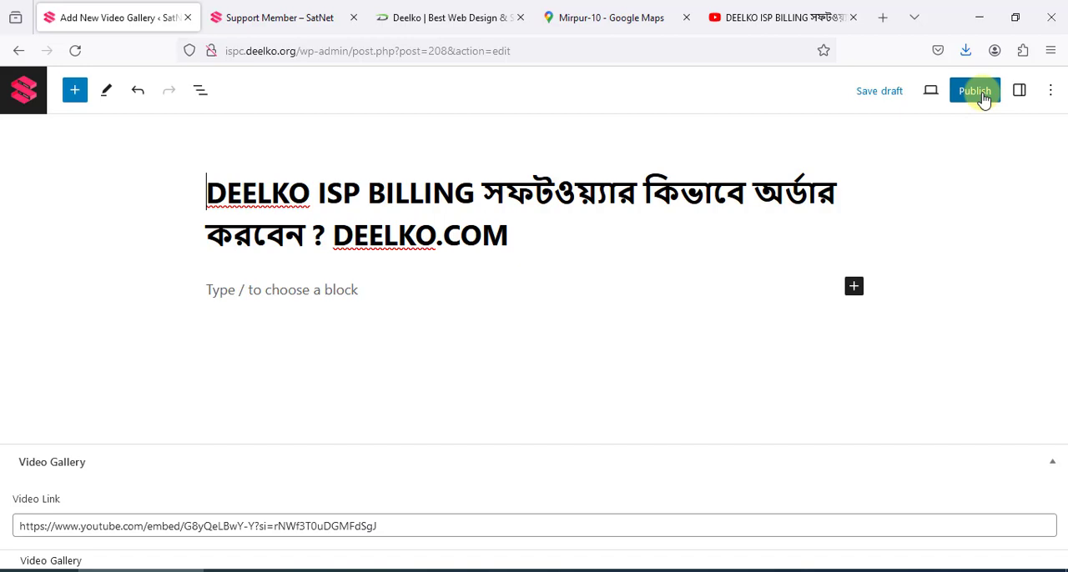
View the live site's Video Gallery page, linked in its footer, and return to the Video Gallery entry being edited
click(327, 12)
scroll(357, 412, down, 3)
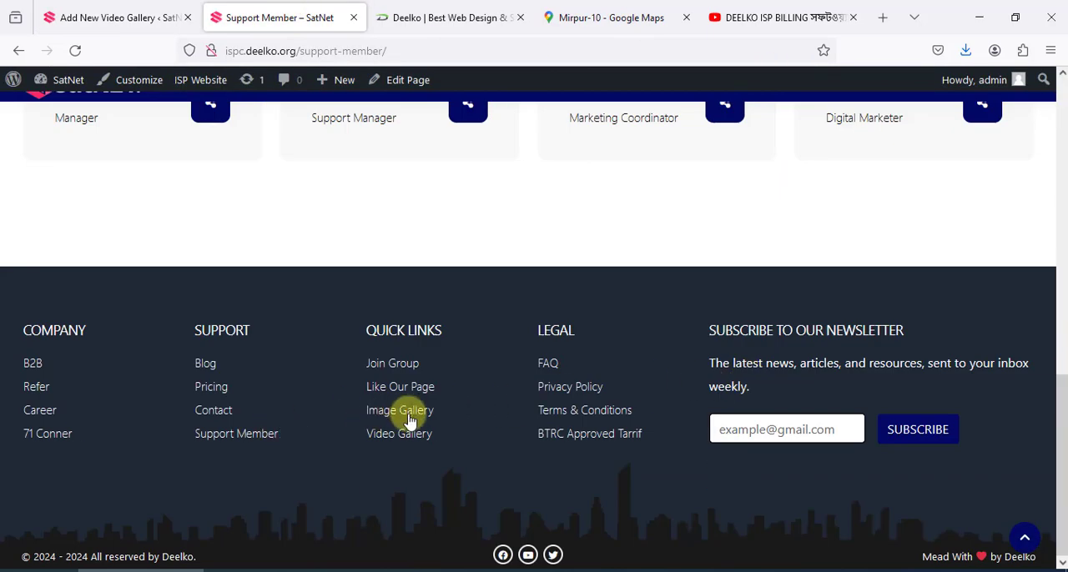
click(399, 435)
scroll(525, 321, down, 5)
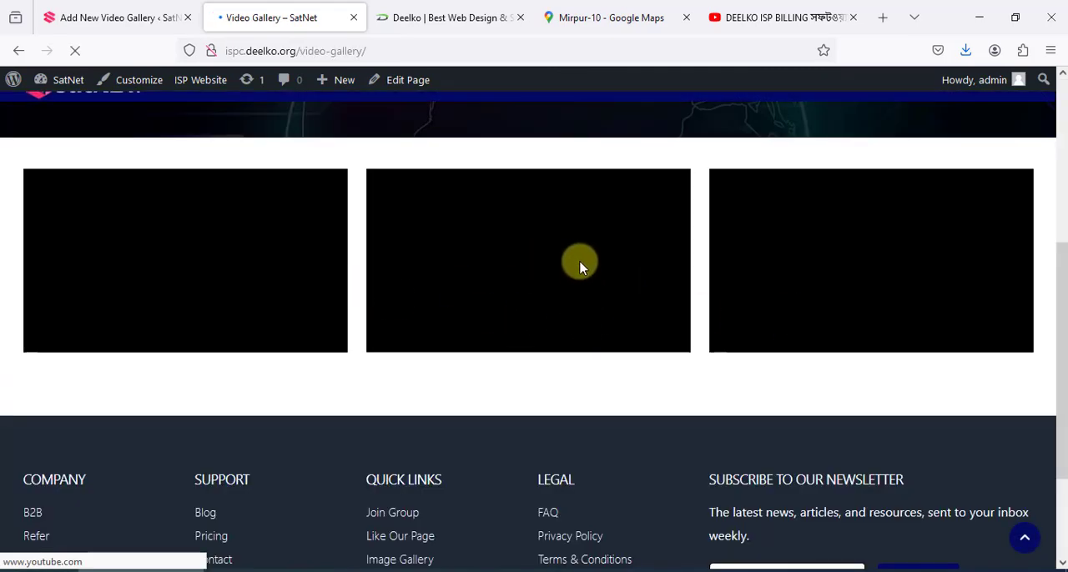
click(107, 15)
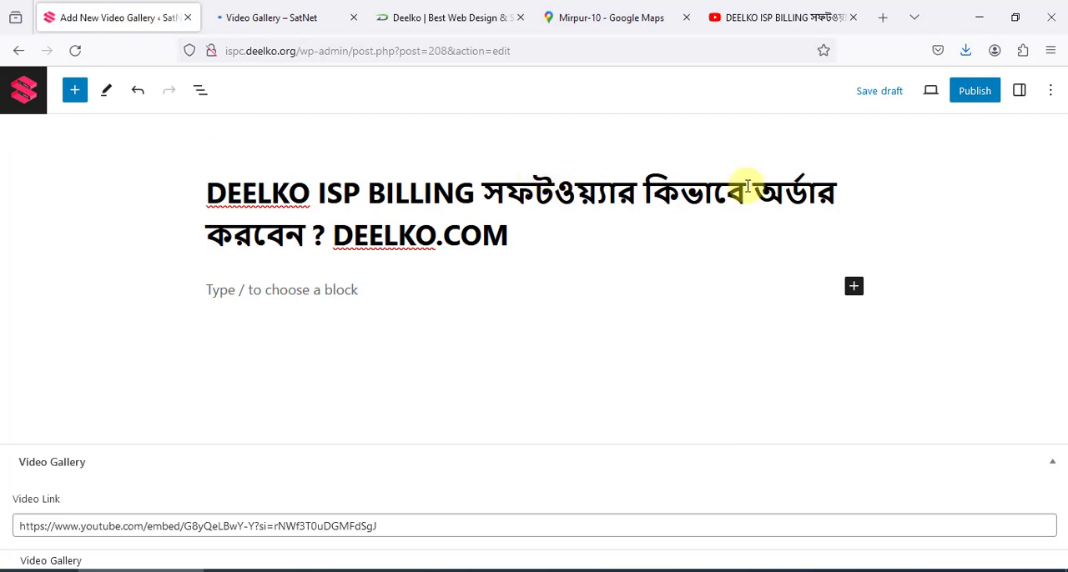
Leave the Video Gallery entry, open the site's Posts list and start a new post
click(23, 91)
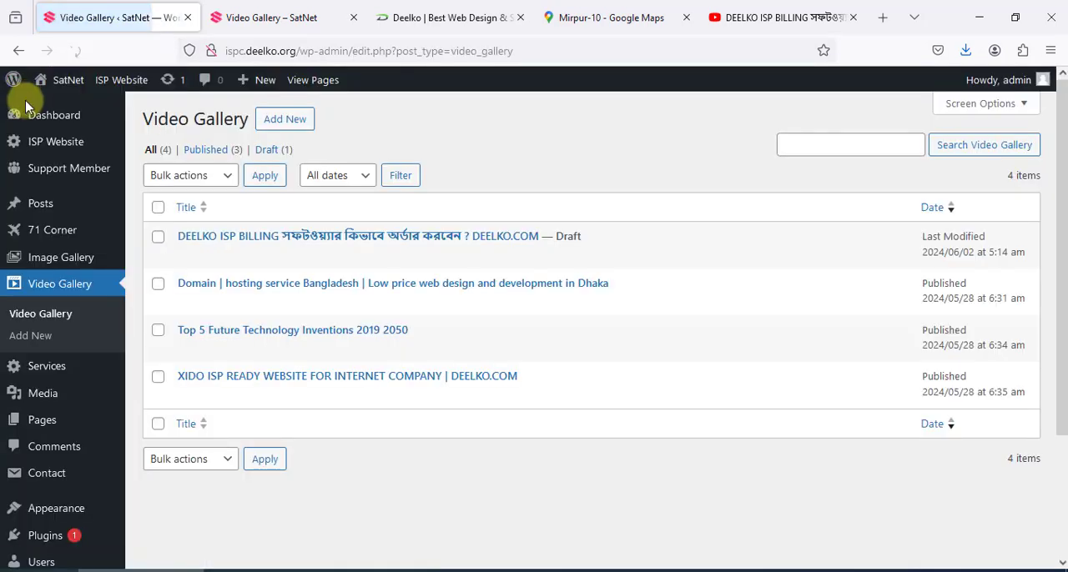
click(42, 212)
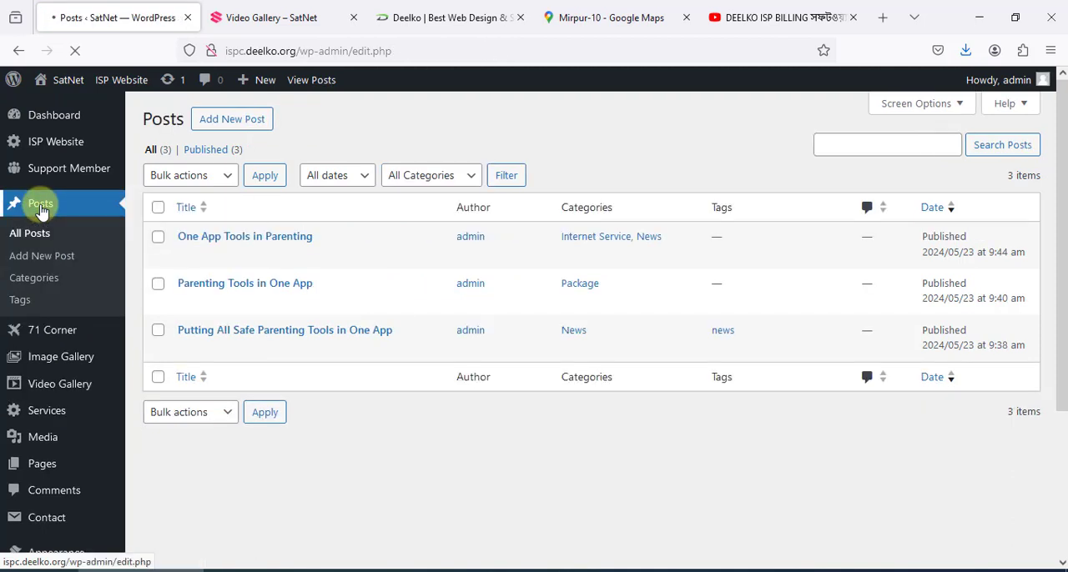
click(259, 131)
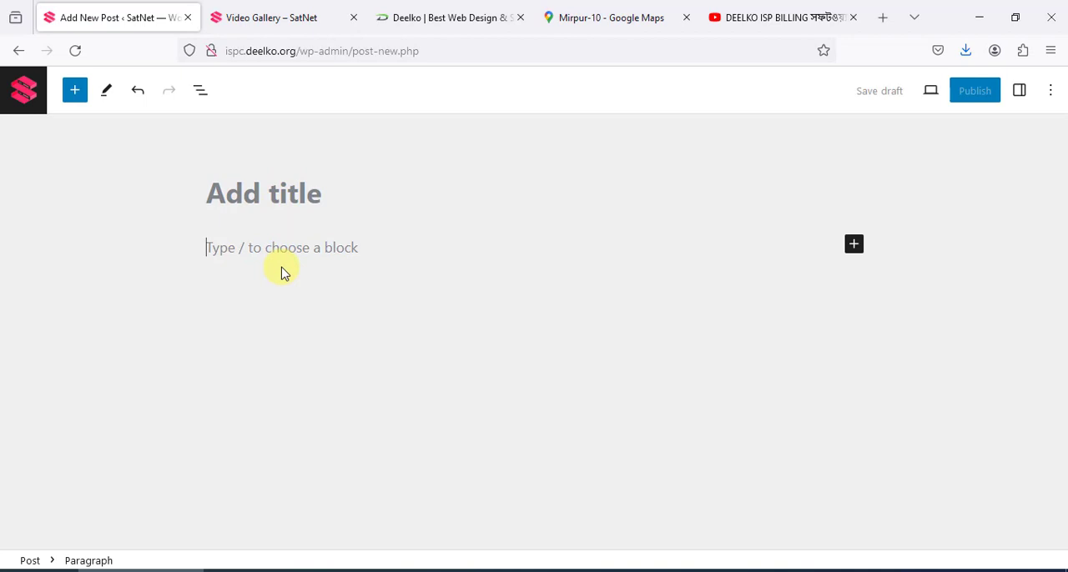
Display the new post's settings, open the form for a new category and review the tag and featured image options
click(1019, 92)
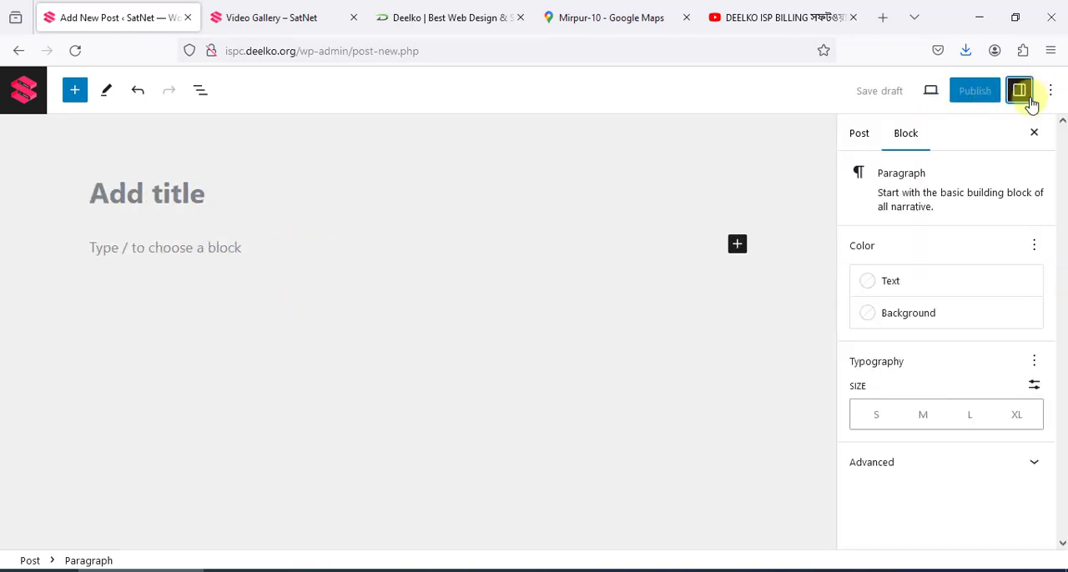
click(859, 135)
scroll(968, 442, down, 2)
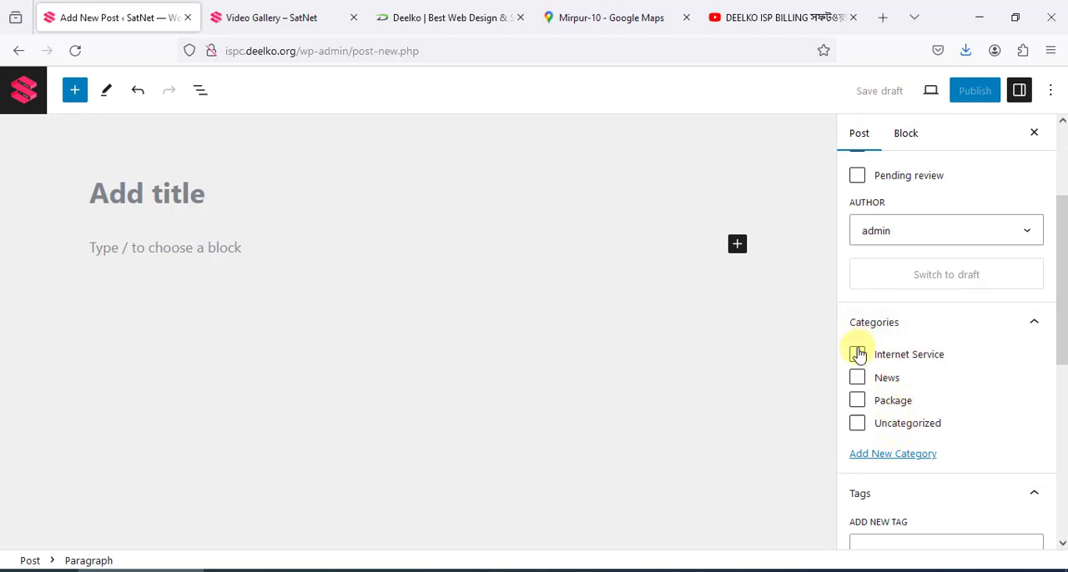
click(872, 465)
scroll(942, 454, down, 1)
click(920, 423)
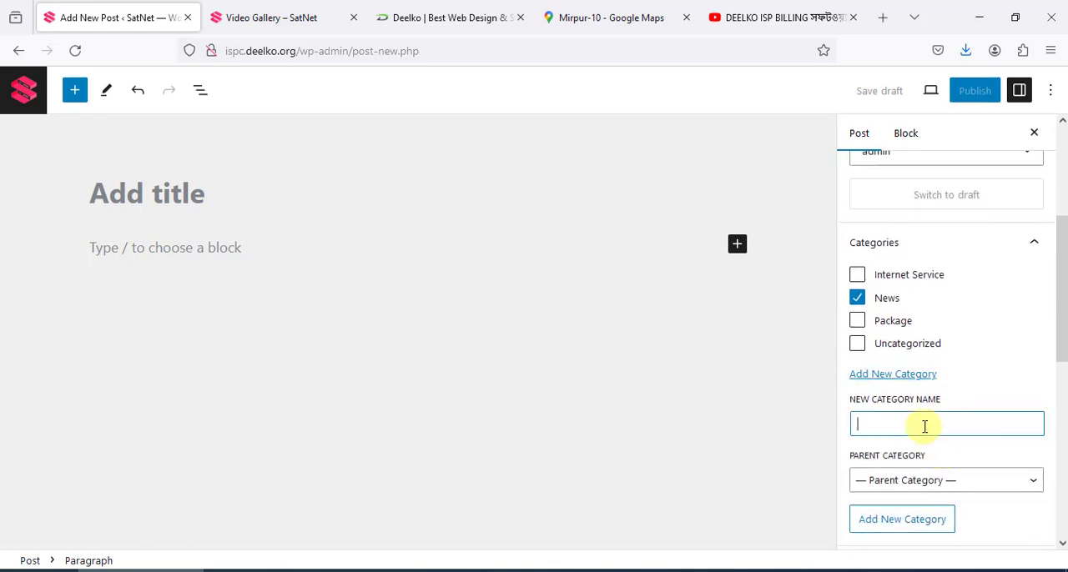
scroll(941, 442, down, 3)
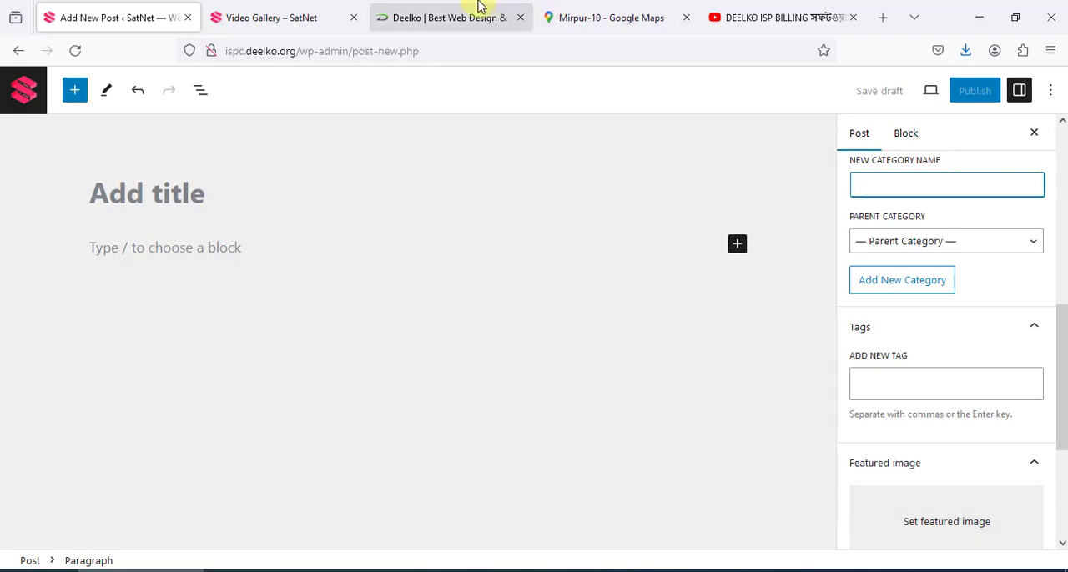
View the live site's Blog page and look over its published posts
click(292, 10)
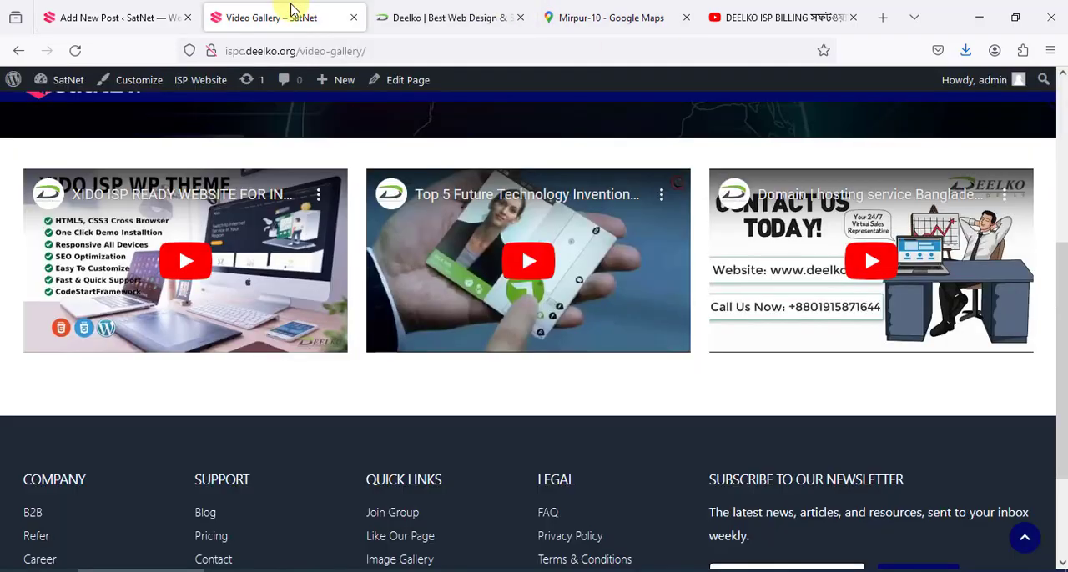
click(205, 518)
scroll(602, 430, down, 3)
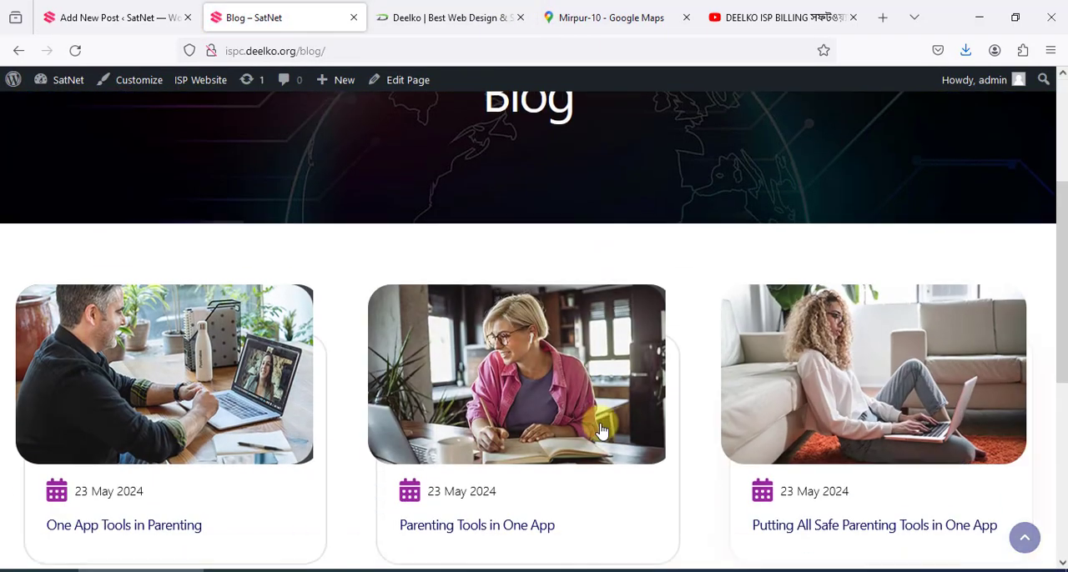
Return to the blank new post and leave it unsaved for the Posts list
click(109, 12)
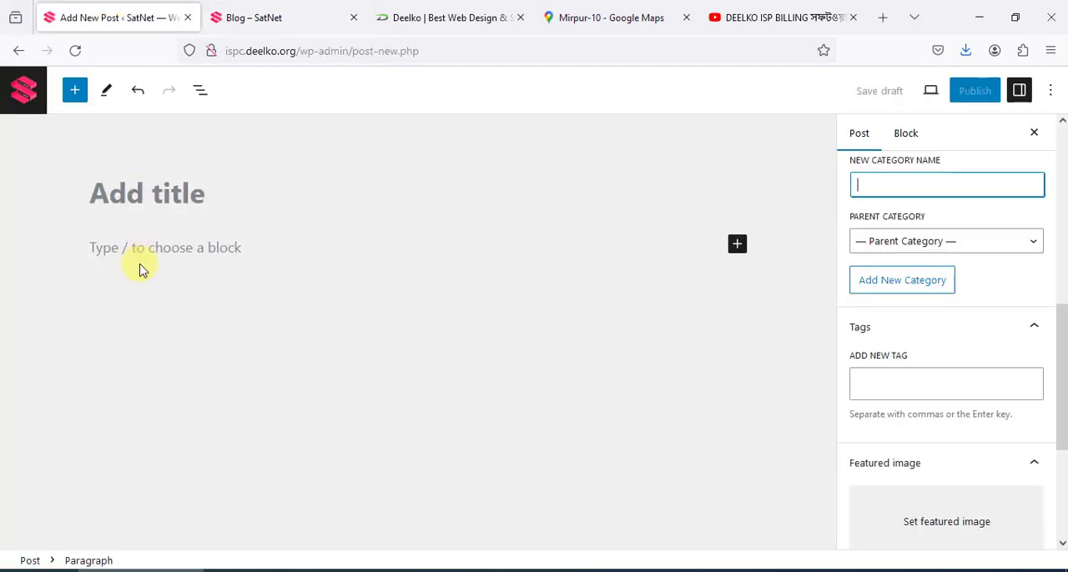
click(29, 89)
click(576, 355)
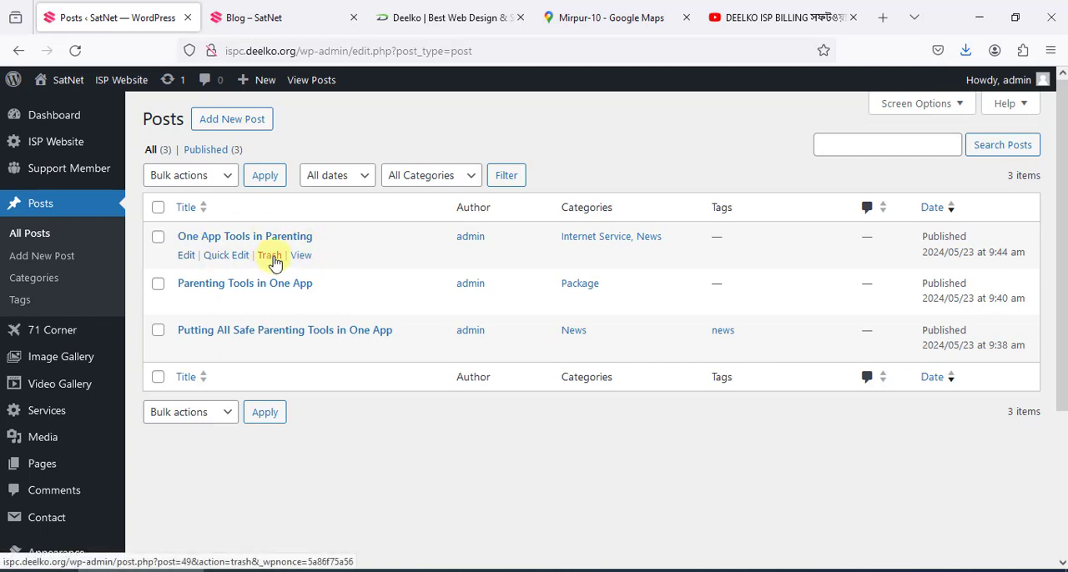
Open the Image Gallery list, look through its entries and start a new Image Gallery entry
mouse_move(100, 355)
scroll(102, 357, down, 1)
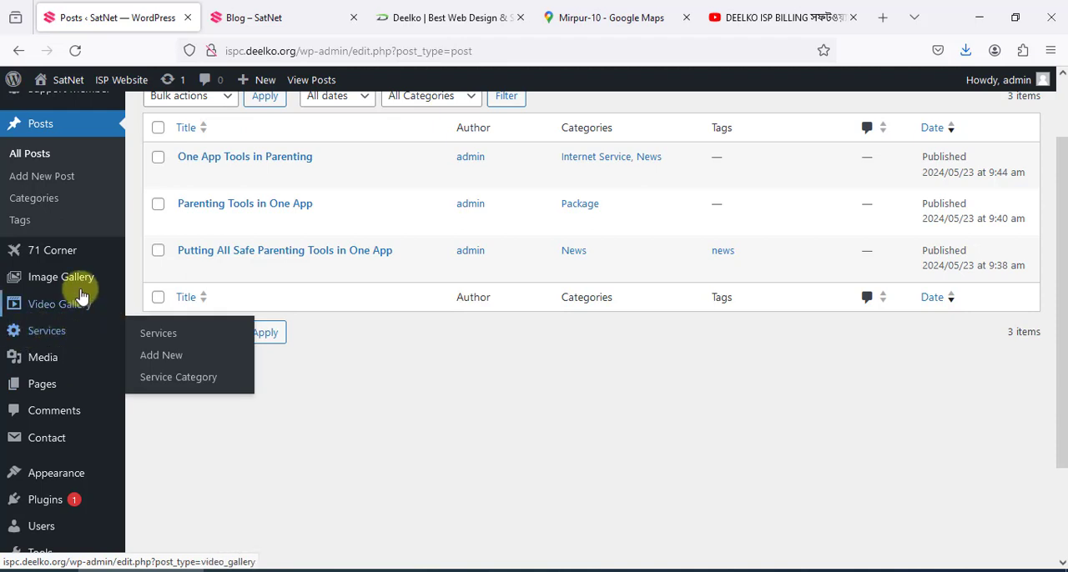
mouse_move(79, 284)
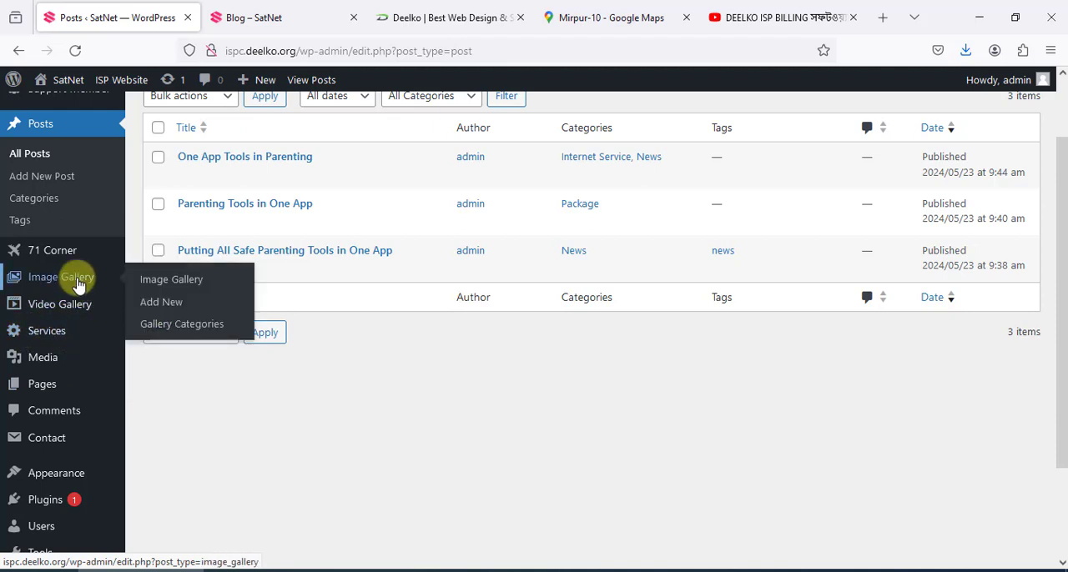
scroll(255, 220, down, 4)
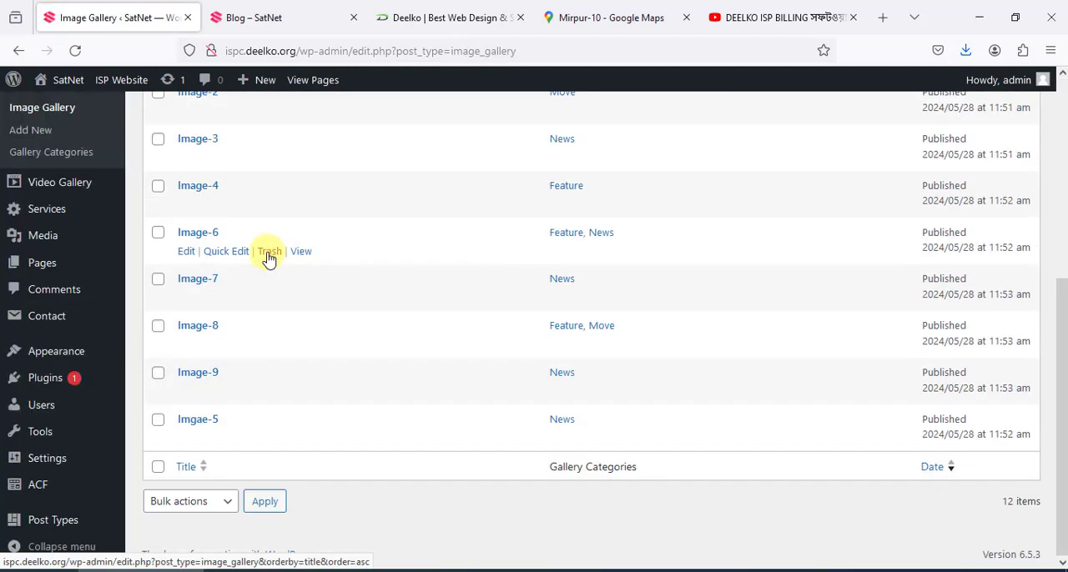
scroll(267, 274, up, 4)
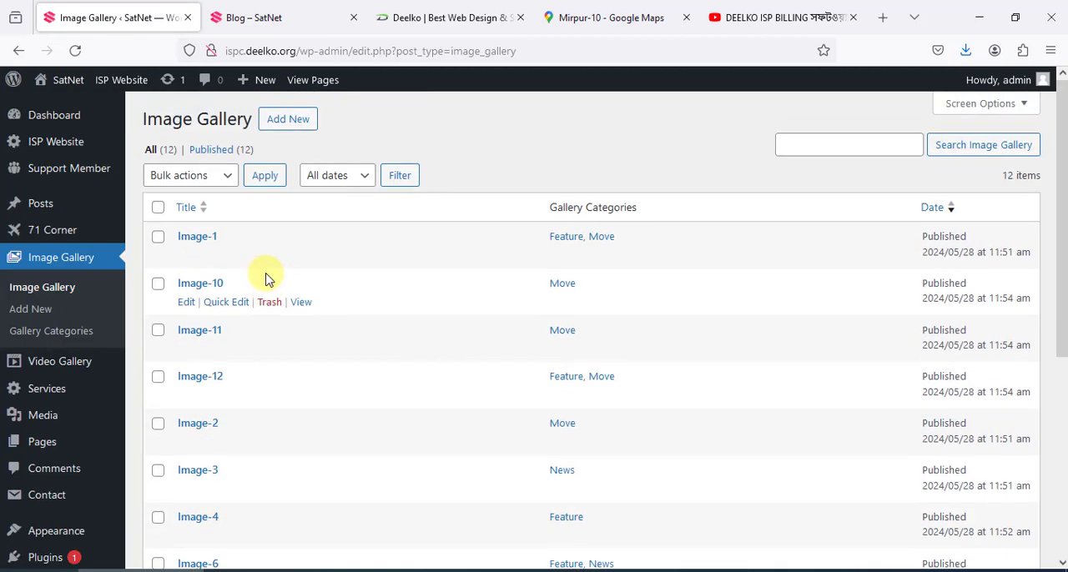
mouse_move(234, 262)
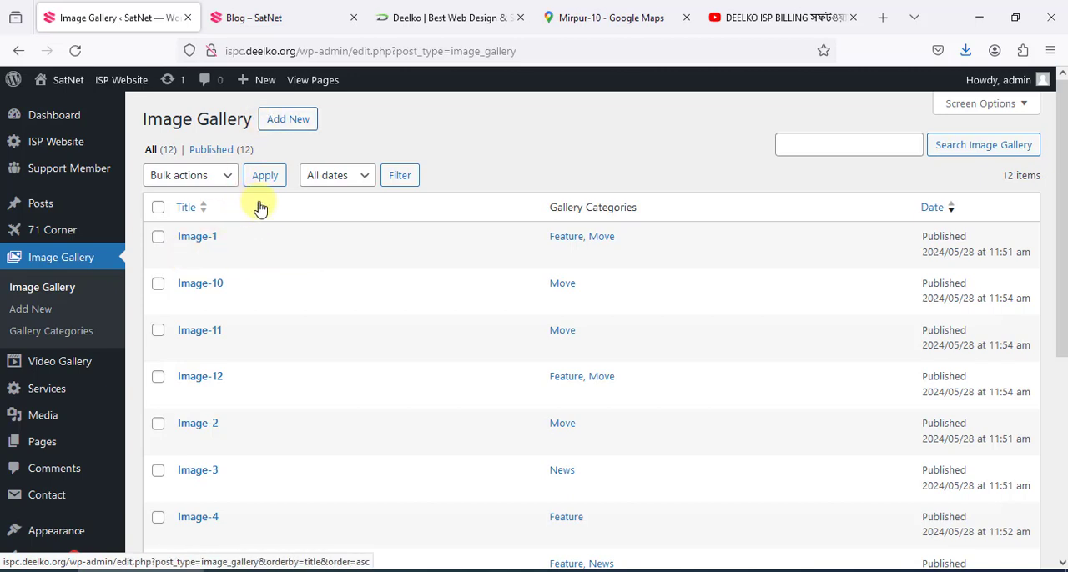
click(296, 123)
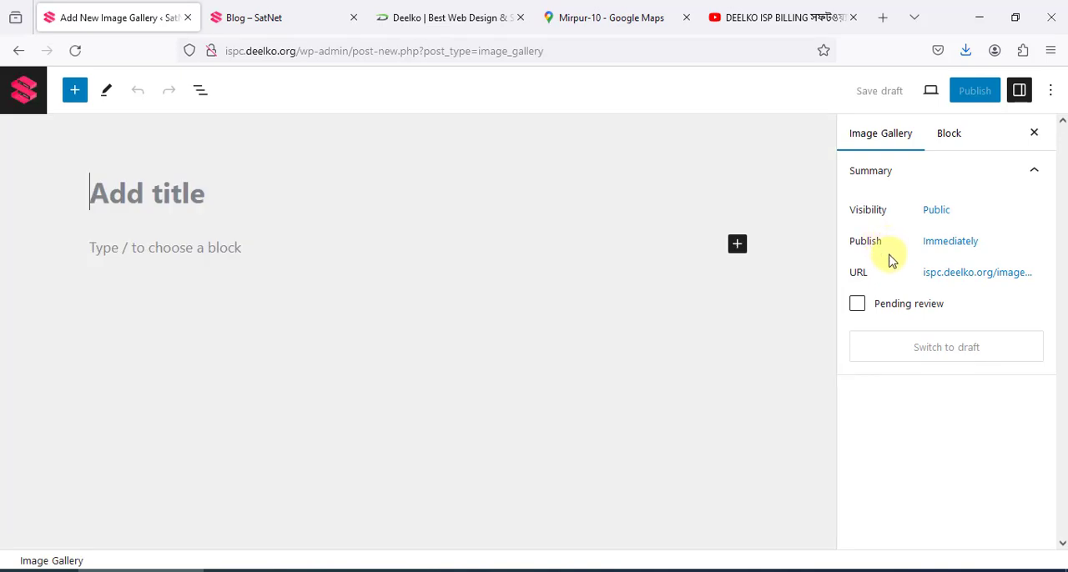
Examine the new Image Gallery entry's settings, including the form for adding a gallery category, without filling anything in
scroll(889, 261, down, 2)
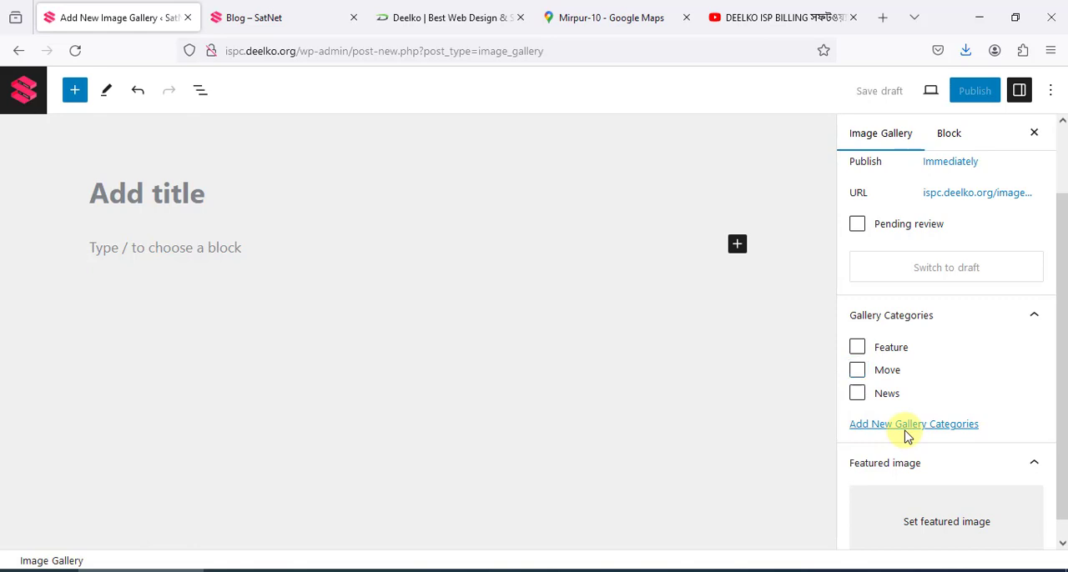
click(902, 425)
scroll(934, 434, down, 2)
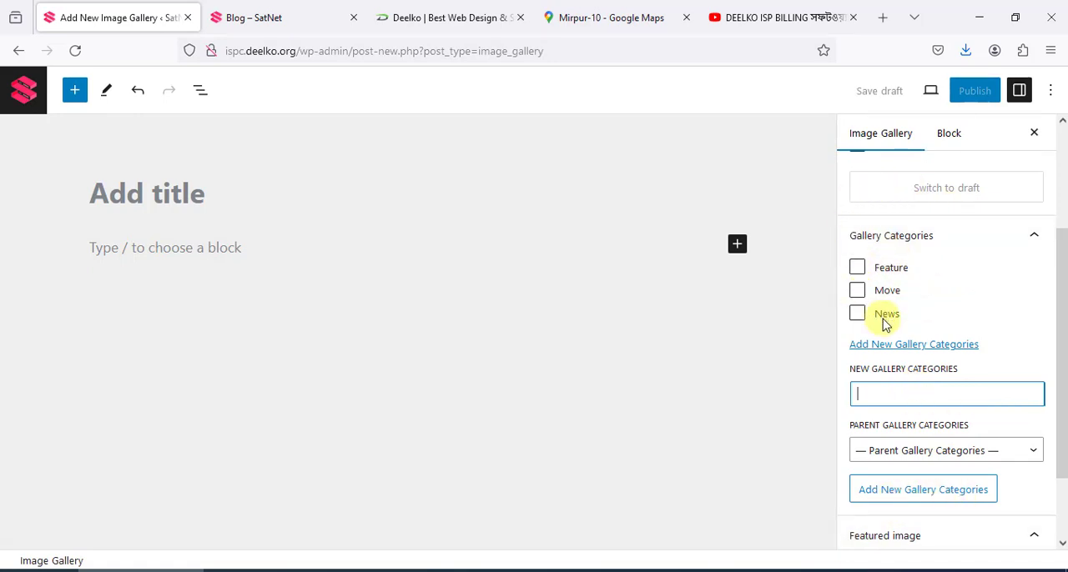
click(164, 246)
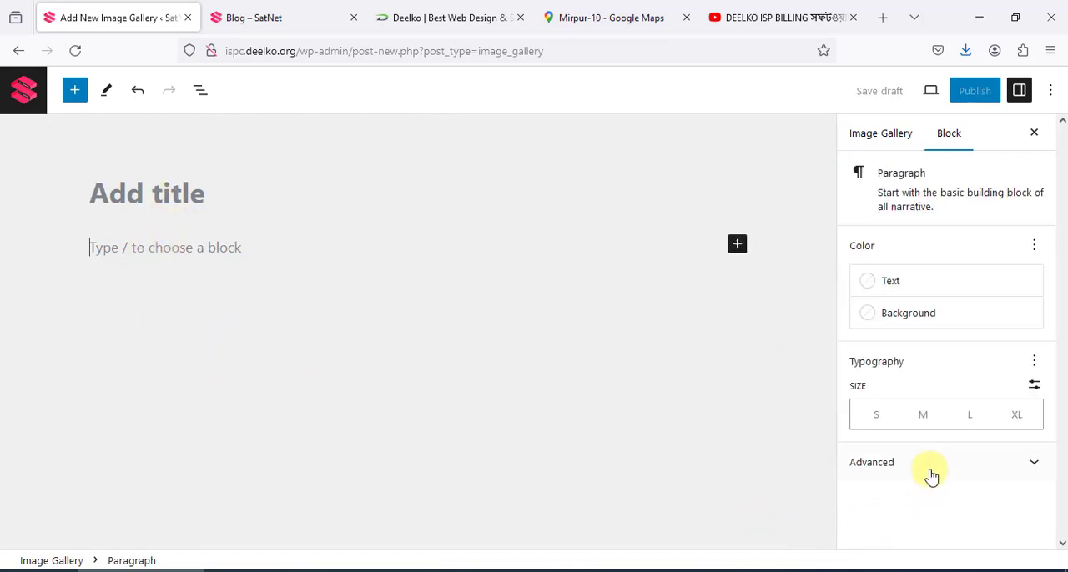
click(886, 139)
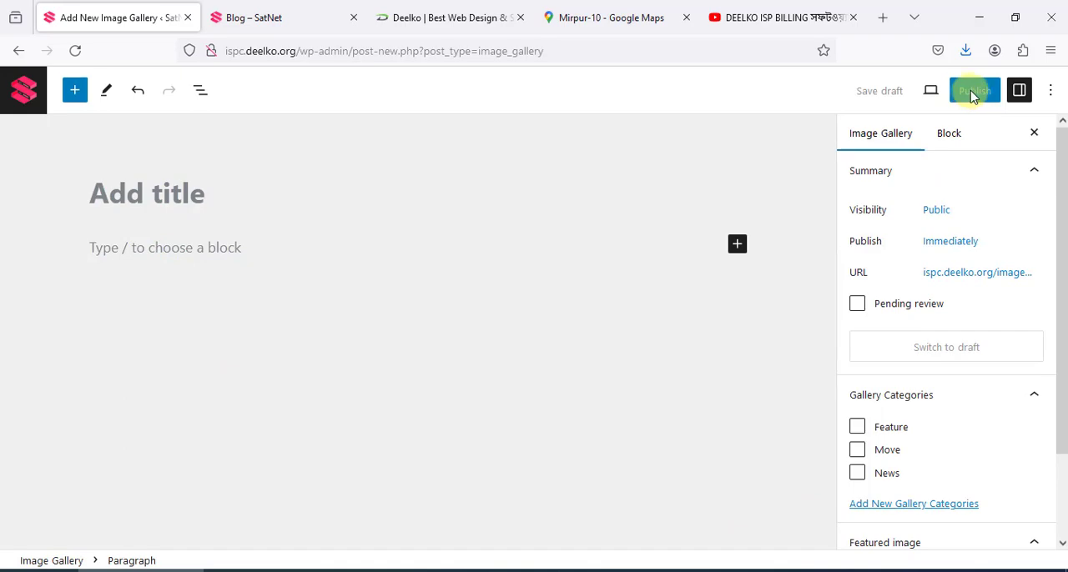
Open the live site's Image Gallery page from its footer links and look over the images
click(258, 17)
scroll(608, 192, down, 5)
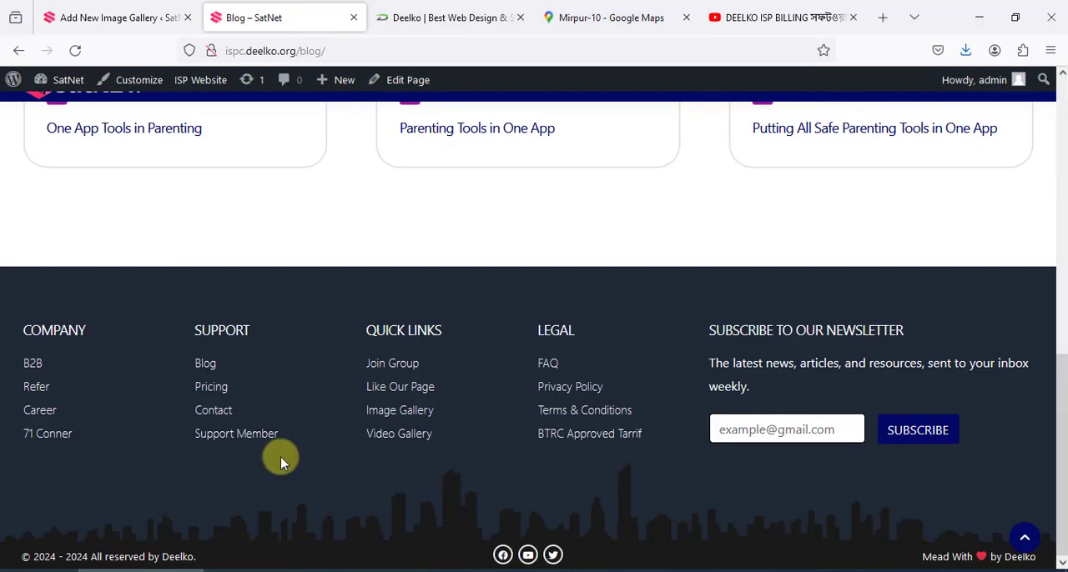
click(400, 410)
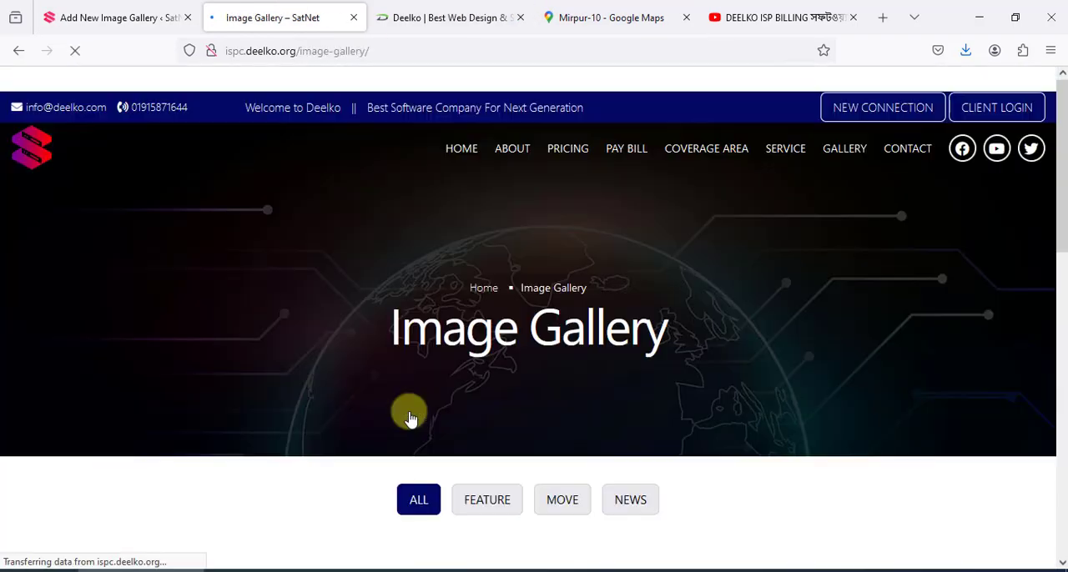
scroll(410, 418, down, 10)
scroll(608, 400, up, 10)
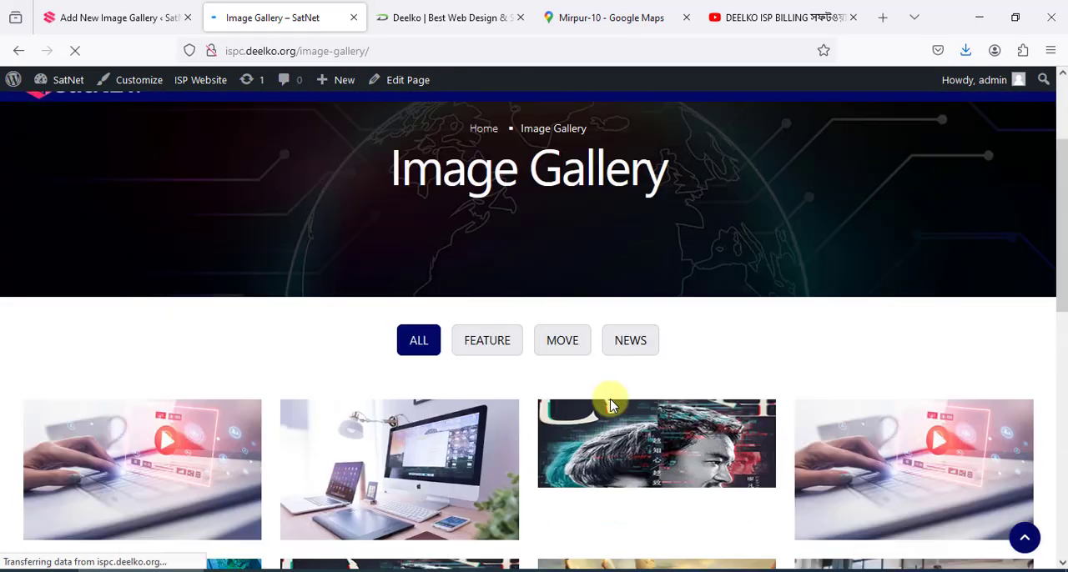
Filter the gallery images by Feature, Move and News in turn, twice over, and return to showing all
click(500, 342)
click(581, 346)
click(654, 347)
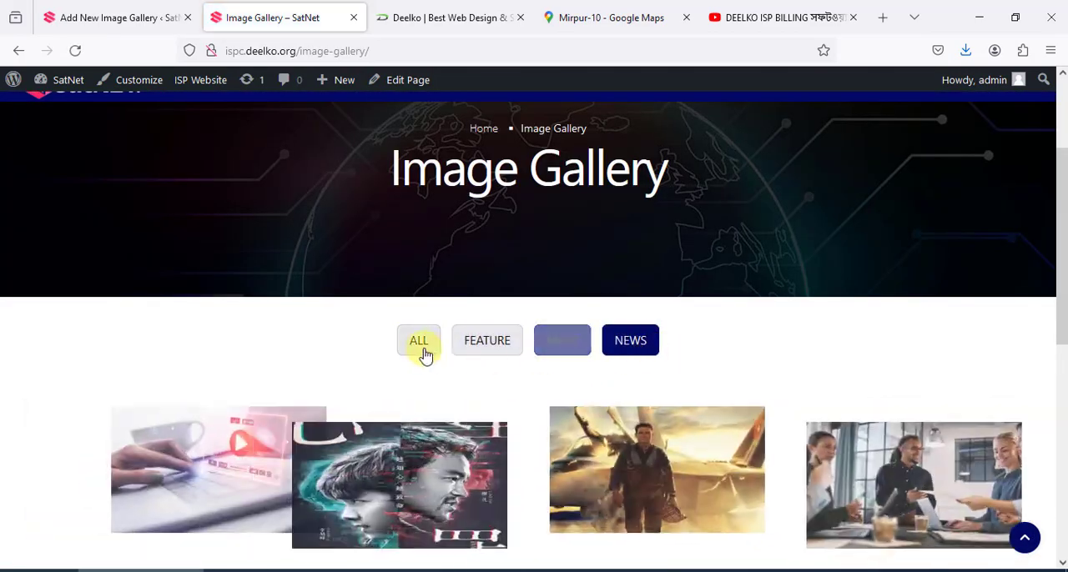
click(420, 345)
click(493, 341)
click(563, 342)
click(632, 346)
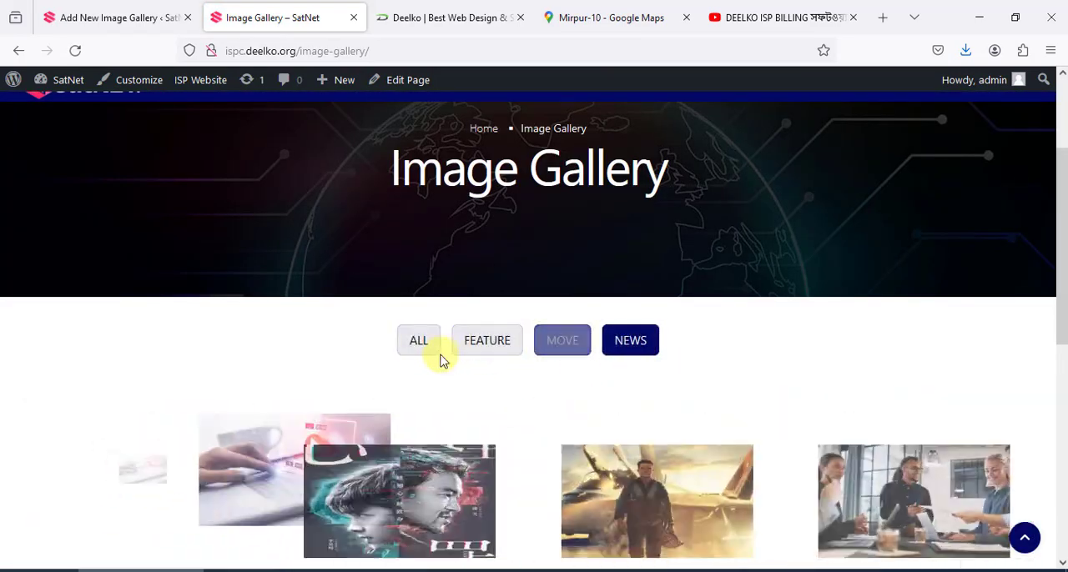
click(421, 344)
Return to the blank new Image Gallery entry and leave it unsaved for the Image Gallery list
click(141, 15)
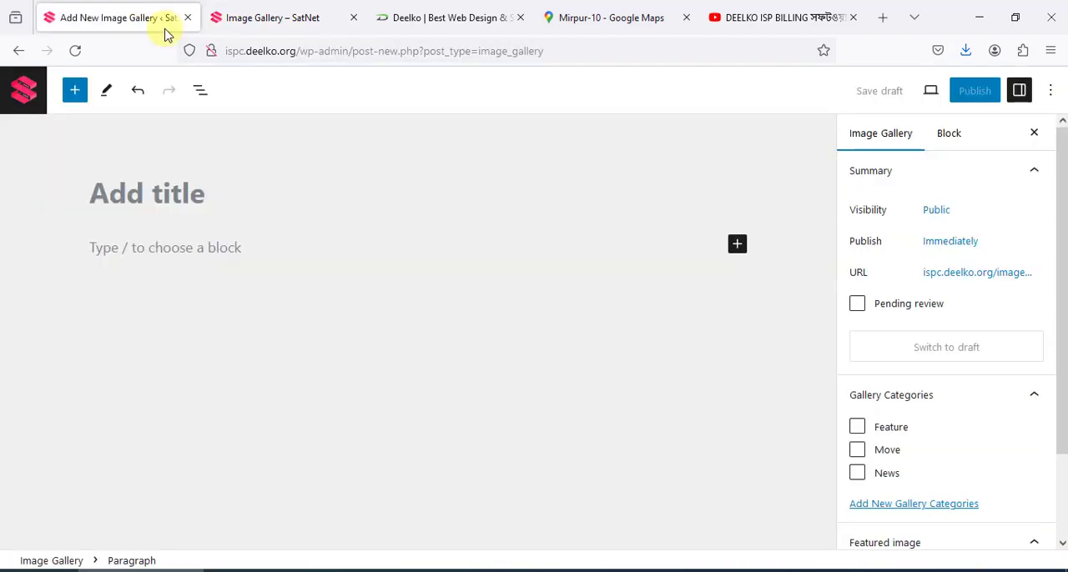
click(24, 90)
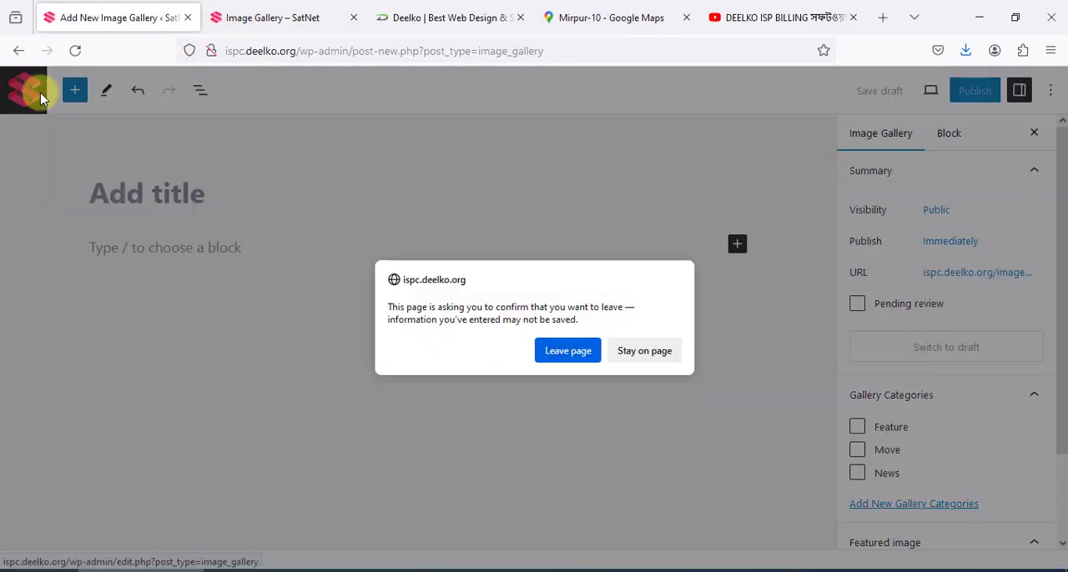
click(559, 349)
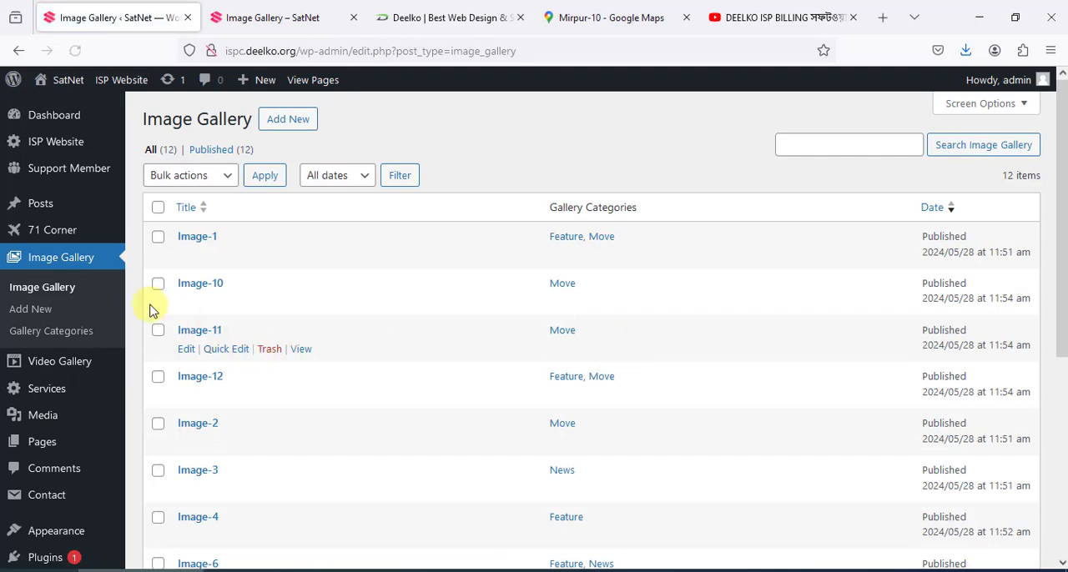
Open the Services list, start a new service entry and place the cursor in its content area
click(75, 395)
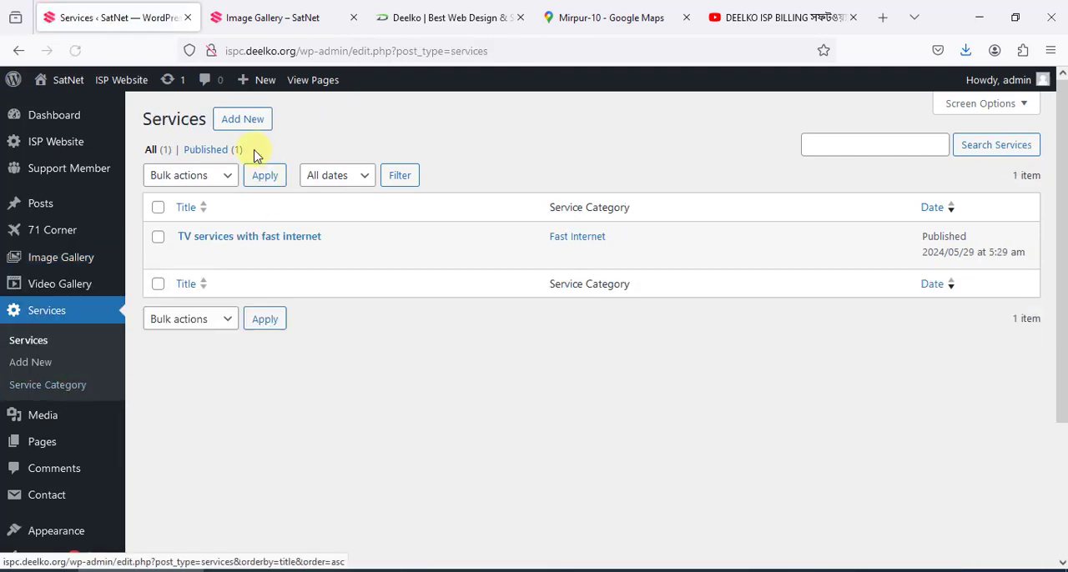
click(243, 125)
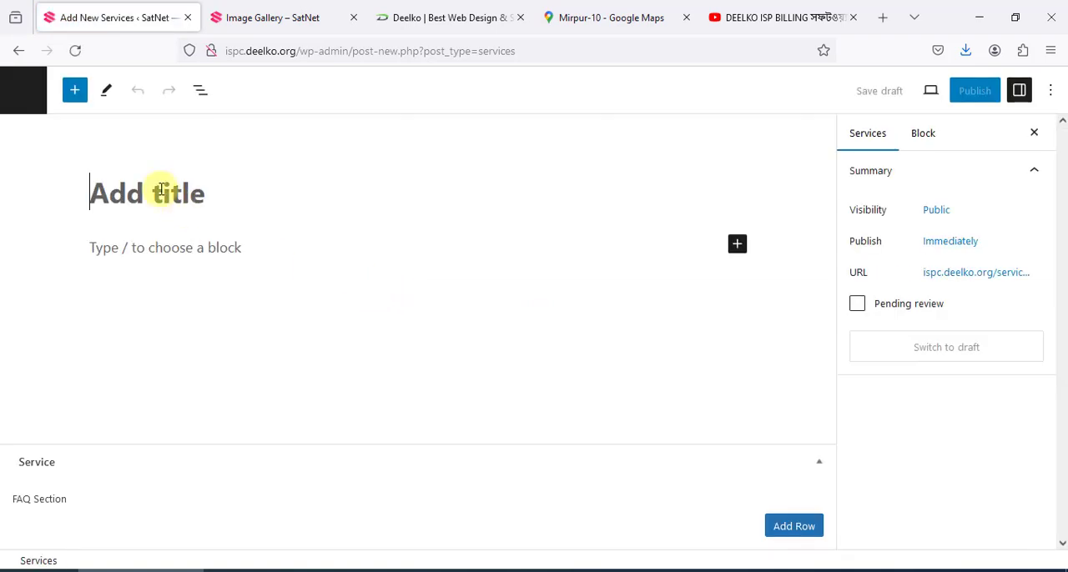
click(162, 248)
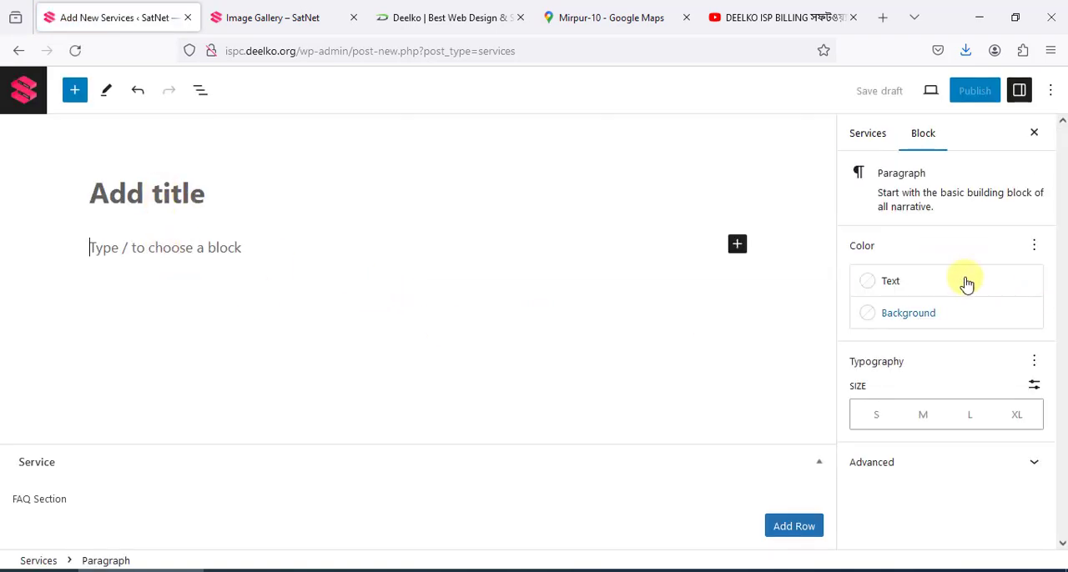
Show the new service's category and featured image settings, and view the FAQ section on the live Fast Internet page
click(868, 134)
scroll(901, 382, down, 3)
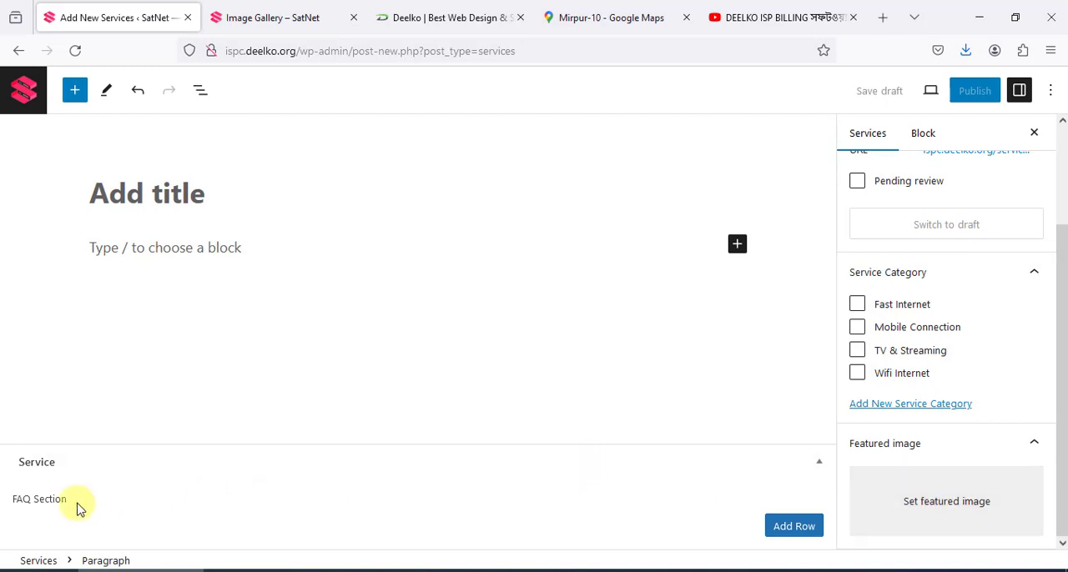
click(282, 11)
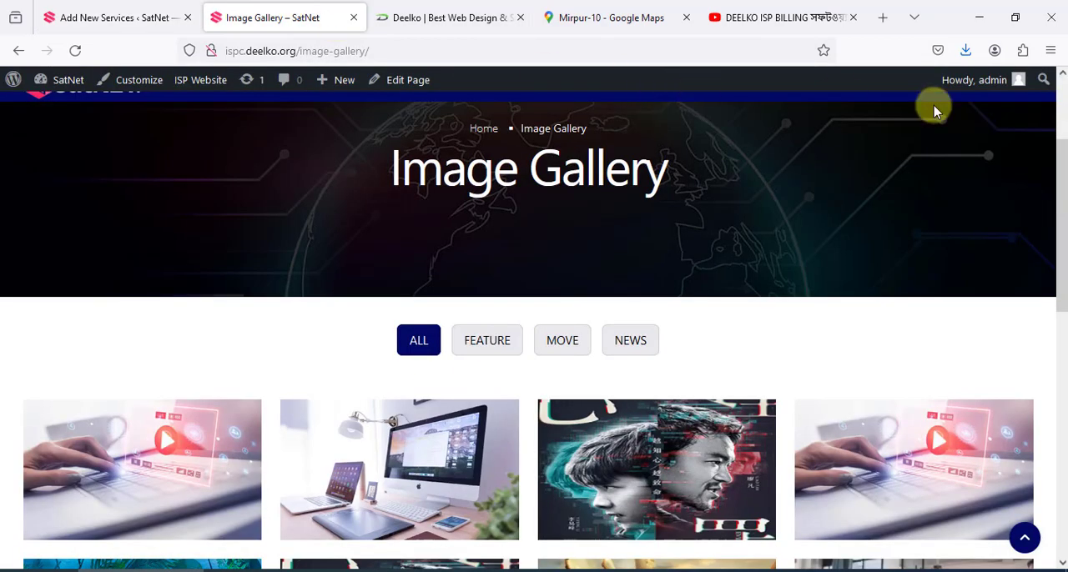
mouse_move(801, 150)
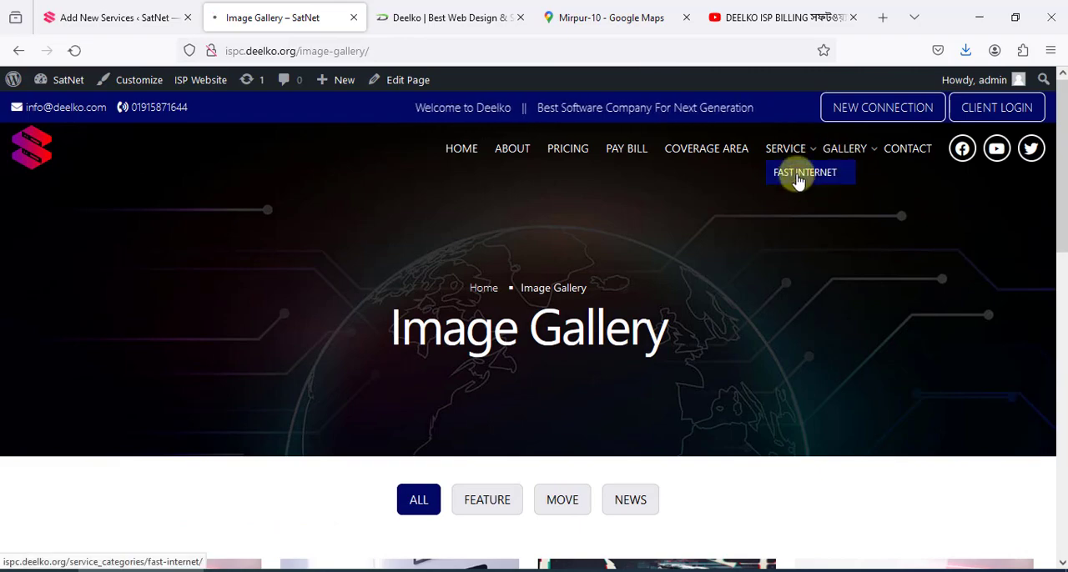
click(798, 178)
scroll(799, 246, down, 10)
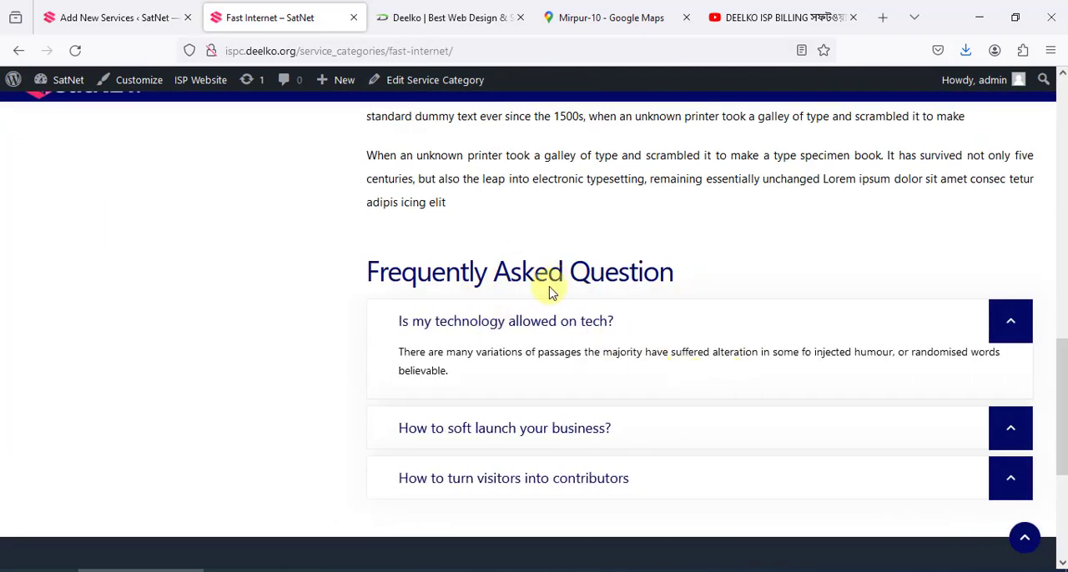
Return to the new service entry and add a blank FAQ row, placing the cursor in its question and answer fields
click(167, 18)
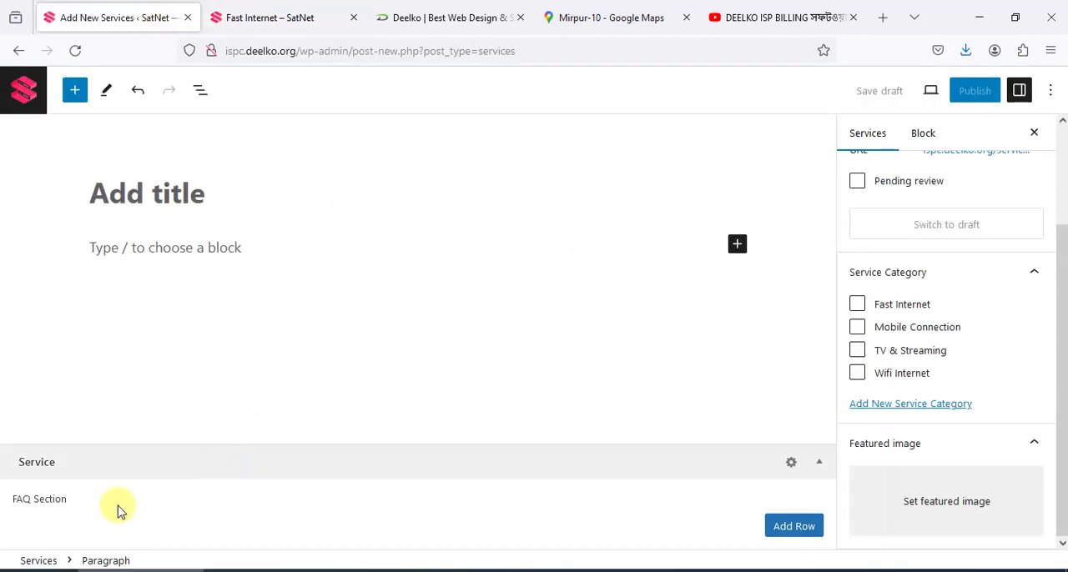
click(809, 534)
scroll(308, 364, down, 2)
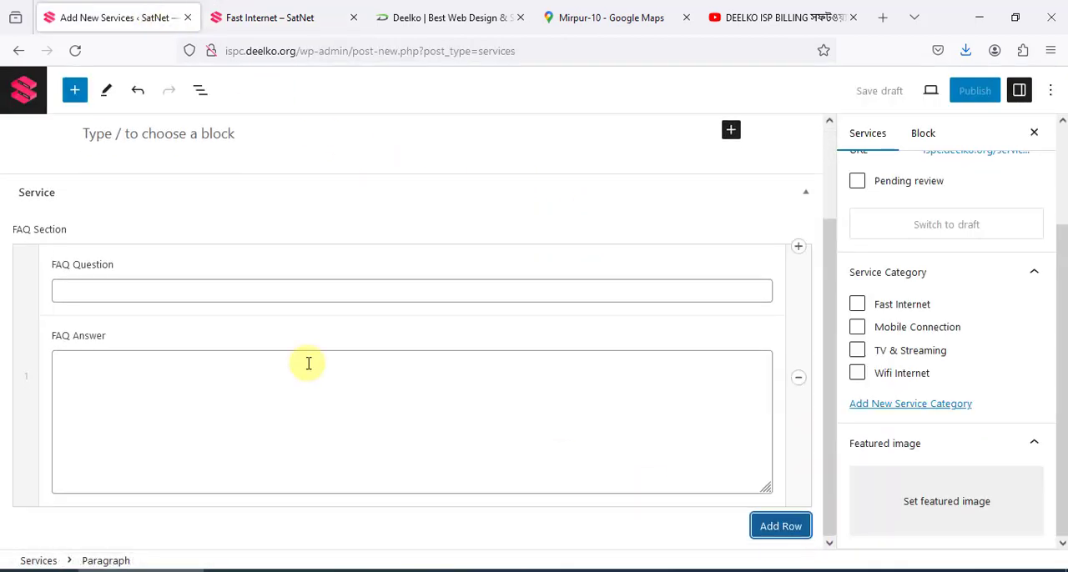
click(154, 284)
click(148, 426)
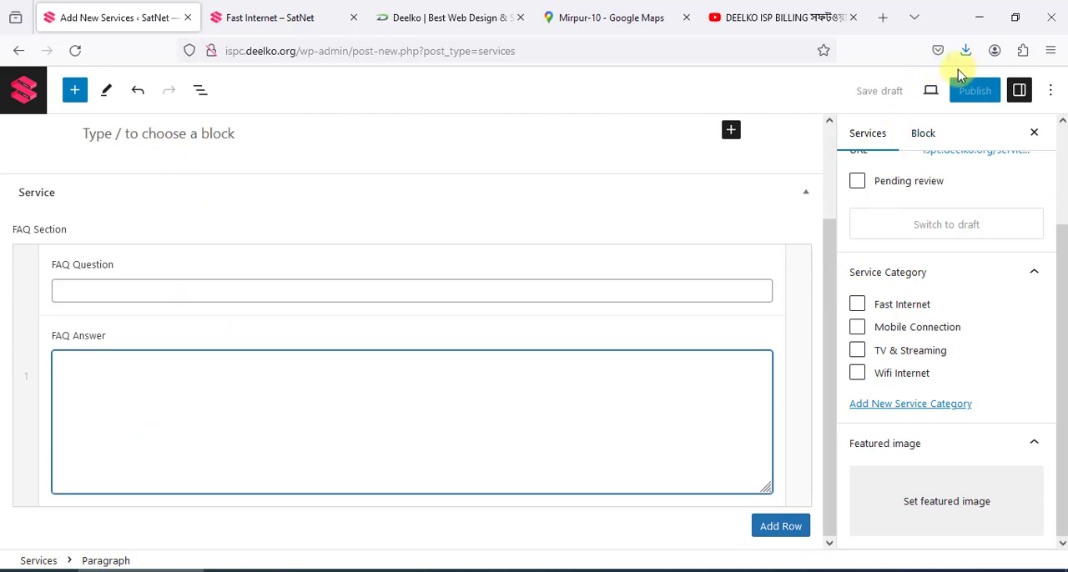
Check the live page's FAQ section, and leave the new service entry unsaved for the Services list
click(275, 18)
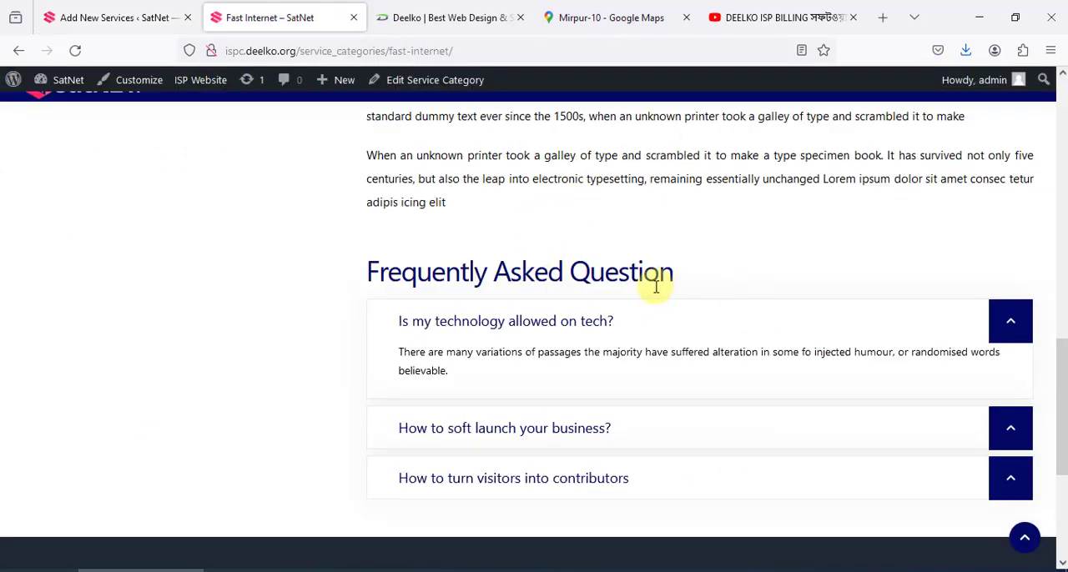
click(75, 15)
click(28, 88)
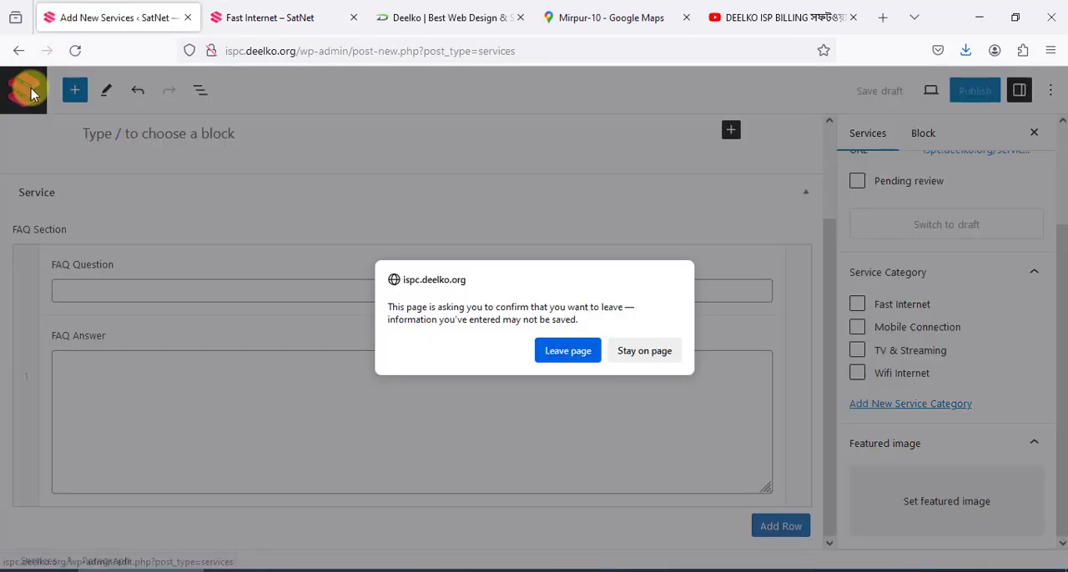
click(571, 350)
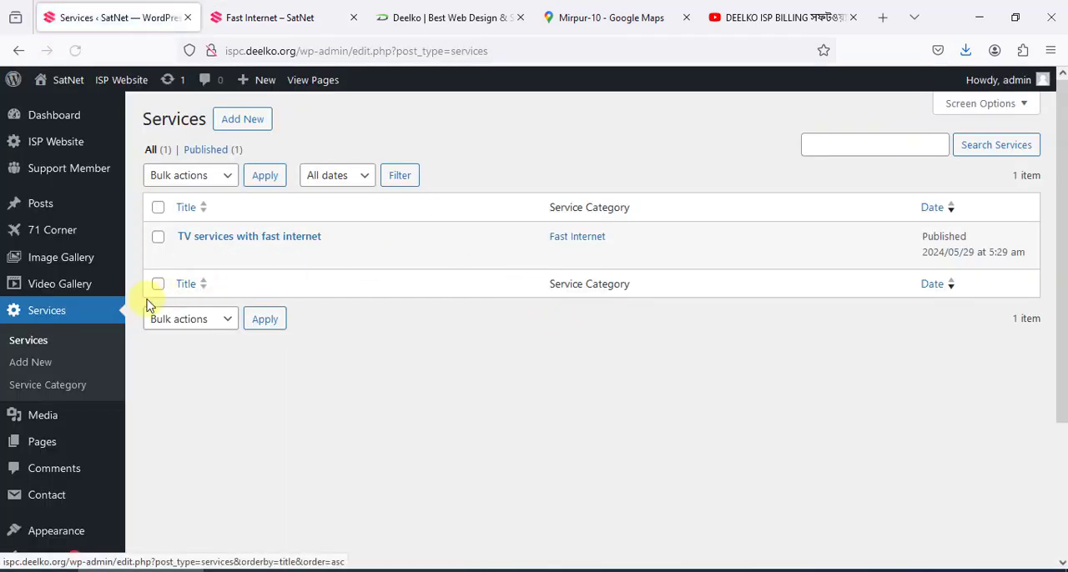
Look over the admin's Appearance options and the Service submenu on the live Fast Internet page
scroll(125, 317, down, 3)
mouse_move(55, 365)
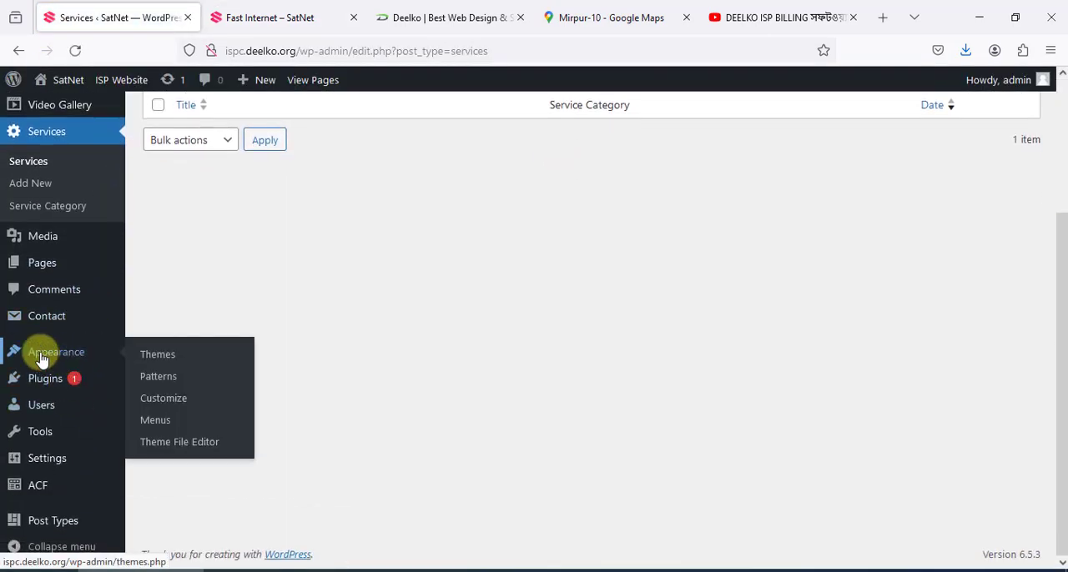
click(276, 17)
scroll(471, 176, up, 10)
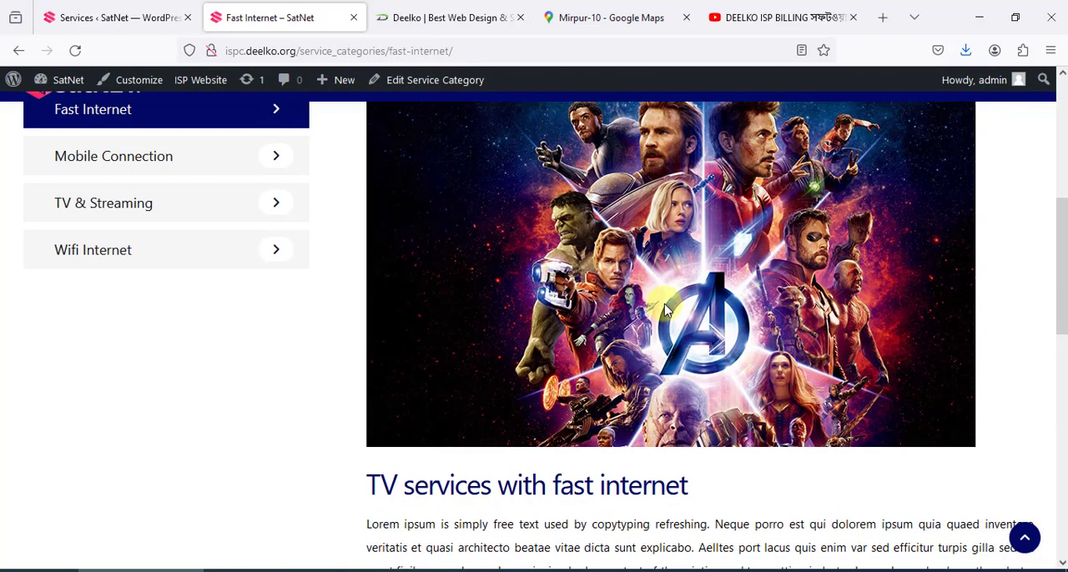
mouse_move(778, 159)
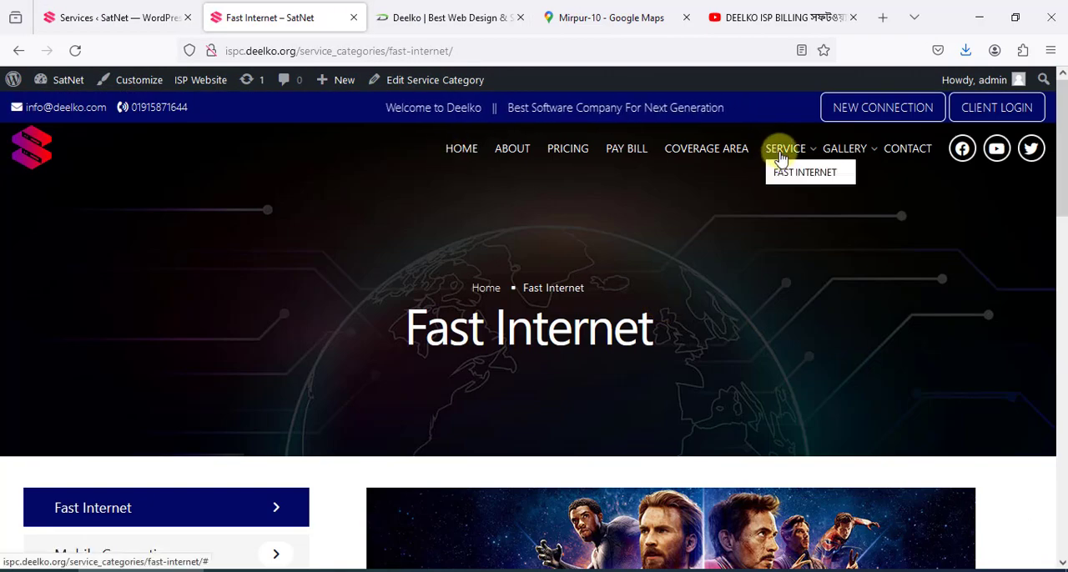
Open the live site's home page and look over its banner, services, pricing plans and recent articles
click(32, 149)
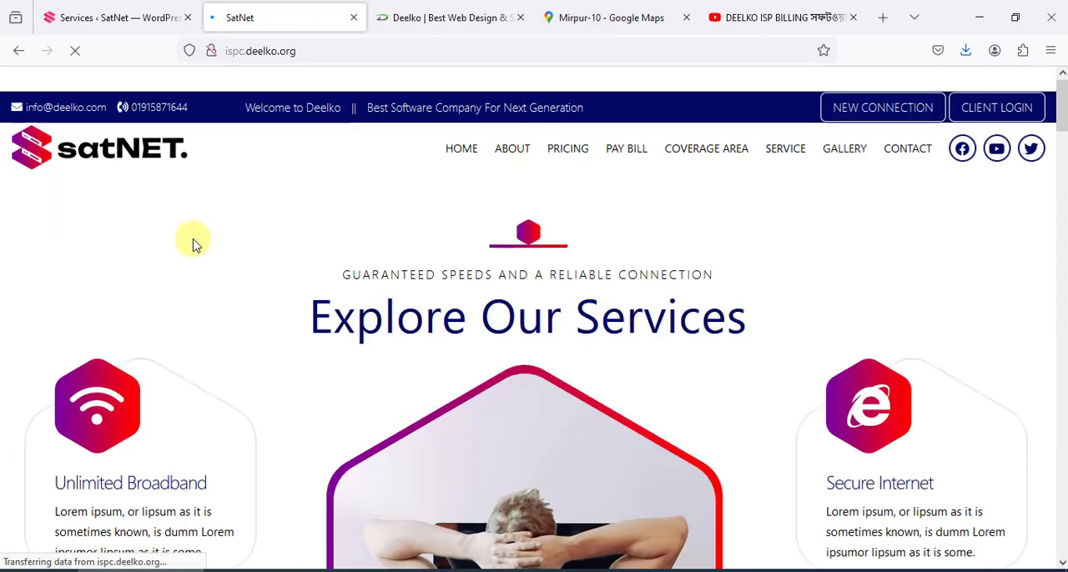
scroll(274, 380, down, 6)
scroll(354, 260, up, 5)
scroll(481, 195, up, 5)
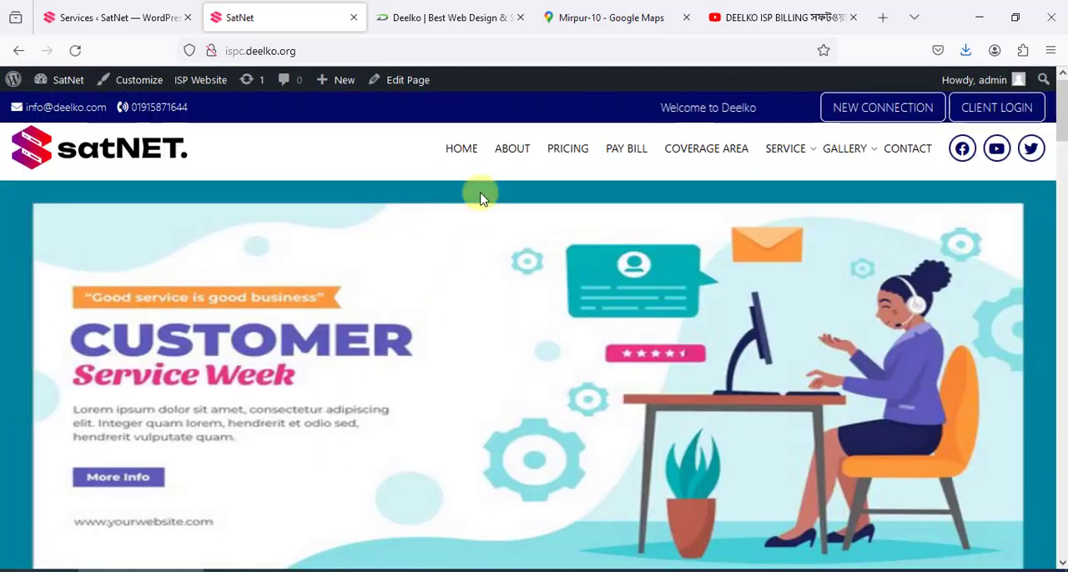
scroll(736, 184, down, 13)
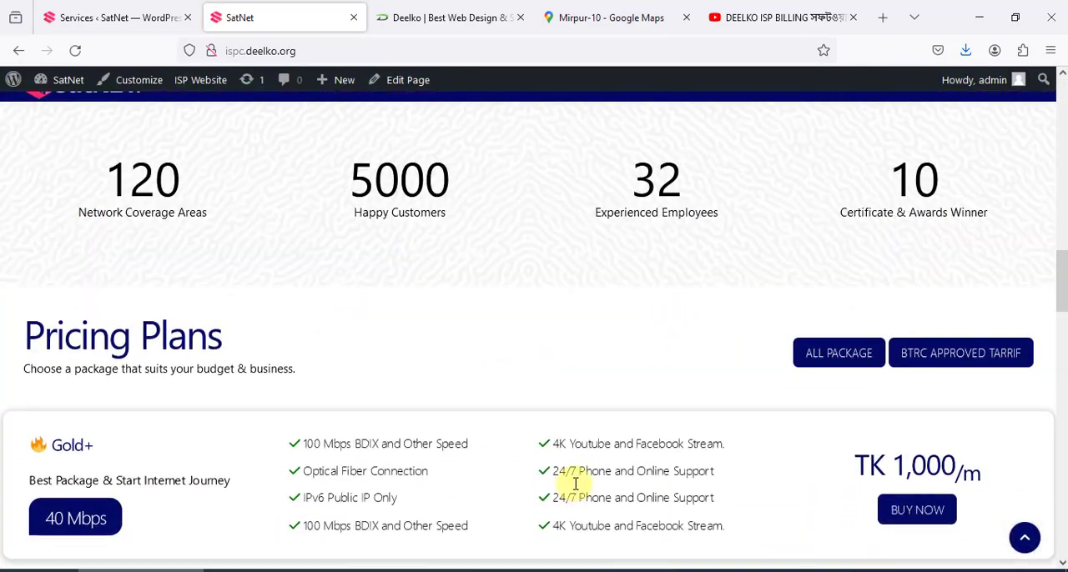
scroll(573, 484, down, 15)
scroll(319, 303, up, 5)
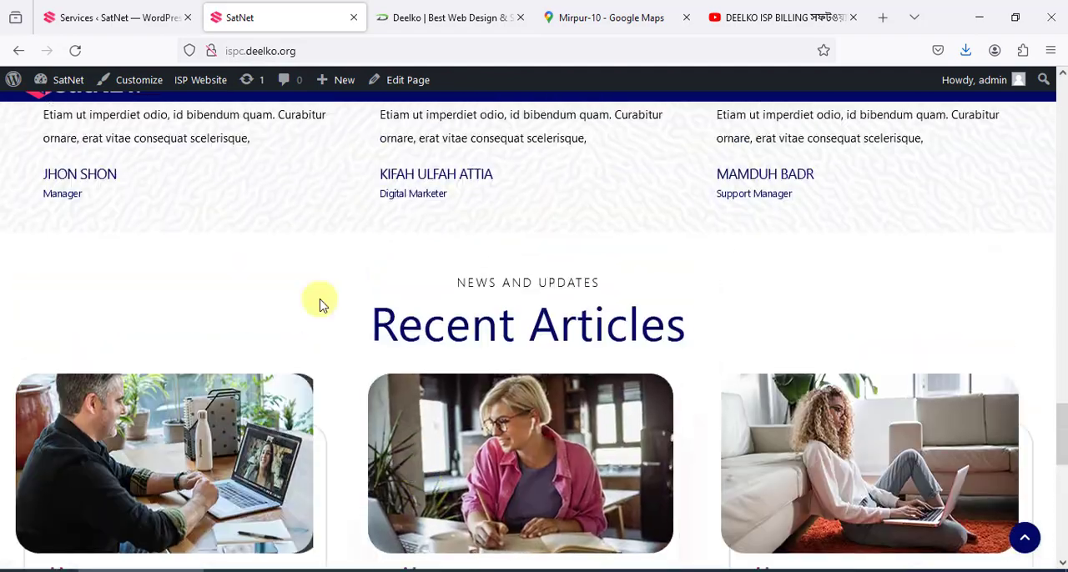
Open the admin's Menus page under Appearance and list the menus available to edit
click(92, 6)
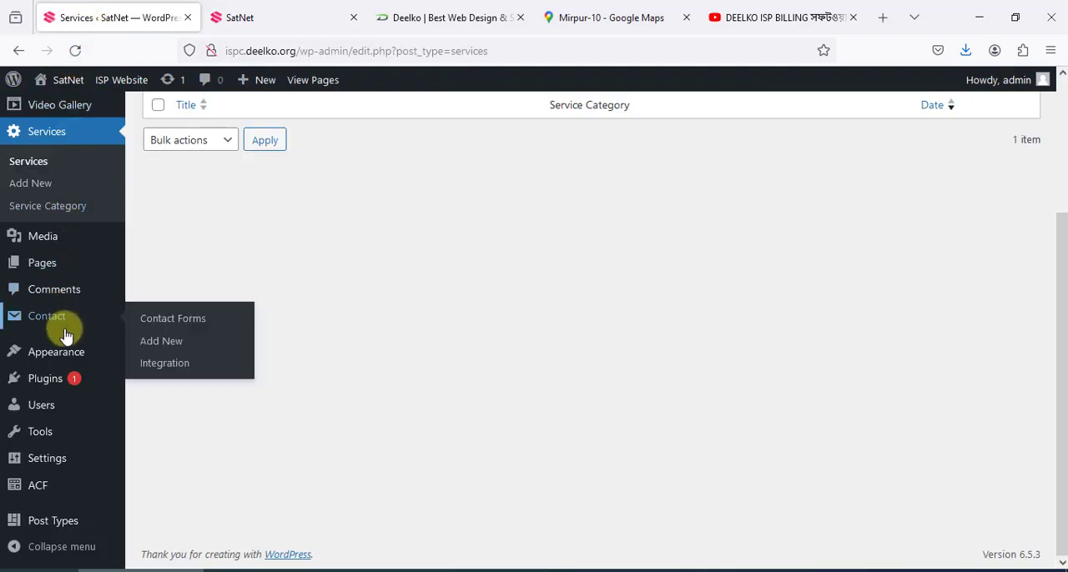
mouse_move(75, 357)
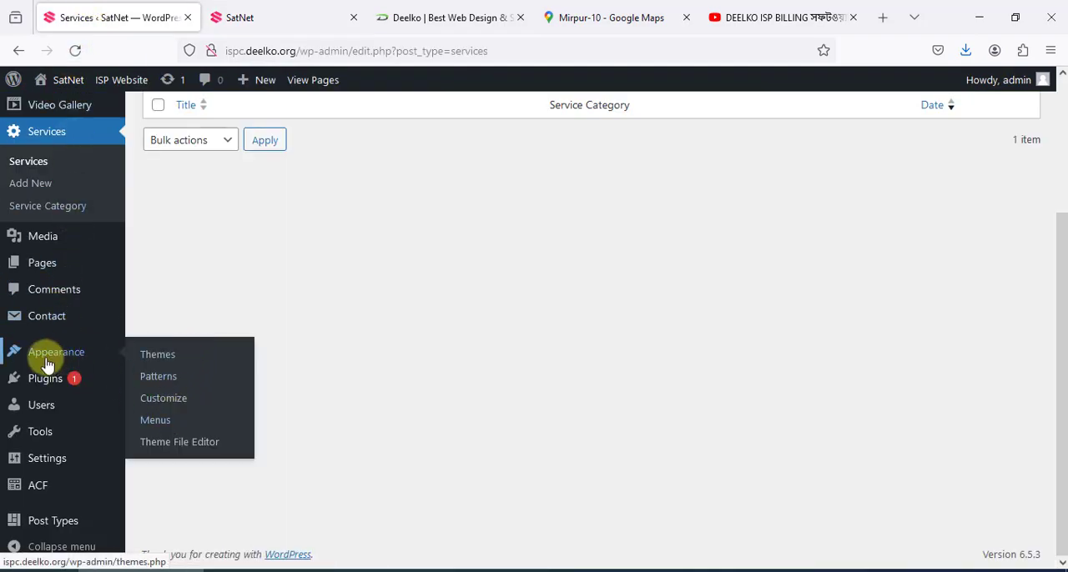
click(155, 422)
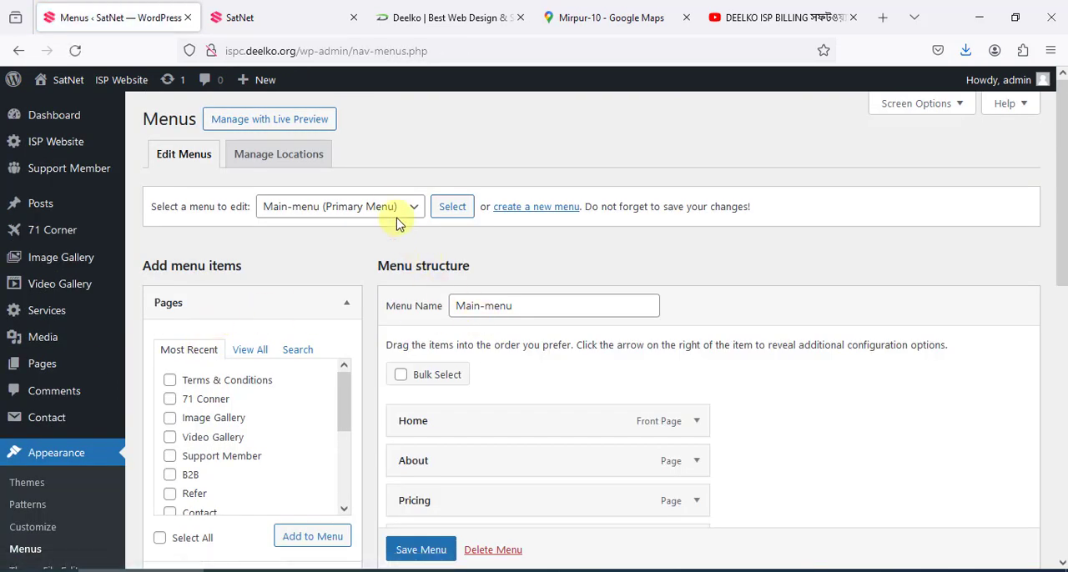
click(397, 214)
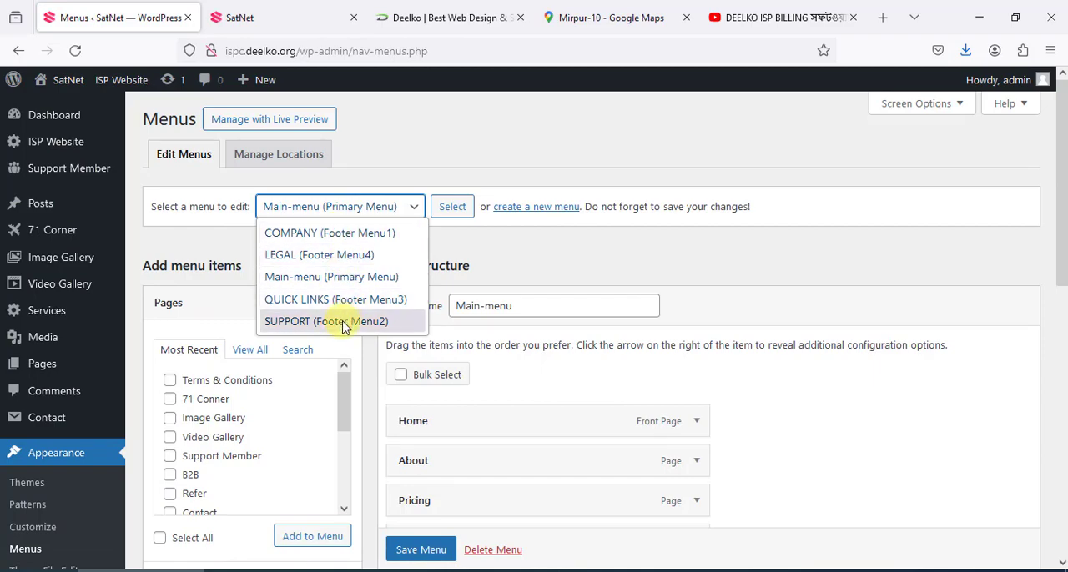
View the Company, Support, Quick Links and Legal link columns in the live home page's footer
click(262, 18)
scroll(501, 126, up, 10)
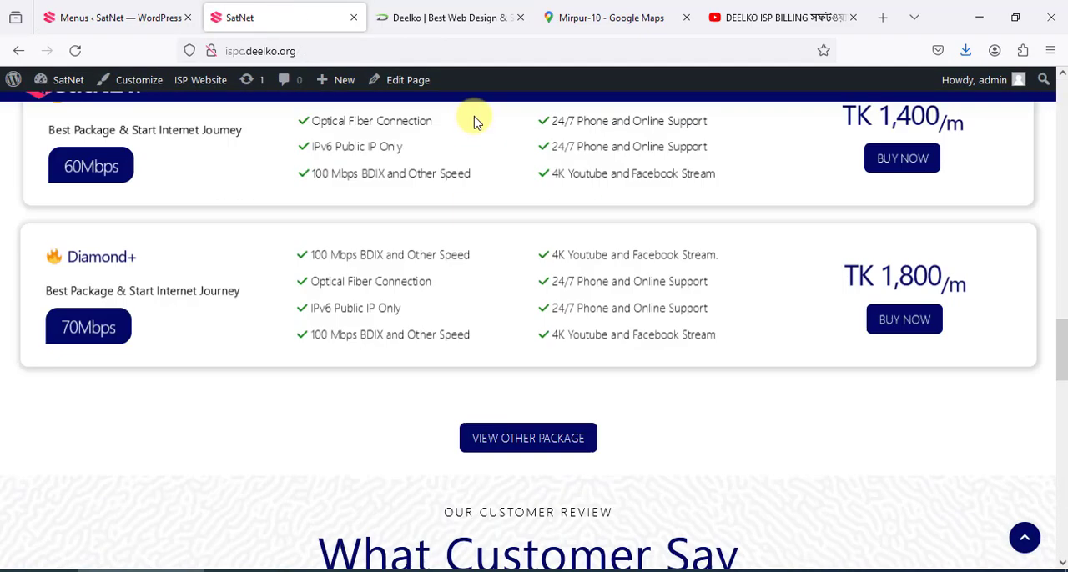
scroll(536, 129, up, 5)
drag(1061, 211, 1060, 555)
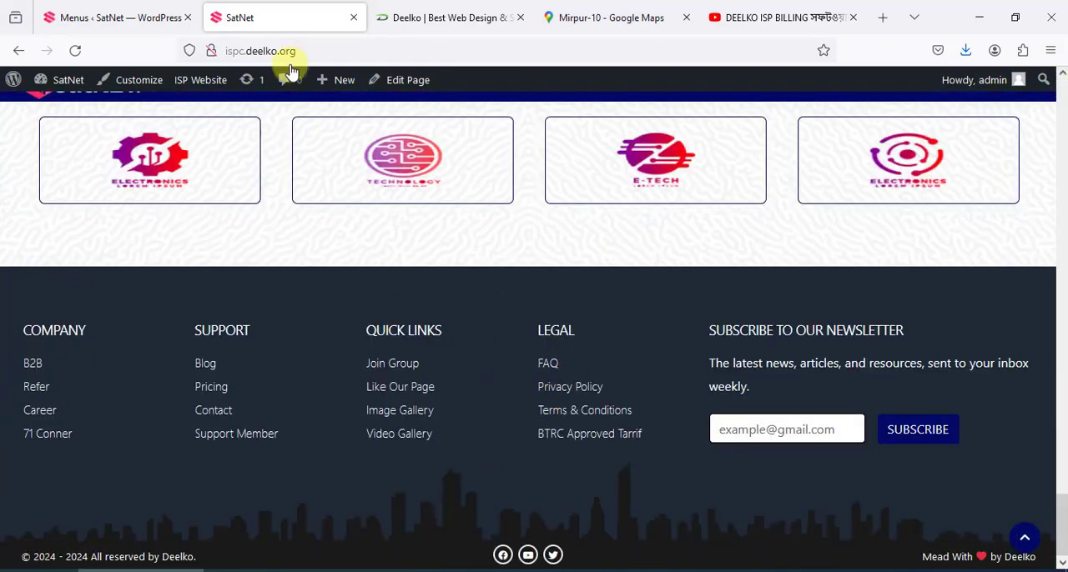
Return to the Menus page, choose COMPANY (Footer Menu1) as the menu to edit, and list the menus again
click(50, 12)
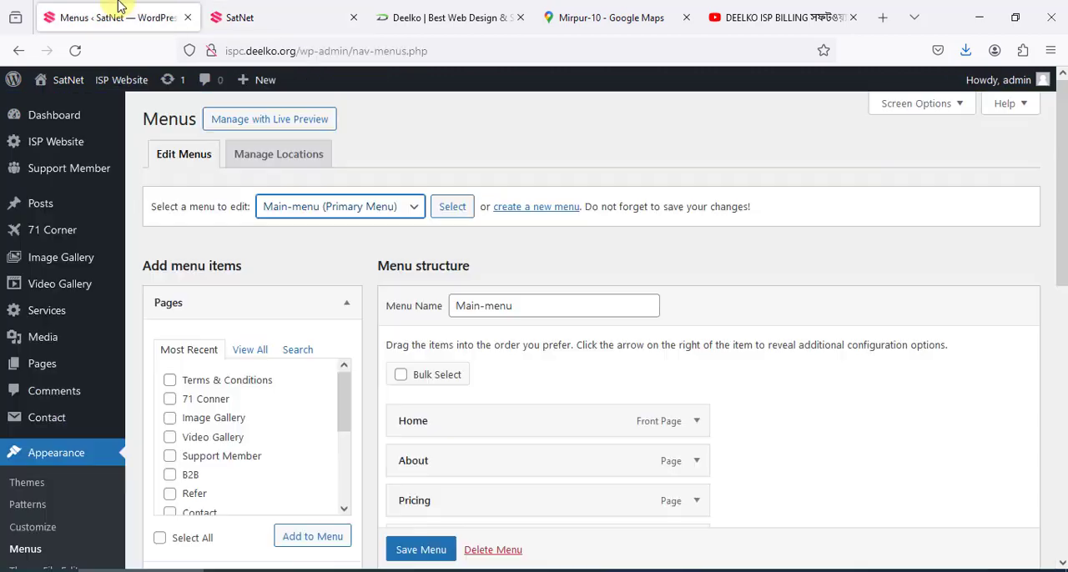
click(326, 208)
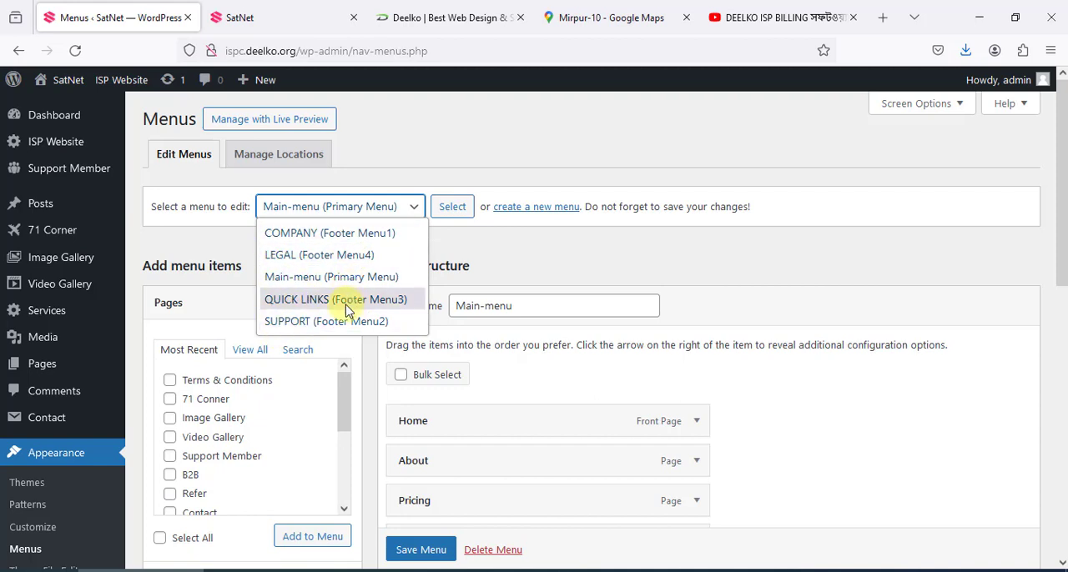
click(342, 233)
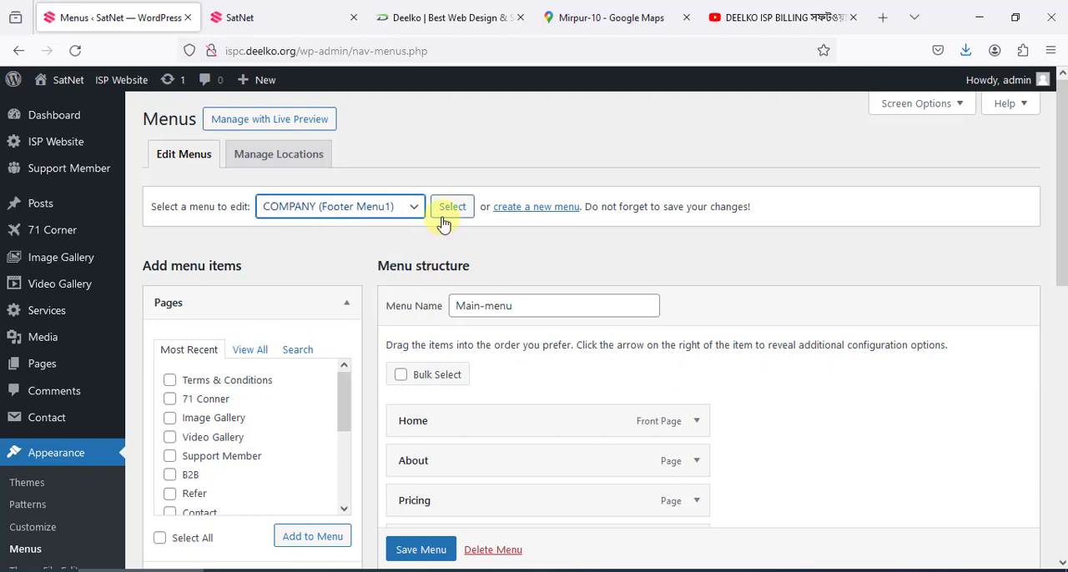
click(326, 211)
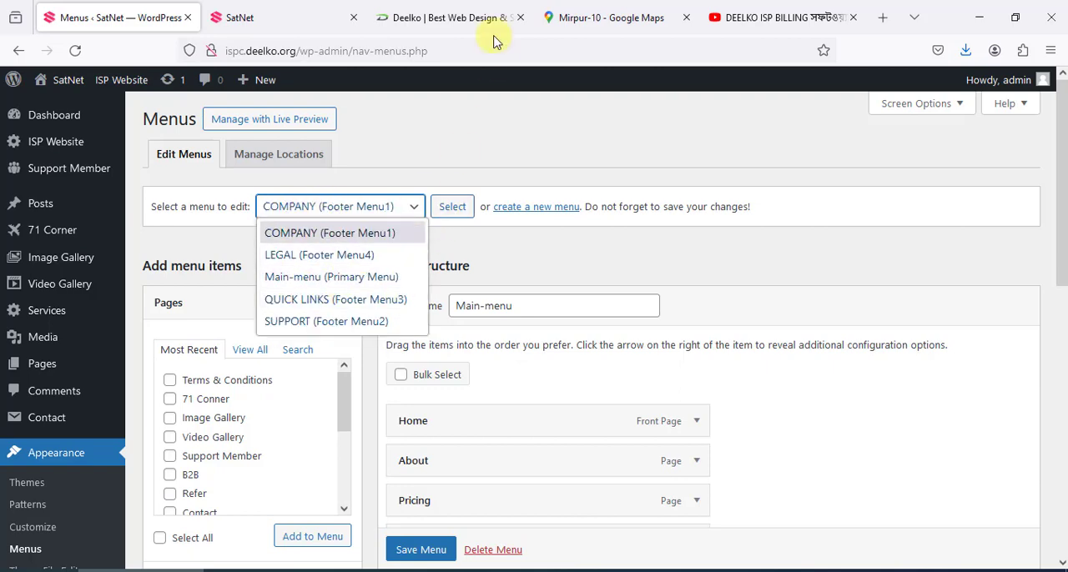
Return to the live home page and go back up to its header navigation
click(323, 8)
scroll(474, 202, up, 6)
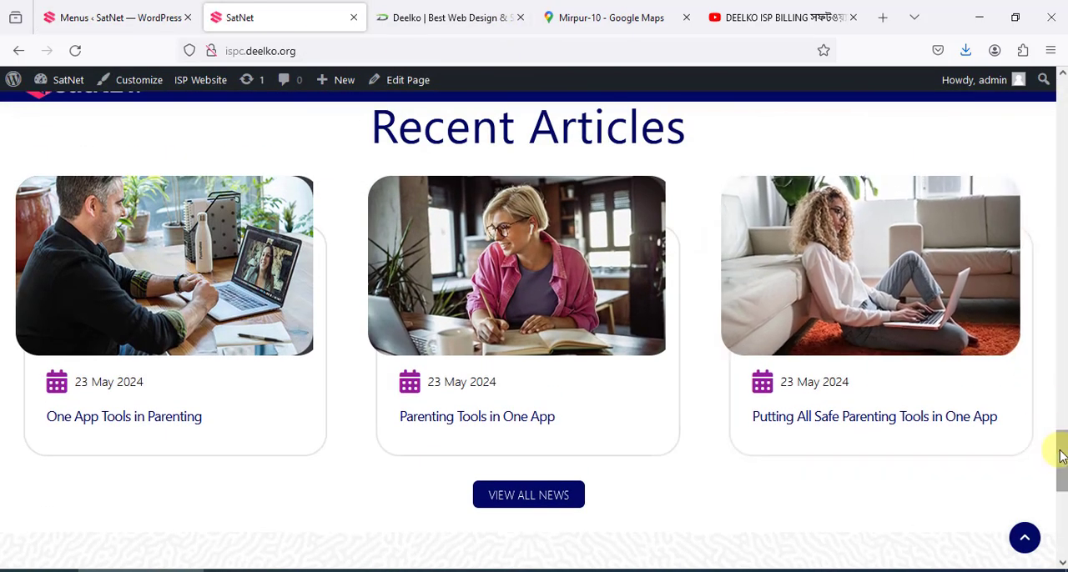
drag(1061, 458, 1061, 104)
Load Main-menu (Primary Menu) for editing on the admin's Menus page
click(136, 10)
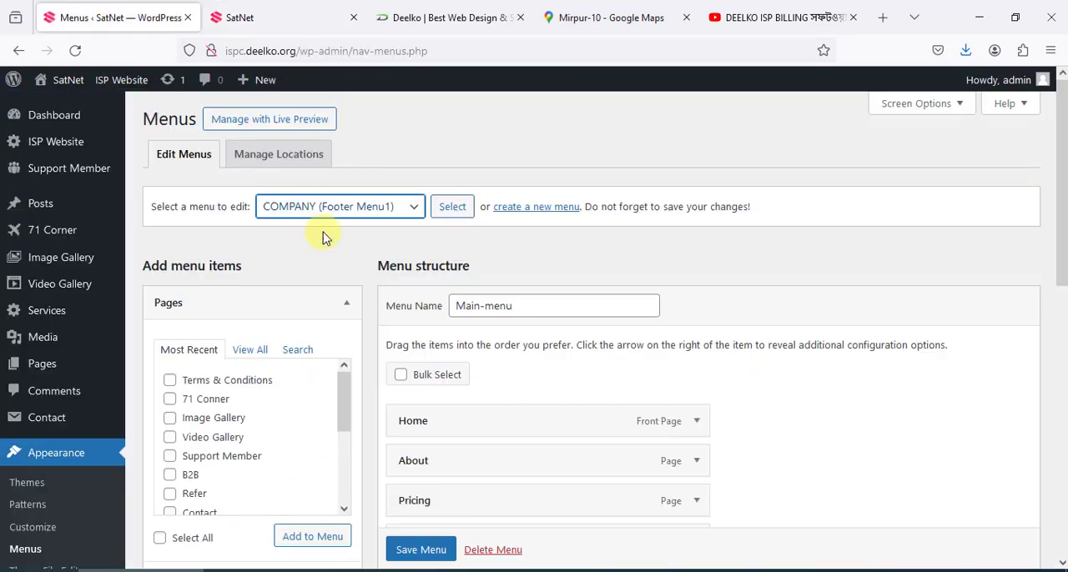
click(313, 215)
key(Escape)
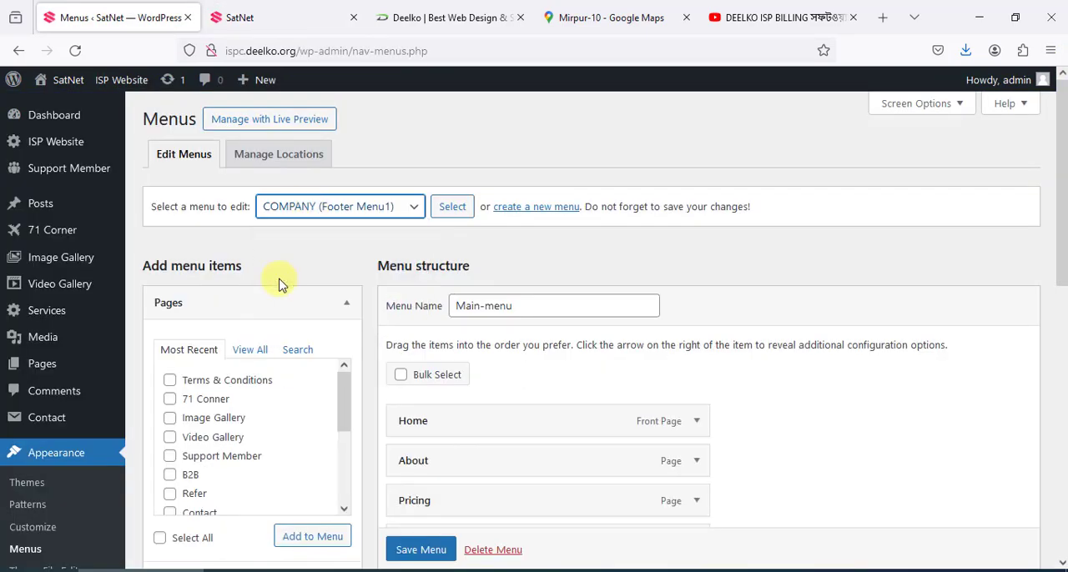
click(452, 208)
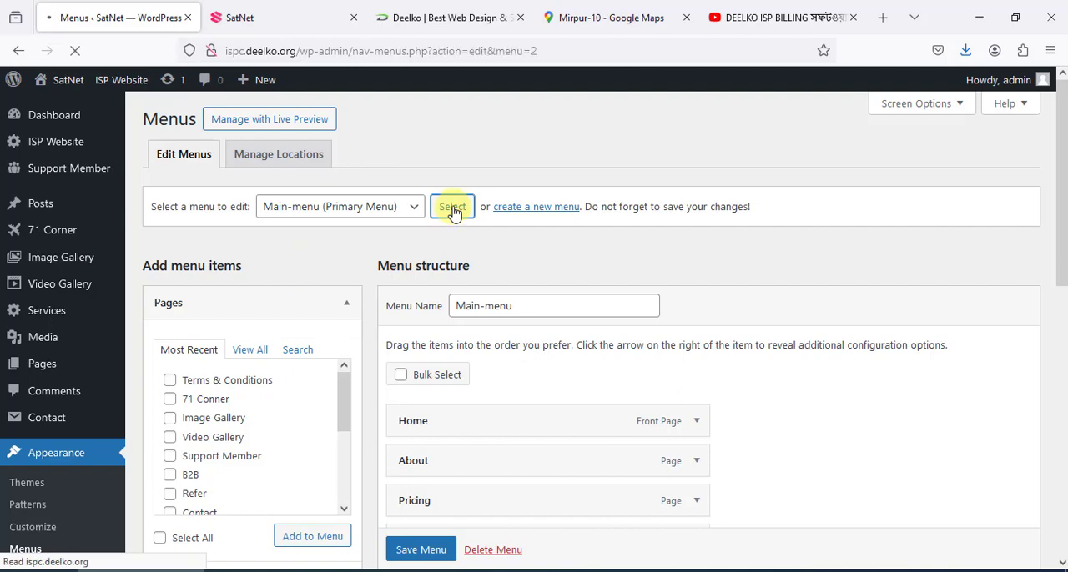
Examine Main-menu's item structure, its display location settings and the pages available to add
scroll(475, 219, down, 7)
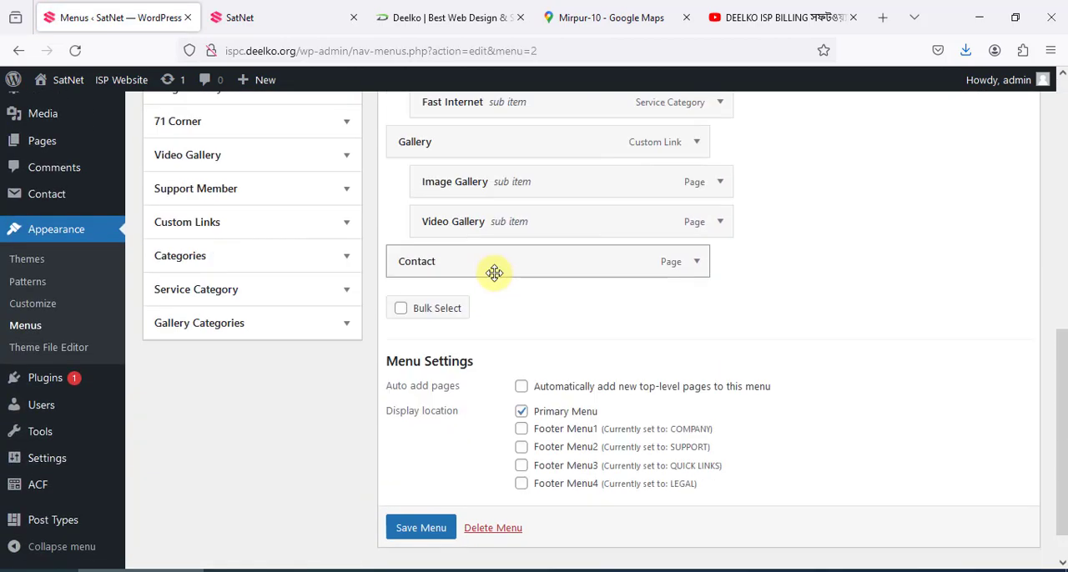
scroll(495, 275, up, 4)
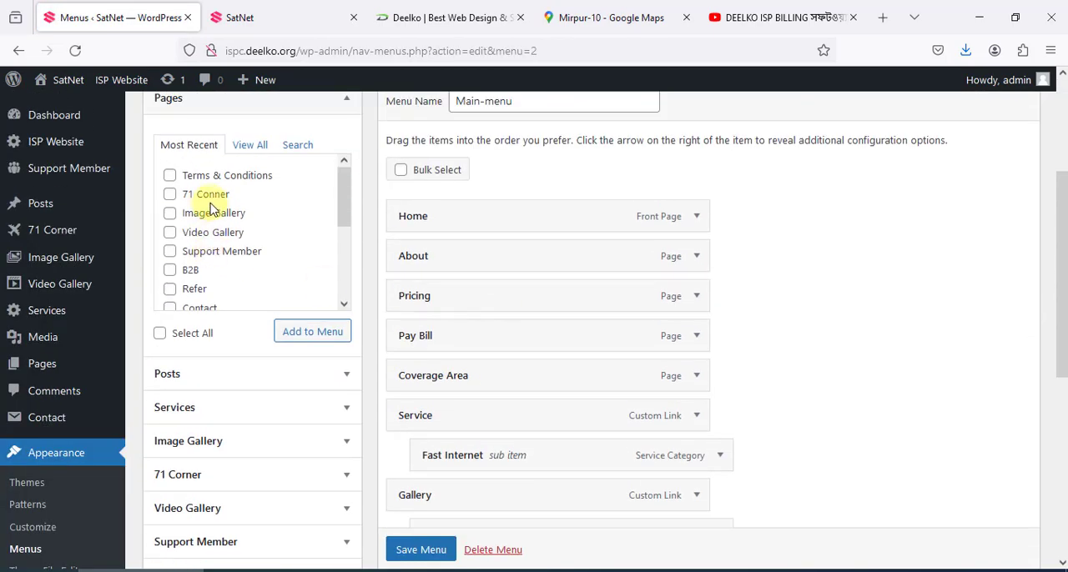
scroll(210, 208, down, 5)
scroll(219, 225, up, 3)
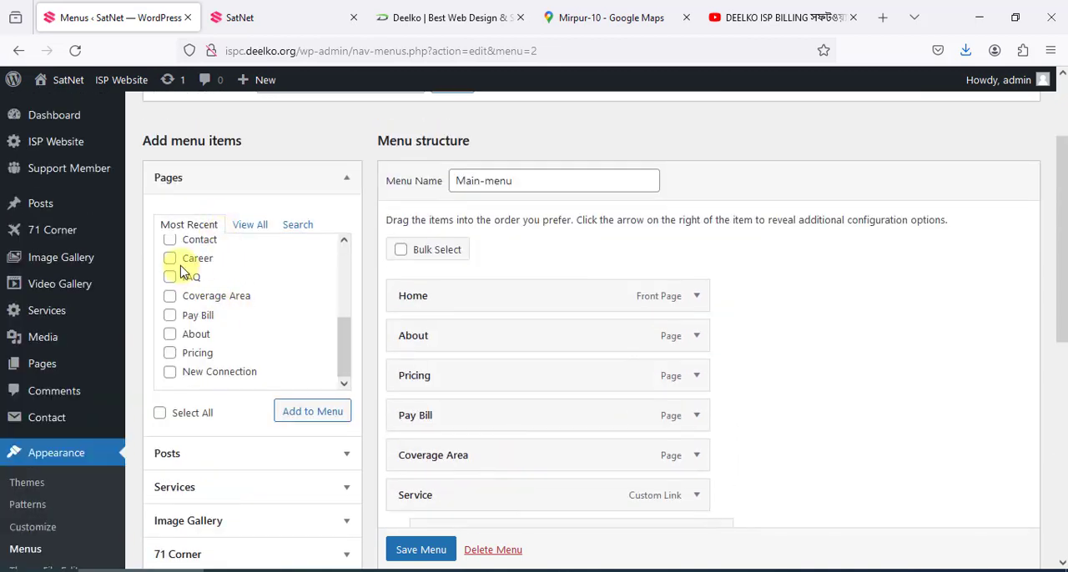
scroll(181, 331, up, 4)
scroll(232, 295, up, 2)
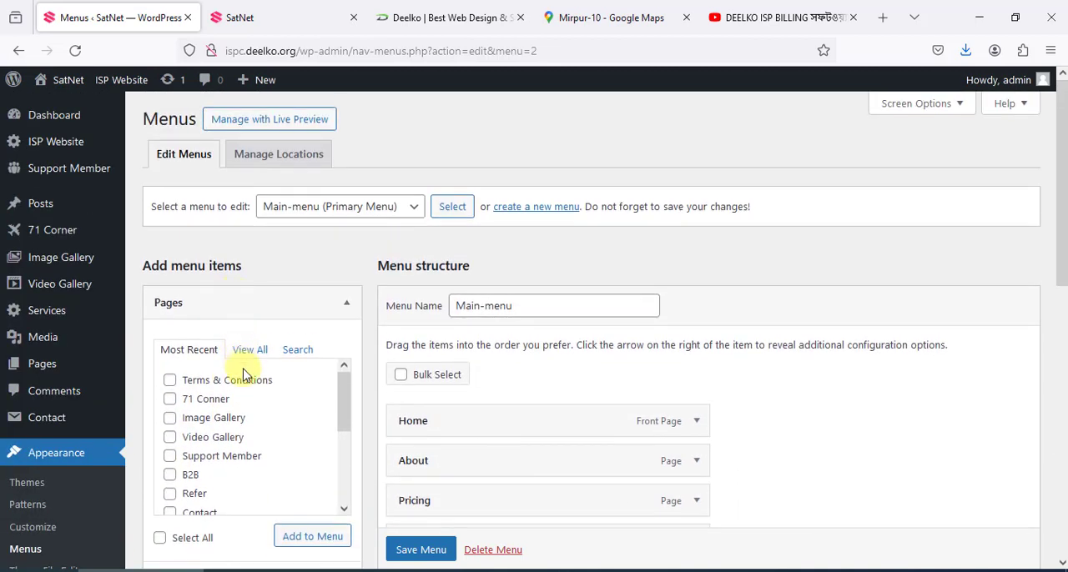
scroll(200, 409, down, 2)
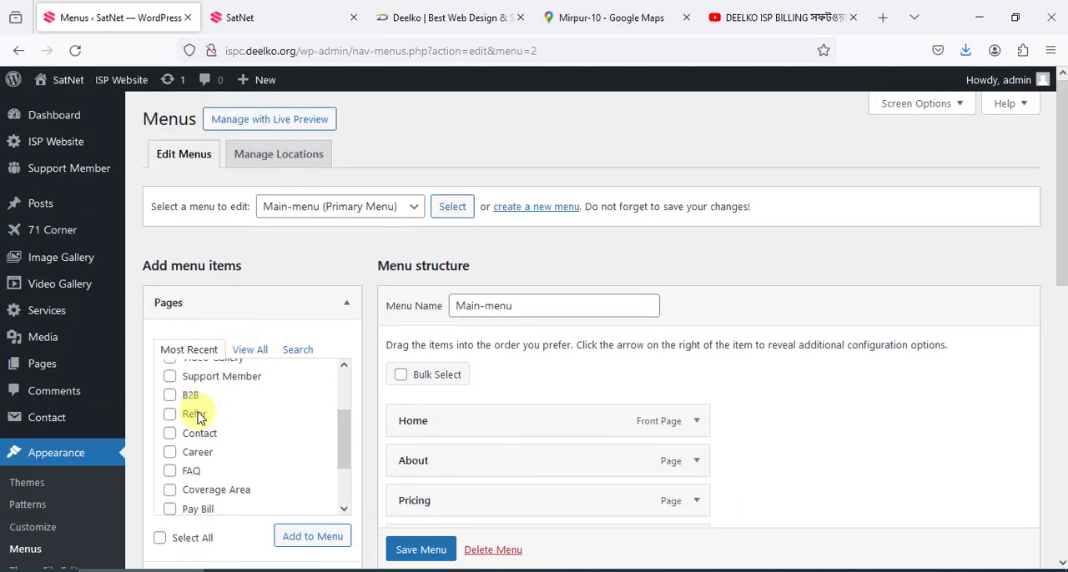
Add the Sample Page from the full pages list to Main-menu and save the menu
click(250, 349)
scroll(529, 295, down, 3)
scroll(234, 242, down, 5)
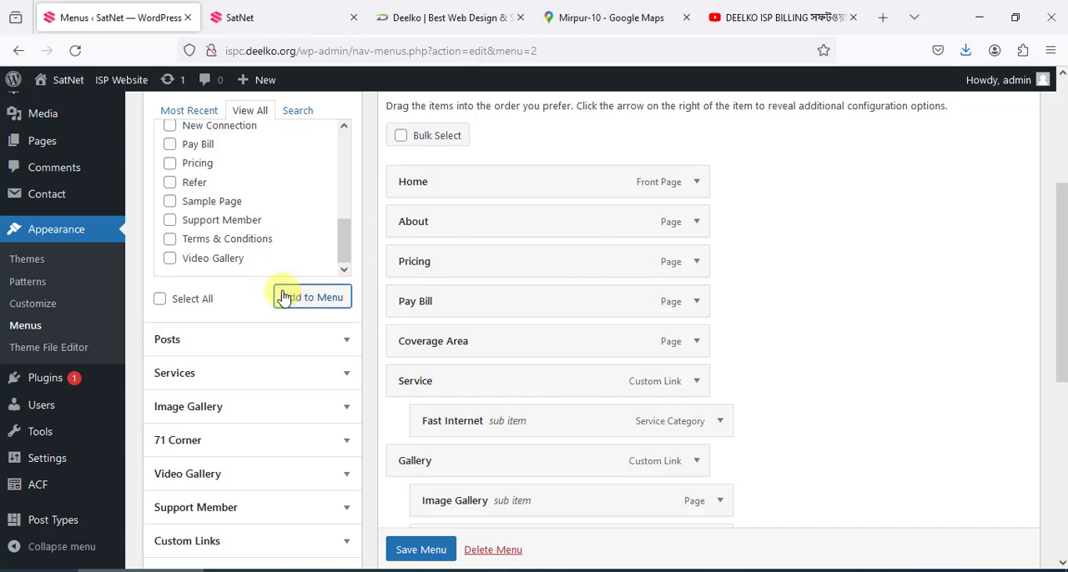
scroll(674, 281, down, 5)
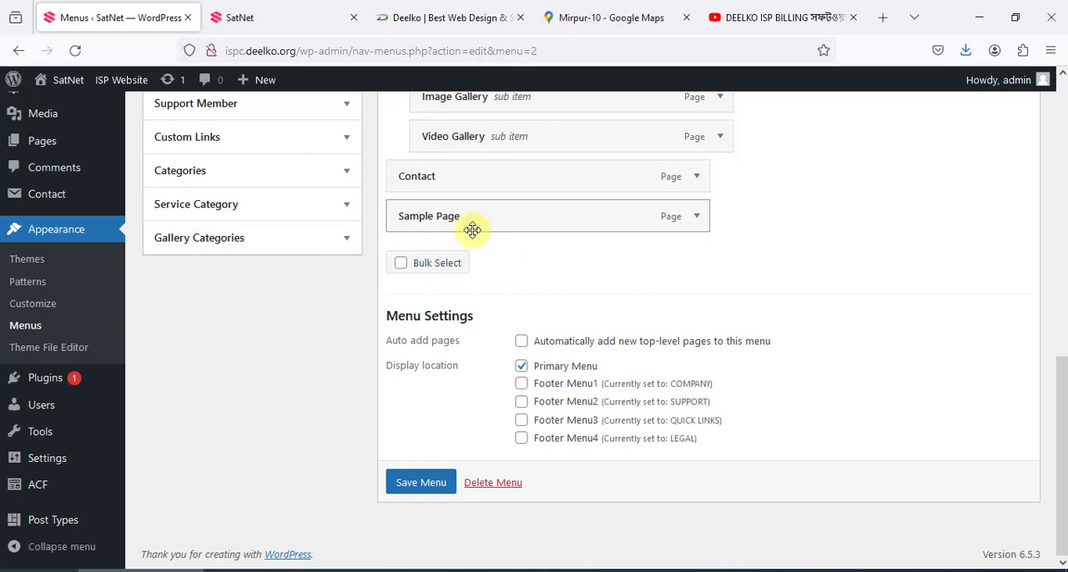
click(422, 488)
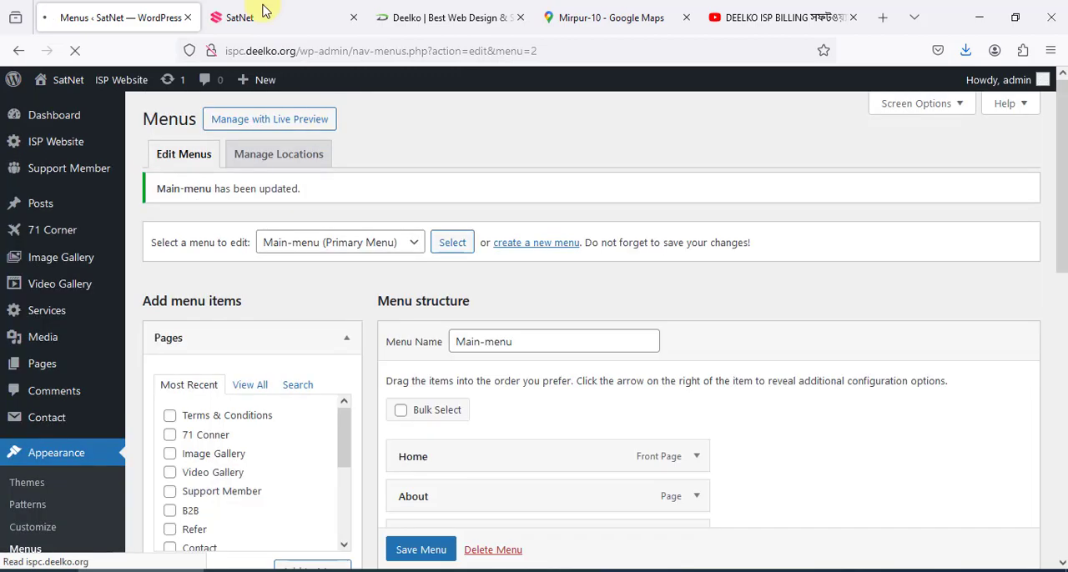
Reload the live home page and check its header navigation and footer link columns
click(260, 15)
click(73, 52)
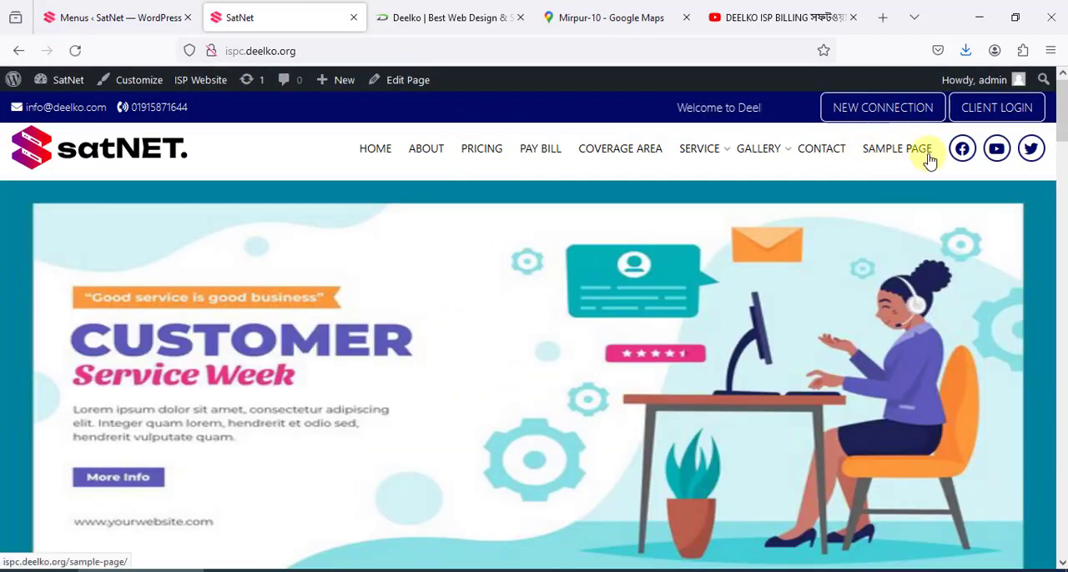
drag(1062, 109, 1056, 530)
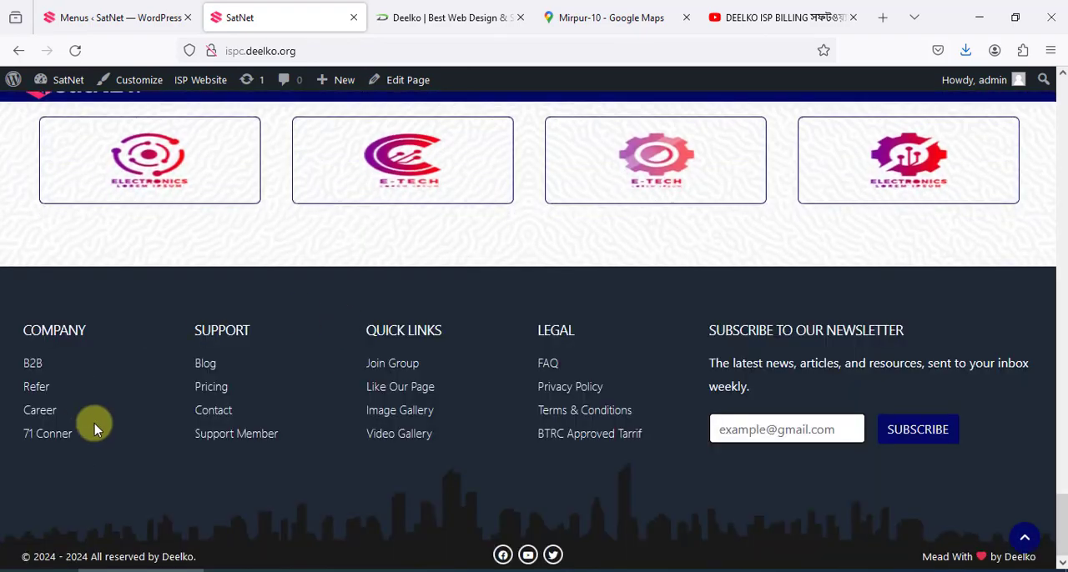
Nest Sample Page as a sub item under Contact in Main-menu and save the menu
click(72, 17)
scroll(589, 402, down, 5)
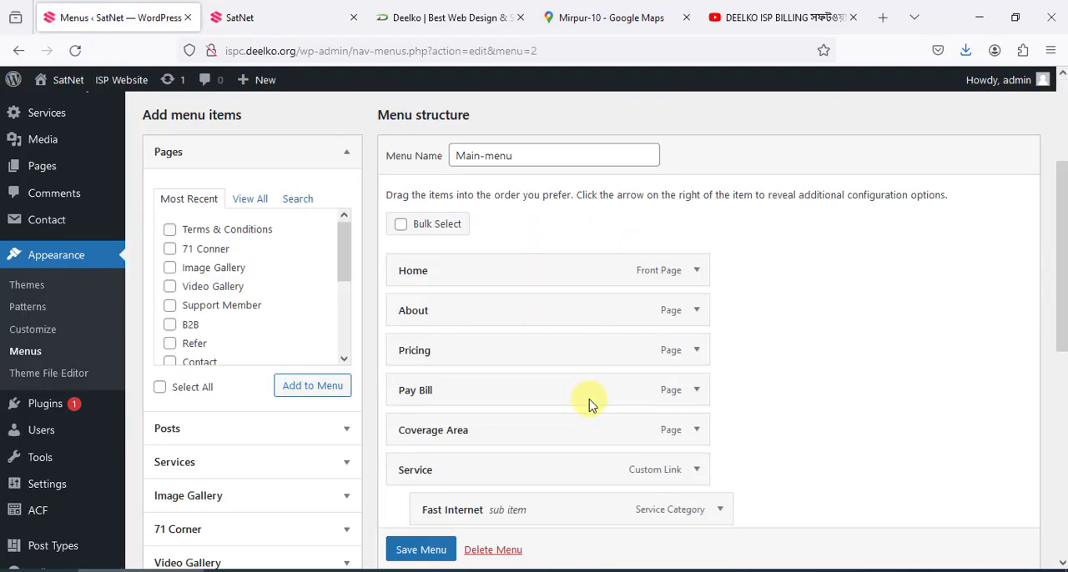
scroll(594, 404, down, 3)
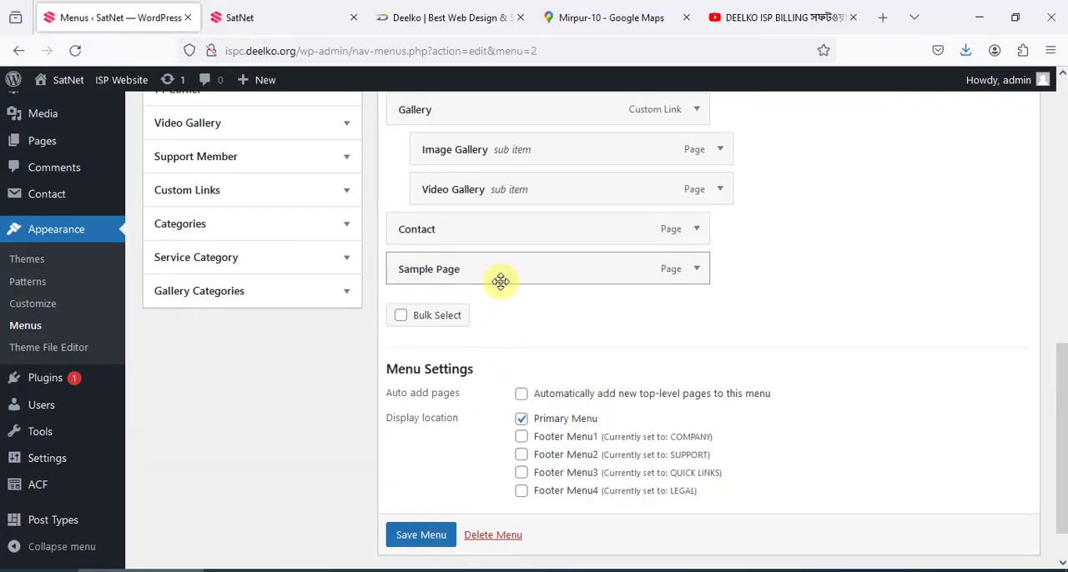
drag(480, 278, 498, 278)
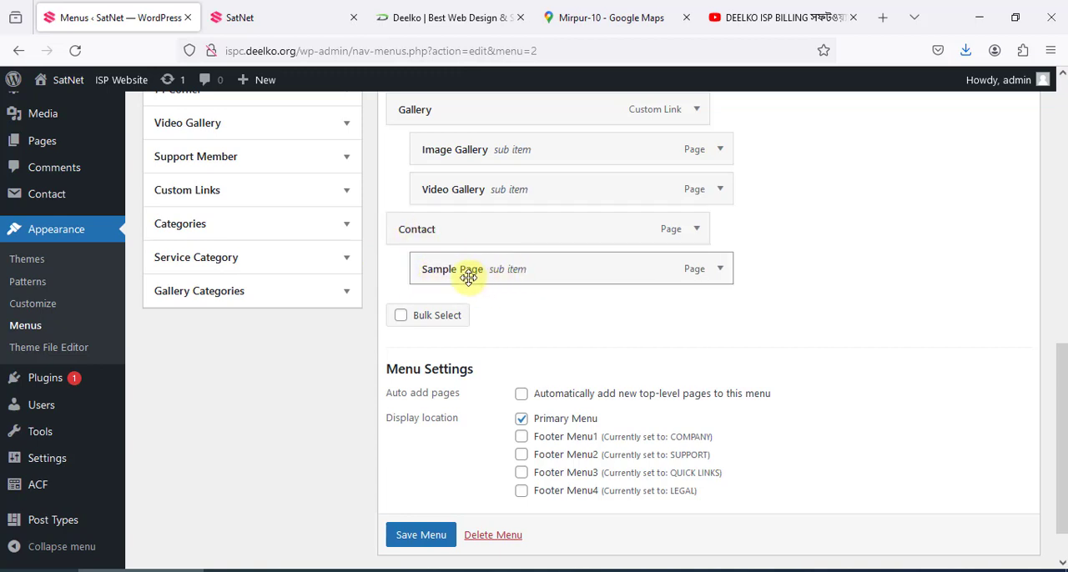
click(422, 535)
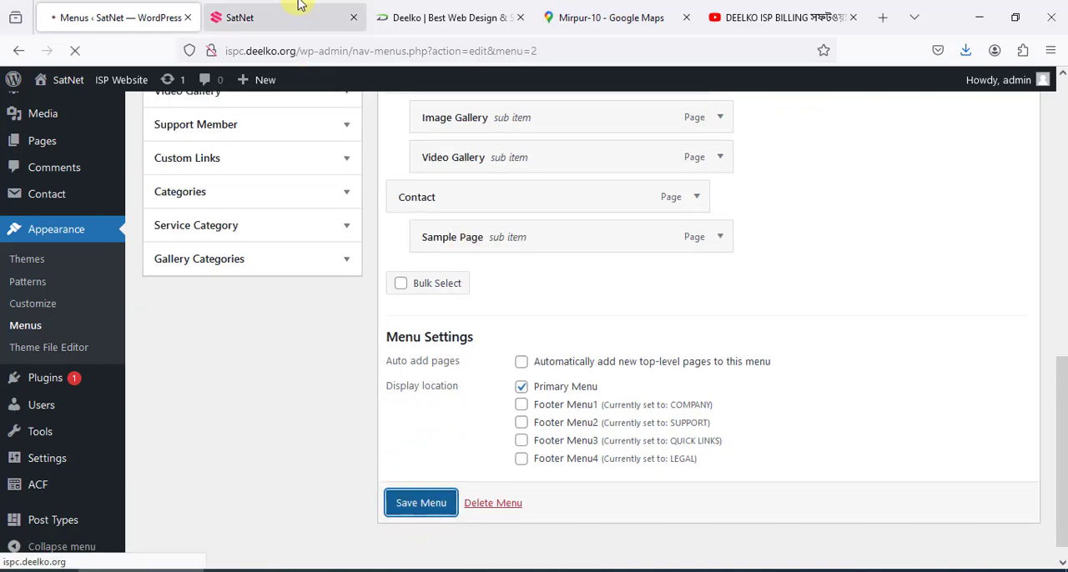
Reload the live home page and check the Contact entry in the header navigation
click(292, 13)
click(75, 50)
scroll(1009, 313, up, 15)
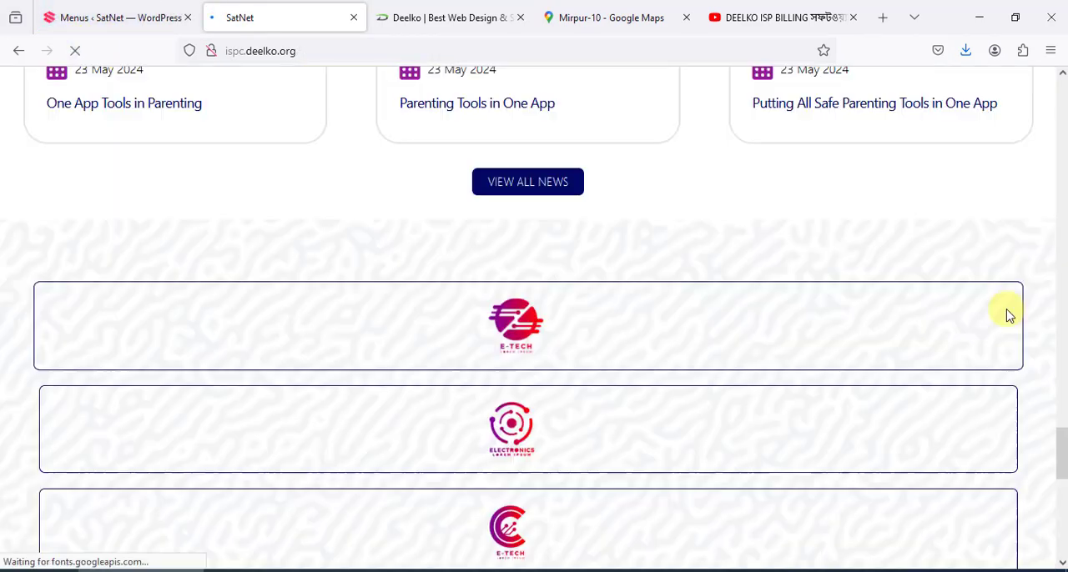
scroll(1016, 315, up, 10)
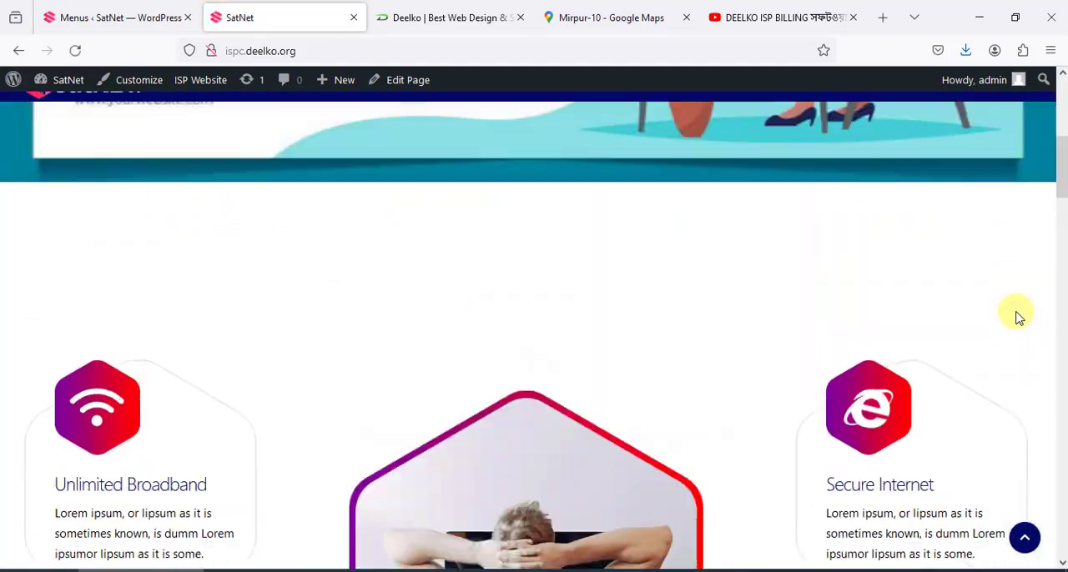
mouse_move(896, 158)
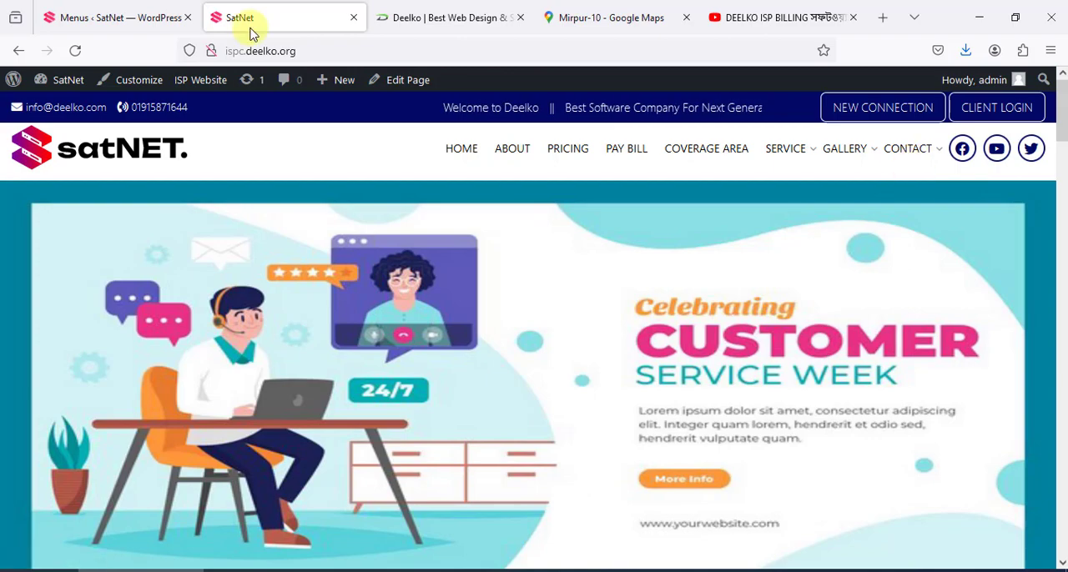
Remove the Sample Page sub item from Main-menu and save the menu
click(117, 18)
scroll(543, 322, down, 10)
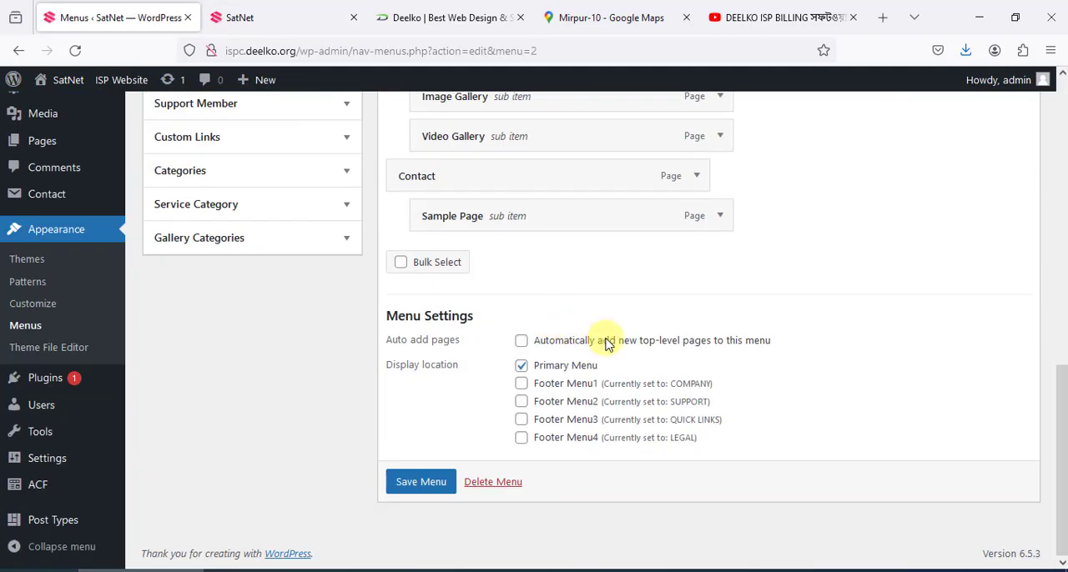
click(720, 216)
click(434, 360)
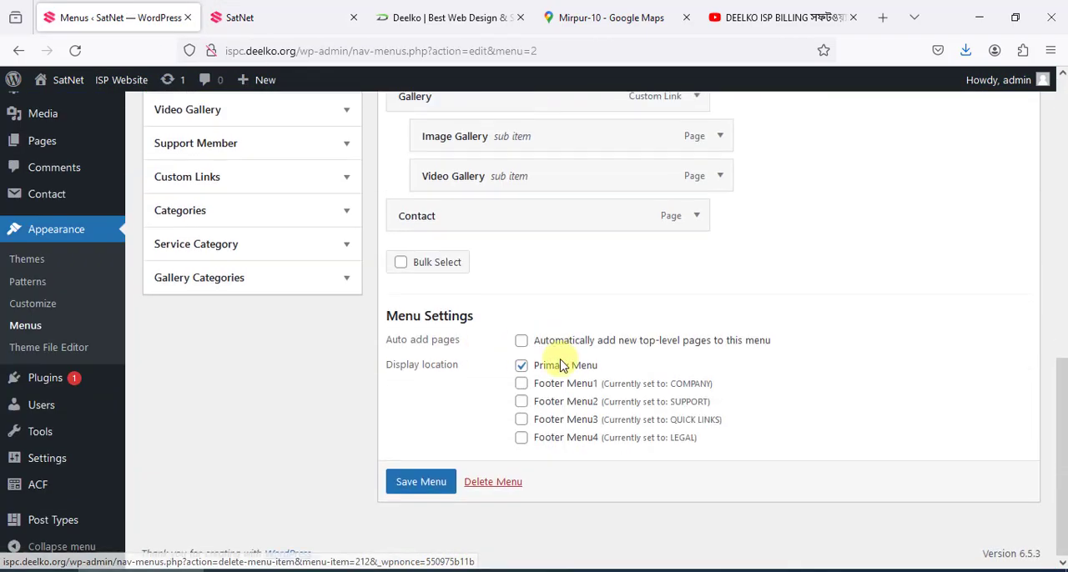
click(408, 488)
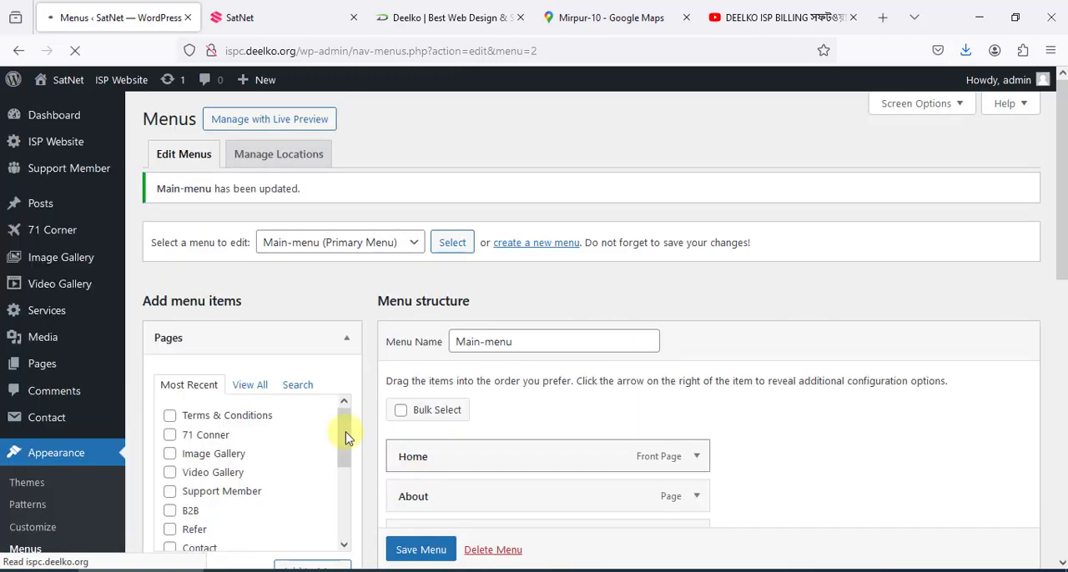
Open the admin's list of all pages and look through its entries
mouse_move(58, 318)
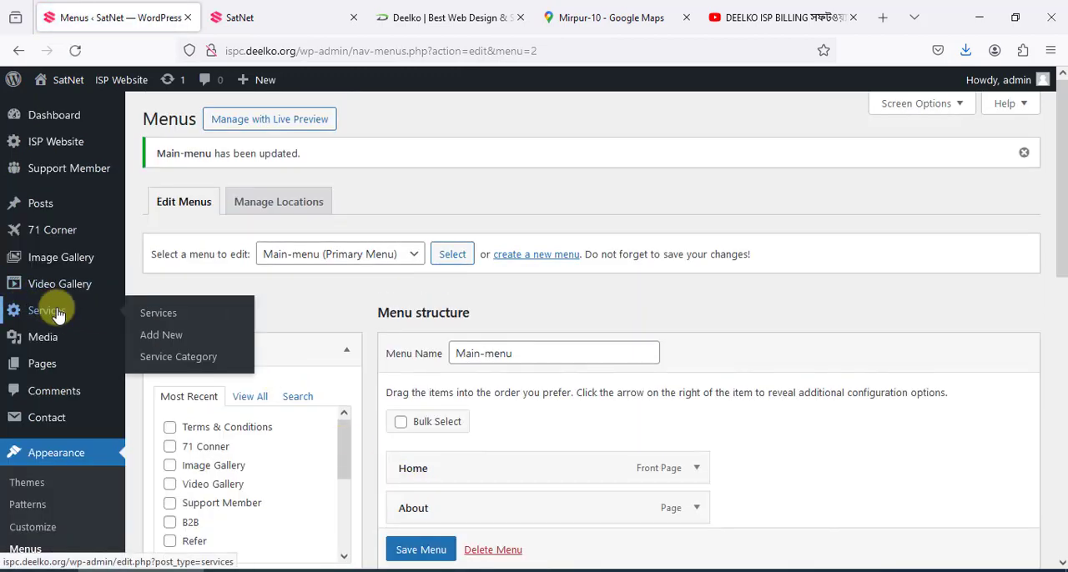
scroll(61, 326, down, 5)
scroll(62, 331, up, 5)
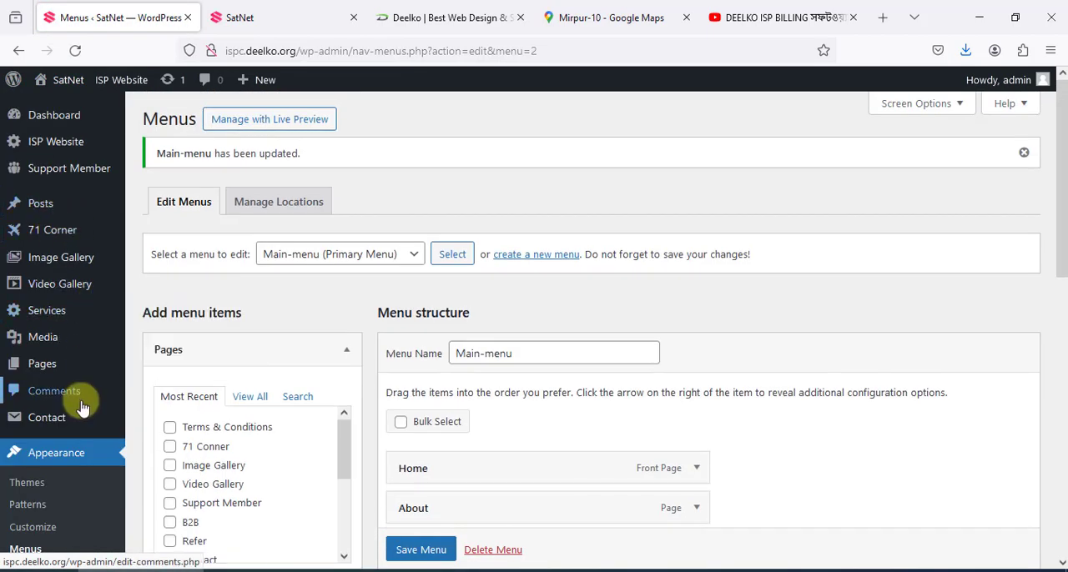
scroll(75, 393, down, 2)
click(36, 286)
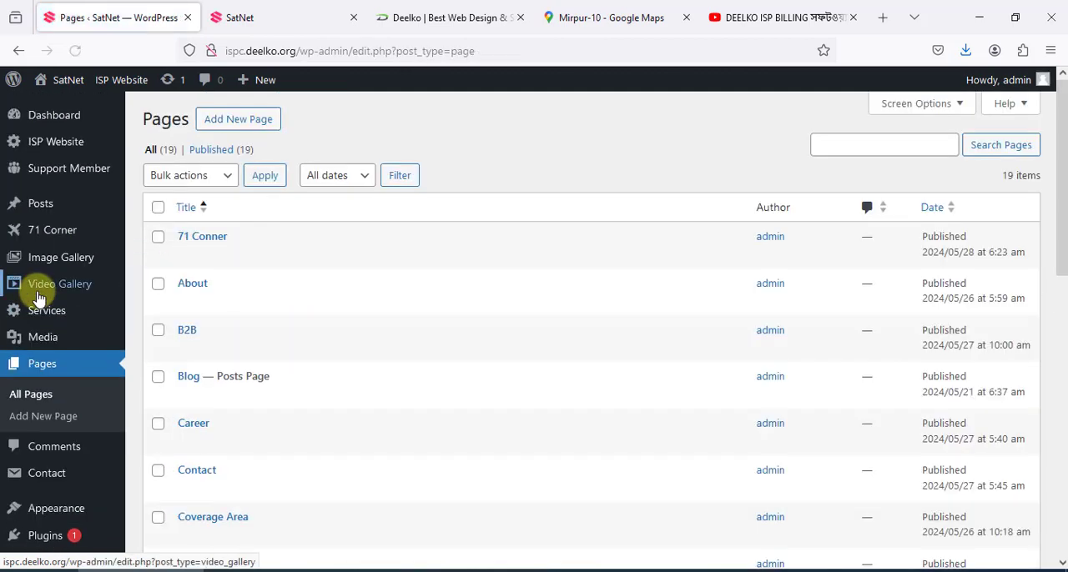
scroll(258, 279, down, 7)
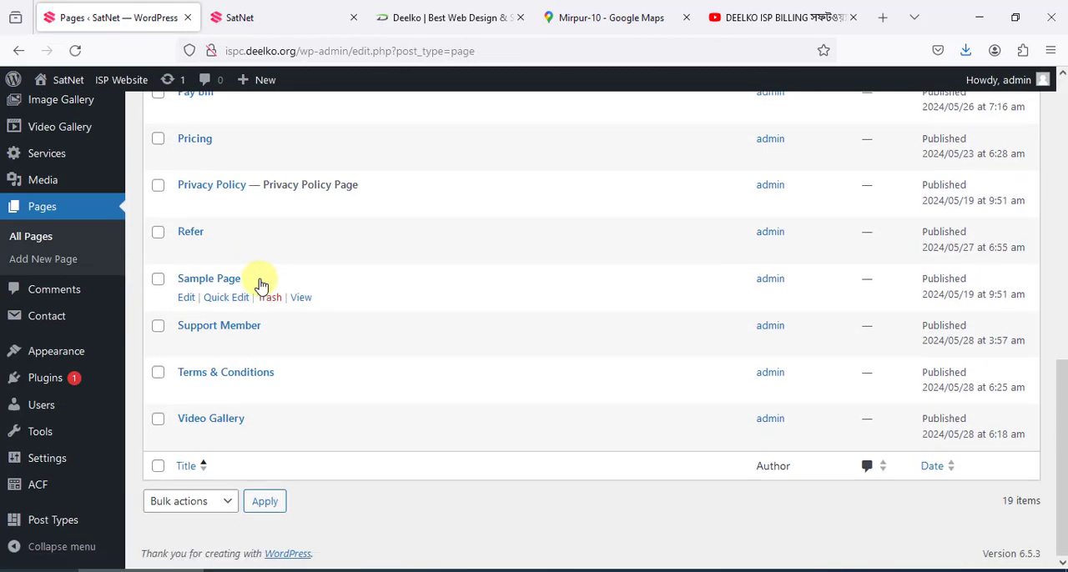
scroll(261, 280, up, 7)
Open the editor for a new page, view its settings, and return to the Pages list without creating anything
click(236, 121)
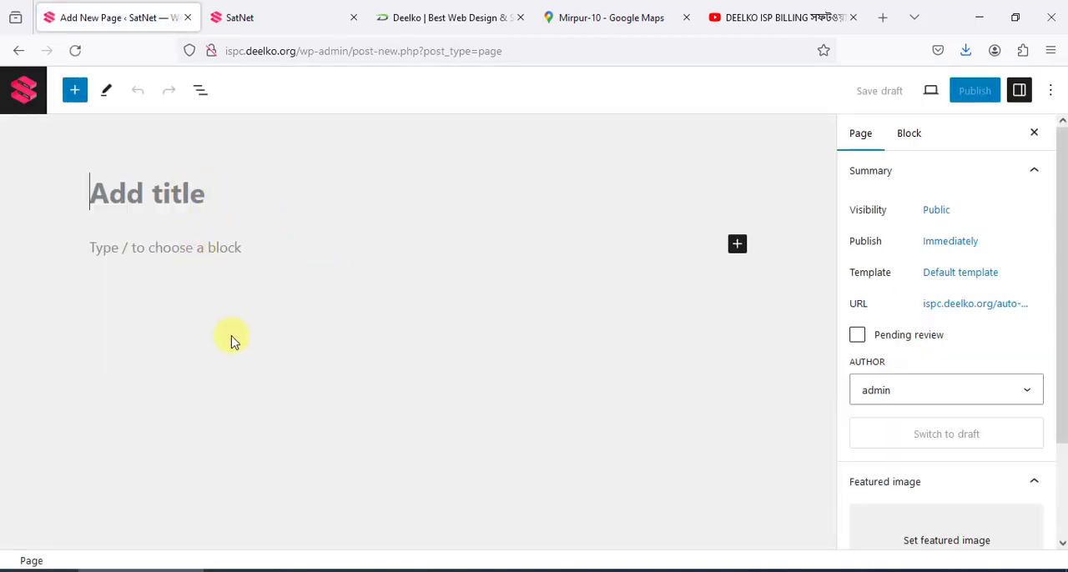
scroll(968, 491, down, 3)
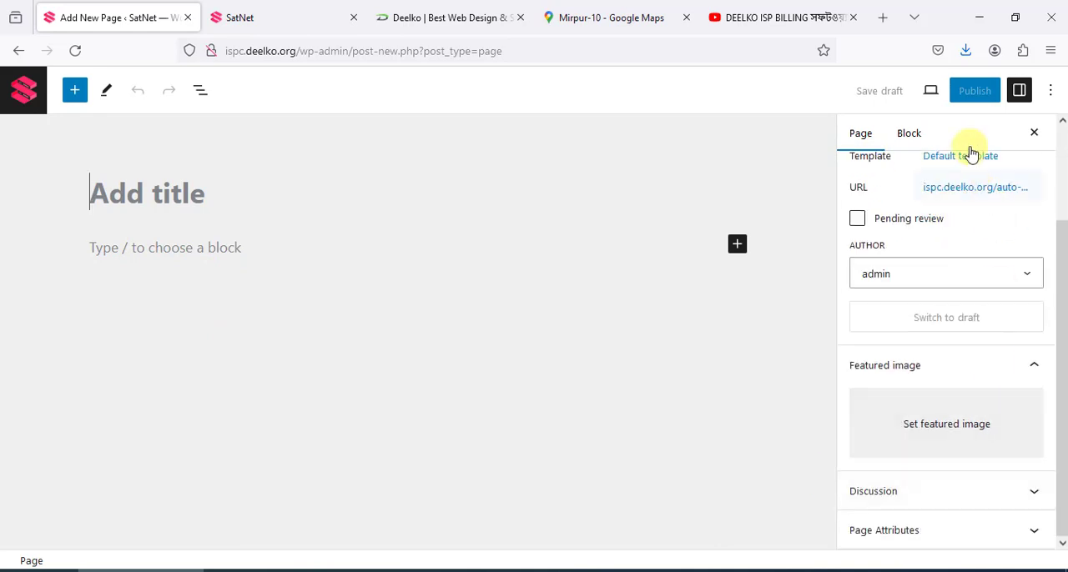
click(19, 52)
Open the Terms & Conditions page for editing in a new tab and review its content and page settings
scroll(229, 417, down, 3)
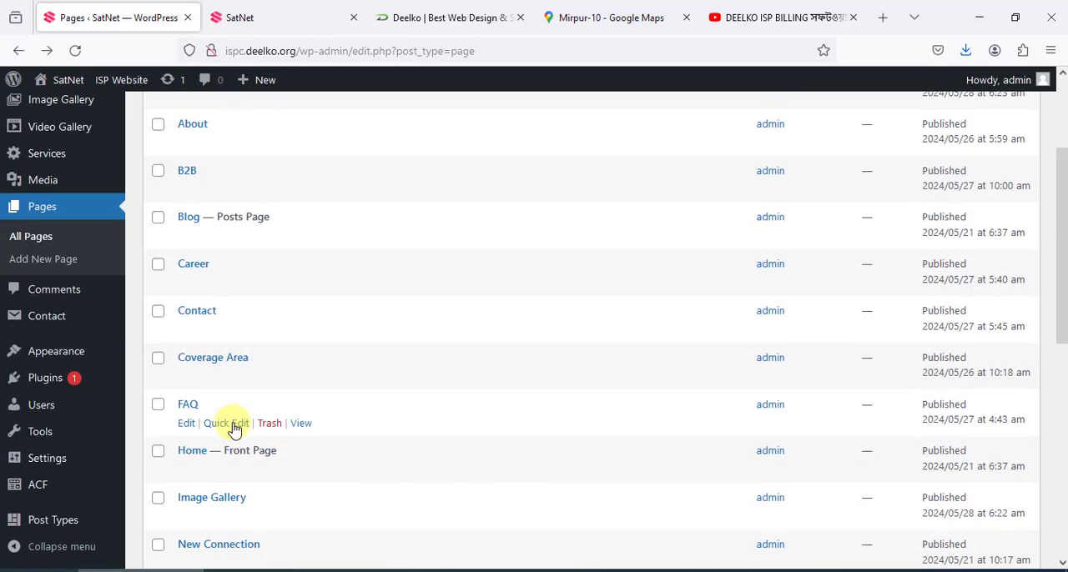
scroll(236, 429, down, 4)
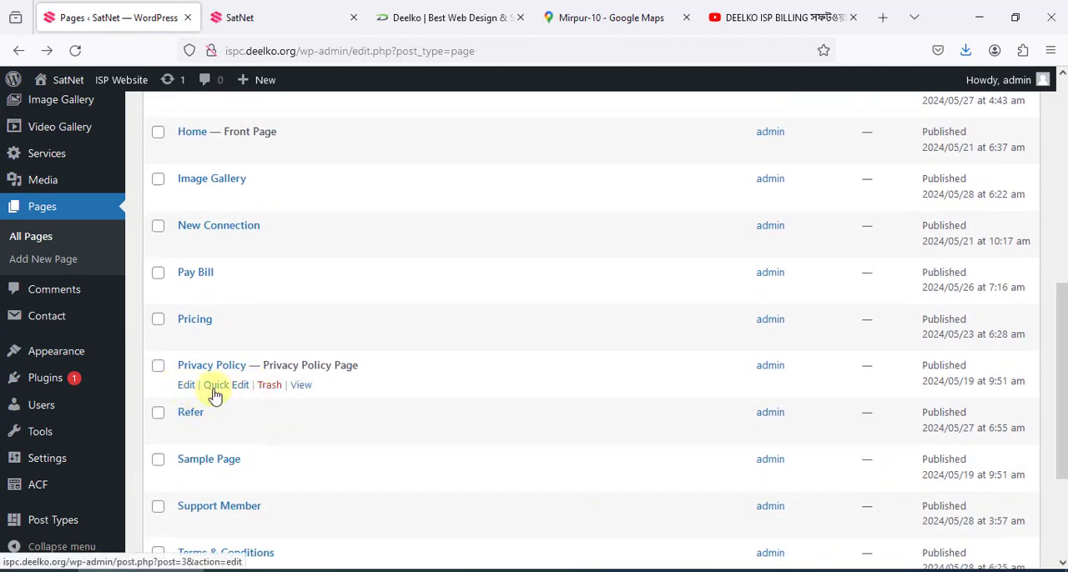
scroll(203, 393, down, 3)
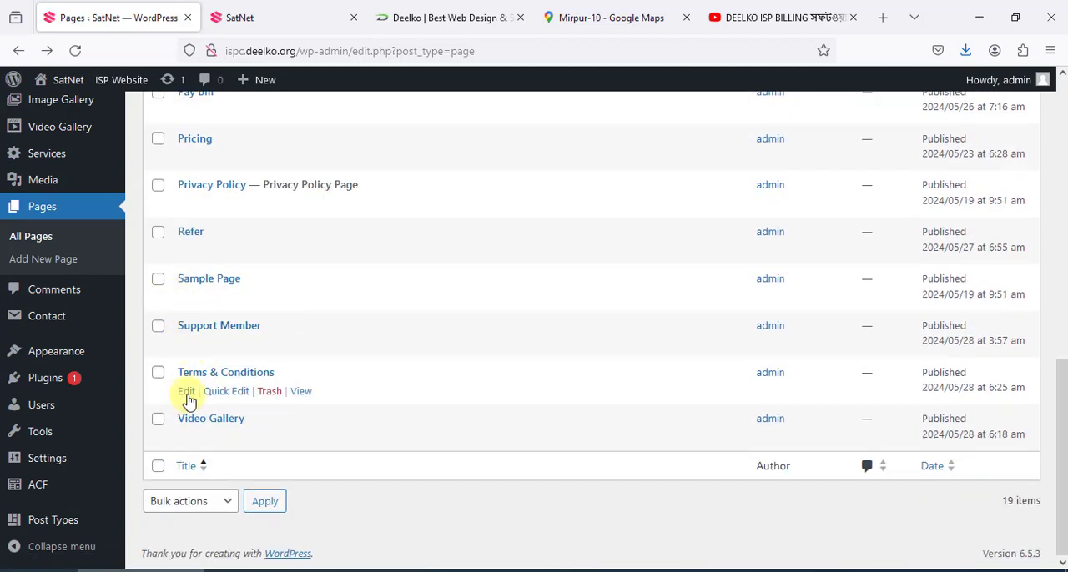
middle_click(187, 394)
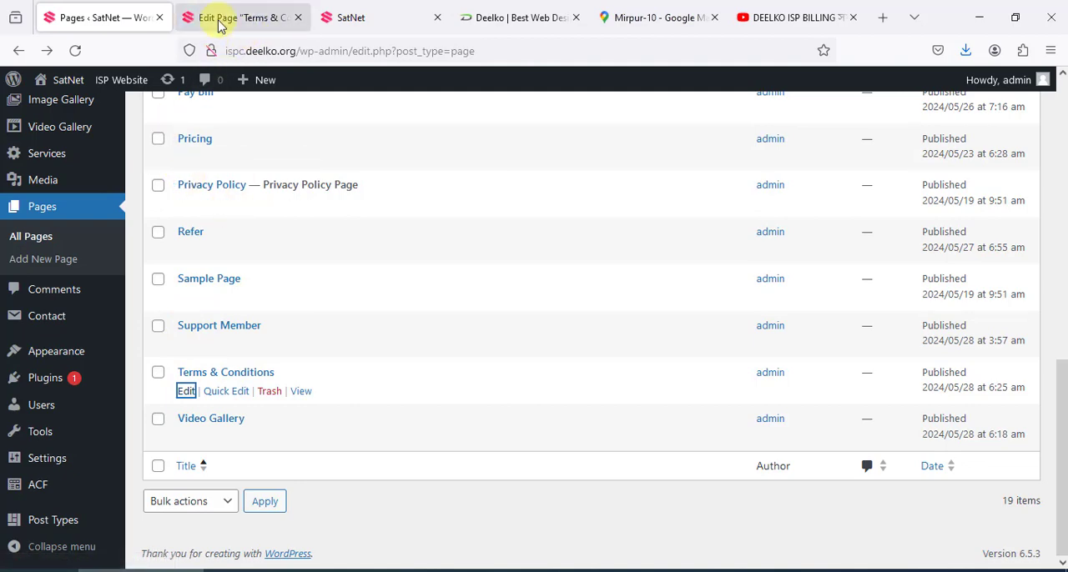
click(244, 15)
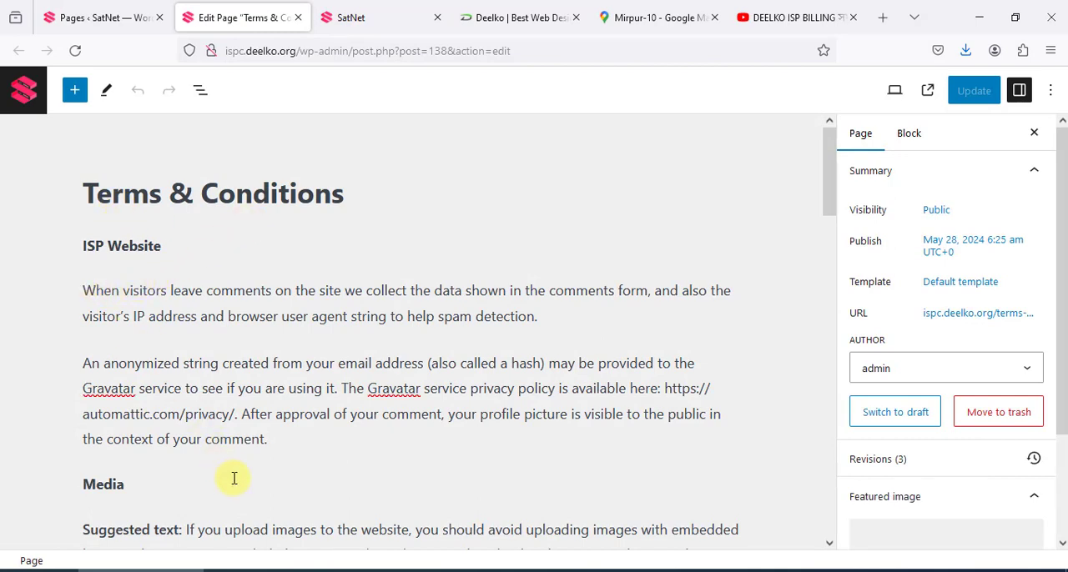
scroll(913, 388, down, 3)
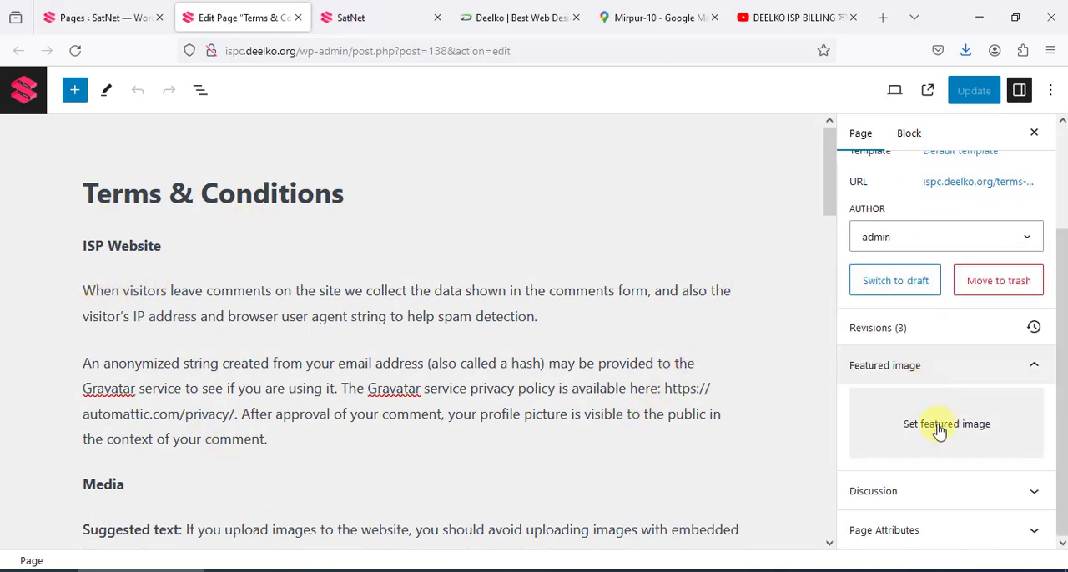
click(958, 96)
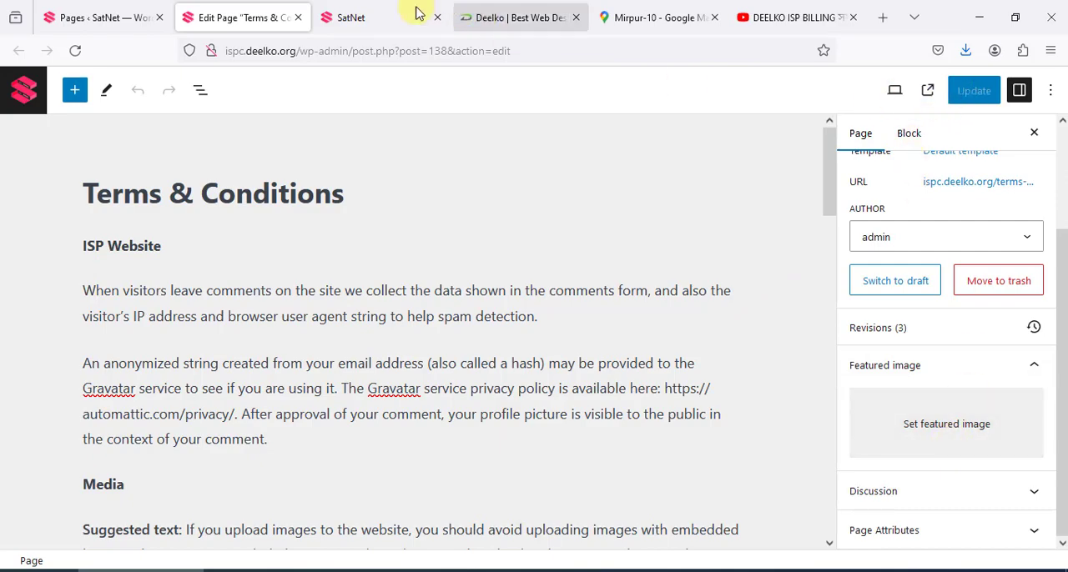
Return to the live home page and show its footer link columns
click(332, 15)
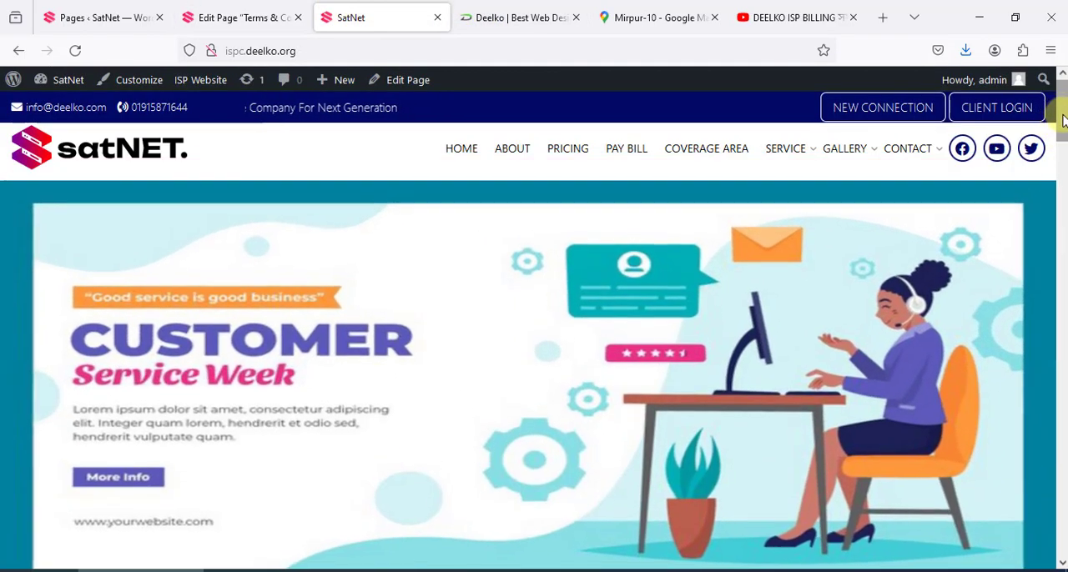
drag(1060, 114, 1060, 517)
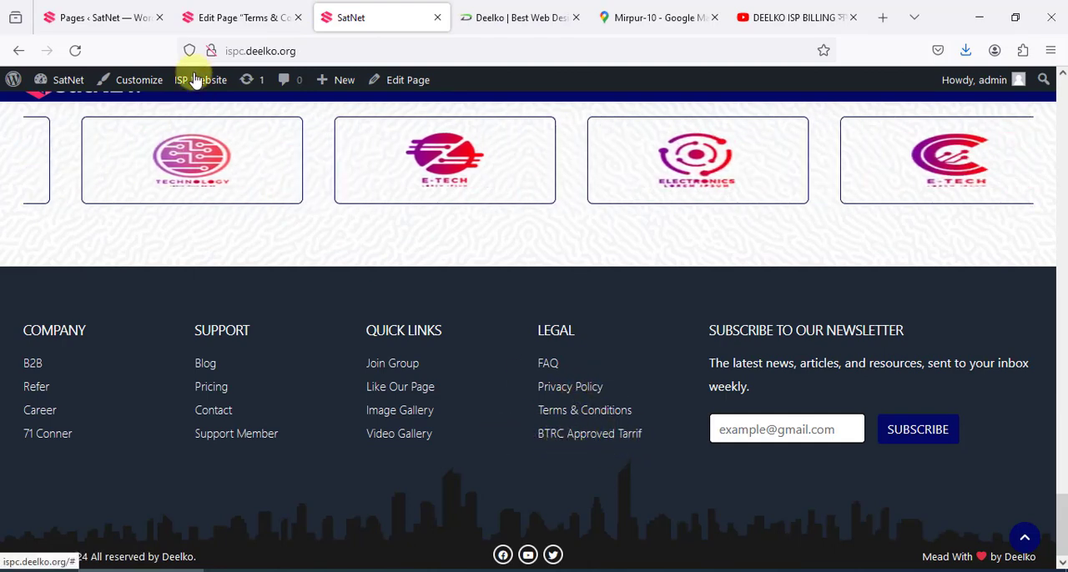
Open the ISP Website settings from the admin, review Site Setting, and show the Pricing Page's BTRC Link field
click(117, 17)
scroll(41, 284, up, 5)
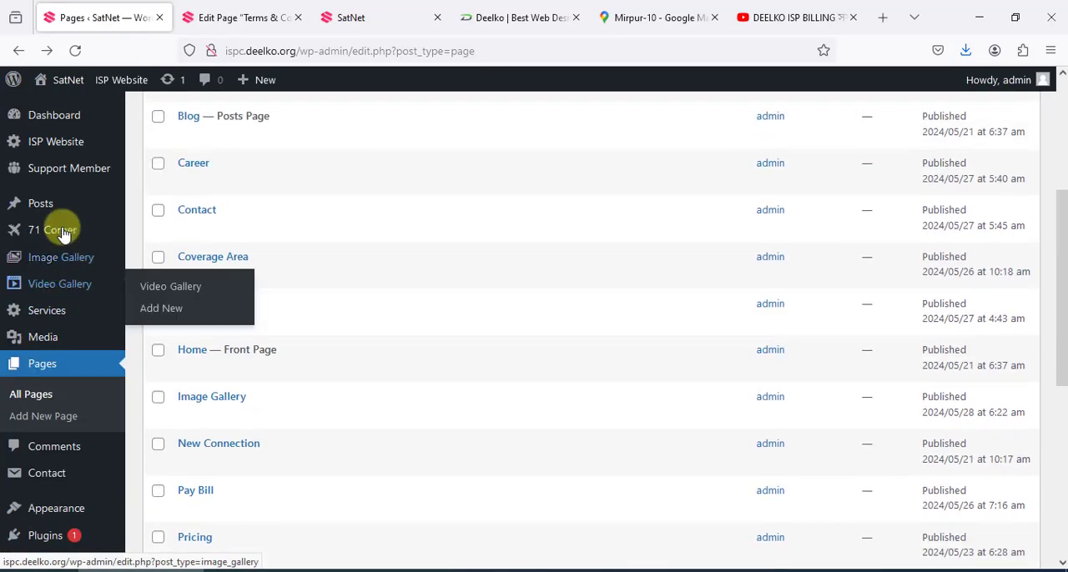
click(55, 144)
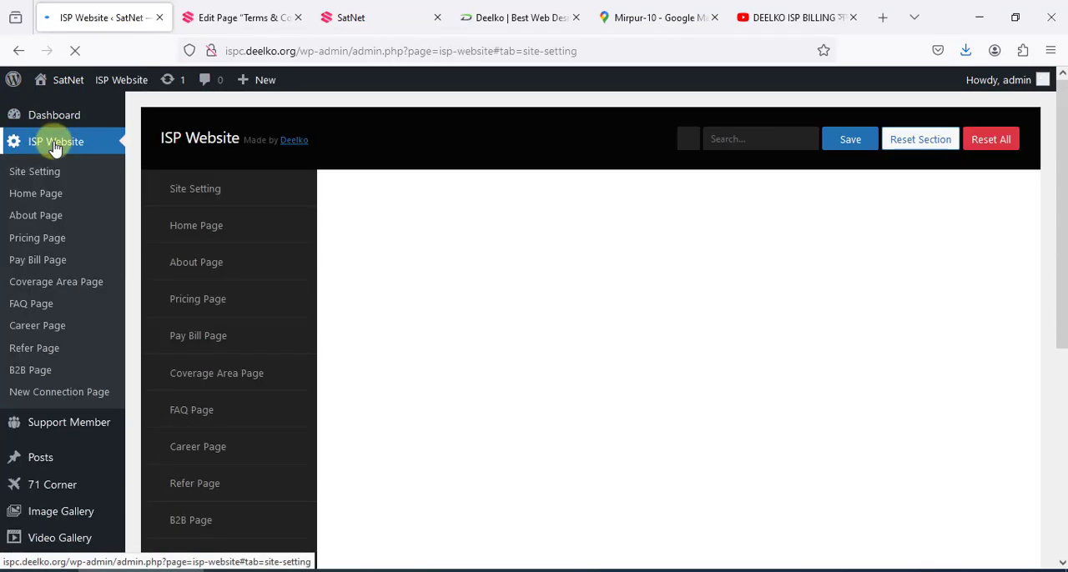
scroll(644, 337, down, 3)
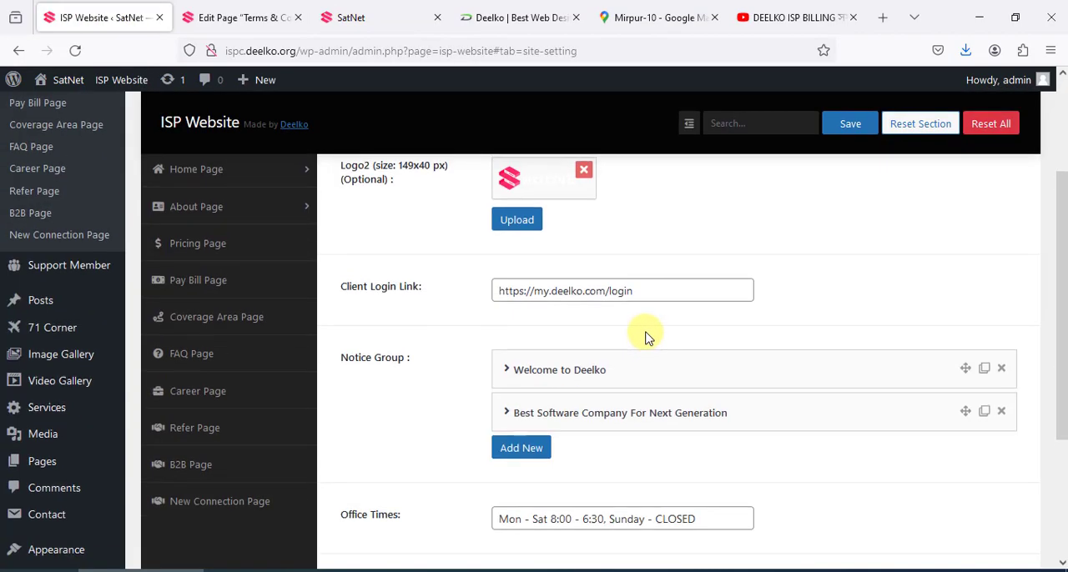
scroll(291, 345, up, 3)
scroll(209, 262, down, 3)
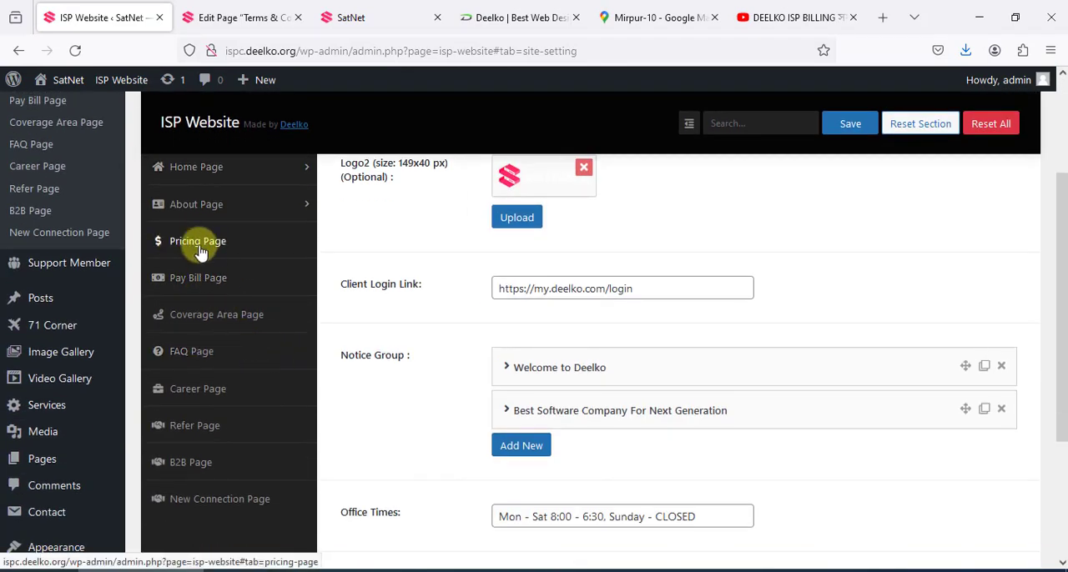
click(207, 245)
scroll(612, 351, up, 2)
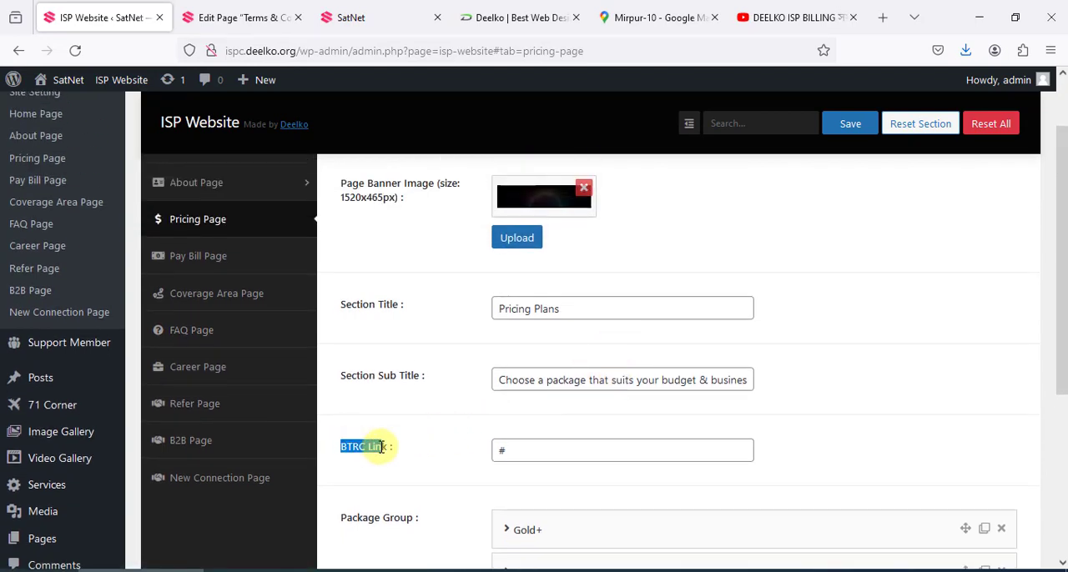
Highlight the BTRC Link value in the Pricing Page settings and compare it with the live site's footer Legal links
drag(529, 452, 466, 454)
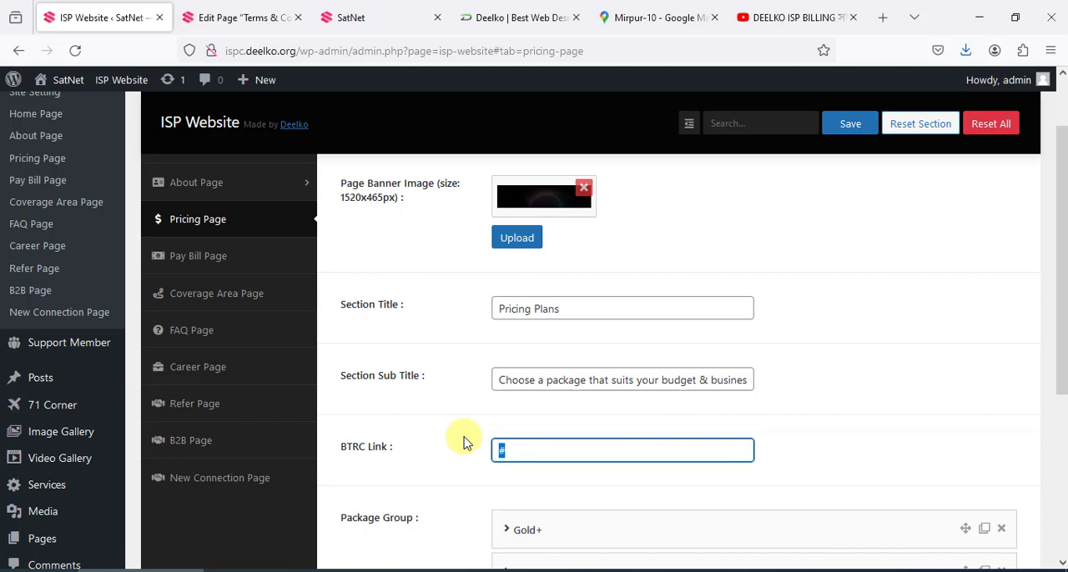
click(378, 10)
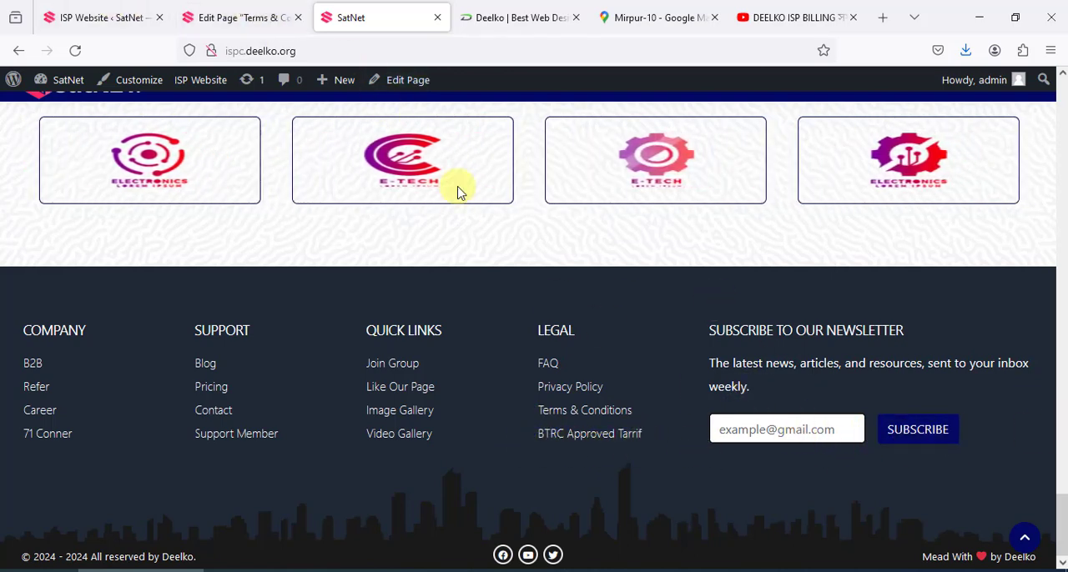
click(115, 14)
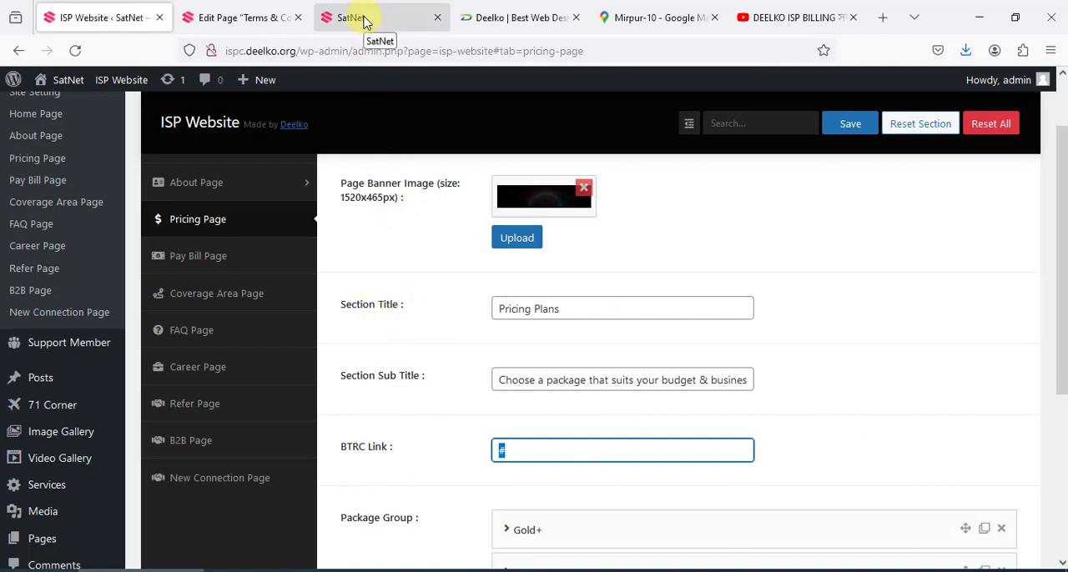
click(406, 8)
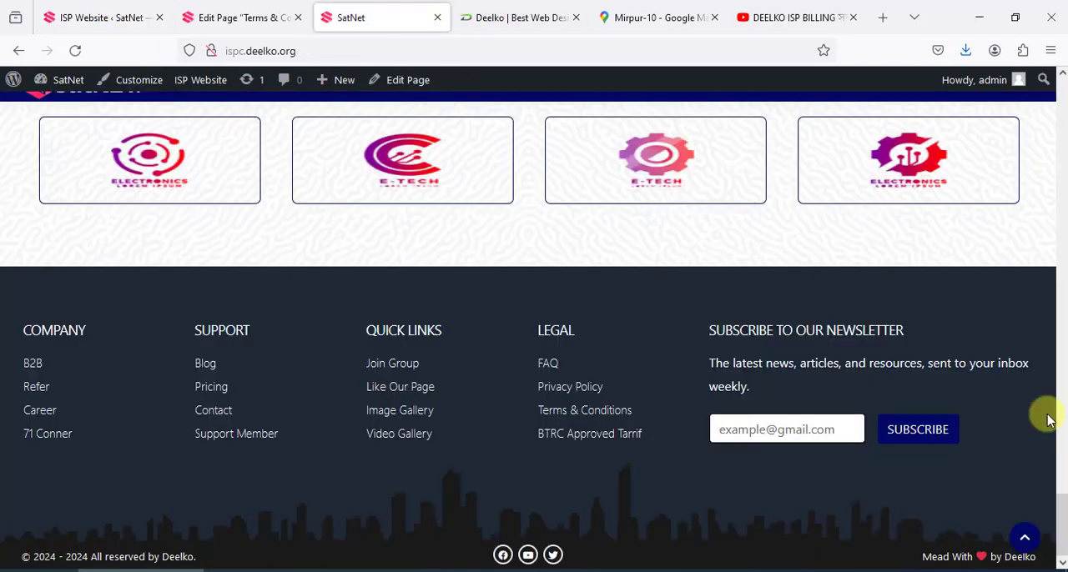
Review the live SatNet home page from its header through the feature sections, visit the Deelko company site, and return to SatNet
drag(1066, 407, 1062, 71)
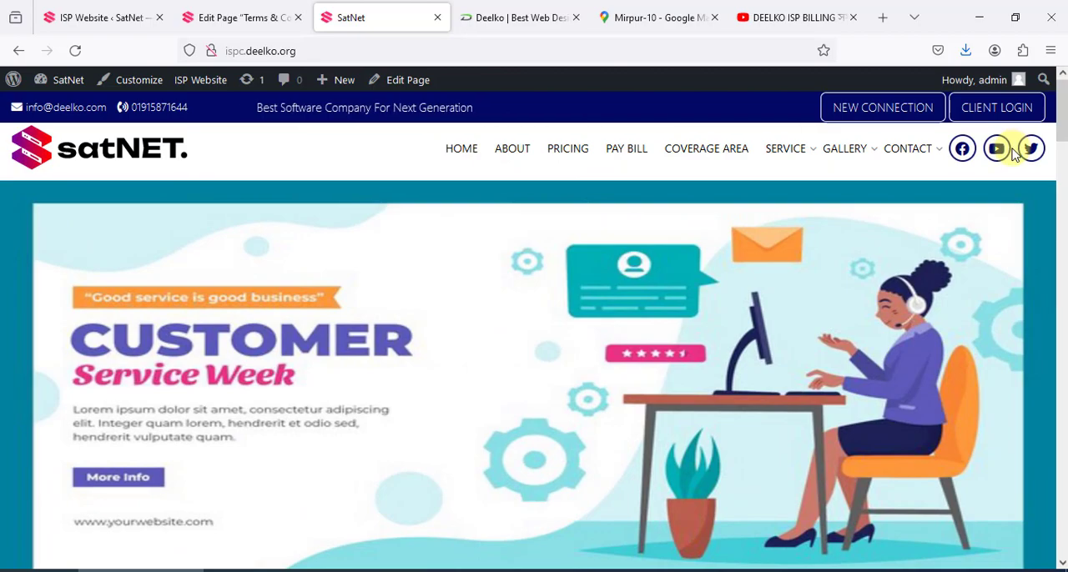
scroll(947, 209, down, 1)
scroll(946, 221, down, 8)
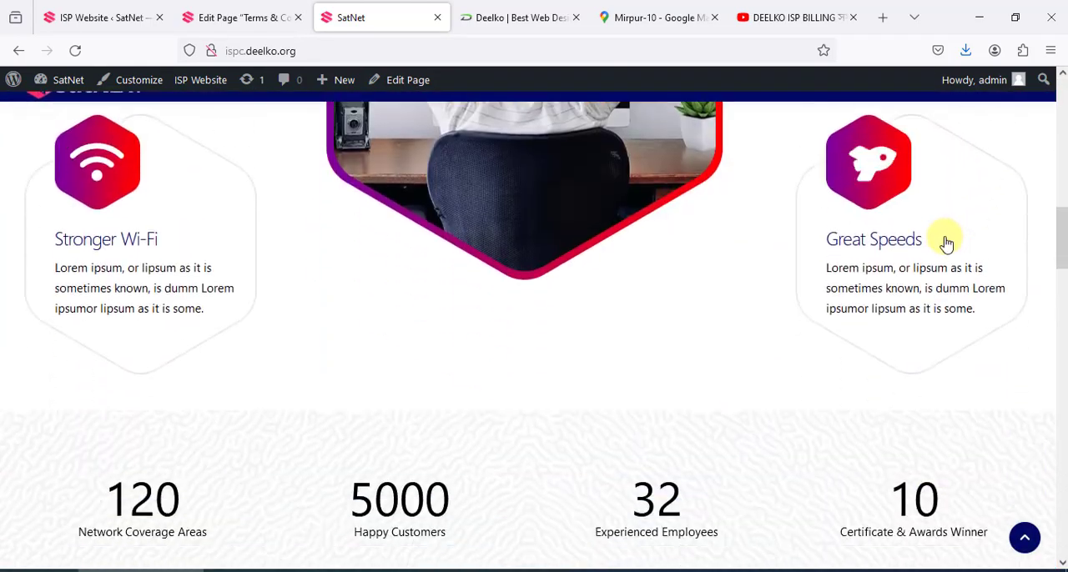
scroll(944, 239, up, 8)
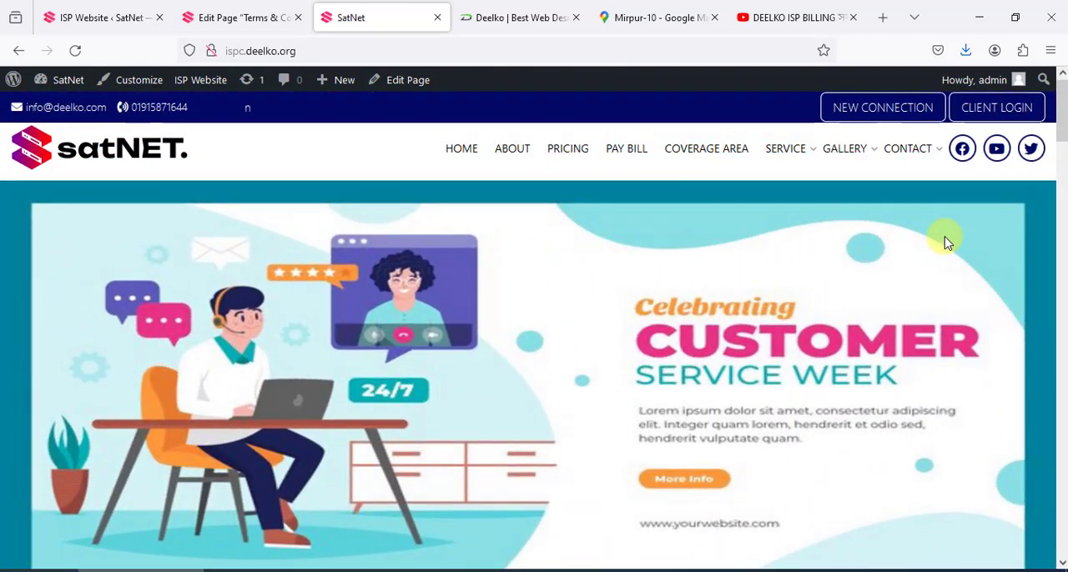
scroll(897, 238, up, 1)
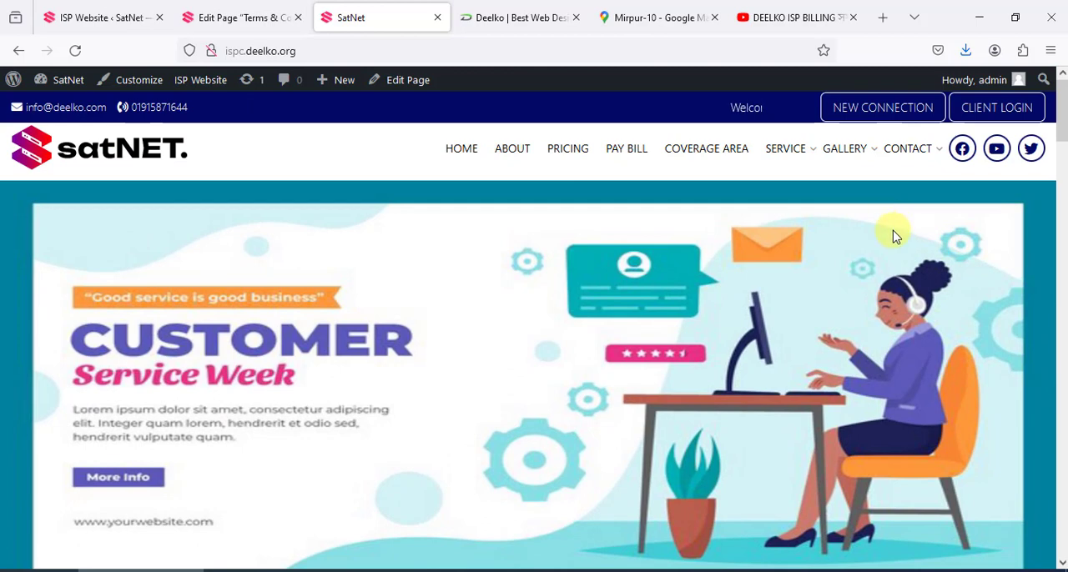
click(515, 29)
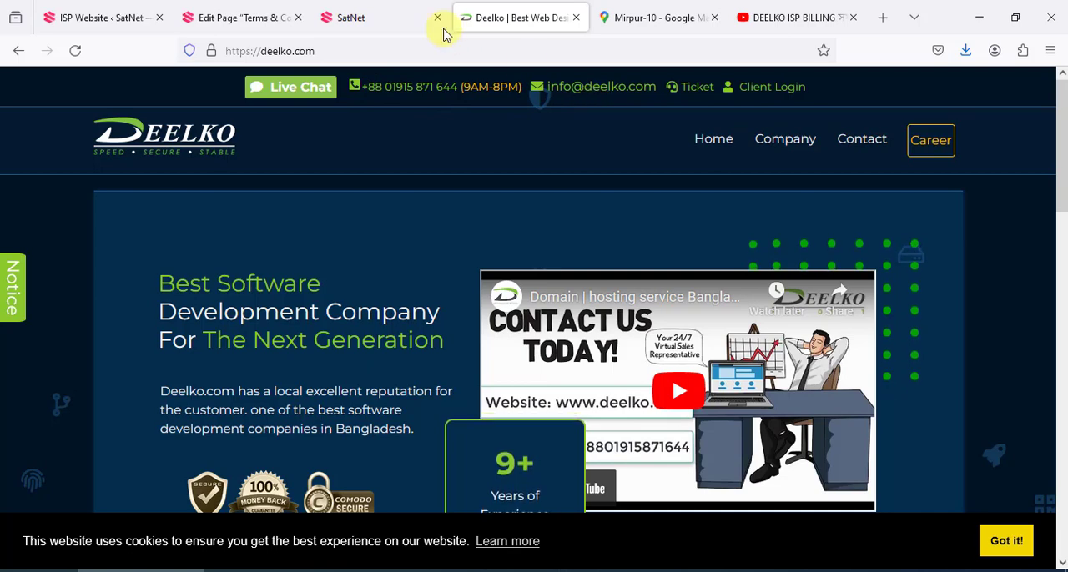
click(352, 10)
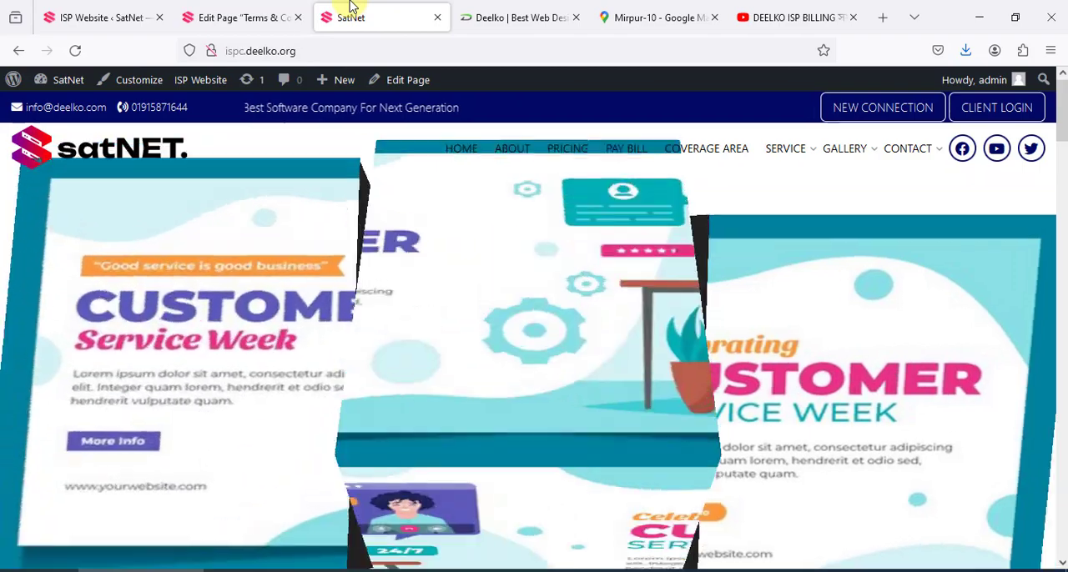